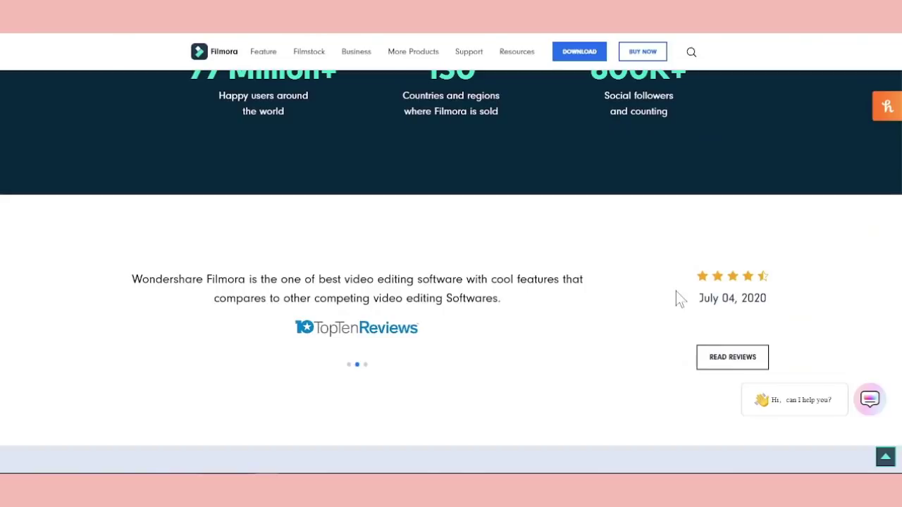
# Look through the rest of the Filmora web page, from the user reviews down to the Learning Center and Support Center
pyautogui.scroll(-6, 676, 291)
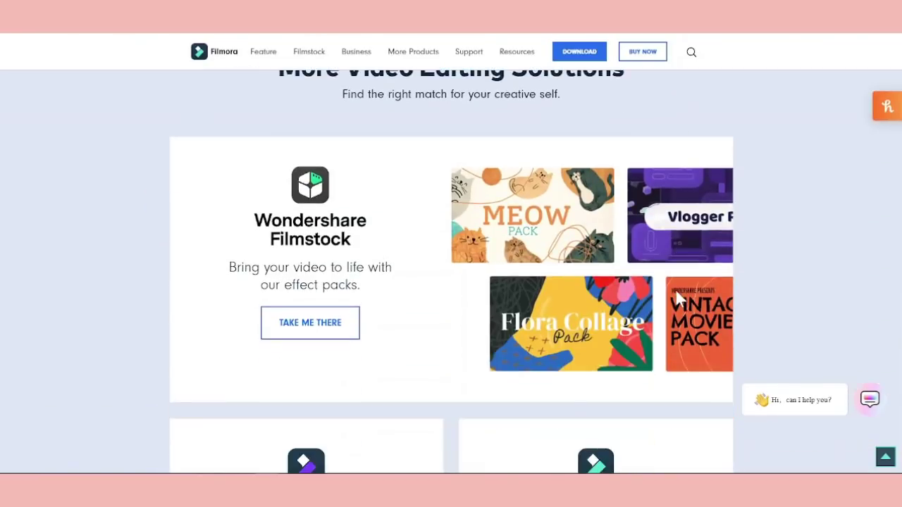
pyautogui.scroll(-9, 676, 293)
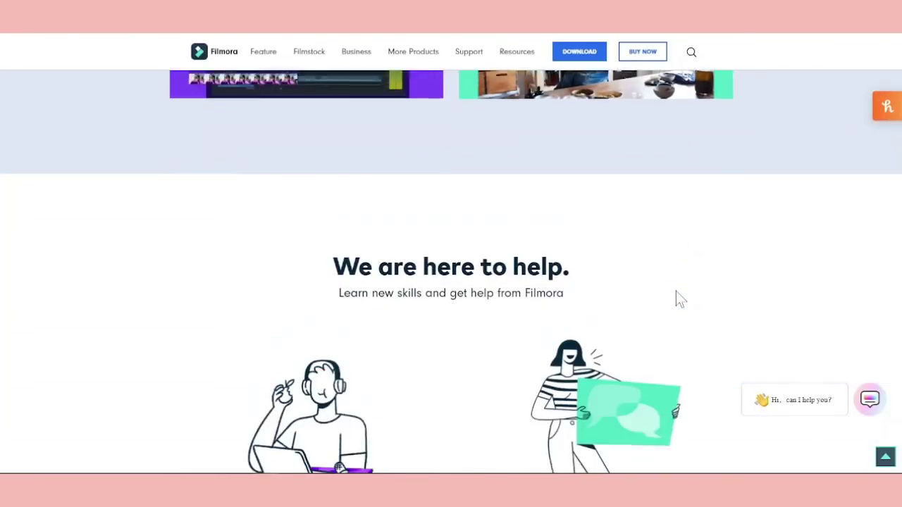
pyautogui.scroll(-2, 676, 300)
pyautogui.scroll(-7, 677, 297)
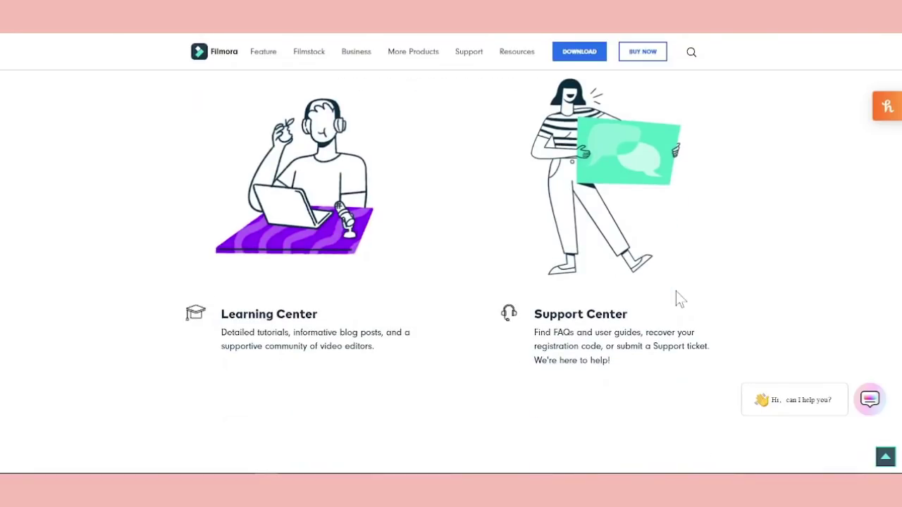
pyautogui.scroll(-1, 675, 289)
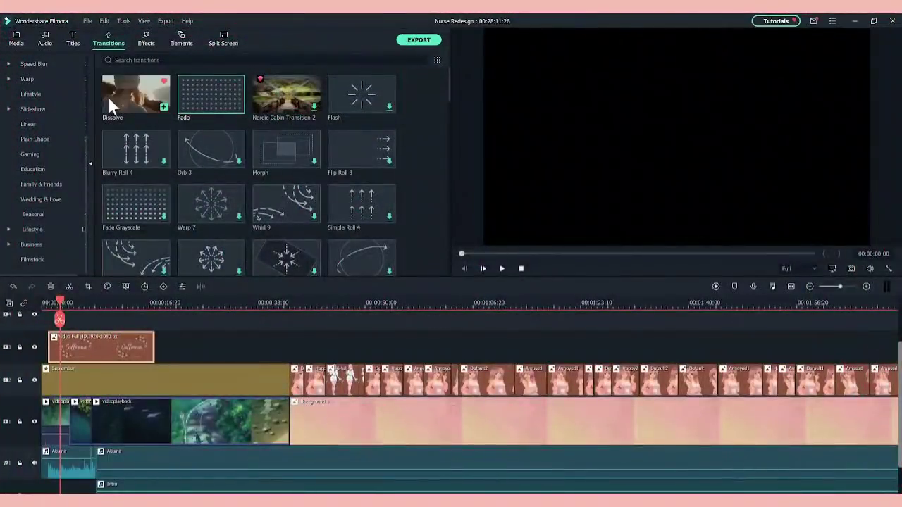
# In Wondershare Filmora, apply the Dissolve transition to both ends of the Callimara title clip and play back the intro
pyautogui.click(163, 106)
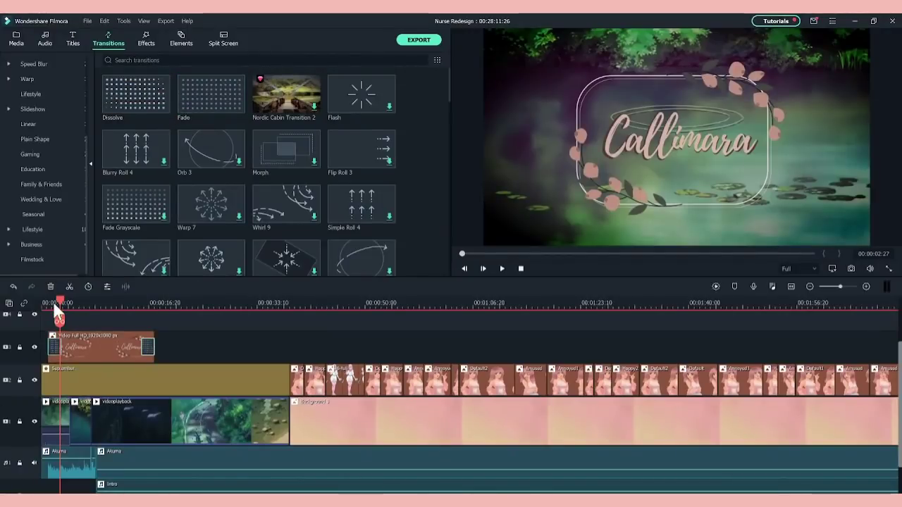
pyautogui.moveTo(60, 303); pyautogui.dragTo(45, 303)
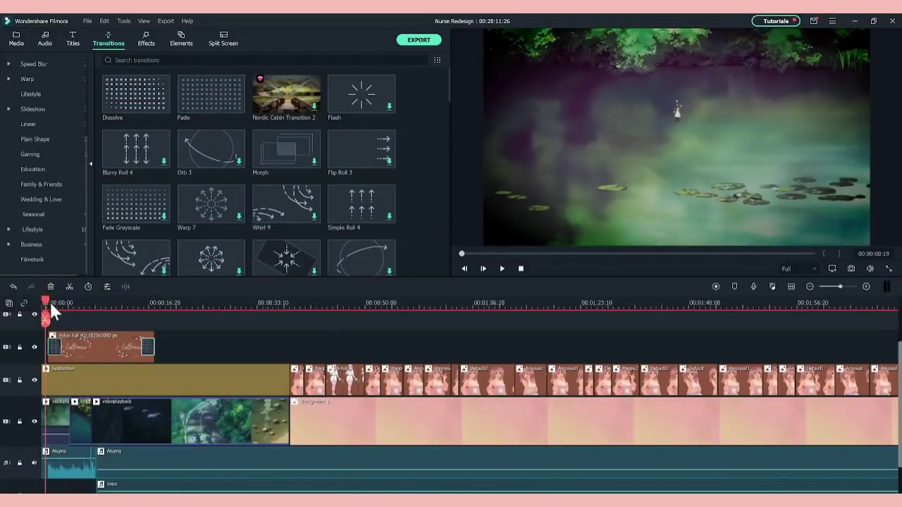
pyautogui.press('space')
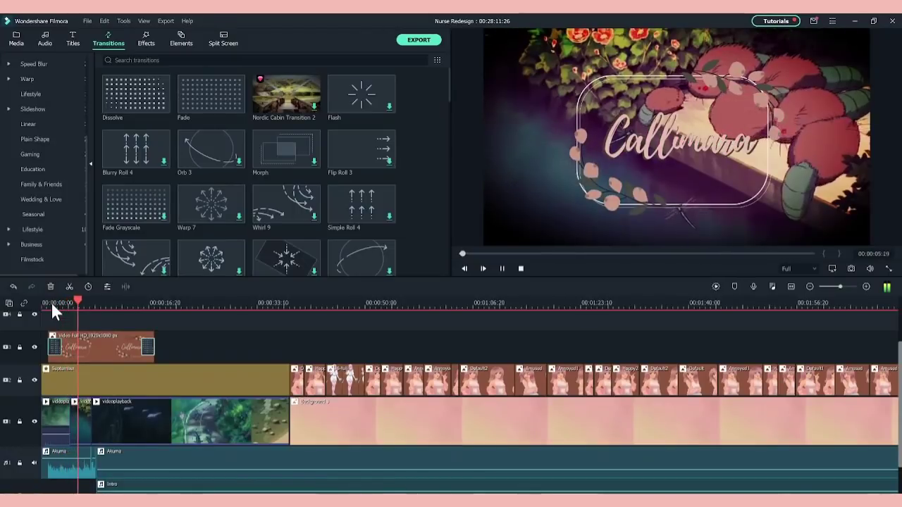
pyautogui.press('space')
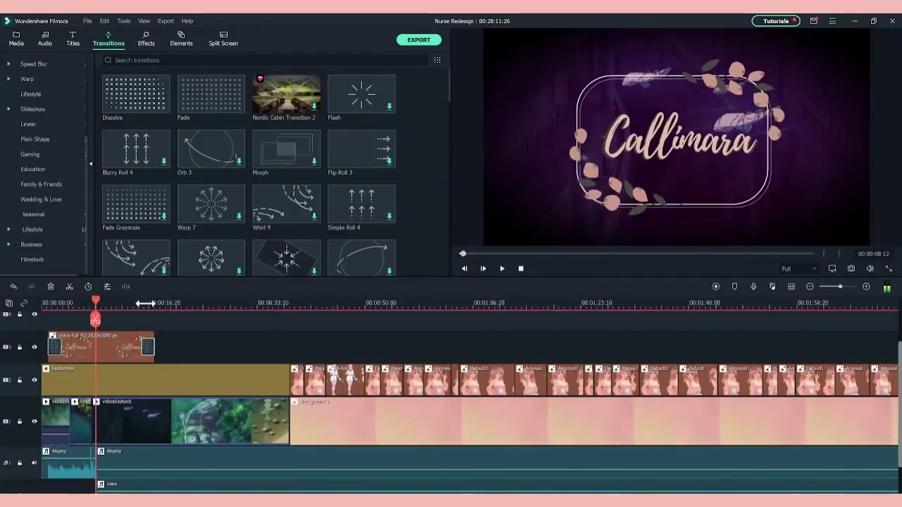
# Place the Background image on the timeline directly after the last gradient background clip
pyautogui.hscroll(1, 89, 319)
pyautogui.hscroll(10, 88, 319)
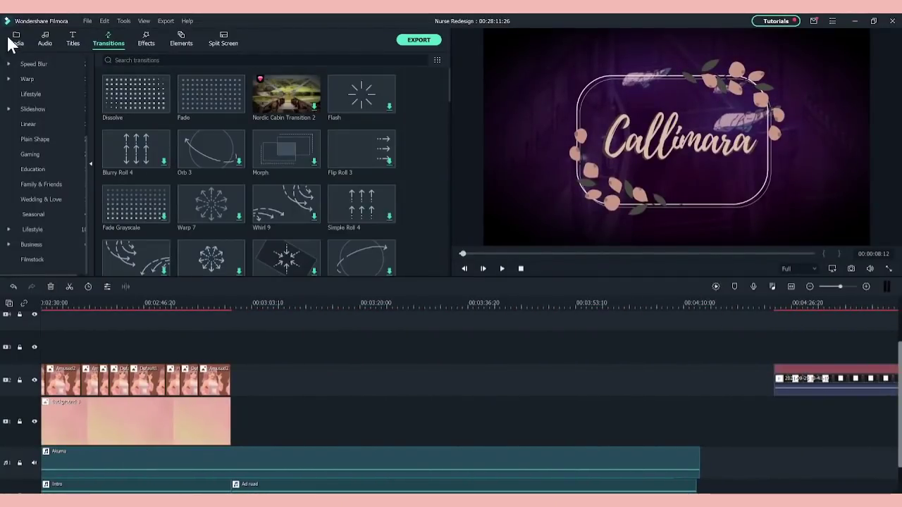
pyautogui.click(12, 39)
pyautogui.moveTo(144, 219); pyautogui.dragTo(356, 423)
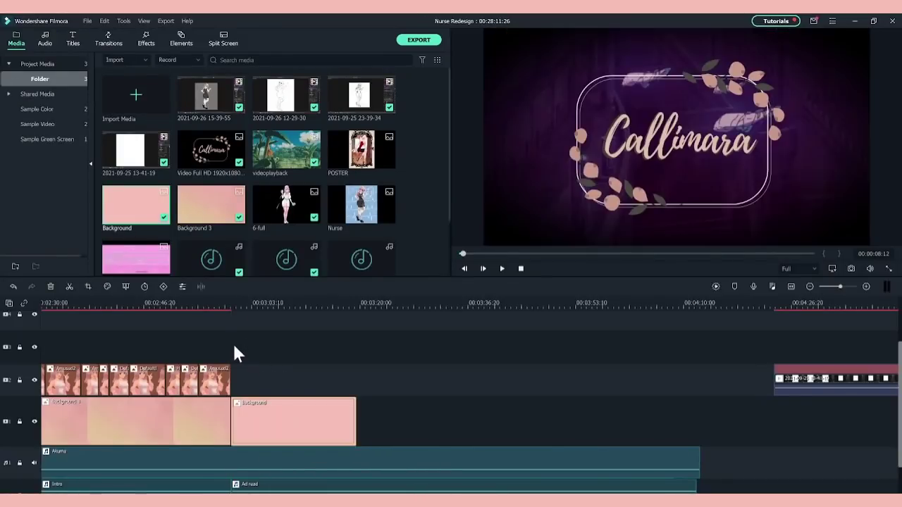
# Browse the transitions library, including the Recommended, 3D Spherical and Plain Shape collections
pyautogui.click(109, 36)
pyautogui.scroll(-5, 325, 132)
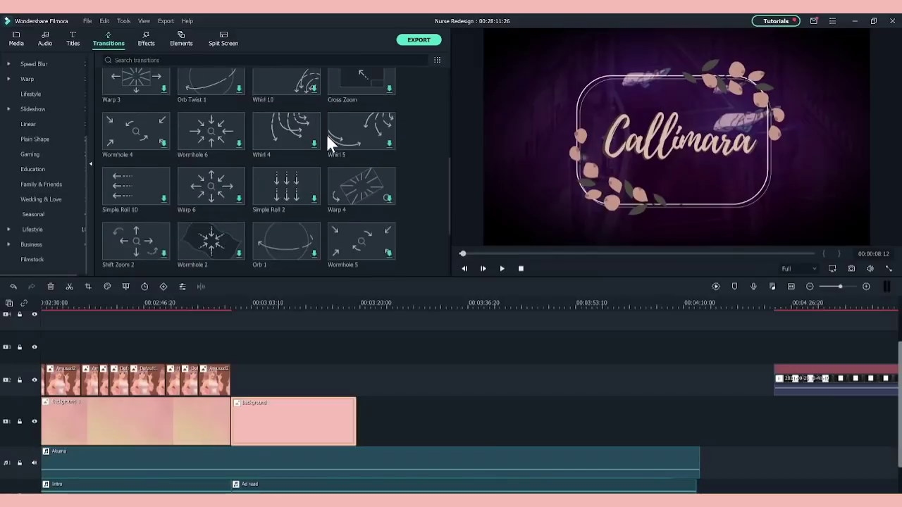
pyautogui.scroll(4, 67, 124)
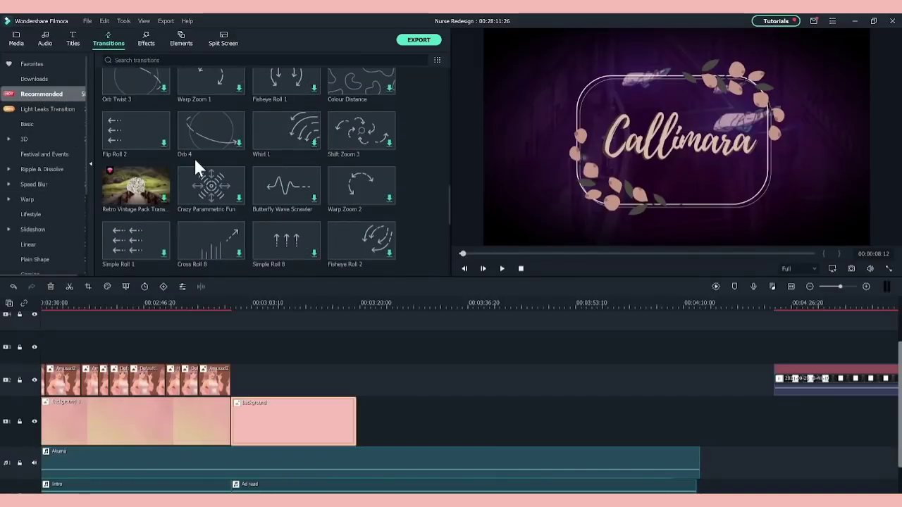
pyautogui.scroll(5, 194, 156)
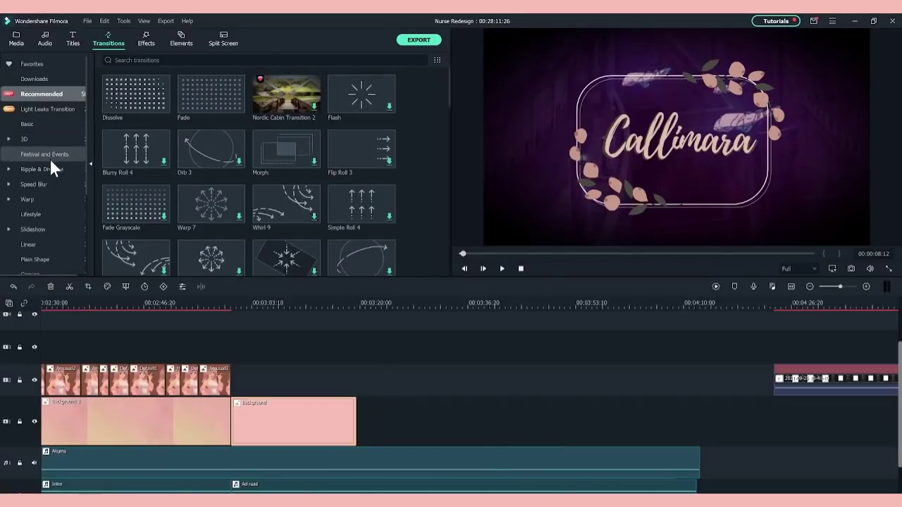
pyautogui.click(9, 141)
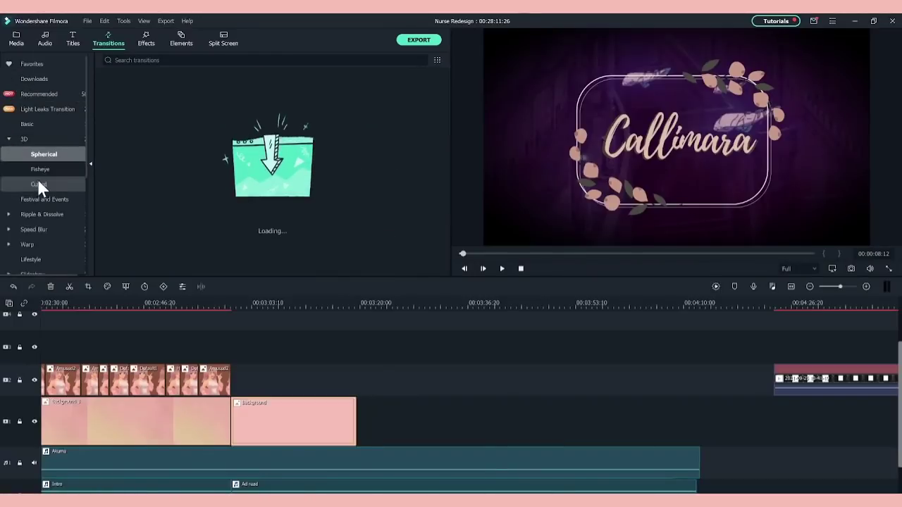
pyautogui.scroll(-1, 39, 180)
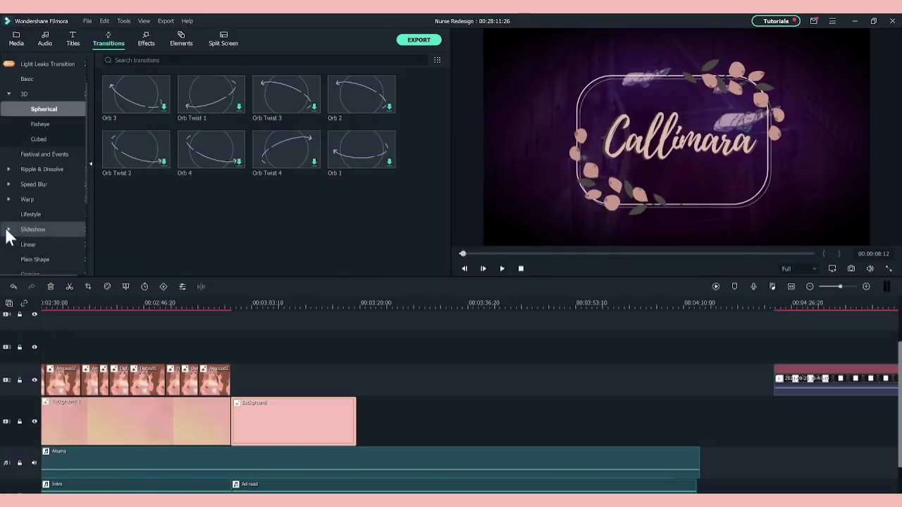
pyautogui.click(9, 258)
pyautogui.scroll(-1, 10, 260)
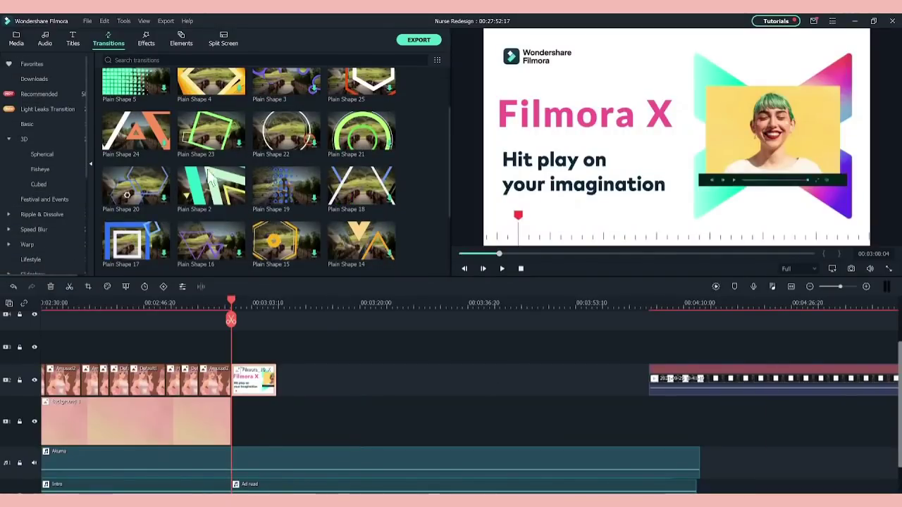
# Apply the Plain Shape 2 transition to the Filmora X image clip and play it back from just before the clip
pyautogui.click(210, 188)
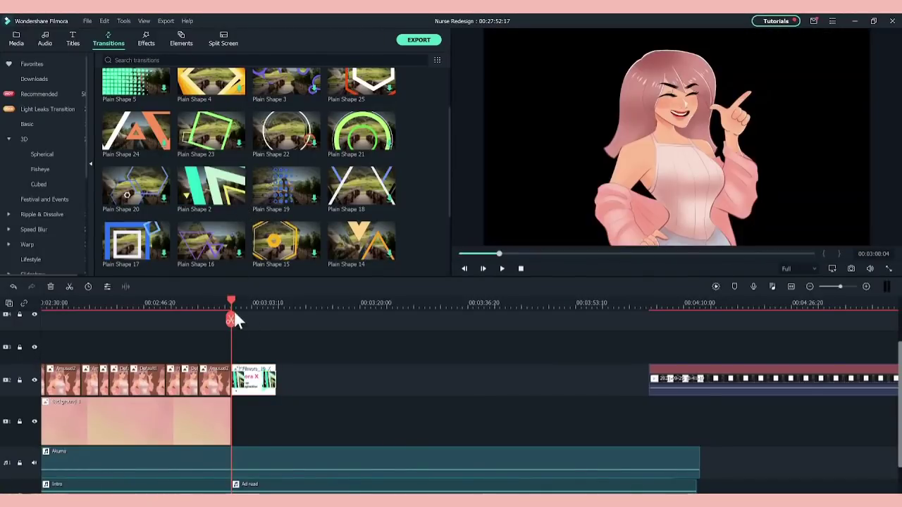
pyautogui.click(220, 304)
pyautogui.press('space')
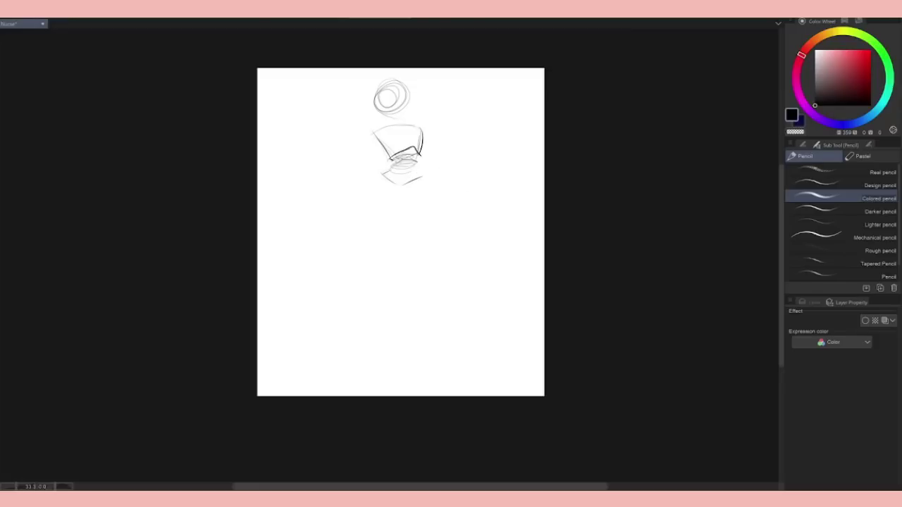
# In Clip Studio Paint, lasso the head and torso sketch and mirror it horizontally with a transform
pyautogui.press('m')
pyautogui.moveTo(395, 72); pyautogui.dragTo(387, 73)
pyautogui.hotkey('ctrl', 't')
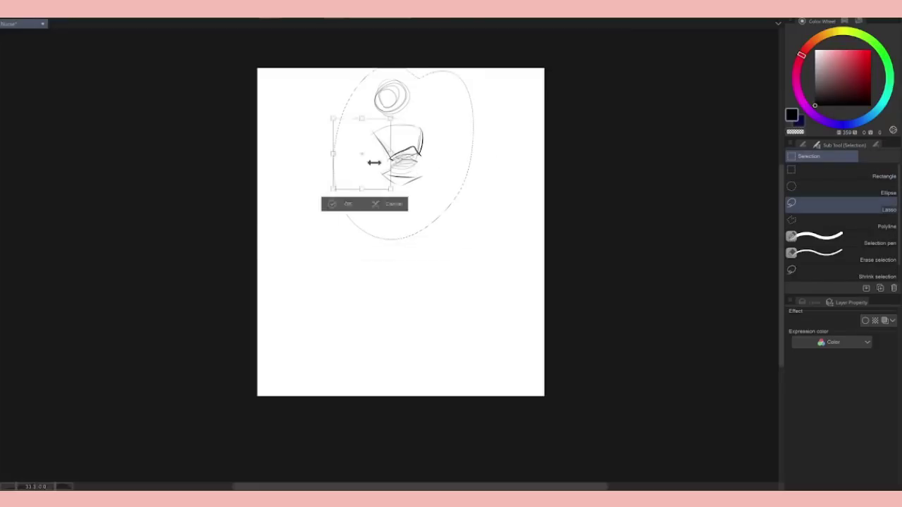
pyautogui.moveTo(373, 161)
pyautogui.mouseDown()
pyautogui.moveTo(477, 141)
pyautogui.moveTo(465, 159)
pyautogui.mouseUp()
pyautogui.click(374, 261)
pyautogui.click(317, 262)
pyautogui.press('p')
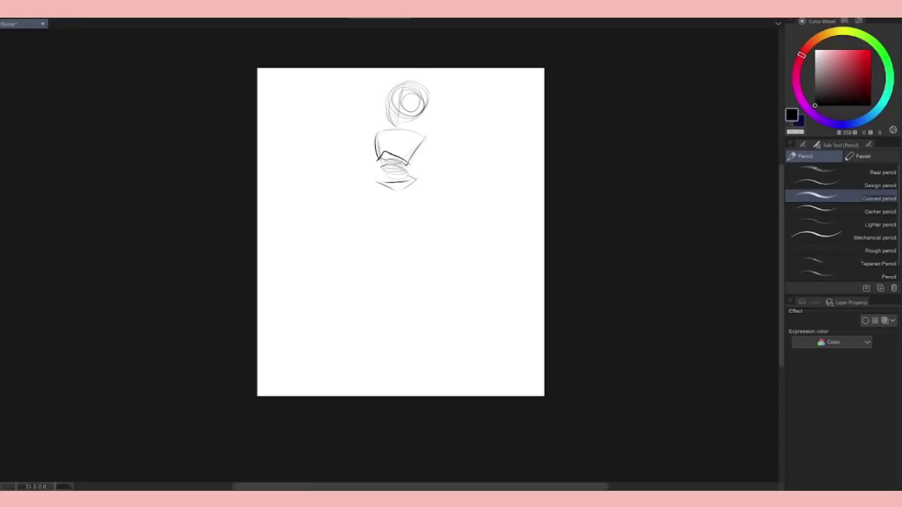
# Lasso the torso sketch and shift it slightly down, away from the head
pyautogui.press('m')
pyautogui.moveTo(441, 204)
pyautogui.mouseDown()
pyautogui.moveTo(408, 125)
pyautogui.moveTo(422, 208)
pyautogui.mouseUp()
pyautogui.hotkey('ctrl', 't')
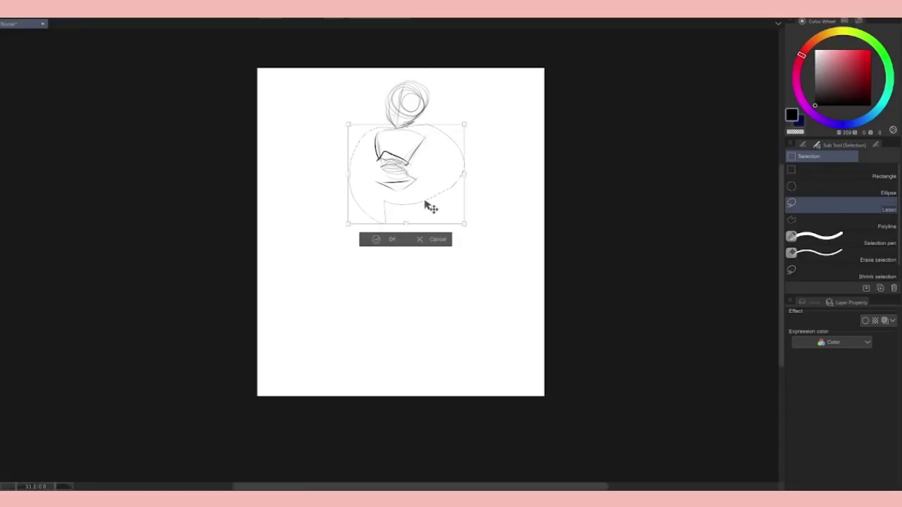
pyautogui.click(384, 244)
pyautogui.click(332, 259)
# Sketch the first thigh as an oval below the pelvis with the Colored pencil, undoing the stray leg strokes
pyautogui.press('p')
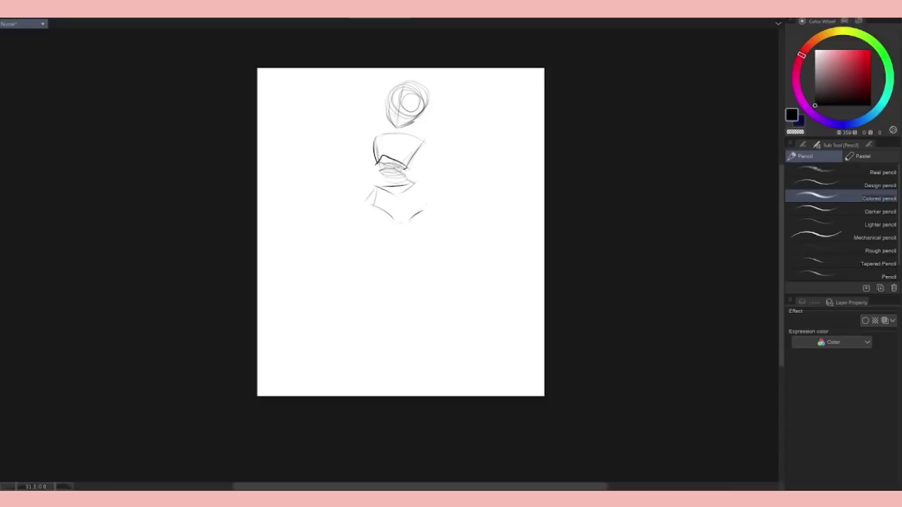
pyautogui.moveTo(366, 215); pyautogui.dragTo(385, 240)
pyautogui.moveTo(422, 208); pyautogui.dragTo(431, 260)
pyautogui.hotkey('ctrl', 'z')
pyautogui.moveTo(360, 236); pyautogui.dragTo(373, 276)
pyautogui.moveTo(423, 212)
pyautogui.mouseDown()
pyautogui.moveTo(423, 265)
pyautogui.moveTo(444, 262)
pyautogui.moveTo(420, 339)
pyautogui.mouseUp()
pyautogui.hotkey('ctrl', 'z')
pyautogui.hotkey('ctrl', 'z')
pyautogui.hotkey('ctrl', 'z')
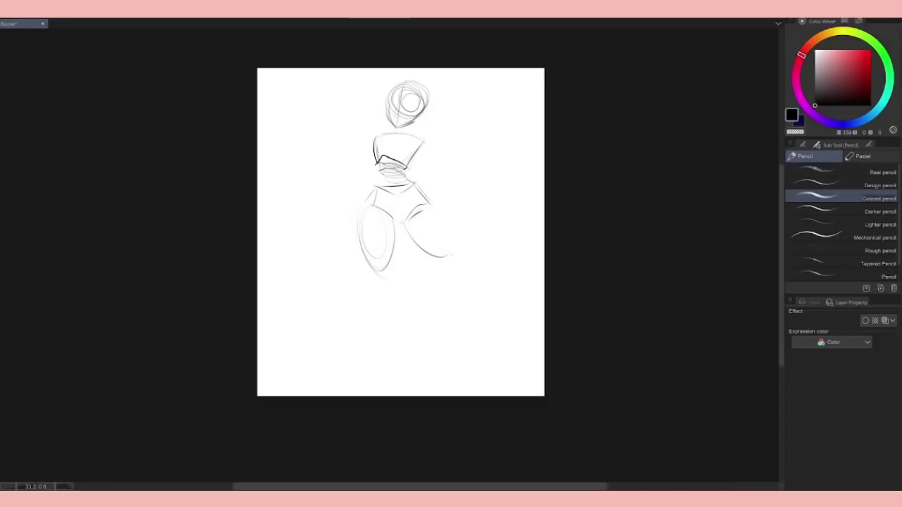
# Block in the second thigh and outline the straight standing leg from hip to ankle
pyautogui.moveTo(430, 218); pyautogui.dragTo(448, 262)
pyautogui.moveTo(363, 227)
pyautogui.mouseDown()
pyautogui.moveTo(391, 291)
pyautogui.moveTo(386, 299)
pyautogui.mouseUp()
pyautogui.moveTo(373, 288); pyautogui.dragTo(396, 379)
pyautogui.hotkey('ctrl', 'z')
pyautogui.moveTo(360, 189); pyautogui.dragTo(374, 332)
pyautogui.moveTo(400, 222)
pyautogui.mouseDown()
pyautogui.moveTo(391, 268)
pyautogui.moveTo(399, 376)
pyautogui.mouseUp()
pyautogui.hotkey('ctrl', 'z')
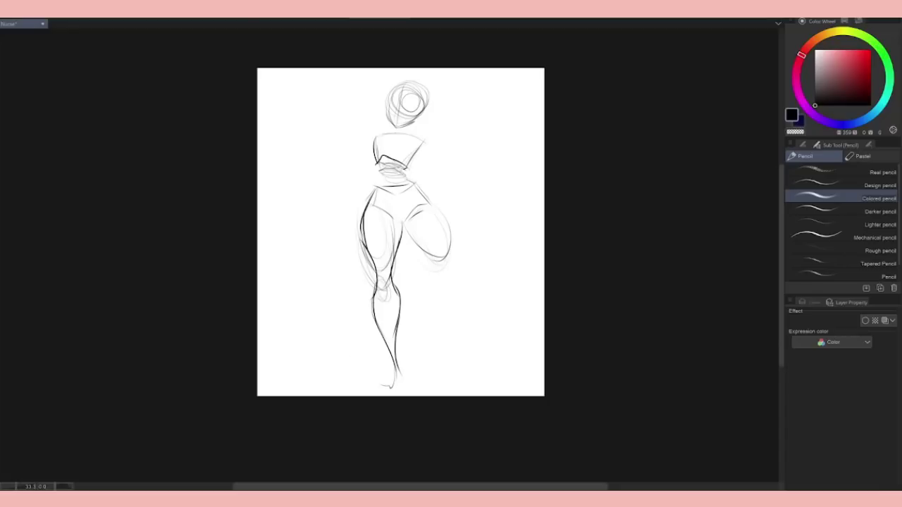
# Refine the standing leg's calf and foot, and undo the oval of the second thigh
pyautogui.moveTo(404, 381); pyautogui.dragTo(407, 393)
pyautogui.moveTo(400, 280)
pyautogui.mouseDown()
pyautogui.moveTo(395, 344)
pyautogui.moveTo(408, 391)
pyautogui.mouseUp()
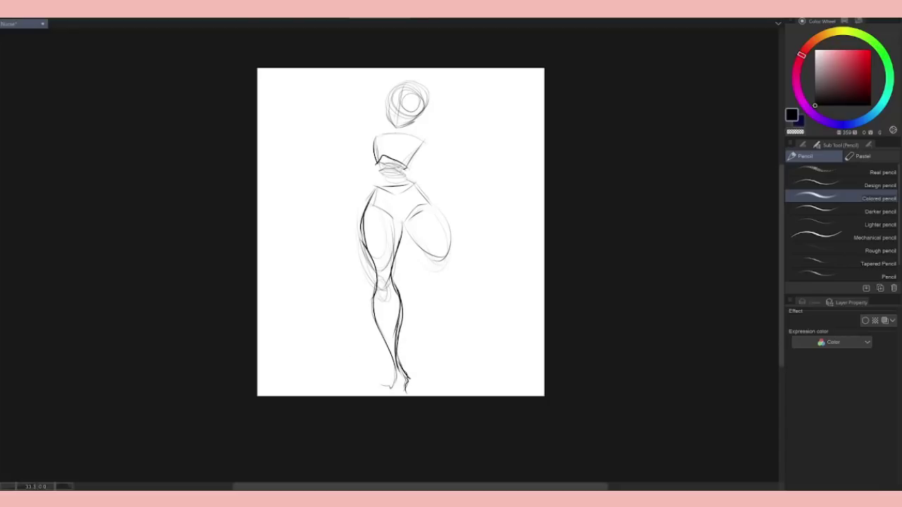
pyautogui.hotkey('ctrl', 'z')
pyautogui.hotkey('ctrl', 'z')
pyautogui.hotkey('ctrl', 'z')
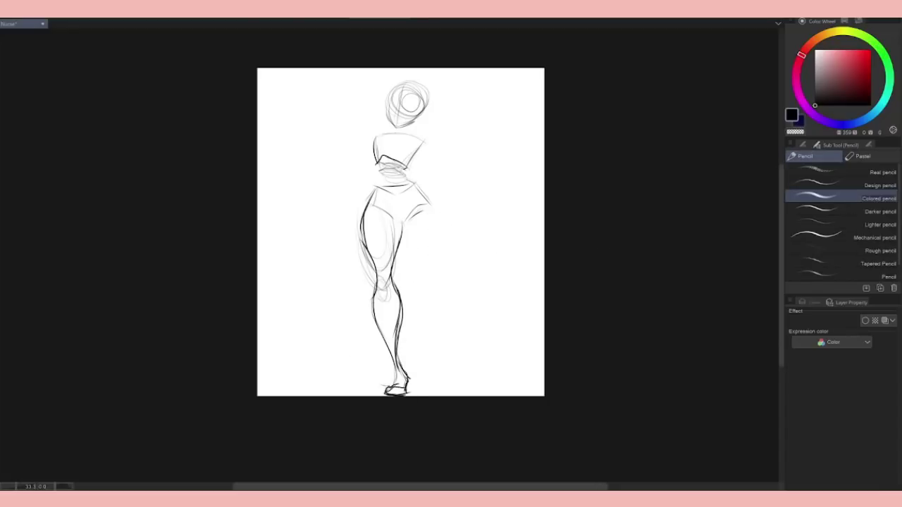
# Try a second leg with a rounded thigh and a lower leg crossing behind the standing leg to a raised heel
pyautogui.moveTo(423, 204); pyautogui.dragTo(421, 282)
pyautogui.moveTo(434, 231); pyautogui.dragTo(400, 290)
pyautogui.moveTo(372, 324); pyautogui.dragTo(348, 362)
pyautogui.moveTo(437, 210); pyautogui.dragTo(401, 284)
pyautogui.hotkey('ctrl', 'z')
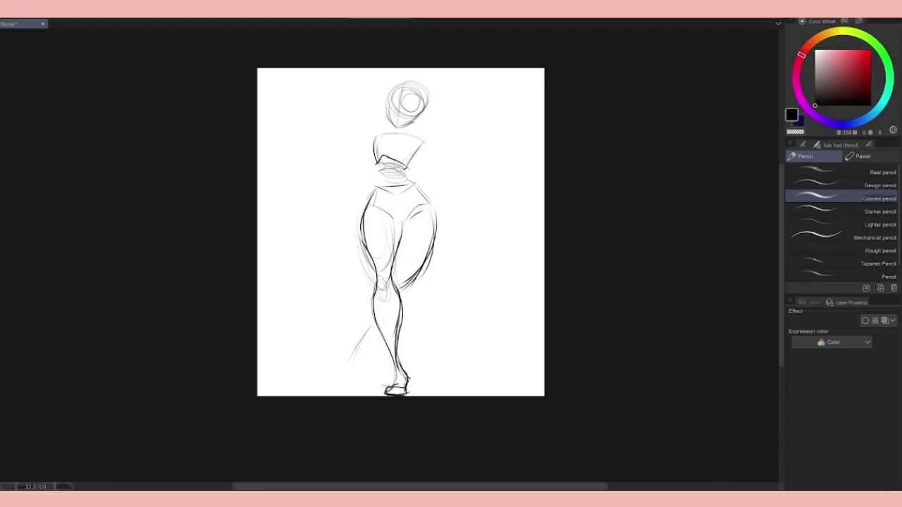
pyautogui.moveTo(374, 320); pyautogui.dragTo(354, 389)
pyautogui.moveTo(374, 290); pyautogui.dragTo(347, 356)
pyautogui.moveTo(351, 316); pyautogui.dragTo(343, 391)
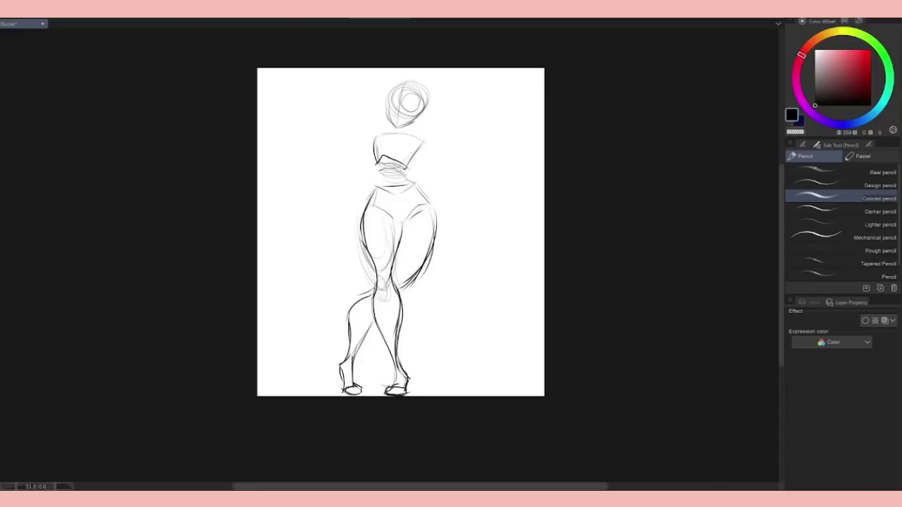
# Remove the trial second leg by undoing and erasing its thigh and crossed lower leg
pyautogui.hotkey('ctrl', 'z')
pyautogui.press('e')
pyautogui.moveTo(357, 296); pyautogui.dragTo(353, 367)
pyautogui.moveTo(423, 211); pyautogui.dragTo(416, 289)
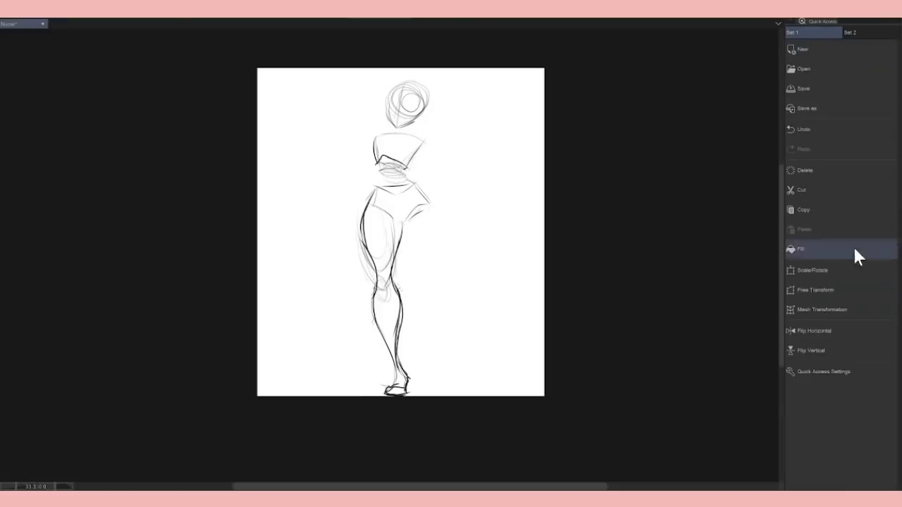
# Check the figure flipped horizontally and back, and try another outline for the second thigh
pyautogui.click(831, 330)
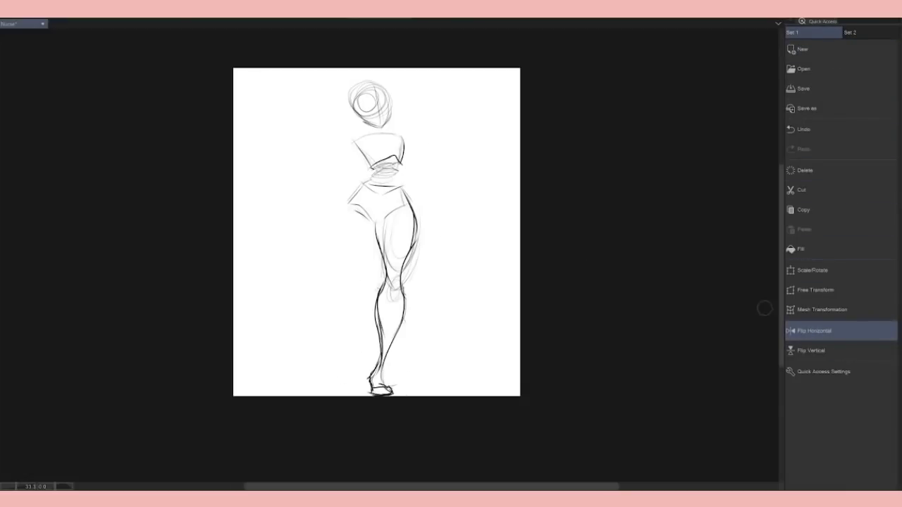
pyautogui.click(831, 331)
pyautogui.moveTo(426, 204)
pyautogui.mouseDown()
pyautogui.moveTo(434, 247)
pyautogui.moveTo(423, 282)
pyautogui.mouseUp()
pyautogui.moveTo(428, 235); pyautogui.dragTo(405, 286)
pyautogui.moveTo(405, 244); pyautogui.dragTo(397, 289)
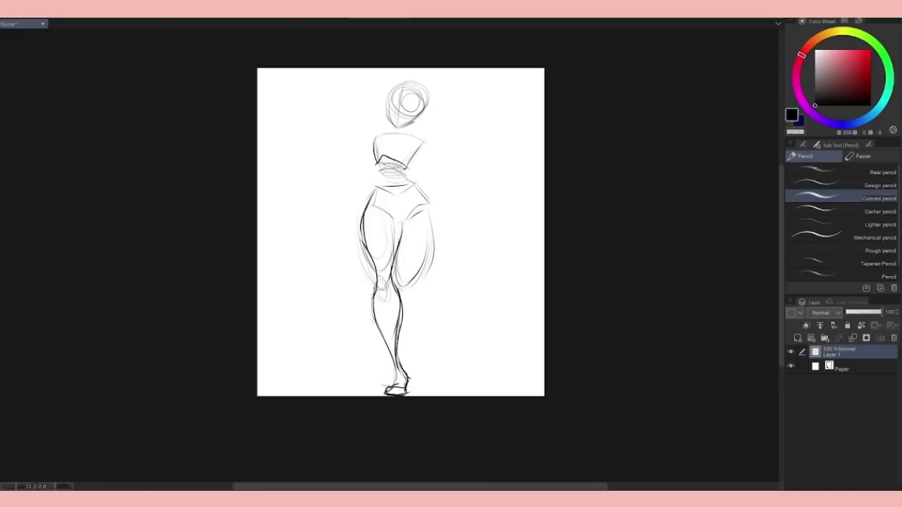
pyautogui.hotkey('ctrl', 'z')
pyautogui.hotkey('ctrl', 'z')
# Add a new layer and sketch the second thigh on it, from the hip down to the knee
pyautogui.hotkey('ctrl', 'shift', 'n')
pyautogui.moveTo(433, 227); pyautogui.dragTo(404, 294)
pyautogui.moveTo(431, 214)
pyautogui.mouseDown()
pyautogui.moveTo(405, 279)
pyautogui.moveTo(427, 286)
pyautogui.moveTo(385, 314)
pyautogui.mouseUp()
# Sketch the second lower leg crossing the standing leg diagonally, ending in a foot with a raised heel
pyautogui.moveTo(430, 284); pyautogui.dragTo(373, 343)
pyautogui.moveTo(373, 345); pyautogui.dragTo(375, 380)
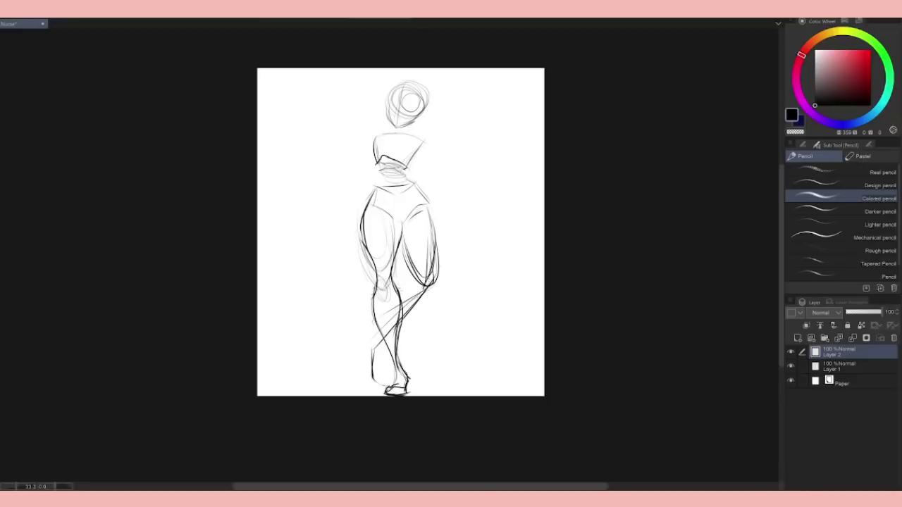
pyautogui.moveTo(431, 284); pyautogui.dragTo(372, 380)
pyautogui.moveTo(398, 291)
pyautogui.mouseDown()
pyautogui.moveTo(423, 278)
pyautogui.moveTo(366, 349)
pyautogui.moveTo(362, 385)
pyautogui.mouseUp()
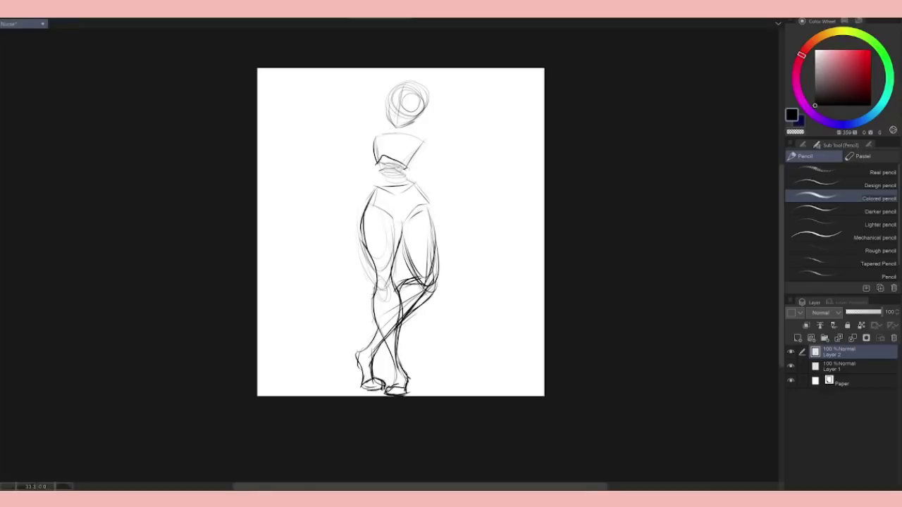
pyautogui.moveTo(376, 326); pyautogui.dragTo(353, 356)
# Sketch the arms as simple lines, one bent toward the hip and the other with its forearm raised
pyautogui.moveTo(372, 138)
pyautogui.mouseDown()
pyautogui.moveTo(336, 171)
pyautogui.moveTo(364, 208)
pyautogui.mouseUp()
pyautogui.moveTo(426, 143); pyautogui.dragTo(442, 188)
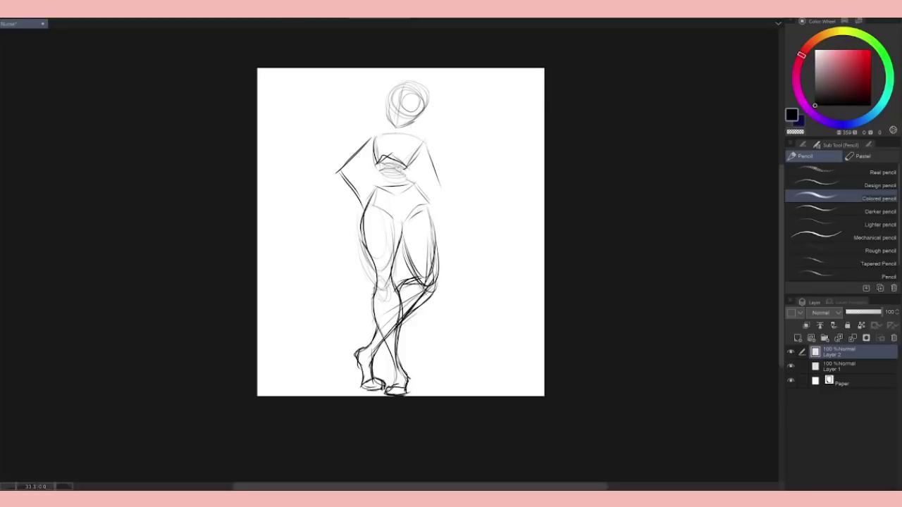
pyautogui.hotkey('ctrl', 'z')
pyautogui.moveTo(453, 141); pyautogui.dragTo(438, 190)
# Erase the arm bent toward the hip and redraw it with the elbow pointing farther outward
pyautogui.press('e')
pyautogui.moveTo(337, 169); pyautogui.dragTo(352, 192)
pyautogui.press('p')
pyautogui.moveTo(372, 139); pyautogui.dragTo(331, 175)
pyautogui.moveTo(331, 174)
pyautogui.mouseDown()
pyautogui.moveTo(362, 205)
pyautogui.moveTo(367, 197)
pyautogui.mouseUp()
pyautogui.press('e')
pyautogui.press('p')
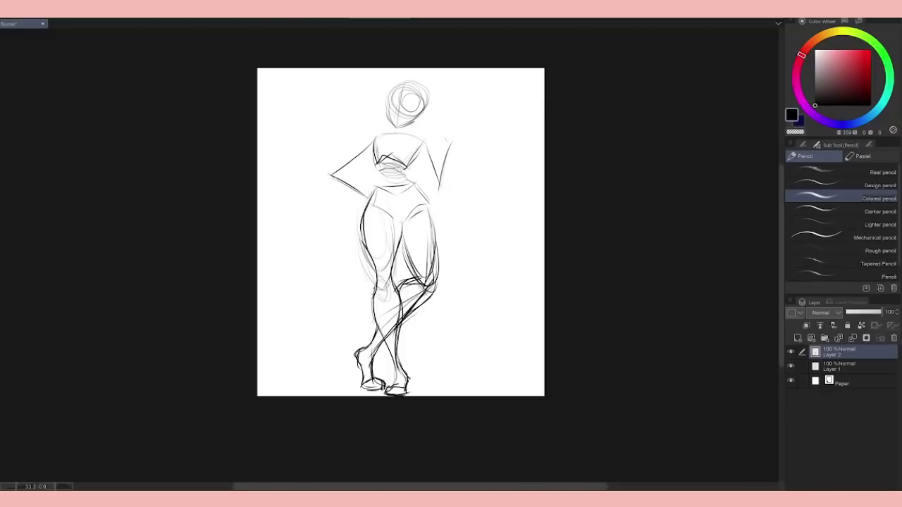
# Outline the waist and hips, the curved pelvis line, and the neck running into both shoulders
pyautogui.moveTo(385, 181); pyautogui.dragTo(361, 222)
pyautogui.moveTo(407, 177); pyautogui.dragTo(438, 248)
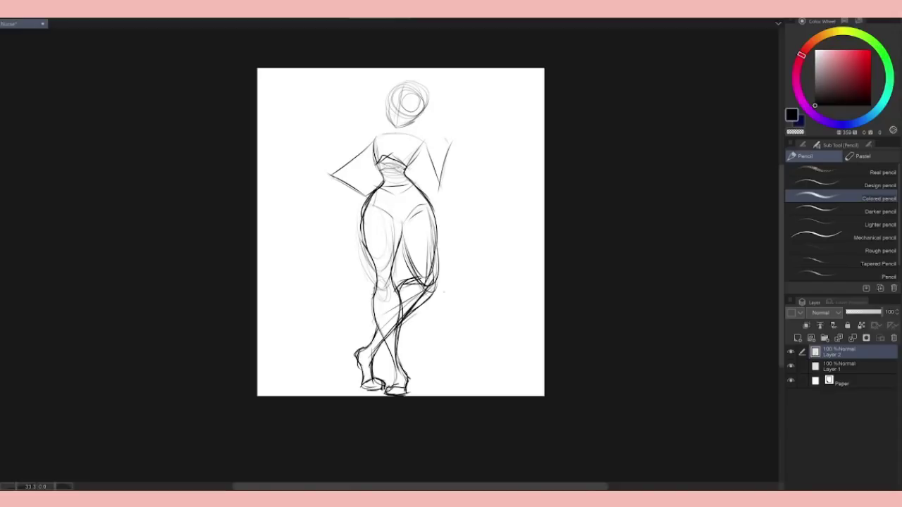
pyautogui.moveTo(375, 205); pyautogui.dragTo(420, 207)
pyautogui.moveTo(404, 121); pyautogui.dragTo(435, 169)
pyautogui.moveTo(423, 115); pyautogui.dragTo(357, 153)
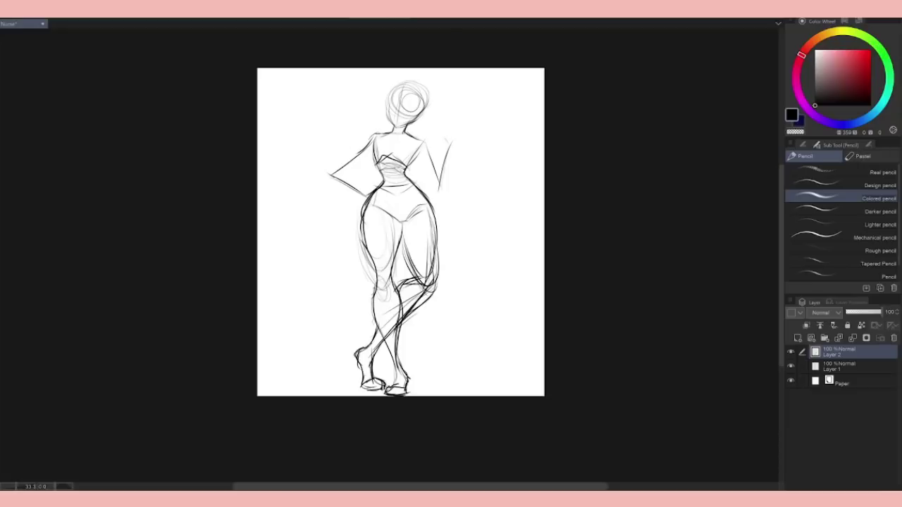
# Outline the raised arm, erase that attempt and re-sketch its forearm as a line angled farther outward
pyautogui.moveTo(432, 145); pyautogui.dragTo(436, 184)
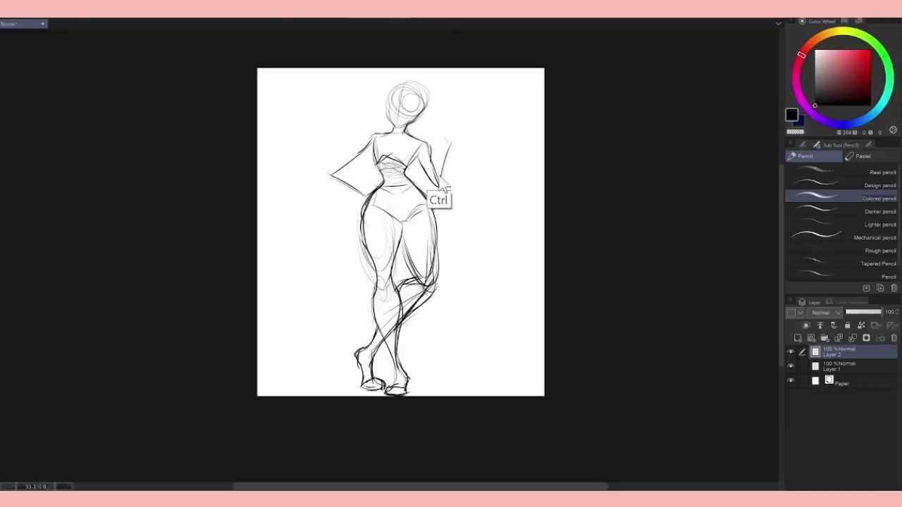
pyautogui.moveTo(443, 146)
pyautogui.mouseDown()
pyautogui.moveTo(437, 187)
pyautogui.moveTo(445, 168)
pyautogui.mouseUp()
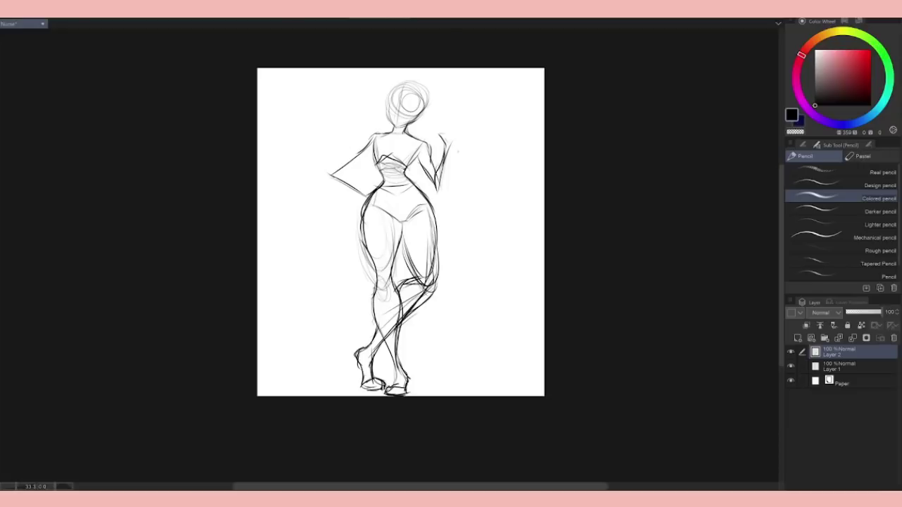
pyautogui.moveTo(415, 158); pyautogui.dragTo(429, 192)
pyautogui.moveTo(452, 151); pyautogui.dragTo(450, 187)
pyautogui.moveTo(452, 165); pyautogui.dragTo(438, 196)
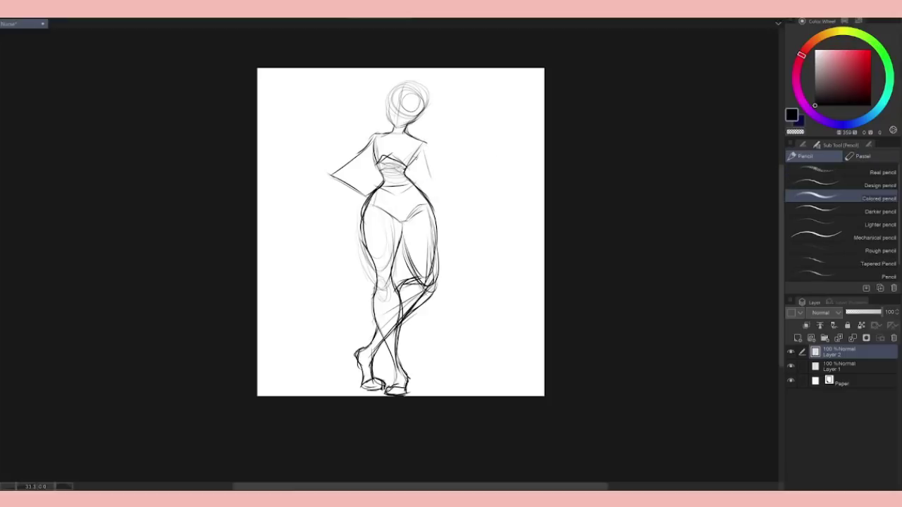
pyautogui.moveTo(451, 146); pyautogui.dragTo(433, 186)
# Outline the upper arm and forearm of the arm bent toward the hip
pyautogui.moveTo(366, 145)
pyautogui.mouseDown()
pyautogui.moveTo(333, 173)
pyautogui.moveTo(339, 202)
pyautogui.mouseUp()
pyautogui.hotkey('ctrl', 'z')
pyautogui.moveTo(342, 167)
pyautogui.mouseDown()
pyautogui.moveTo(330, 184)
pyautogui.moveTo(334, 198)
pyautogui.mouseUp()
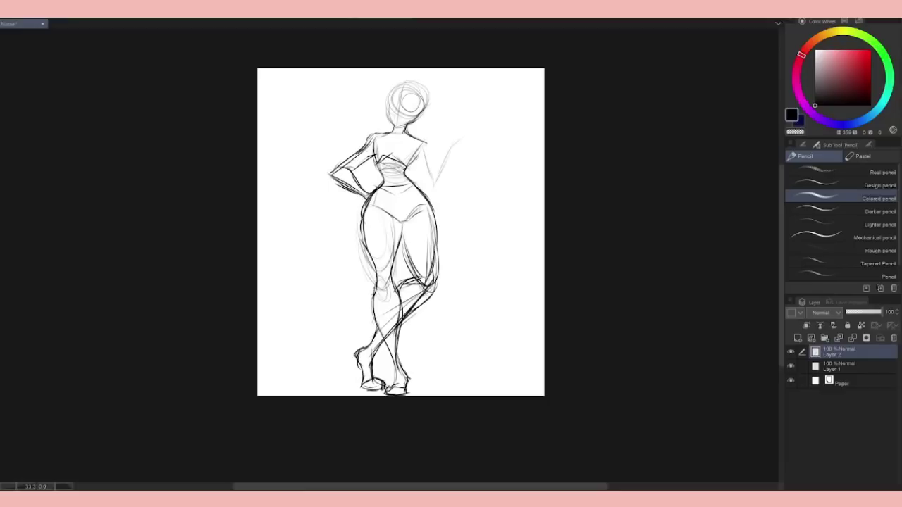
# Clear and redraw the waist-to-hip outline on the raised-arm side, and darken the opposite waist line
pyautogui.hotkey('ctrl', 'z')
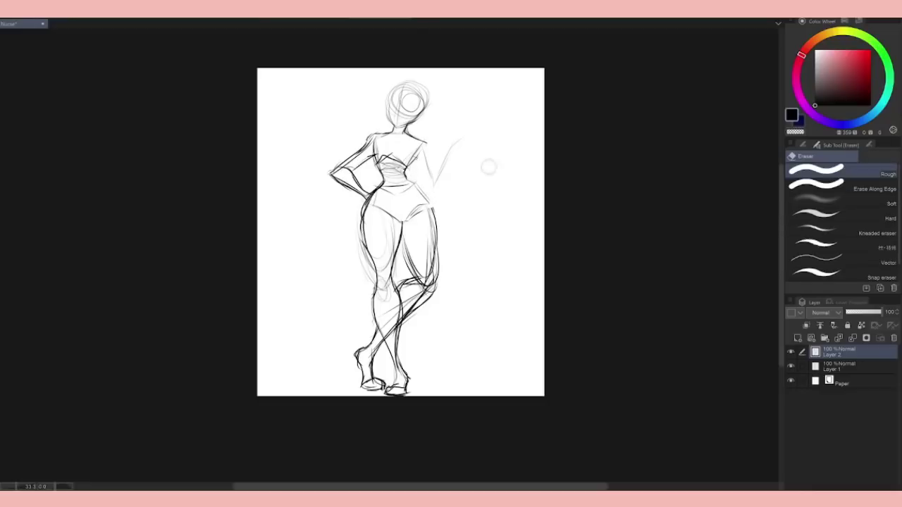
pyautogui.moveTo(421, 176); pyautogui.dragTo(436, 215)
pyautogui.moveTo(384, 165); pyautogui.dragTo(379, 190)
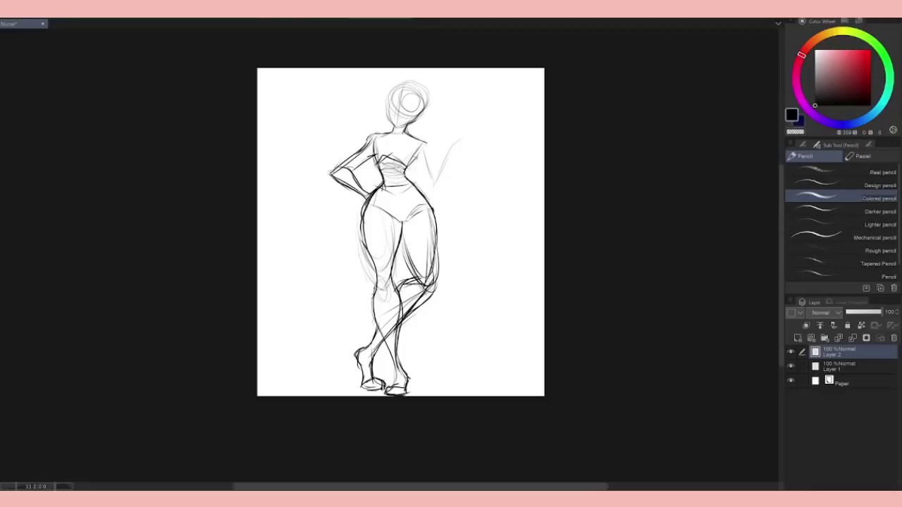
# Add a new layer and sketch the curved contours of both sides of the chest on it
pyautogui.hotkey('ctrl', 'shift', 'n')
pyautogui.moveTo(384, 151); pyautogui.dragTo(371, 163)
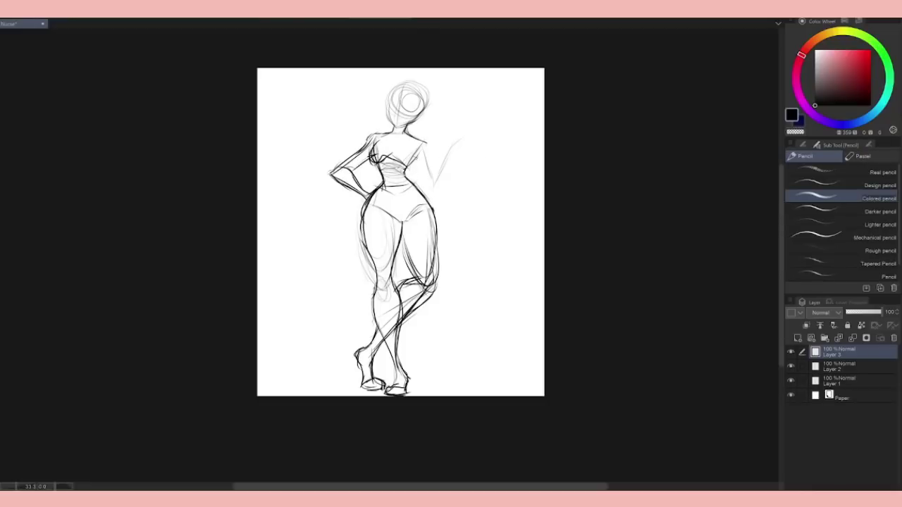
pyautogui.moveTo(416, 144); pyautogui.dragTo(412, 167)
pyautogui.hotkey('ctrl', 'z')
pyautogui.hotkey('ctrl', 'z')
pyautogui.moveTo(376, 141)
pyautogui.mouseDown()
pyautogui.moveTo(368, 166)
pyautogui.moveTo(416, 166)
pyautogui.mouseUp()
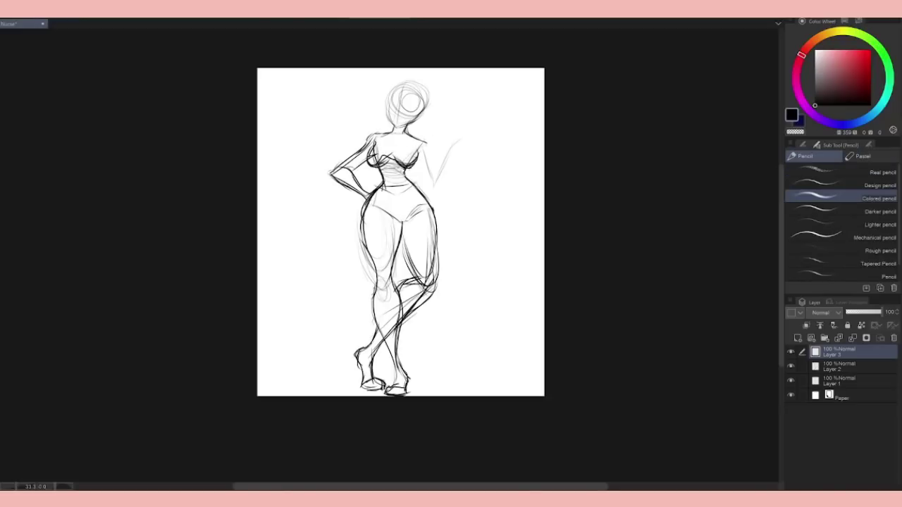
pyautogui.hotkey('ctrl', 'z')
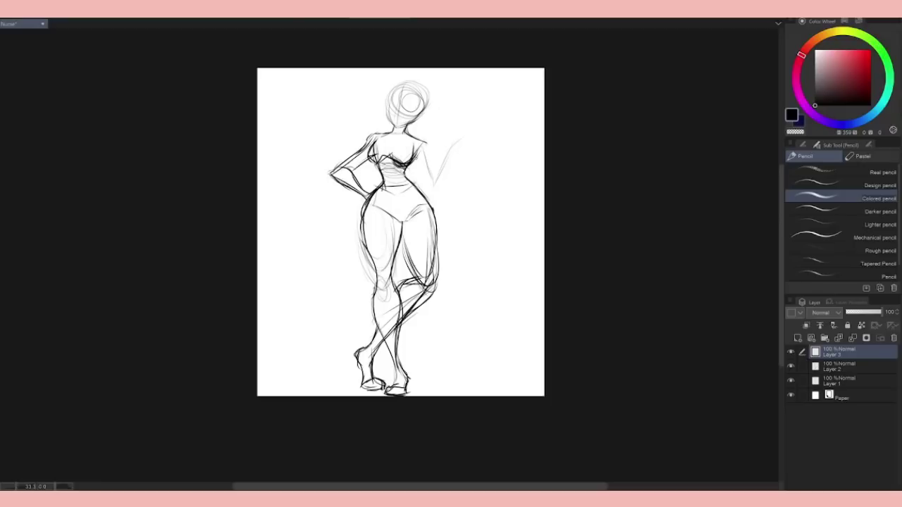
# Outline the raised arm on Layer 3 with the elbow bent and the forearm angled up and outward
pyautogui.moveTo(425, 141)
pyautogui.mouseDown()
pyautogui.moveTo(432, 175)
pyautogui.moveTo(415, 179)
pyautogui.moveTo(446, 148)
pyautogui.mouseUp()
pyautogui.moveTo(428, 185); pyautogui.dragTo(448, 159)
pyautogui.moveTo(445, 173); pyautogui.dragTo(464, 147)
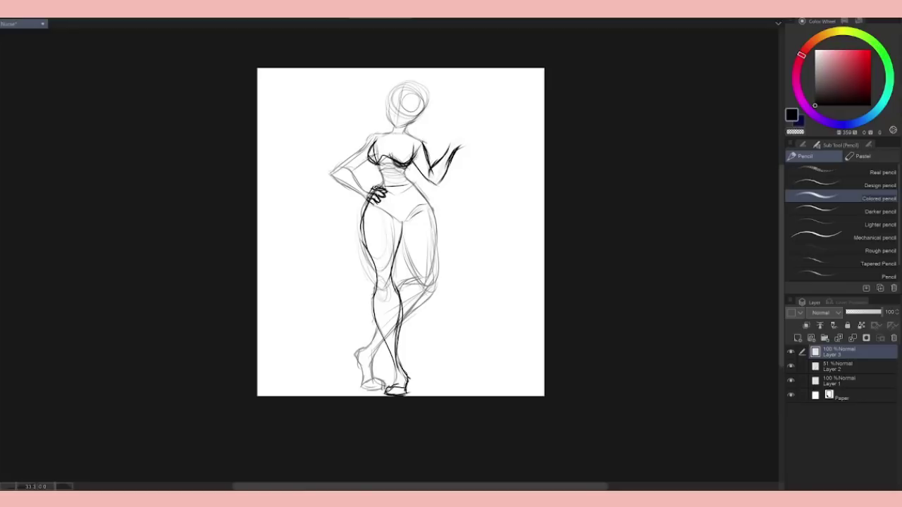
# Select the hand resting on the hip with the Lasso and adjust it with a free transform
pyautogui.hotkey('ctrl', '0')
pyautogui.press('m')
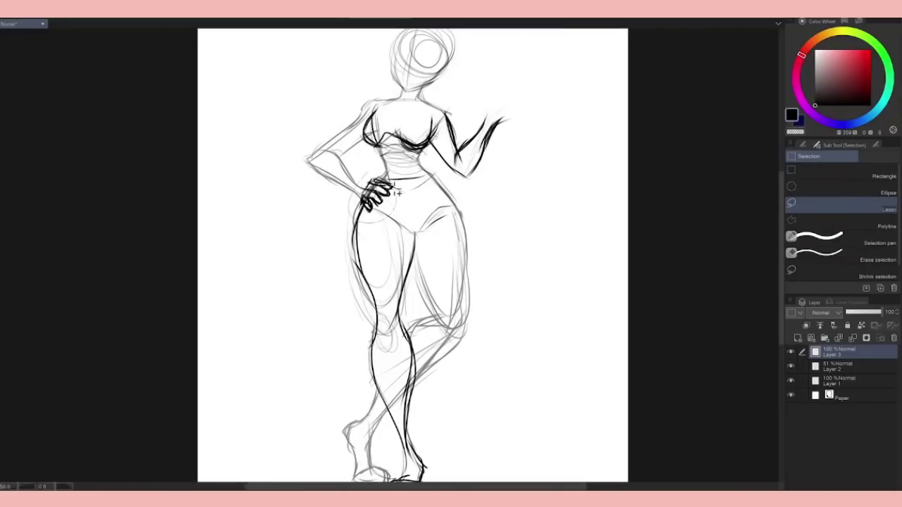
pyautogui.hotkey('ctrl', 't')
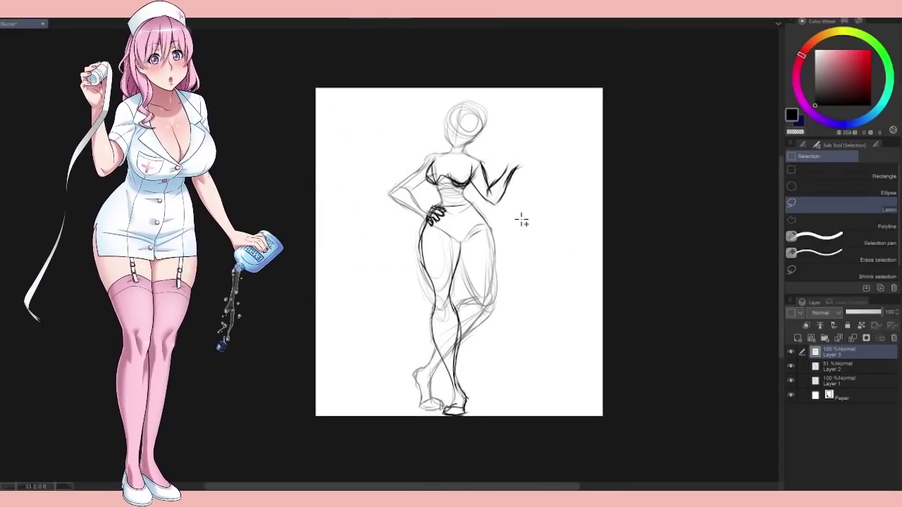
# Sketch the raised hand at the end of the forearm, with curled fingers over a blocky palm
pyautogui.press('p')
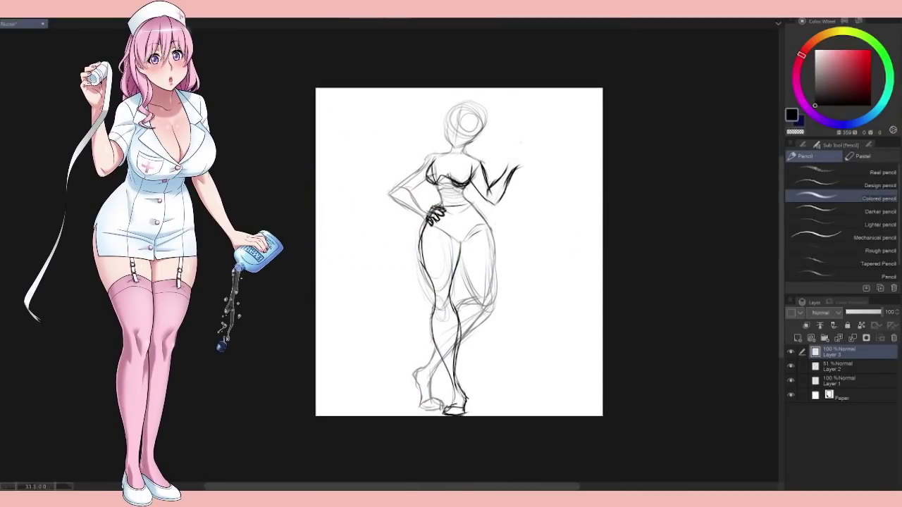
pyautogui.moveTo(510, 165); pyautogui.dragTo(521, 155)
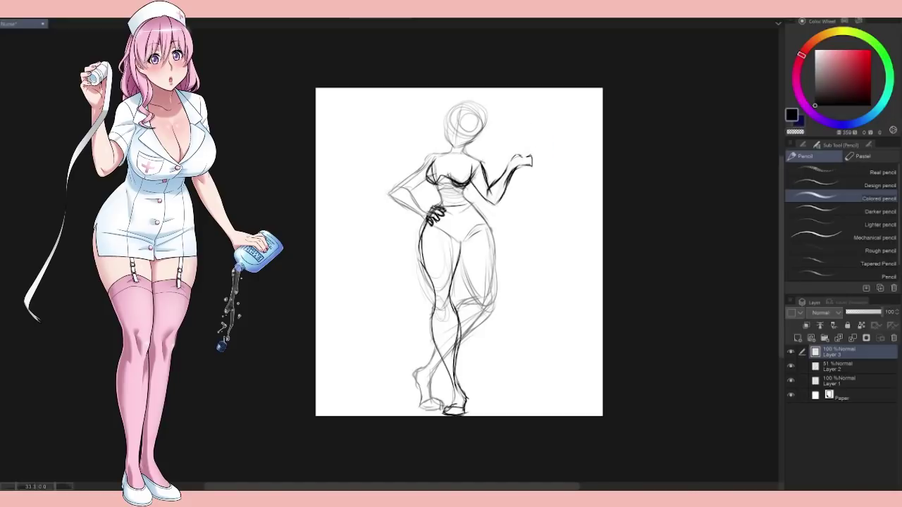
pyautogui.scroll(3, 529, 163)
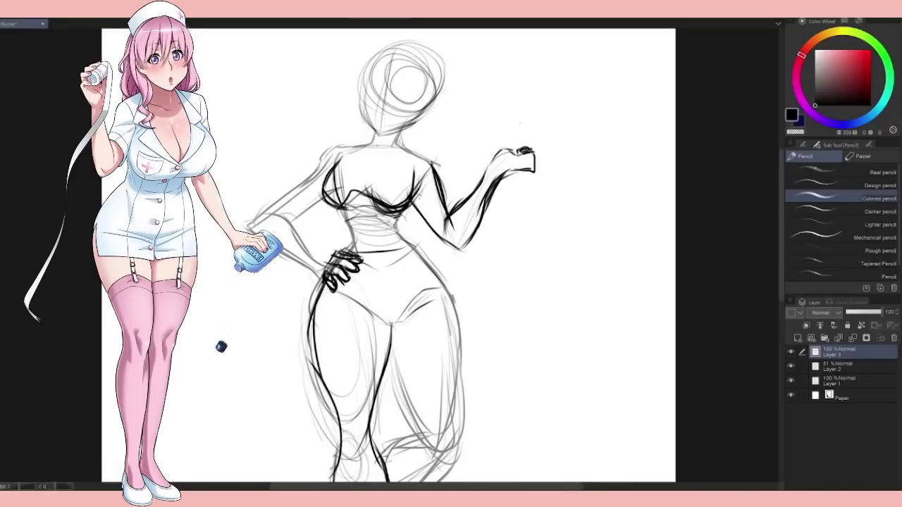
pyautogui.moveTo(503, 162)
pyautogui.mouseDown()
pyautogui.moveTo(533, 157)
pyautogui.moveTo(518, 149)
pyautogui.mouseUp()
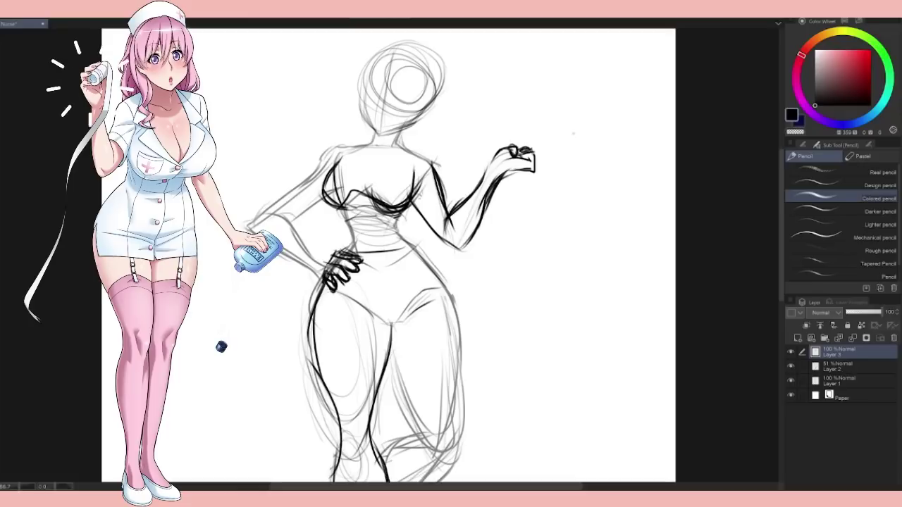
# Sketch a straight cord rising diagonally from the raised hand to a round disc, with light circular swing arcs and short guide lines around it
pyautogui.moveTo(522, 119); pyautogui.dragTo(564, 81)
pyautogui.moveTo(520, 145); pyautogui.dragTo(572, 93)
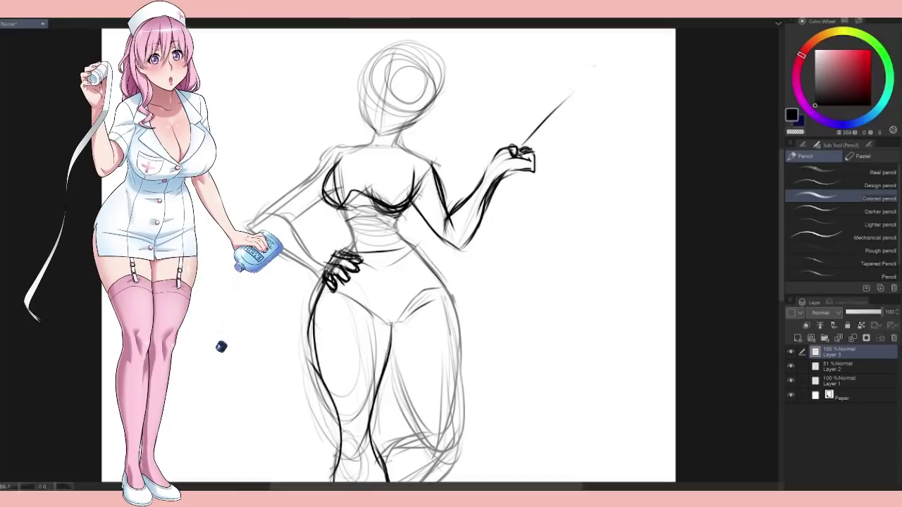
pyautogui.hotkey('ctrl', 'z')
pyautogui.moveTo(522, 147)
pyautogui.mouseDown()
pyautogui.moveTo(571, 78)
pyautogui.moveTo(570, 89)
pyautogui.moveTo(572, 72)
pyautogui.moveTo(527, 229)
pyautogui.mouseUp()
pyautogui.moveTo(474, 91); pyautogui.dragTo(559, 63)
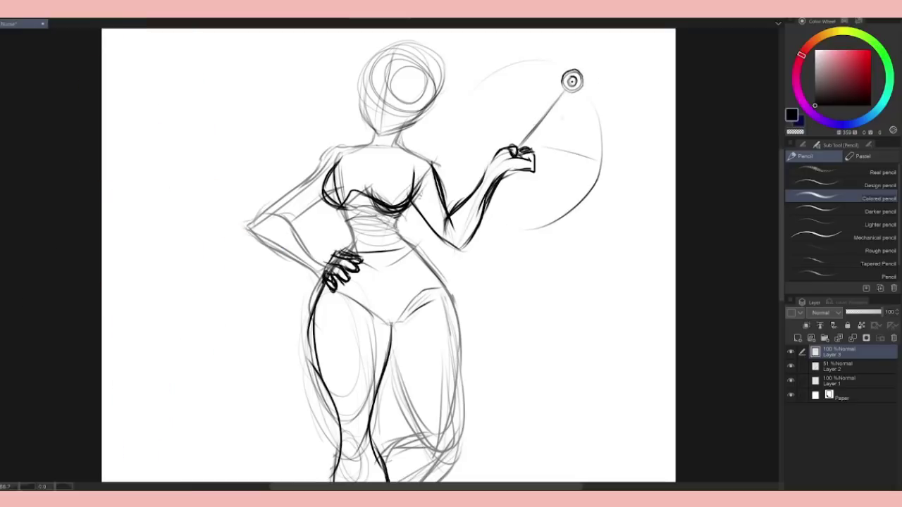
pyautogui.moveTo(539, 158); pyautogui.dragTo(577, 170)
pyautogui.moveTo(493, 141); pyautogui.dragTo(465, 116)
# Add a new layer above Layer 2 and sketch the stethoscope tube from the raised hand around the neck and down the chest
pyautogui.click(838, 367)
pyautogui.click(798, 338)
pyautogui.moveTo(462, 181); pyautogui.dragTo(508, 161)
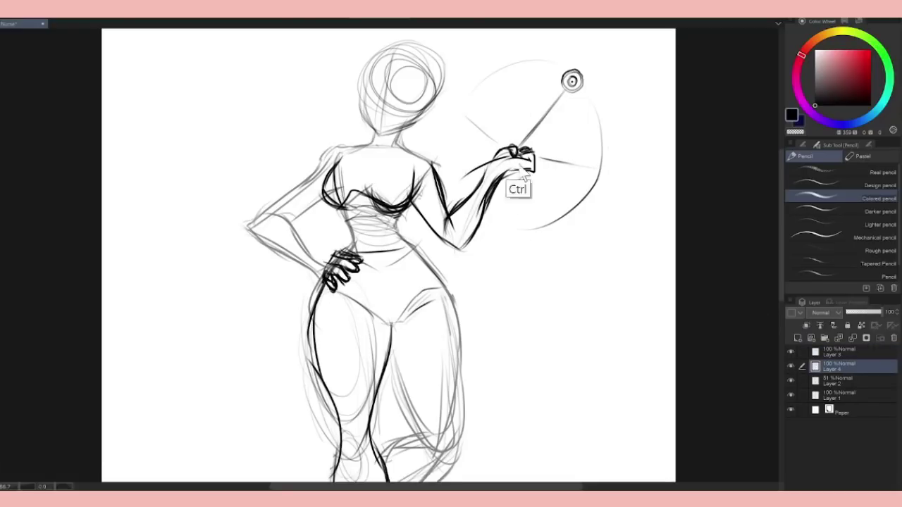
pyautogui.hotkey('ctrl', 'z')
pyautogui.moveTo(399, 141); pyautogui.dragTo(509, 155)
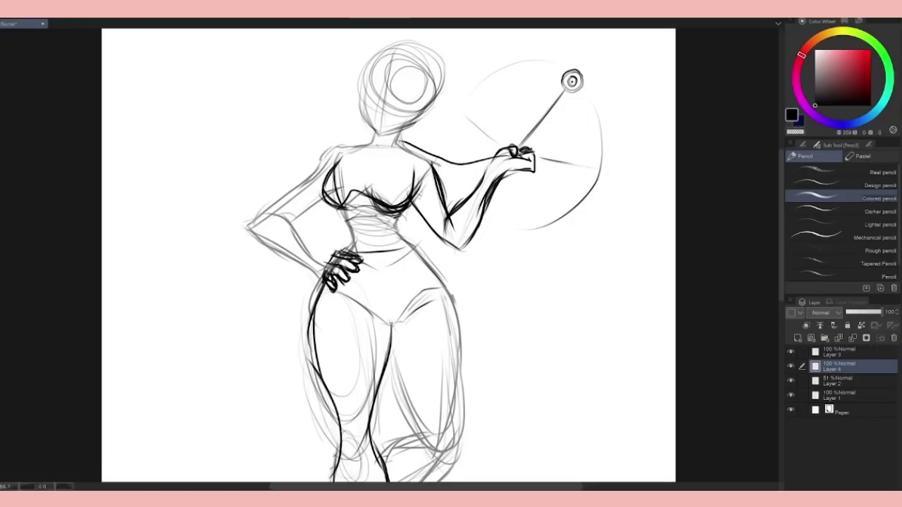
pyautogui.moveTo(344, 169); pyautogui.dragTo(373, 138)
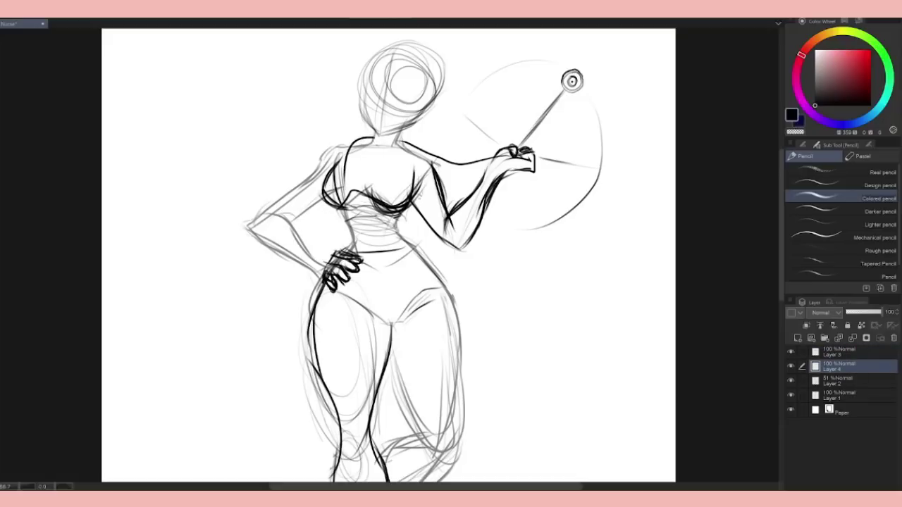
pyautogui.moveTo(357, 141); pyautogui.dragTo(363, 197)
# Set Layer 3's opacity to 44% and erase the tube section over the chest on Layer 4
pyautogui.click(839, 351)
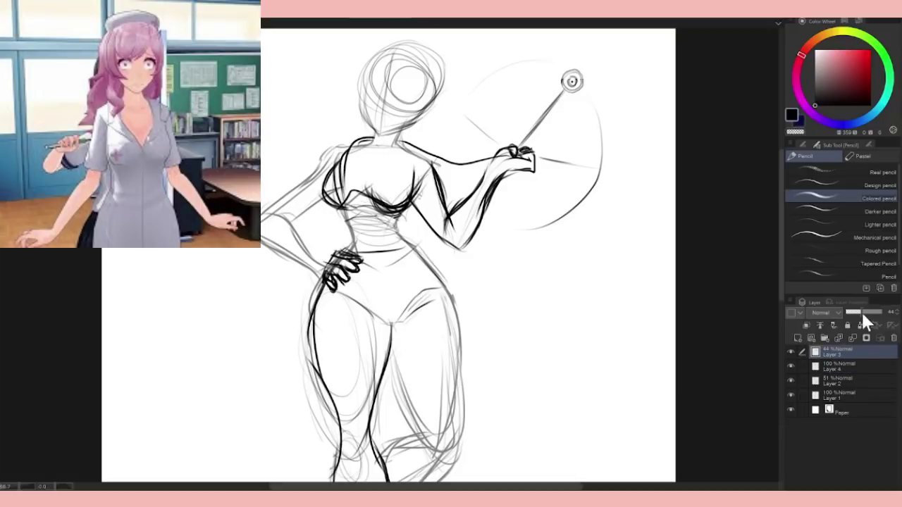
pyautogui.click(861, 311)
pyautogui.press('e')
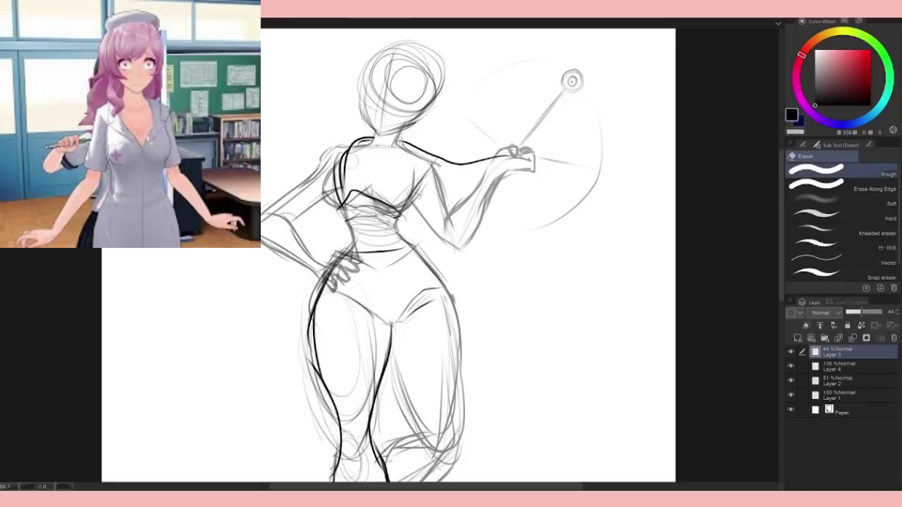
pyautogui.click(807, 367)
pyautogui.moveTo(344, 151); pyautogui.dragTo(345, 195)
# Redraw the stethoscope tube over the chest as a double-lined oval loop hanging from the shoulder
pyautogui.press('p')
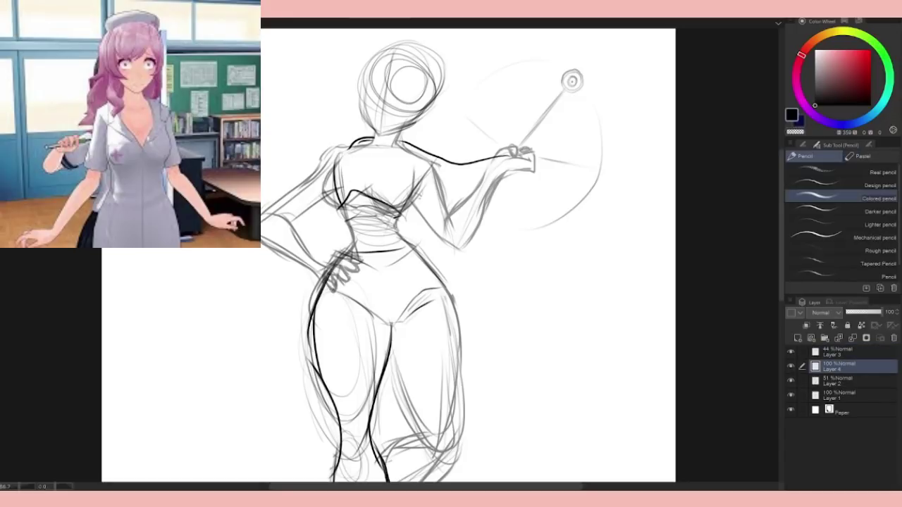
pyautogui.hotkey('ctrl', 'z')
pyautogui.moveTo(361, 145)
pyautogui.mouseDown()
pyautogui.moveTo(352, 212)
pyautogui.moveTo(373, 207)
pyautogui.mouseUp()
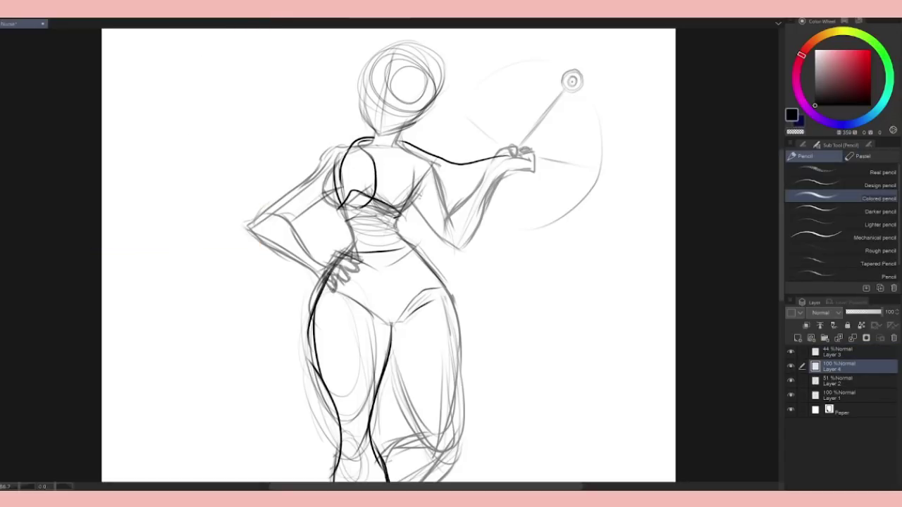
pyautogui.moveTo(360, 163)
pyautogui.mouseDown()
pyautogui.moveTo(341, 211)
pyautogui.moveTo(371, 169)
pyautogui.moveTo(373, 184)
pyautogui.moveTo(359, 204)
pyautogui.mouseUp()
pyautogui.hotkey('ctrl', 'z')
pyautogui.moveTo(347, 149)
pyautogui.mouseDown()
pyautogui.moveTo(359, 167)
pyautogui.moveTo(351, 205)
pyautogui.mouseUp()
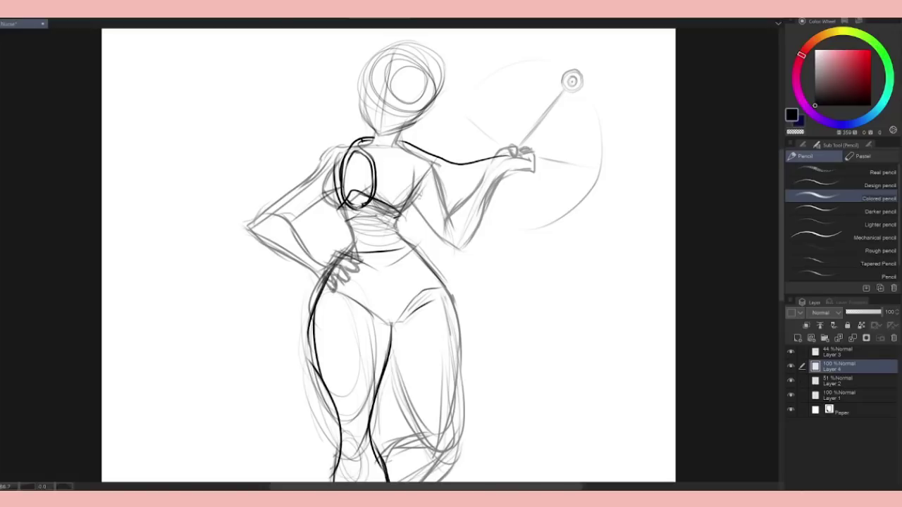
pyautogui.hotkey('ctrl', 'z')
pyautogui.moveTo(344, 170); pyautogui.dragTo(380, 235)
pyautogui.hotkey('ctrl', 'z')
pyautogui.hotkey('ctrl', 'z')
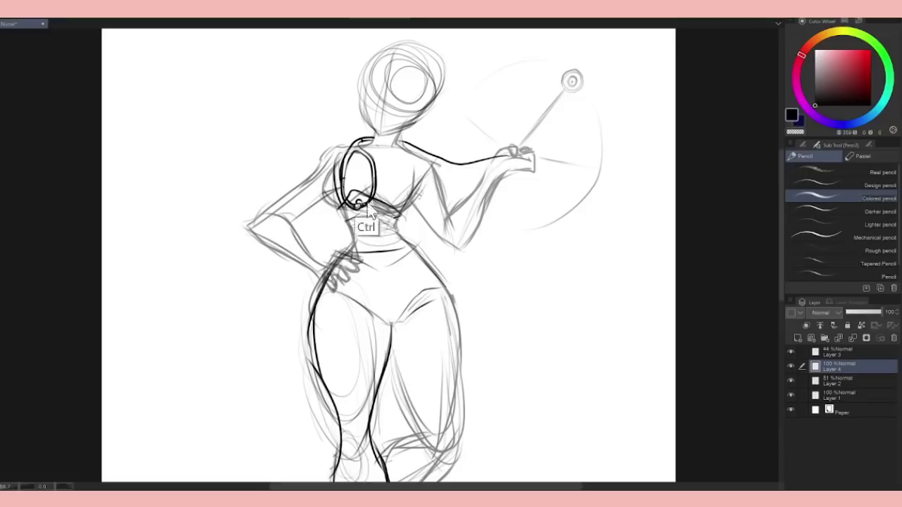
pyautogui.hotkey('ctrl', 'z')
pyautogui.moveTo(354, 198); pyautogui.dragTo(362, 205)
# Erase the lower part of the chest loop and redraw it shorter, with its ends crossing at the bottom
pyautogui.press('e')
pyautogui.moveTo(338, 176); pyautogui.dragTo(373, 211)
pyautogui.moveTo(344, 154)
pyautogui.mouseDown()
pyautogui.moveTo(342, 172)
pyautogui.moveTo(362, 163)
pyautogui.moveTo(346, 176)
pyautogui.moveTo(371, 155)
pyautogui.moveTo(361, 193)
pyautogui.mouseUp()
pyautogui.press('p')
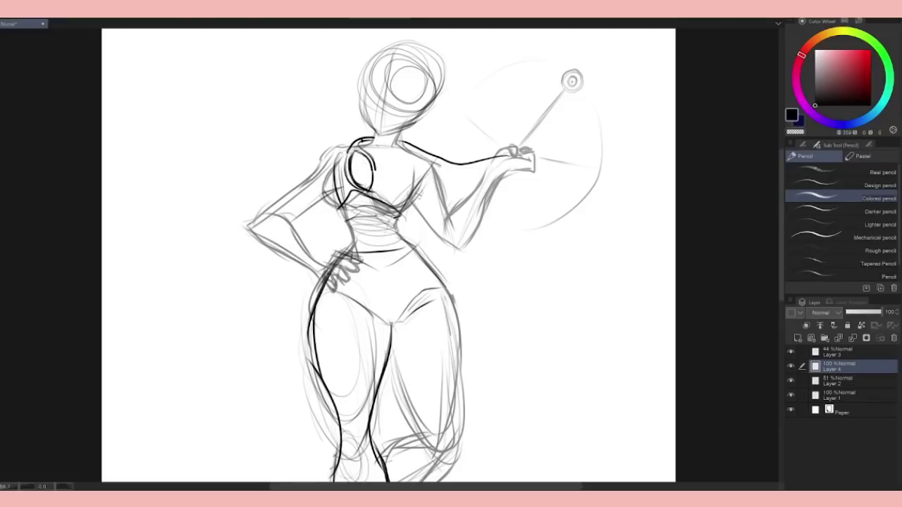
pyautogui.moveTo(373, 162)
pyautogui.mouseDown()
pyautogui.moveTo(366, 198)
pyautogui.moveTo(381, 191)
pyautogui.mouseUp()
pyautogui.hotkey('ctrl', 'z')
# Select the round disc at the cord's end on Layer 3 and move it slightly closer to the raised hand
pyautogui.hotkey('alt', ']')
pyautogui.press('m')
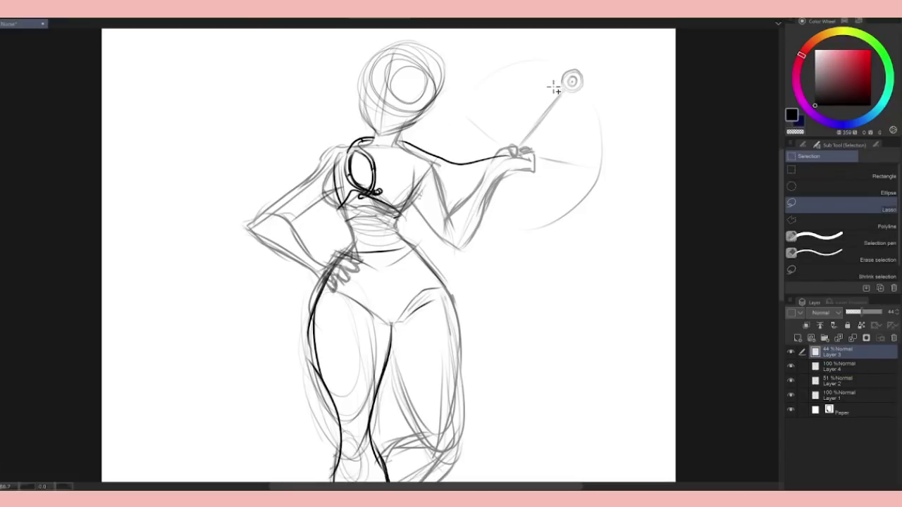
pyautogui.hotkey('ctrl', 't')
pyautogui.moveTo(557, 85)
pyautogui.mouseDown()
pyautogui.moveTo(592, 81)
pyautogui.moveTo(585, 106)
pyautogui.mouseUp()
pyautogui.press('Return')
pyautogui.hotkey('ctrl', 'd')
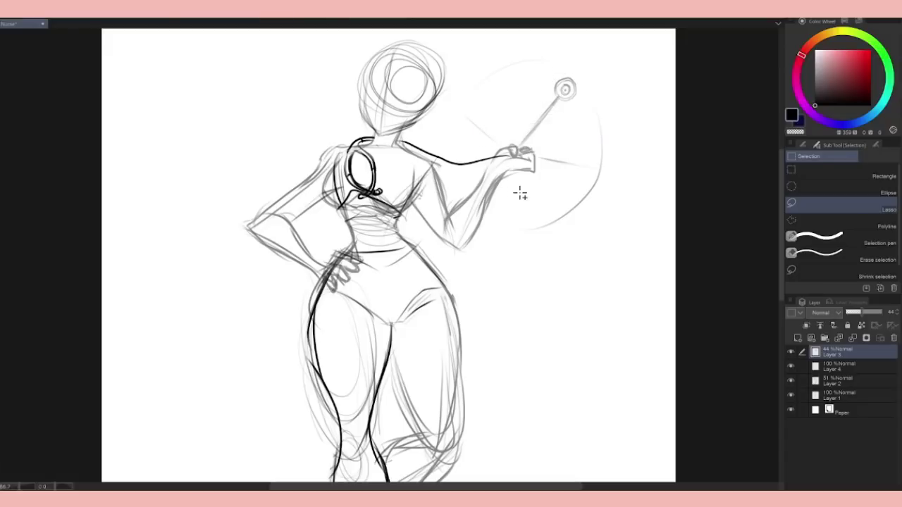
# Add a second parallel line on Layer 4 to thicken the stethoscope tube between the neck and the raised hand
pyautogui.hotkey('alt', '[')
pyautogui.press('p')
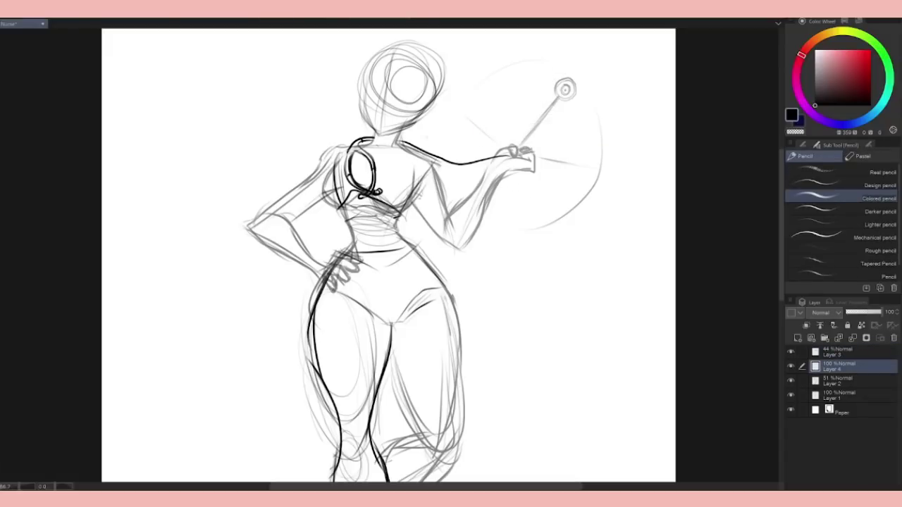
pyautogui.moveTo(399, 144)
pyautogui.mouseDown()
pyautogui.moveTo(437, 164)
pyautogui.moveTo(504, 159)
pyautogui.moveTo(445, 168)
pyautogui.mouseUp()
pyautogui.hotkey('ctrl', 'z')
pyautogui.moveTo(399, 144)
pyautogui.mouseDown()
pyautogui.moveTo(469, 170)
pyautogui.moveTo(430, 153)
pyautogui.mouseUp()
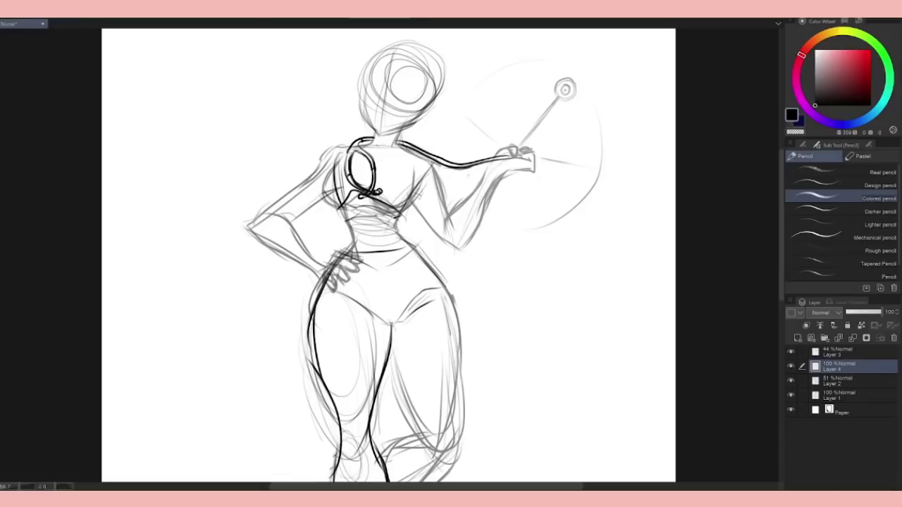
pyautogui.press('m')
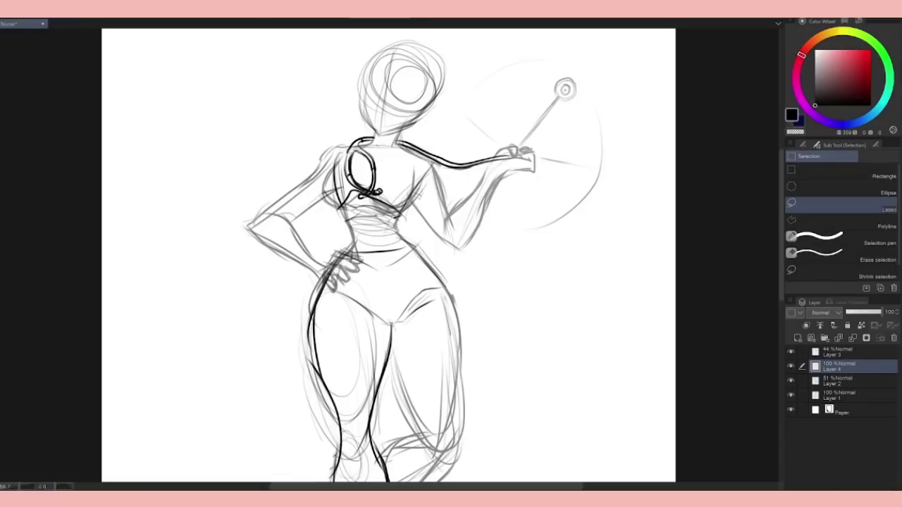
# Select the raised forearm, hand and stethoscope end on Layer 3 and move them slightly toward the body
pyautogui.click(817, 352)
pyautogui.press('p')
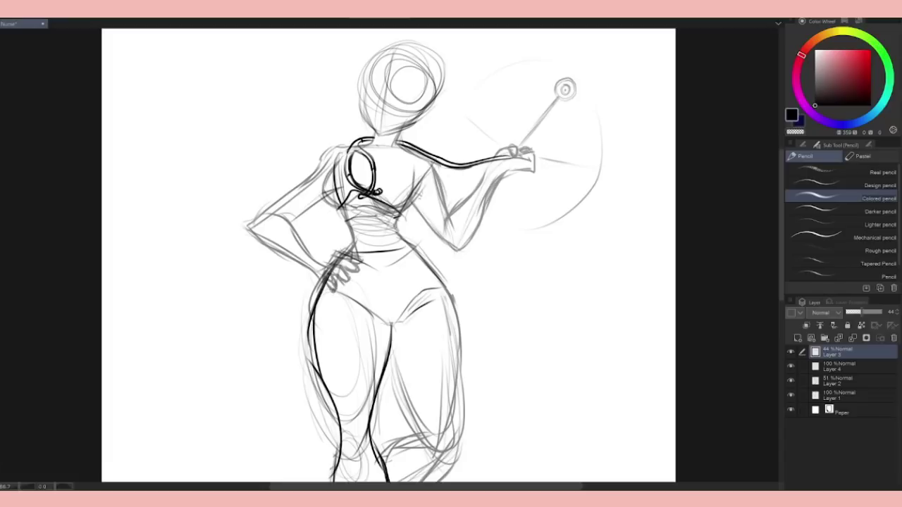
pyautogui.press('m')
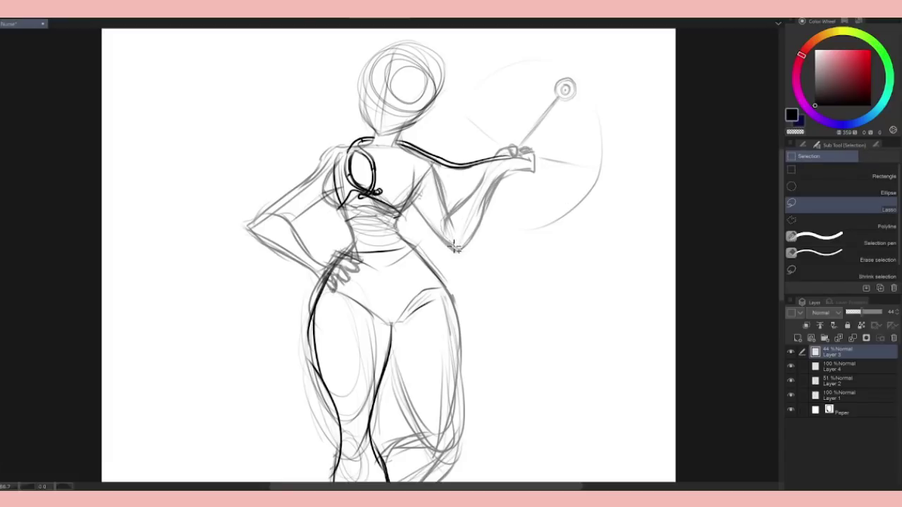
pyautogui.moveTo(455, 247)
pyautogui.mouseDown()
pyautogui.moveTo(518, 207)
pyautogui.moveTo(567, 45)
pyautogui.moveTo(470, 145)
pyautogui.moveTo(461, 188)
pyautogui.mouseUp()
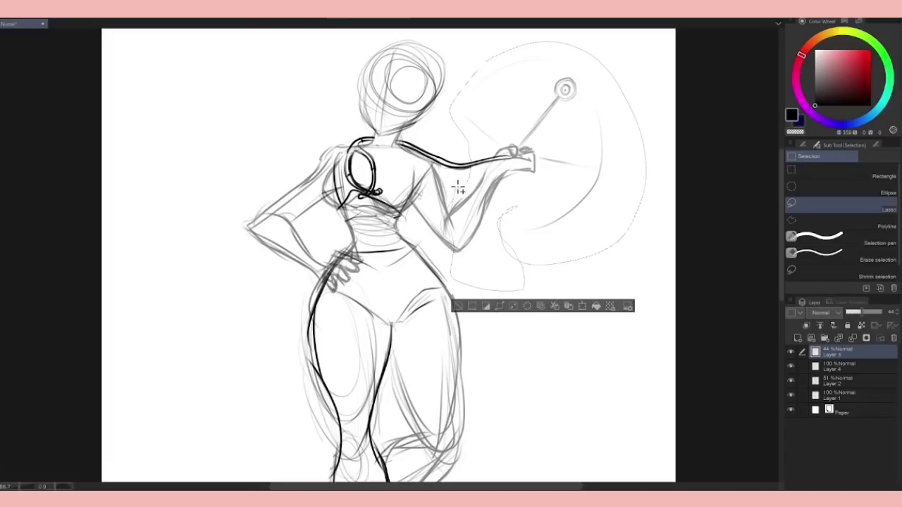
pyautogui.click(582, 307)
pyautogui.moveTo(613, 246); pyautogui.dragTo(604, 251)
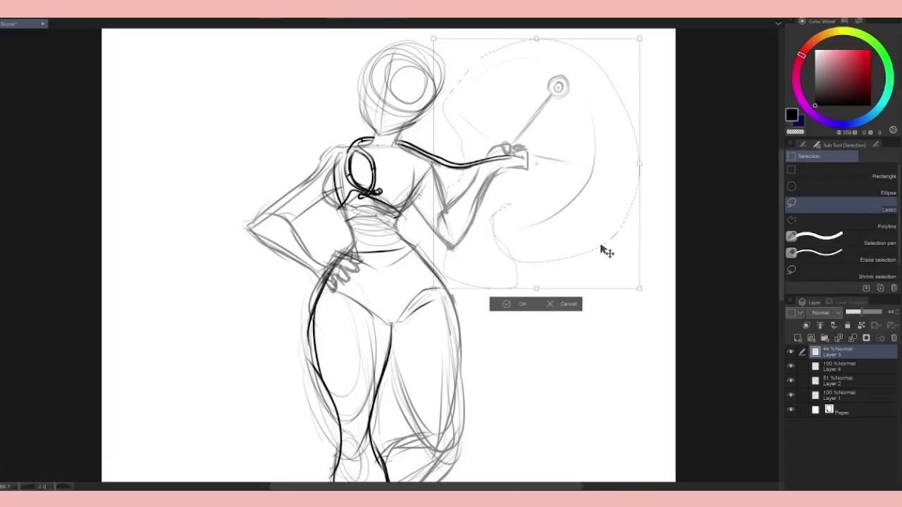
pyautogui.click(514, 305)
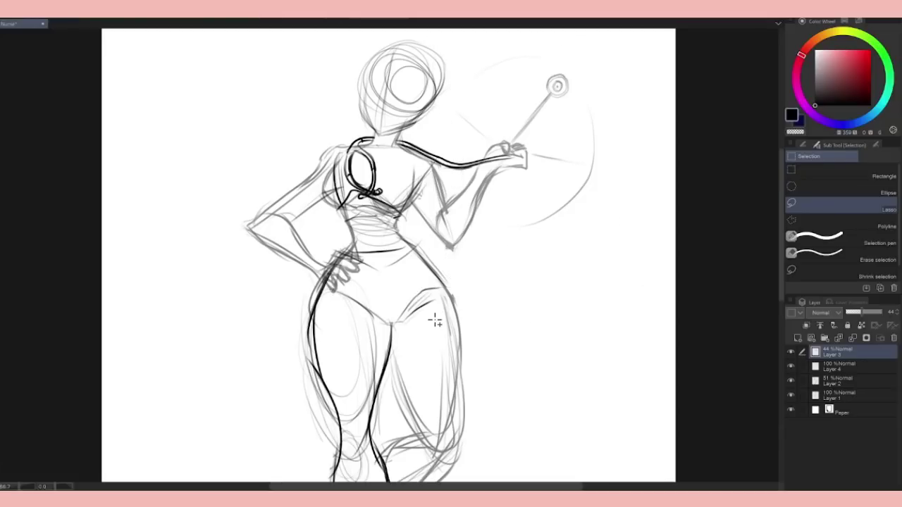
# Erase the stethoscope tube between the neck and the raised hand on Layer 4 and redraw it sagging closer to the shoulder
pyautogui.click(838, 366)
pyautogui.press('e')
pyautogui.moveTo(429, 159); pyautogui.dragTo(494, 163)
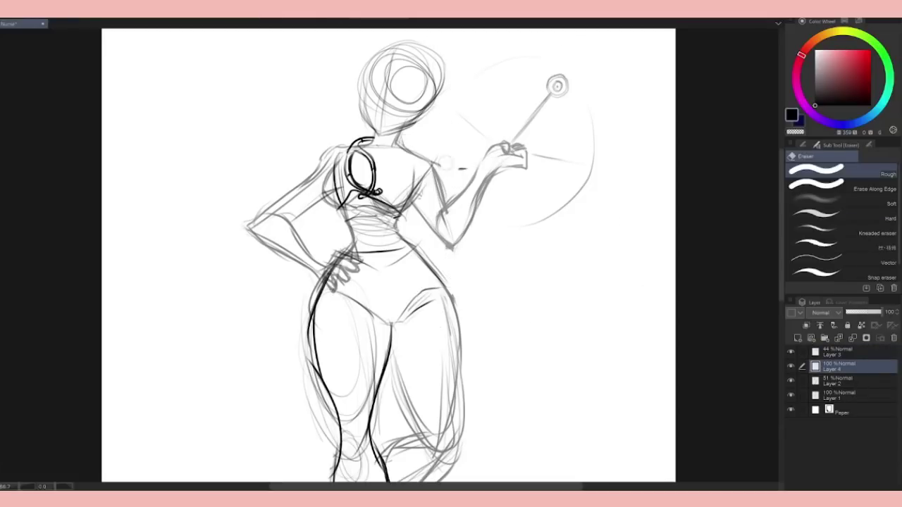
pyautogui.press('p')
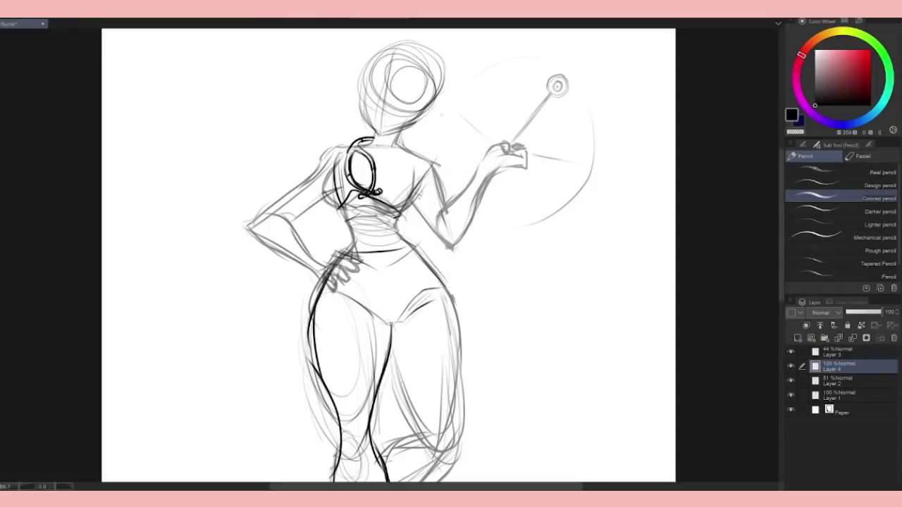
pyautogui.moveTo(402, 140)
pyautogui.mouseDown()
pyautogui.moveTo(440, 166)
pyautogui.moveTo(505, 153)
pyautogui.mouseUp()
pyautogui.moveTo(399, 141)
pyautogui.mouseDown()
pyautogui.moveTo(459, 170)
pyautogui.moveTo(509, 155)
pyautogui.mouseUp()
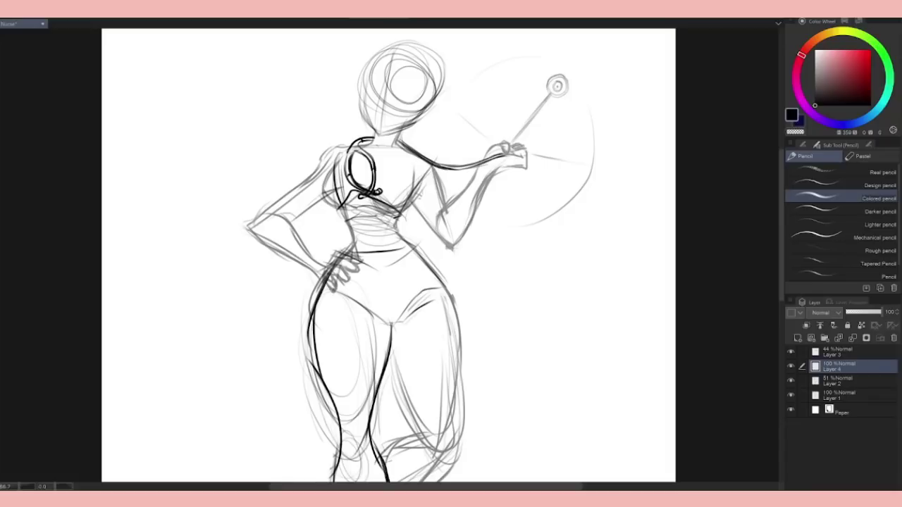
# Select the raised forearm with the stethoscope end and swing arc on Layer 3 and scale it down slightly
pyautogui.hotkey('alt', ']')
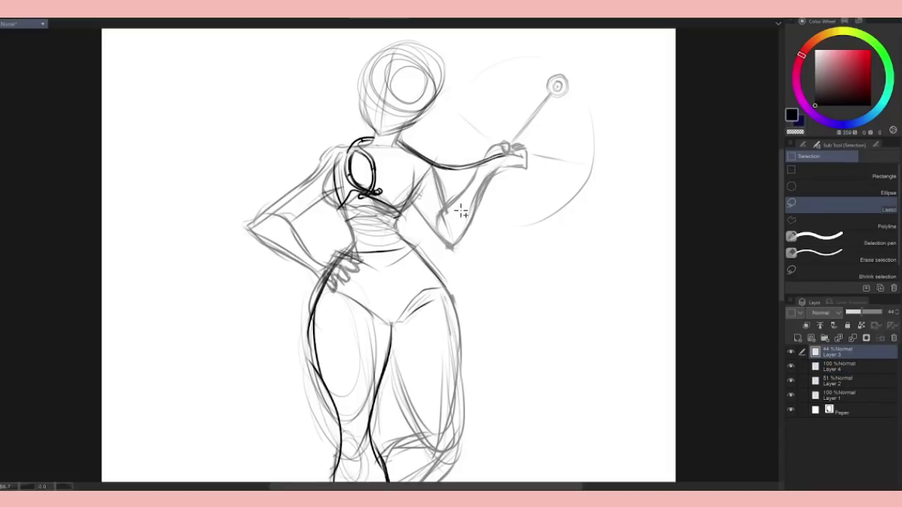
pyautogui.press('m')
pyautogui.moveTo(448, 200)
pyautogui.mouseDown()
pyautogui.moveTo(449, 243)
pyautogui.moveTo(484, 278)
pyautogui.moveTo(543, 216)
pyautogui.moveTo(445, 120)
pyautogui.mouseUp()
pyautogui.hotkey('ctrl', 't')
pyautogui.moveTo(613, 44); pyautogui.dragTo(608, 62)
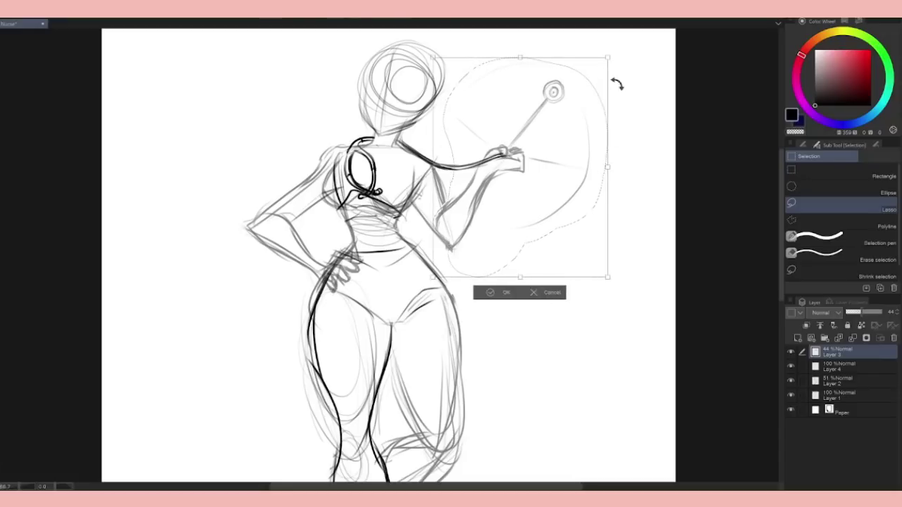
pyautogui.click(500, 299)
pyautogui.hotkey('ctrl', 'd')
# Erase the tube's end at the raised hand on Layer 4 and redraw it to meet the fingers
pyautogui.press('e')
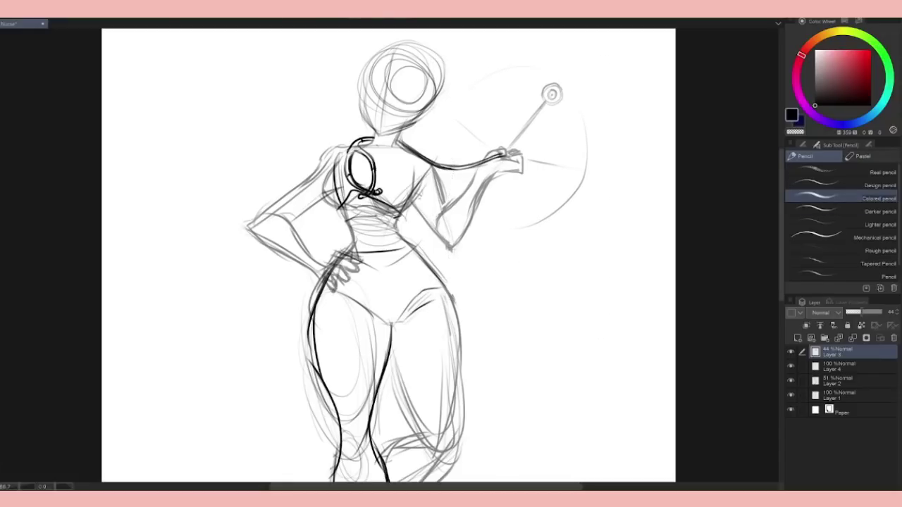
pyautogui.click(861, 364)
pyautogui.moveTo(493, 152)
pyautogui.mouseDown()
pyautogui.moveTo(457, 168)
pyautogui.moveTo(509, 159)
pyautogui.mouseUp()
pyautogui.press('p')
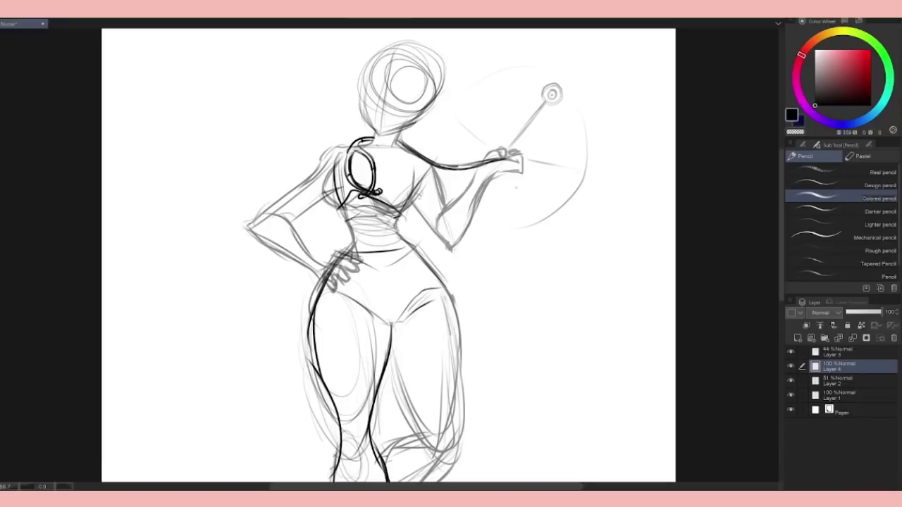
# Set Layer 3's opacity to 100% and hide the stethoscope tube on Layer 4
pyautogui.hotkey('ctrl', '-')
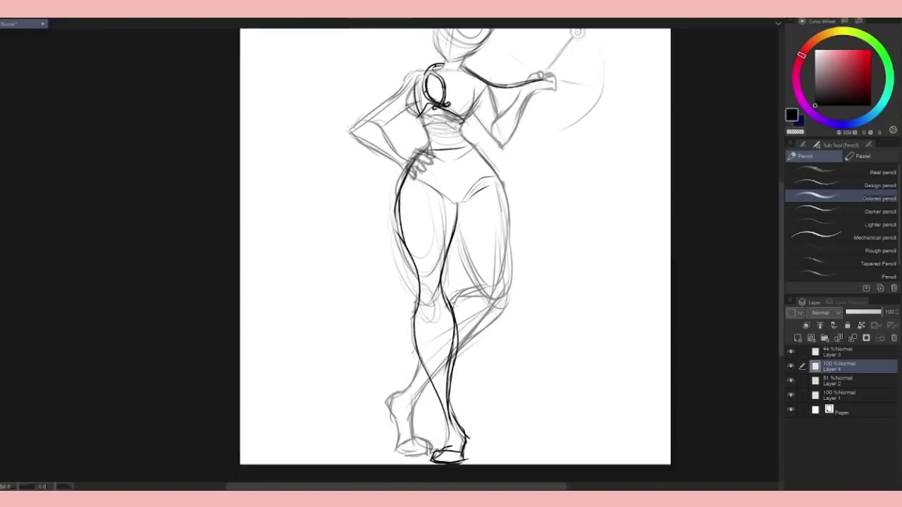
pyautogui.click(838, 352)
pyautogui.click(790, 351)
pyautogui.click(790, 350)
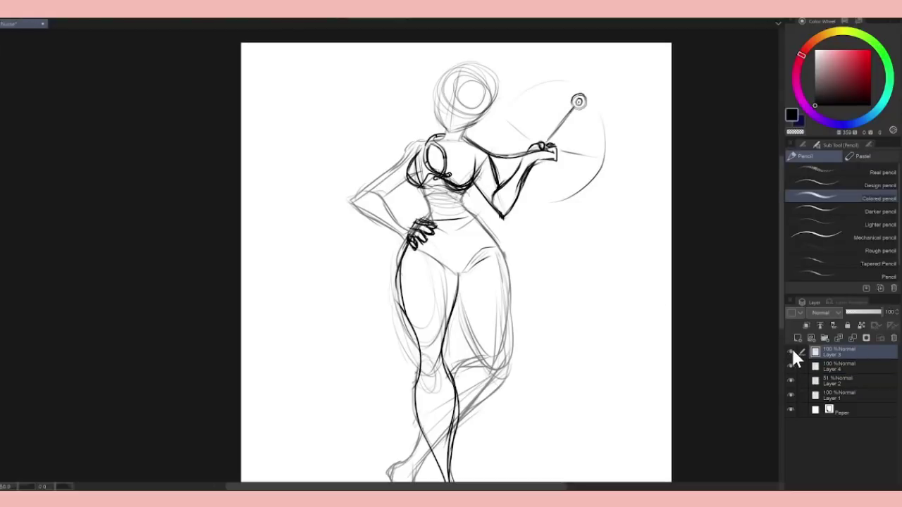
pyautogui.press('e')
pyautogui.click(791, 365)
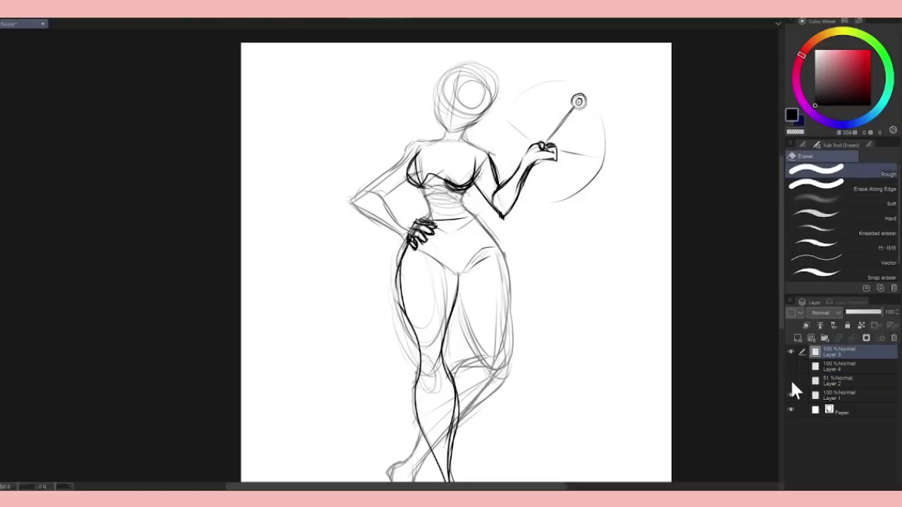
# Erase stray lines around the bust on Layer 3 and redraw its outer edge beside the raised arm
pyautogui.click(839, 395)
pyautogui.click(838, 384)
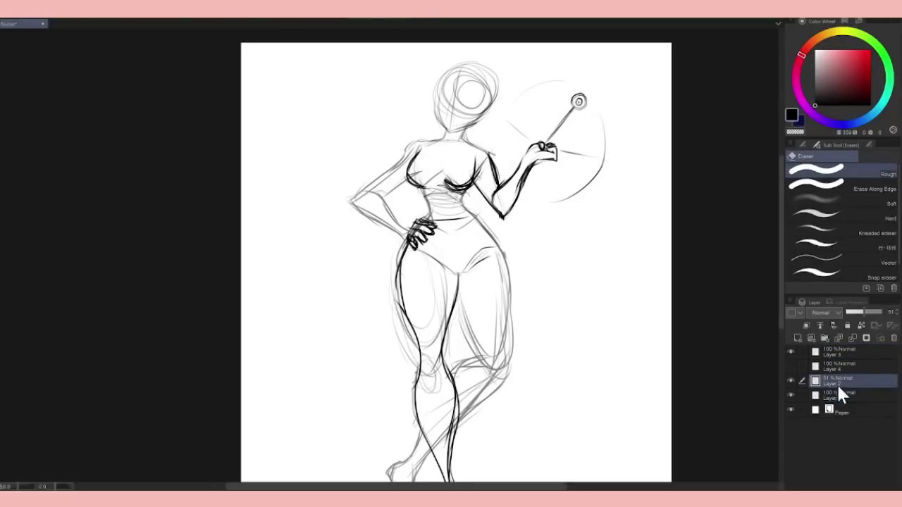
pyautogui.click(839, 352)
pyautogui.press('p')
pyautogui.press('e')
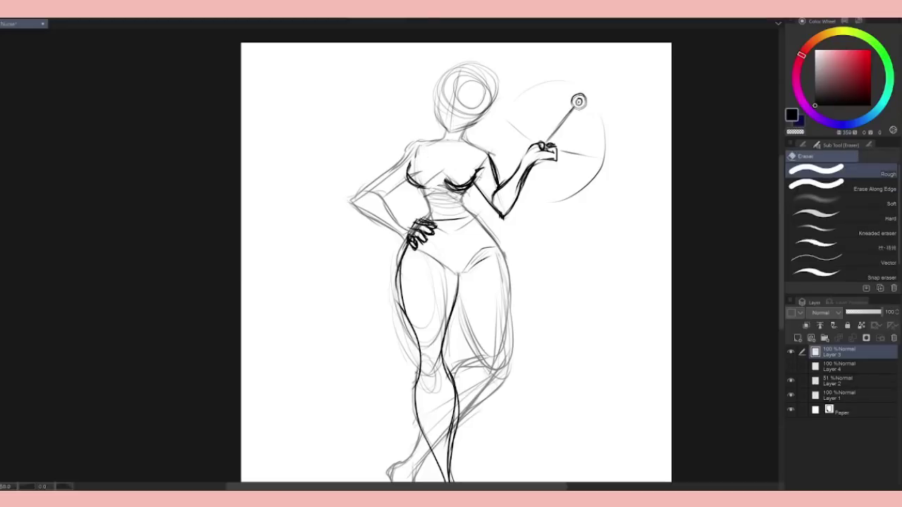
pyautogui.press('p')
# Select the crossed leg's back foot and scale it down slightly
pyautogui.hotkey('ctrl', '-')
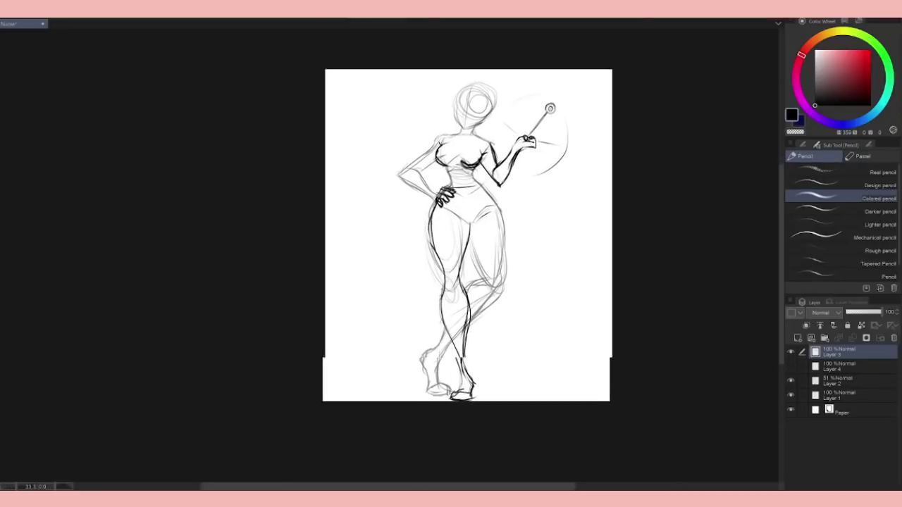
pyautogui.click(874, 395)
pyautogui.press('m')
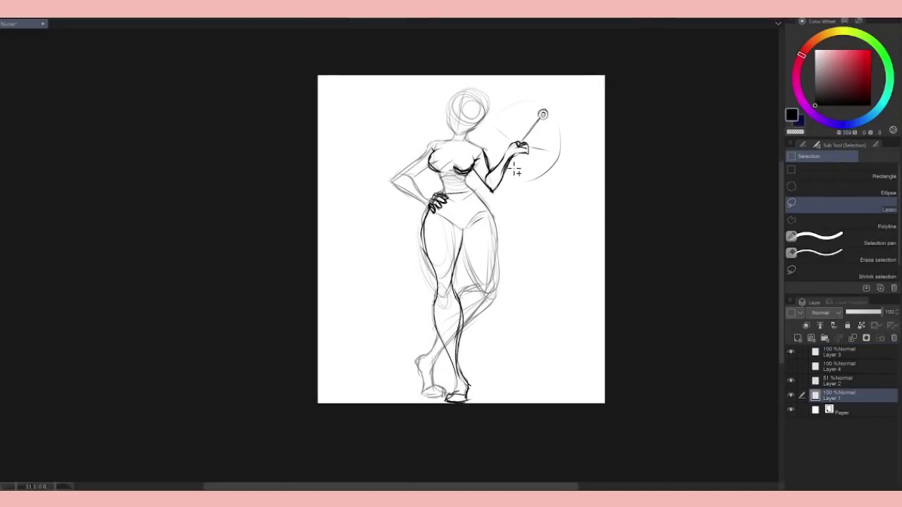
pyautogui.moveTo(431, 358)
pyautogui.mouseDown()
pyautogui.moveTo(408, 384)
pyautogui.moveTo(431, 402)
pyautogui.mouseUp()
pyautogui.click(797, 384)
pyautogui.hotkey('ctrl', 'd')
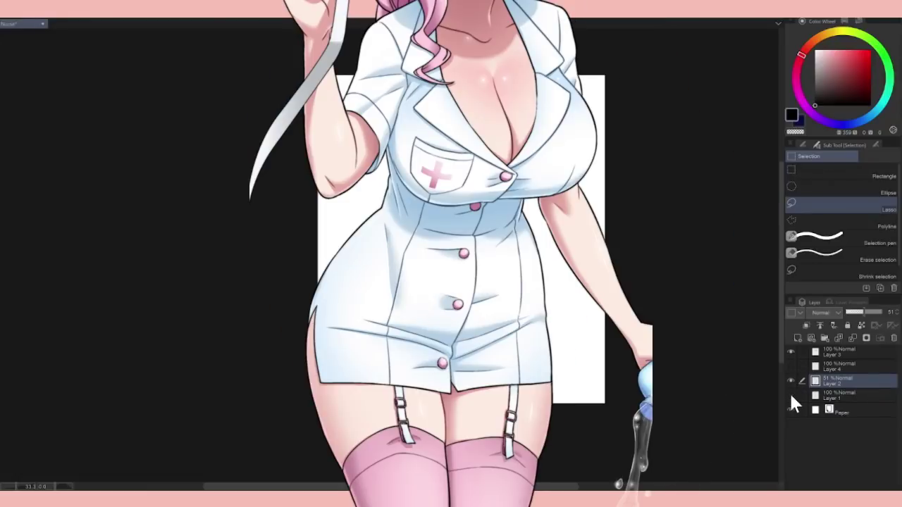
# Trace the bent leg's inner thigh and knee with darker lines on Layer 1
pyautogui.click(831, 396)
pyautogui.press('p')
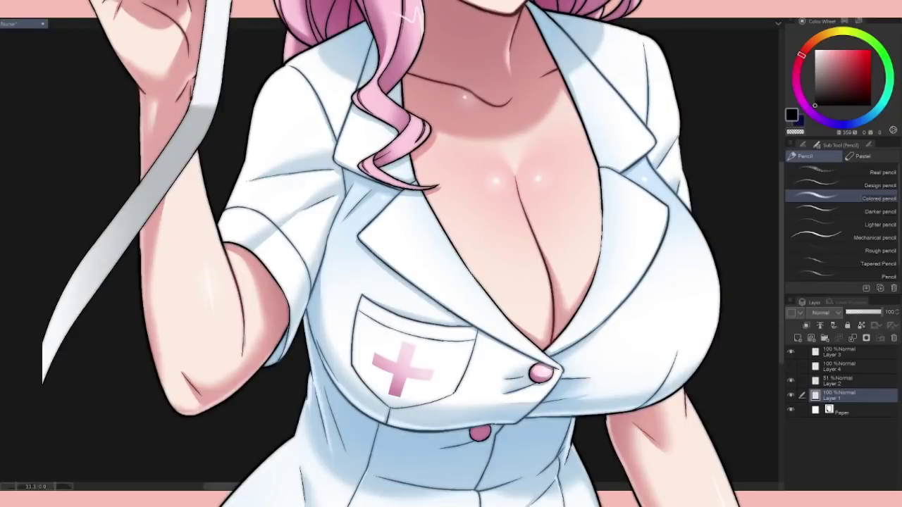
pyautogui.press('e')
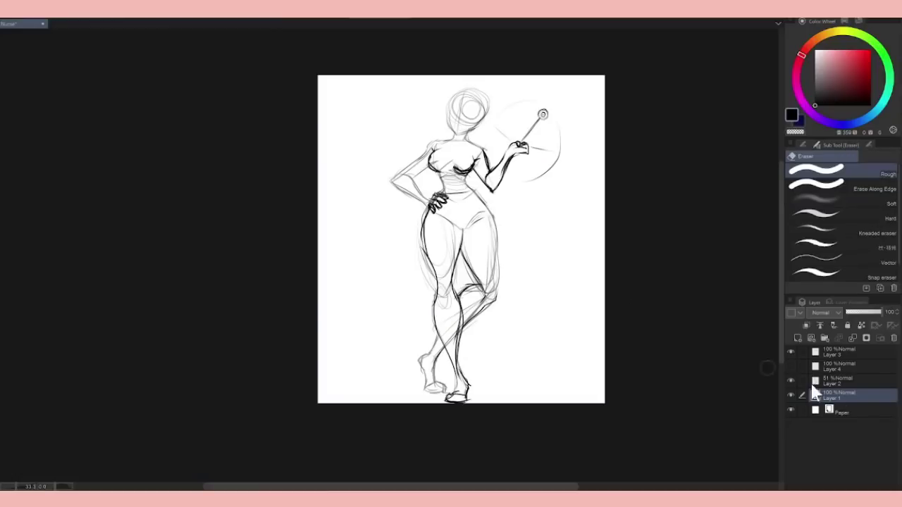
# Erase the bent leg's outer hip and thigh line on Layer 2 and redraw it slimmer down to the knee
pyautogui.click(791, 394)
pyautogui.click(790, 394)
pyautogui.click(803, 380)
pyautogui.press('p')
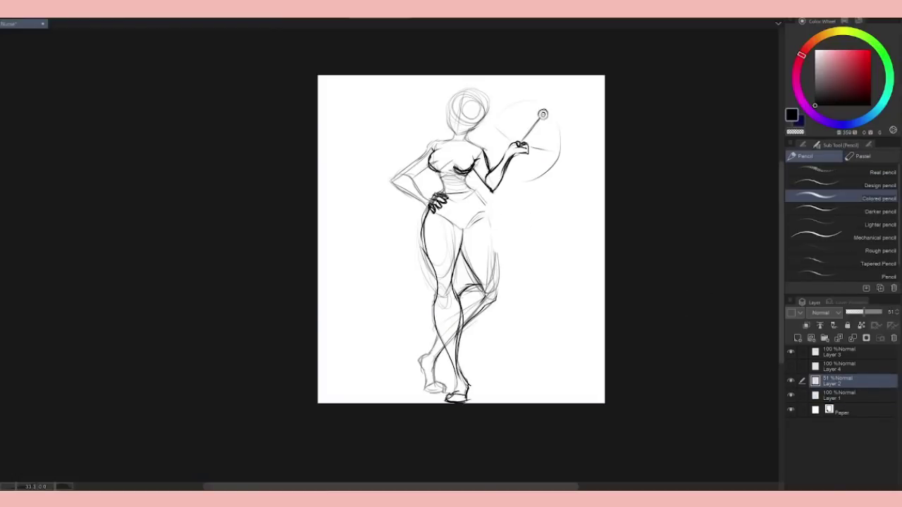
pyautogui.moveTo(466, 182); pyautogui.dragTo(497, 281)
pyautogui.moveTo(492, 243); pyautogui.dragTo(496, 286)
pyautogui.press('e')
pyautogui.press('p')
pyautogui.moveTo(479, 199); pyautogui.dragTo(498, 291)
pyautogui.moveTo(495, 283); pyautogui.dragTo(500, 297)
# Set Layer 2's opacity to 60% and compare the sketch with Layer 3 hidden and shown
pyautogui.click(867, 311)
pyautogui.click(790, 352)
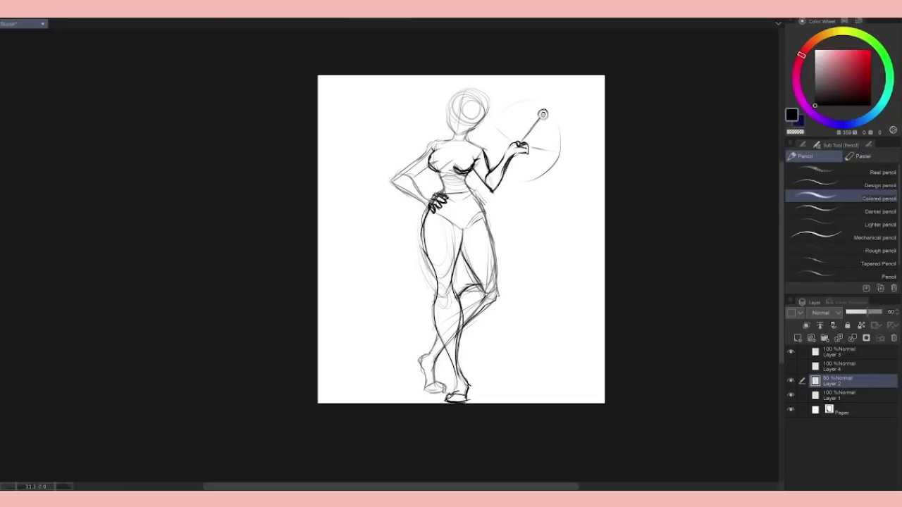
pyautogui.click(790, 352)
# Replace the front foot on Layer 1 with a new foot pointing outward at the canvas's lower edge
pyautogui.click(839, 395)
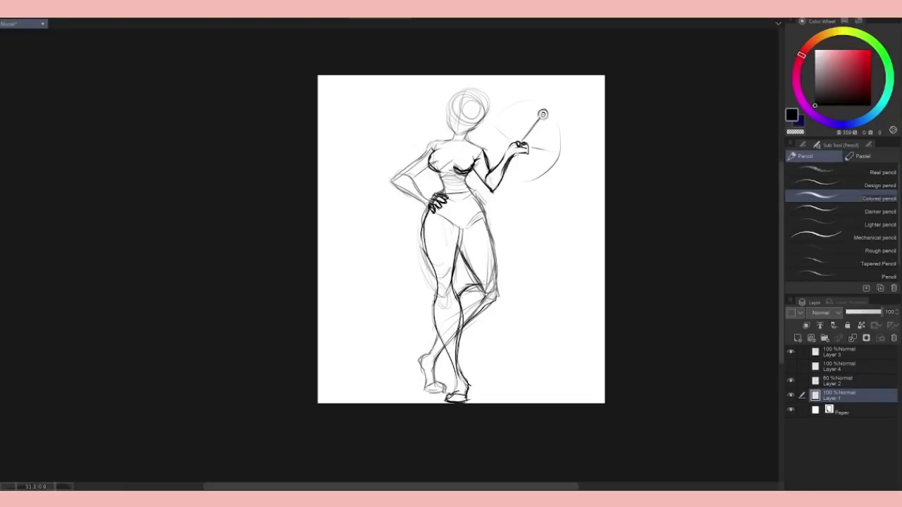
pyautogui.hotkey('ctrl', 'z')
pyautogui.moveTo(455, 362); pyautogui.dragTo(466, 392)
pyautogui.moveTo(451, 372); pyautogui.dragTo(457, 397)
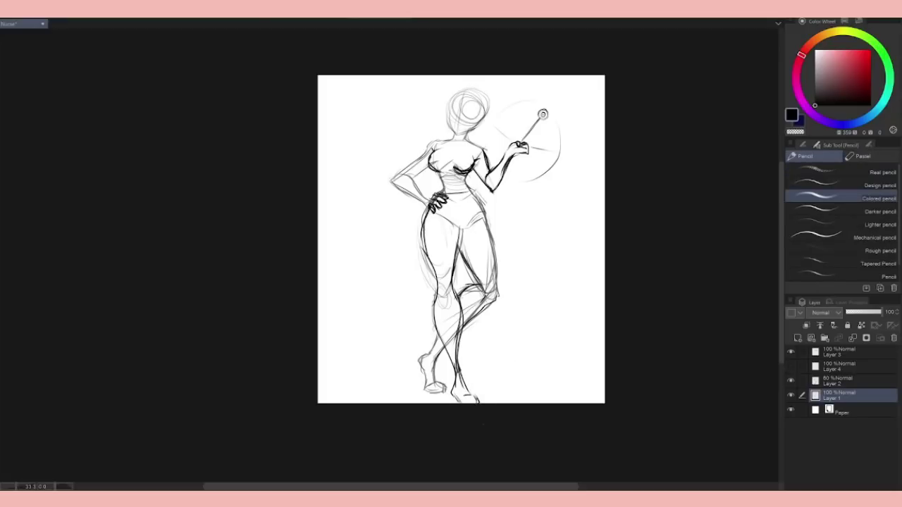
# Set Layer 2's opacity to 87% and redraw the front leg's lower shin and ankle on Layer 1
pyautogui.click(838, 380)
pyautogui.click(876, 311)
pyautogui.click(838, 395)
pyautogui.press('e')
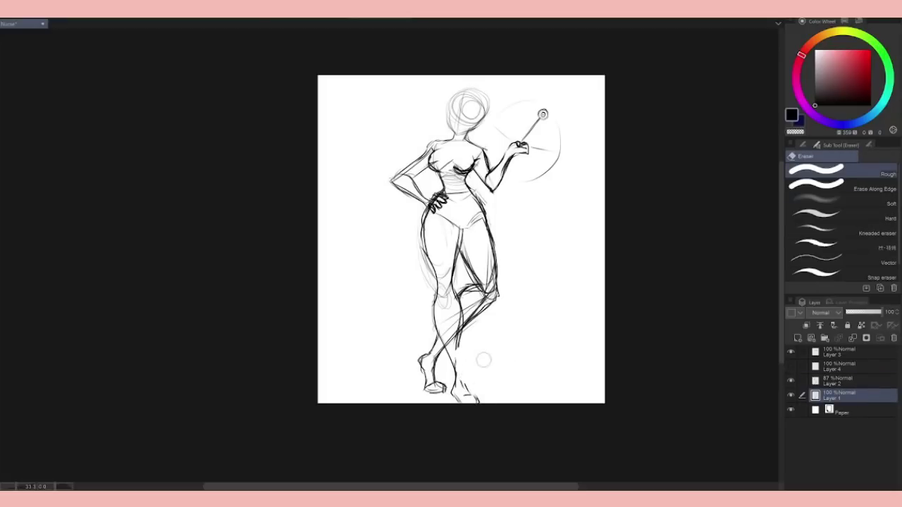
pyautogui.press('p')
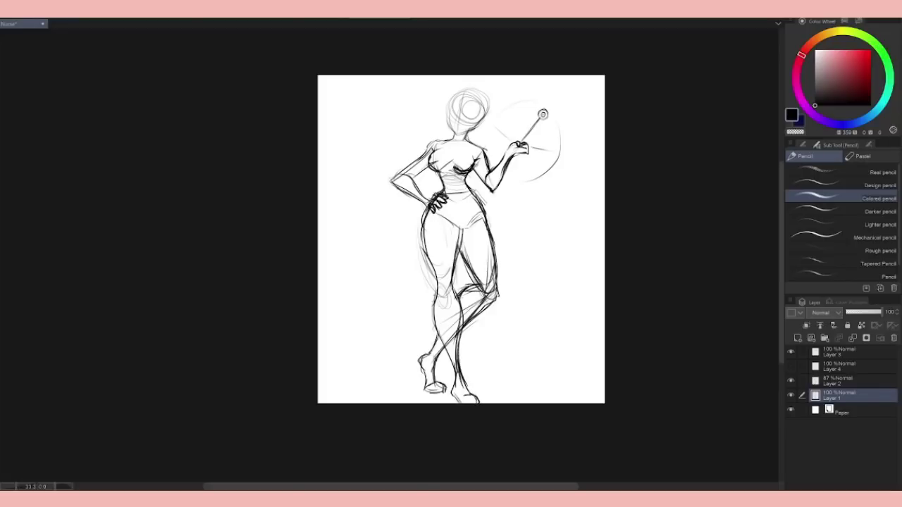
pyautogui.moveTo(484, 191); pyautogui.dragTo(471, 216)
# Select the bent elbow of the arm on the hip on Layer 2 and move it slightly inward
pyautogui.click(837, 381)
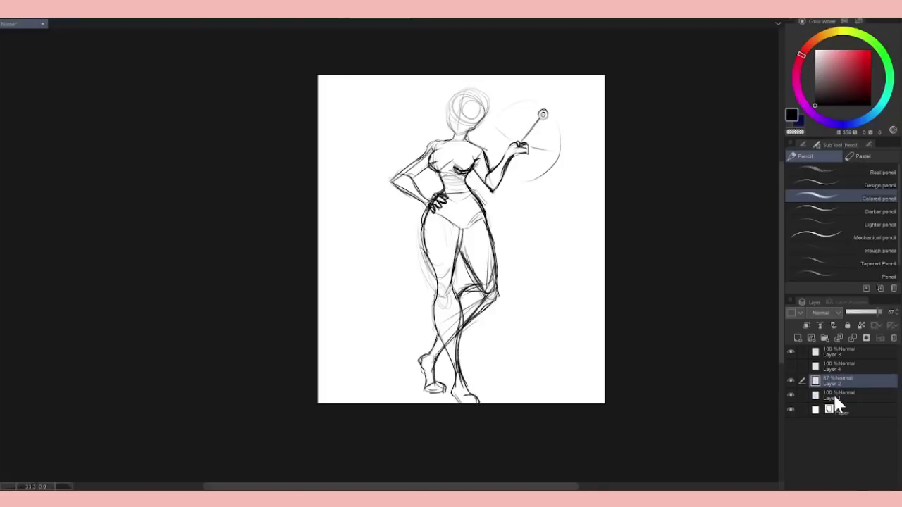
pyautogui.press('m')
pyautogui.moveTo(404, 167)
pyautogui.mouseDown()
pyautogui.moveTo(399, 213)
pyautogui.moveTo(384, 185)
pyautogui.moveTo(422, 214)
pyautogui.moveTo(431, 197)
pyautogui.moveTo(423, 151)
pyautogui.moveTo(416, 176)
pyautogui.mouseUp()
pyautogui.hotkey('ctrl', 't')
pyautogui.click(392, 232)
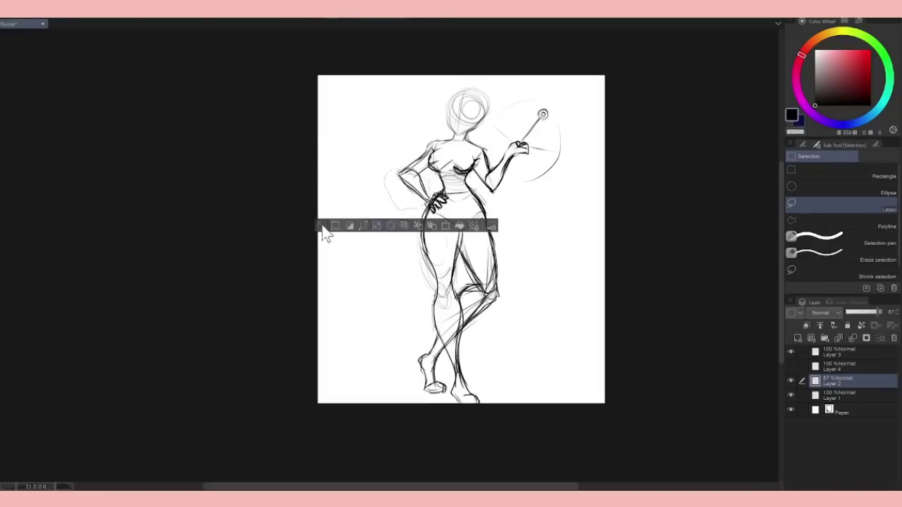
pyautogui.click(324, 230)
# Strengthen the head, neck and shoulder outlines on Layer 2 while checking the pose in a mirrored view
pyautogui.press('p')
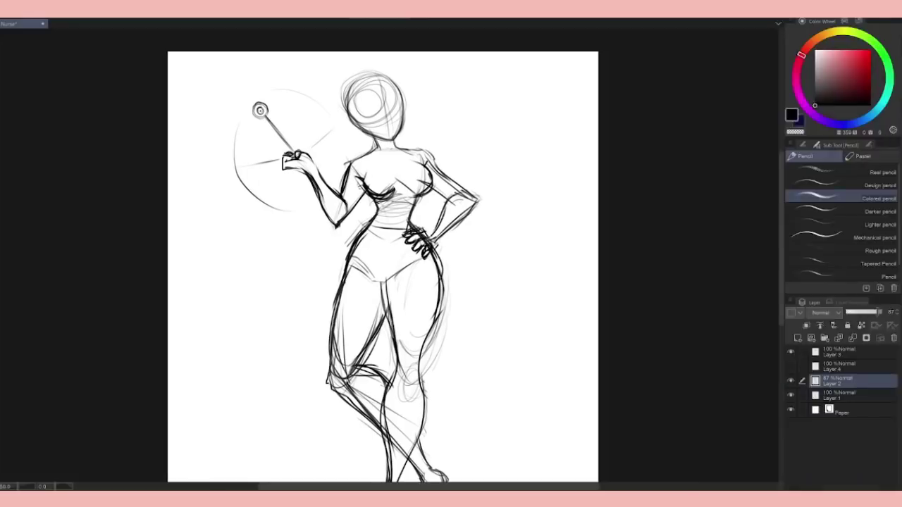
pyautogui.click(811, 329)
pyautogui.scroll(-2, 652, 259)
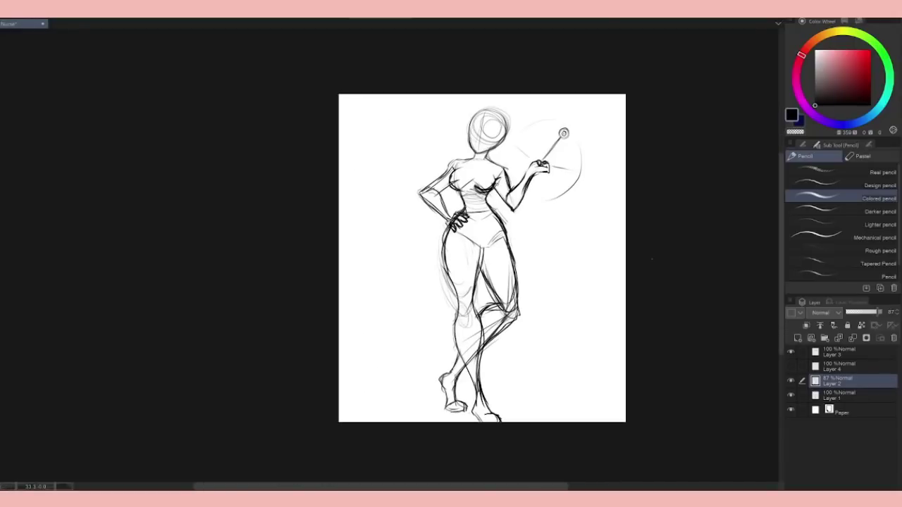
# Show the stethoscope layer and merge all the sketch layers into Layer 1
pyautogui.click(864, 338)
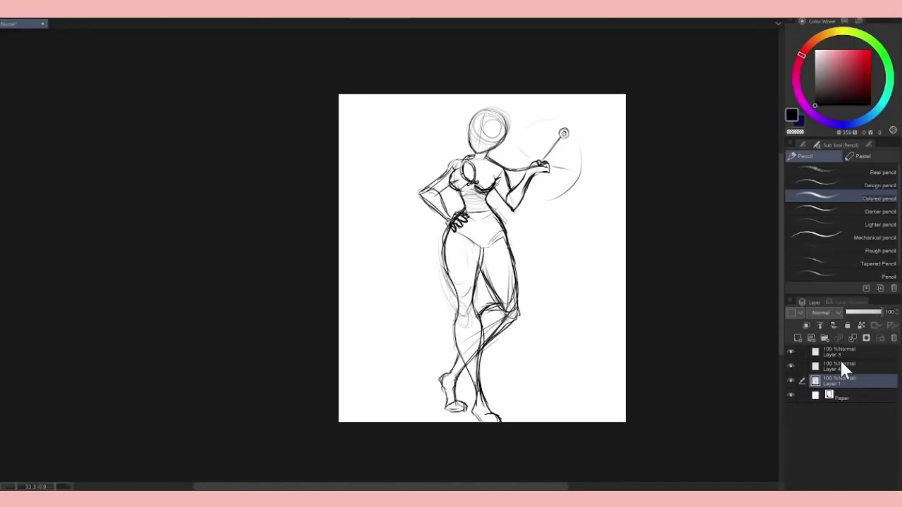
pyautogui.click(840, 352)
pyautogui.hotkey('ctrl', 'e')
pyautogui.click(790, 351)
pyautogui.click(853, 338)
# Select the whole figure, move it slightly up the canvas and complete the front foot's toes and sole
pyautogui.press('m')
pyautogui.moveTo(508, 77)
pyautogui.mouseDown()
pyautogui.moveTo(596, 392)
pyautogui.moveTo(518, 79)
pyautogui.mouseUp()
pyautogui.hotkey('ctrl', 't')
pyautogui.moveTo(548, 352); pyautogui.dragTo(544, 345)
pyautogui.click(471, 430)
pyautogui.press('p')
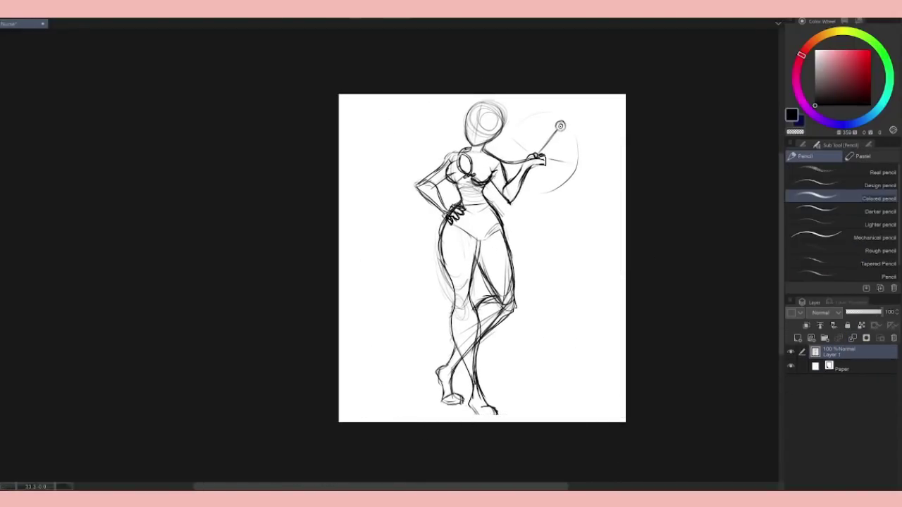
pyautogui.moveTo(470, 402)
pyautogui.mouseDown()
pyautogui.moveTo(477, 414)
pyautogui.moveTo(498, 415)
pyautogui.mouseUp()
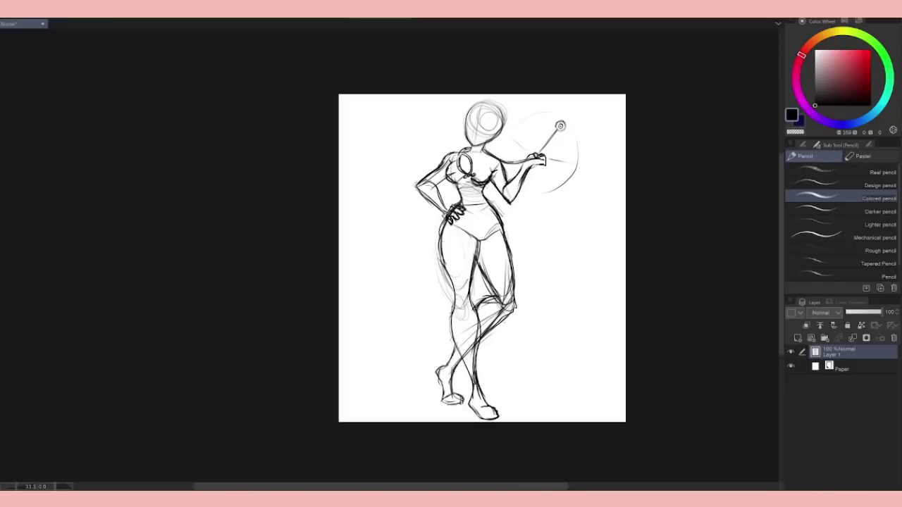
# Add Layer 2 above the body sketch and draw the facial guideline and the lids of both eyes on it
pyautogui.scroll(3, 502, 127)
pyautogui.click(798, 337)
pyautogui.scroll(2, 502, 126)
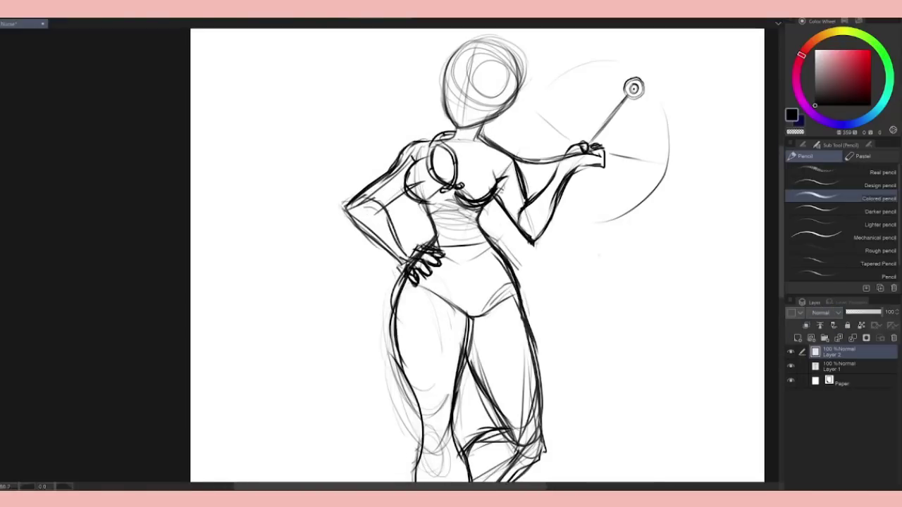
pyautogui.click(838, 366)
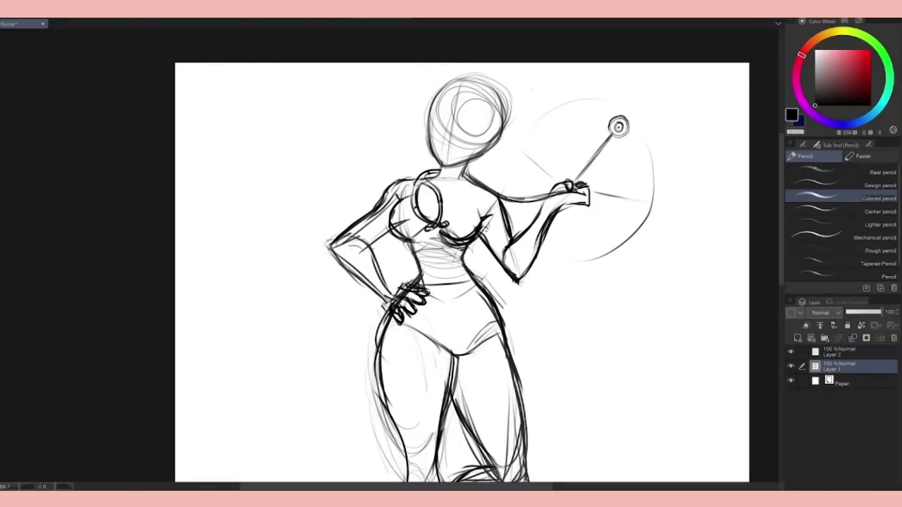
pyautogui.click(839, 351)
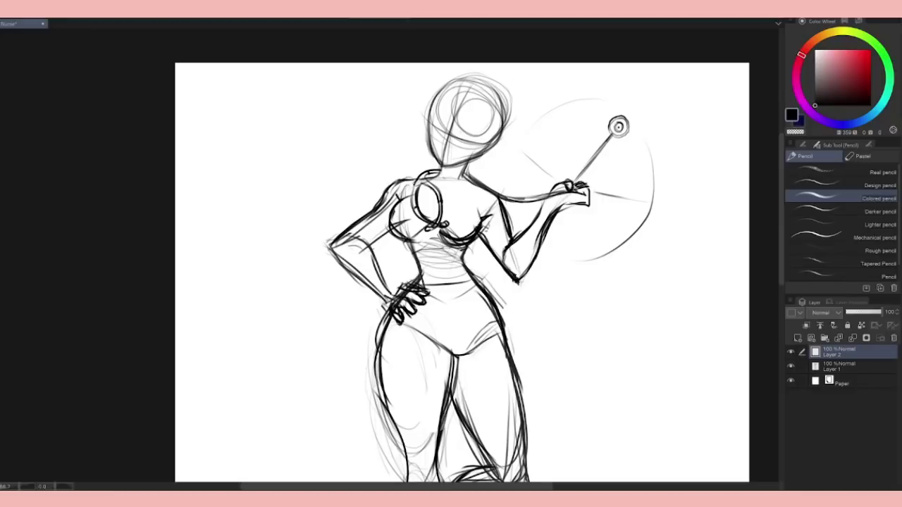
pyautogui.moveTo(458, 134)
pyautogui.mouseDown()
pyautogui.moveTo(477, 132)
pyautogui.moveTo(494, 146)
pyautogui.moveTo(467, 145)
pyautogui.moveTo(482, 143)
pyautogui.mouseUp()
pyautogui.moveTo(430, 113)
pyautogui.mouseDown()
pyautogui.moveTo(444, 132)
pyautogui.moveTo(433, 124)
pyautogui.moveTo(441, 119)
pyautogui.moveTo(441, 136)
pyautogui.moveTo(482, 140)
pyautogui.mouseUp()
pyautogui.hotkey('ctrl', 'z')
pyautogui.hotkey('ctrl', 'z')
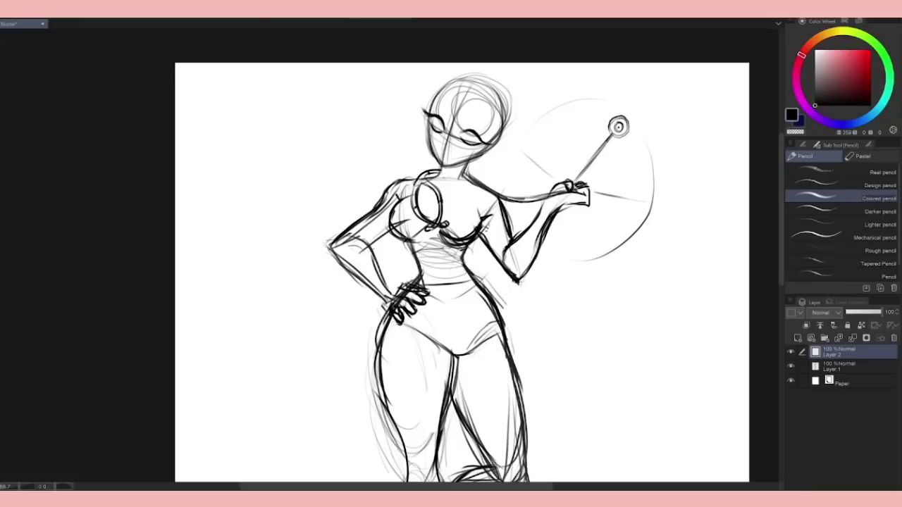
# Lower Layer 1's opacity to 47% and add upper and lower lashes to both eyes on Layer 2
pyautogui.scroll(2, 451, 152)
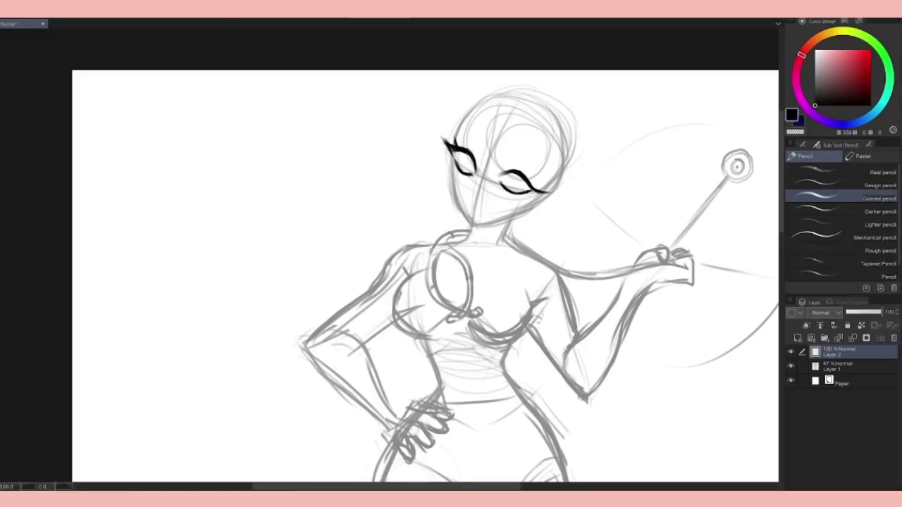
pyautogui.moveTo(466, 155); pyautogui.dragTo(458, 151)
pyautogui.moveTo(455, 162); pyautogui.dragTo(441, 156)
pyautogui.moveTo(467, 149)
pyautogui.mouseDown()
pyautogui.moveTo(465, 139)
pyautogui.moveTo(446, 165)
pyautogui.mouseUp()
pyautogui.moveTo(533, 187); pyautogui.dragTo(541, 179)
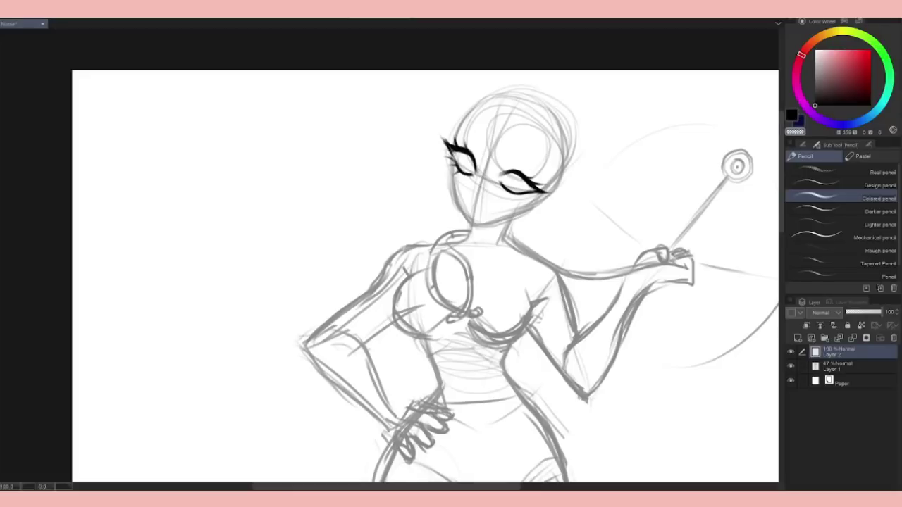
pyautogui.press('c')
pyautogui.moveTo(523, 192); pyautogui.dragTo(526, 201)
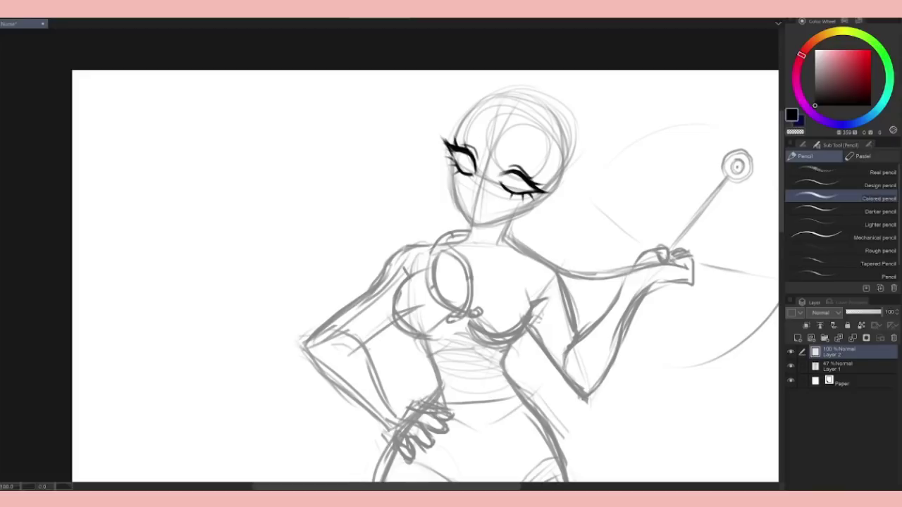
# Draw the nose, smiling mouth, arched eyebrows and ear on Layer 2
pyautogui.moveTo(473, 173)
pyautogui.mouseDown()
pyautogui.moveTo(472, 199)
pyautogui.moveTo(496, 206)
pyautogui.moveTo(487, 212)
pyautogui.mouseUp()
pyautogui.hotkey('ctrl', 'z')
pyautogui.moveTo(508, 152); pyautogui.dragTo(548, 181)
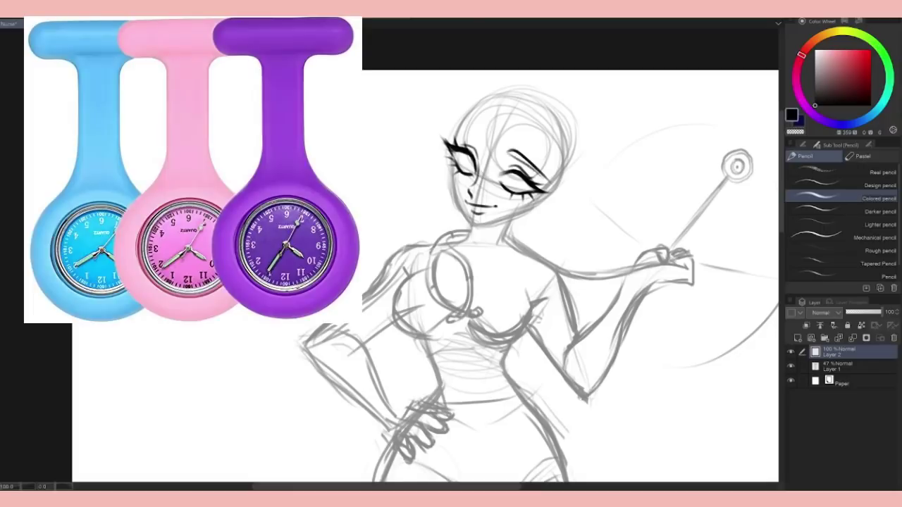
pyautogui.hotkey('ctrl', 'z')
pyautogui.moveTo(523, 158); pyautogui.dragTo(544, 178)
pyautogui.moveTo(482, 147); pyautogui.dragTo(458, 131)
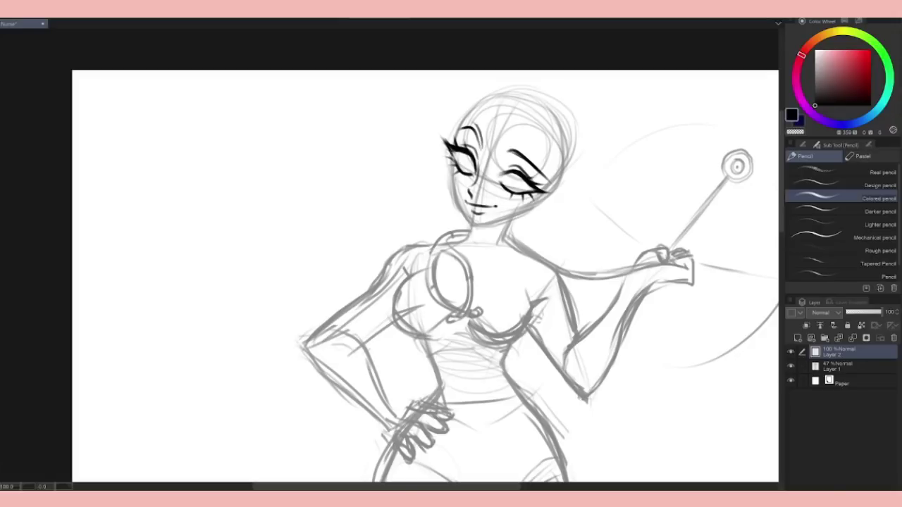
pyautogui.moveTo(526, 201); pyautogui.dragTo(544, 216)
# Add Layer 3 between Layer 2 and Layer 1 and draw the irises of both eyes on it
pyautogui.click(839, 366)
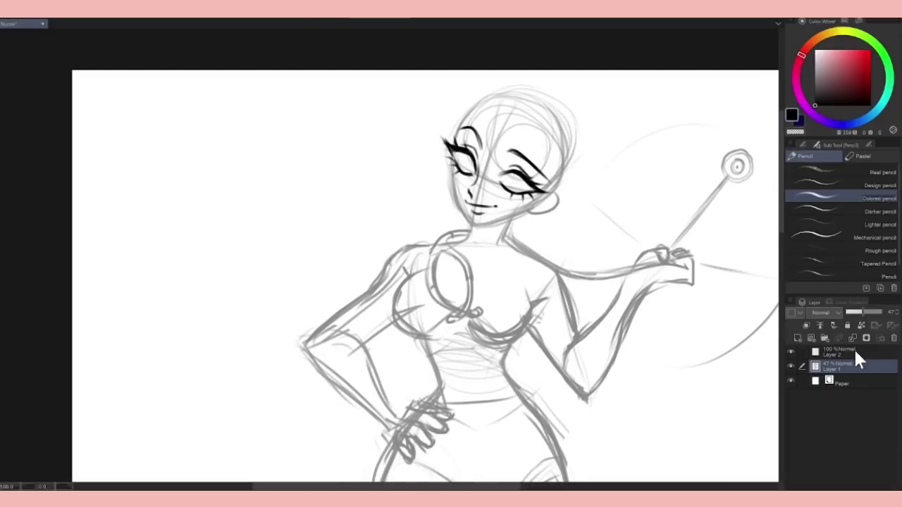
pyautogui.click(811, 338)
pyautogui.click(894, 338)
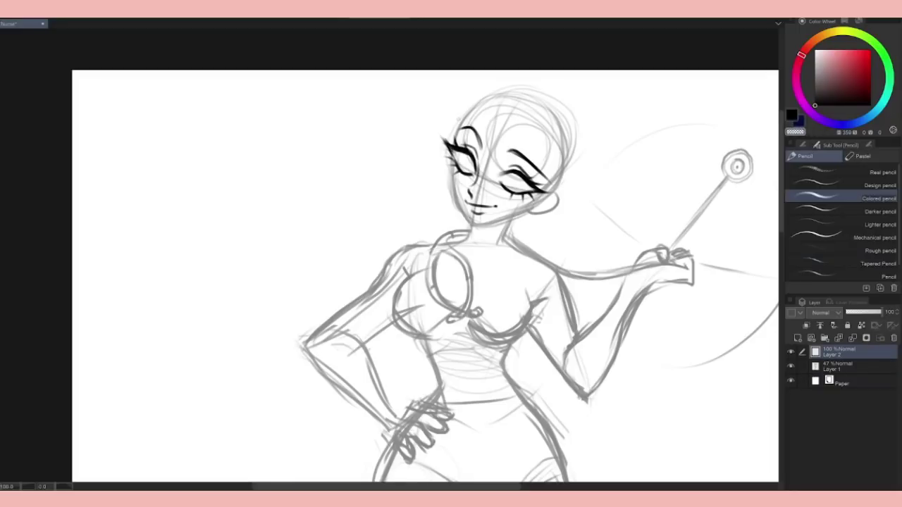
pyautogui.hotkey('ctrl', 'z')
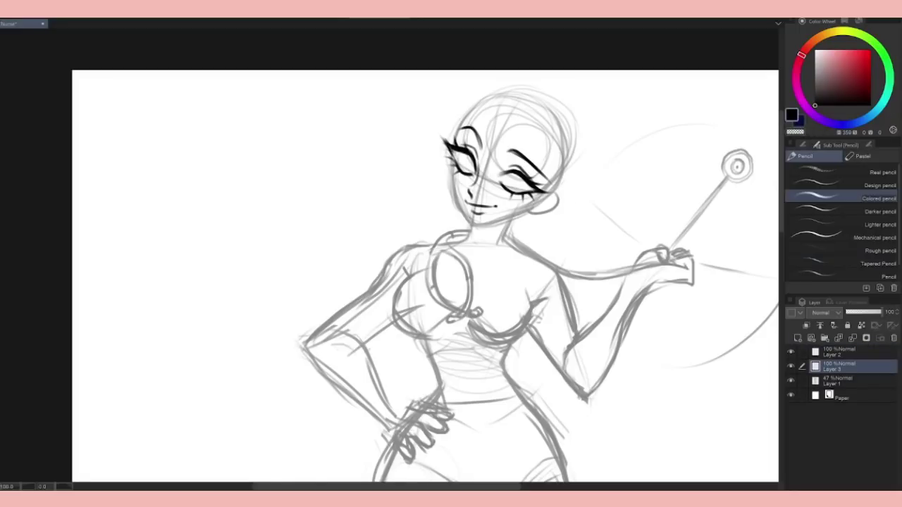
pyautogui.hotkey('ctrl', 'y')
pyautogui.hotkey('ctrl', 'y')
pyautogui.hotkey('ctrl', 'z')
pyautogui.hotkey('ctrl', 'y')
# Add Layer 4 on top of the stack and draw pointed bangs across the forehead
pyautogui.scroll(-5, 451, 268)
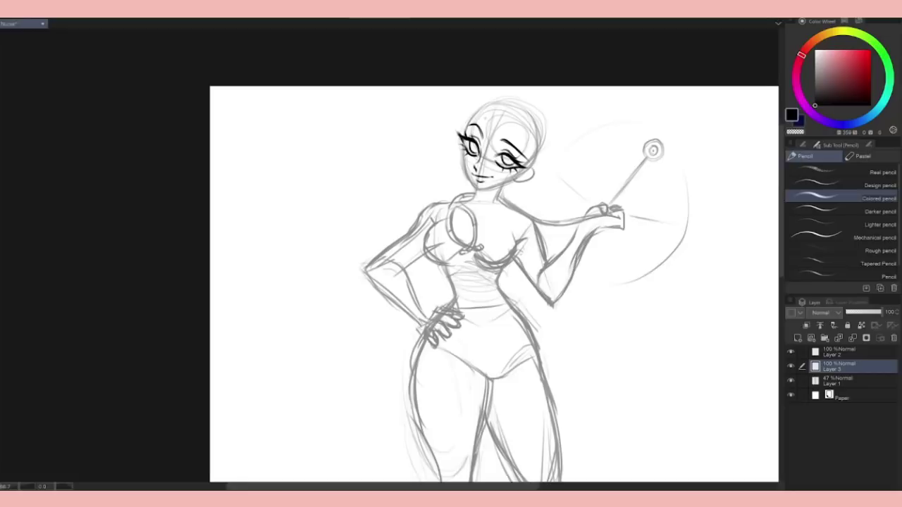
pyautogui.click(797, 339)
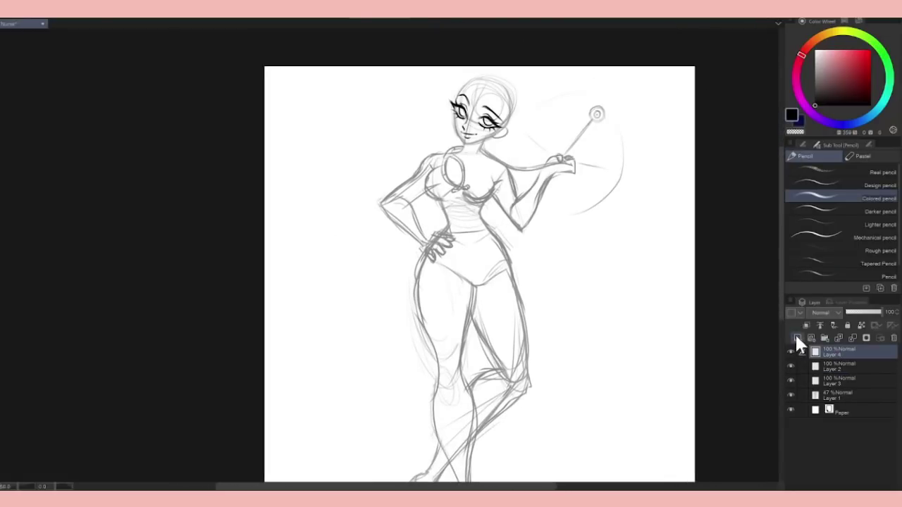
pyautogui.scroll(2, 451, 268)
pyautogui.moveTo(493, 114)
pyautogui.mouseDown()
pyautogui.moveTo(471, 157)
pyautogui.moveTo(479, 167)
pyautogui.moveTo(511, 163)
pyautogui.mouseUp()
pyautogui.moveTo(518, 128); pyautogui.dragTo(526, 177)
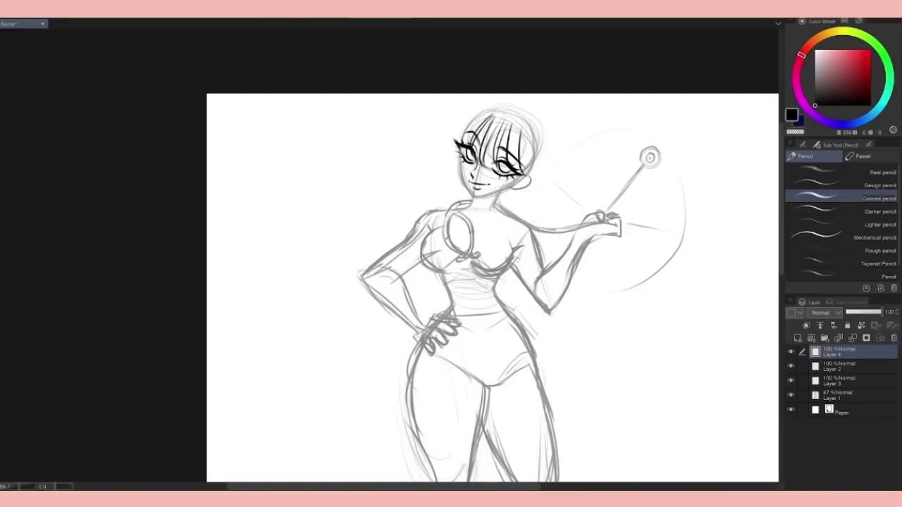
# Outline the crown of the hair with a curved lock past each side of the bangs
pyautogui.moveTo(488, 108); pyautogui.dragTo(451, 151)
pyautogui.hotkey('ctrl', 'z')
pyautogui.hotkey('ctrl', 'z')
pyautogui.moveTo(492, 107)
pyautogui.mouseDown()
pyautogui.moveTo(440, 135)
pyautogui.moveTo(443, 162)
pyautogui.moveTo(440, 144)
pyautogui.moveTo(450, 157)
pyautogui.mouseUp()
pyautogui.hotkey('ctrl', 'z')
pyautogui.moveTo(469, 115); pyautogui.dragTo(441, 150)
pyautogui.moveTo(530, 131); pyautogui.dragTo(541, 177)
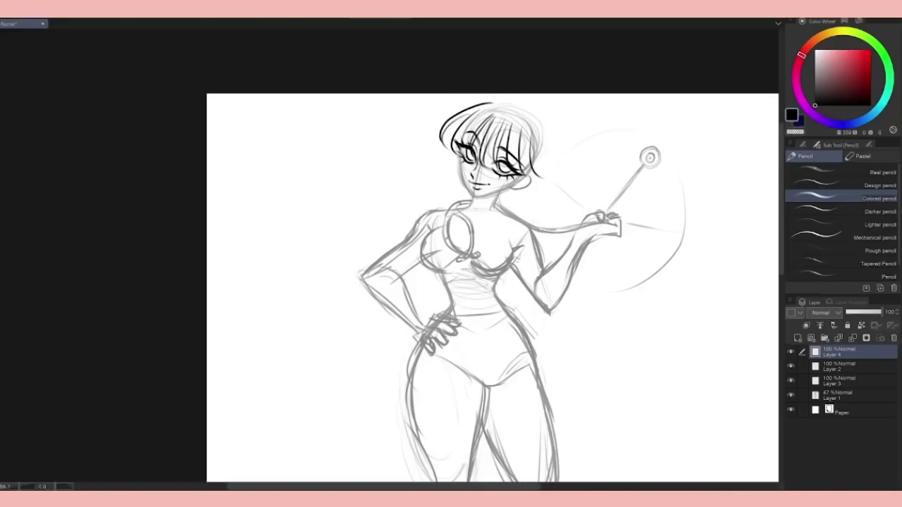
pyautogui.moveTo(492, 104); pyautogui.dragTo(530, 133)
# Try a rounded back-hair outline behind the head with a lock beside the far cheek
pyautogui.moveTo(520, 103); pyautogui.dragTo(557, 150)
pyautogui.hotkey('ctrl', 'z')
pyautogui.moveTo(502, 99)
pyautogui.mouseDown()
pyautogui.moveTo(557, 135)
pyautogui.moveTo(557, 176)
pyautogui.mouseUp()
pyautogui.hotkey('ctrl', 'z')
pyautogui.moveTo(540, 133)
pyautogui.mouseDown()
pyautogui.moveTo(561, 169)
pyautogui.moveTo(556, 183)
pyautogui.mouseUp()
pyautogui.hotkey('ctrl', 'z')
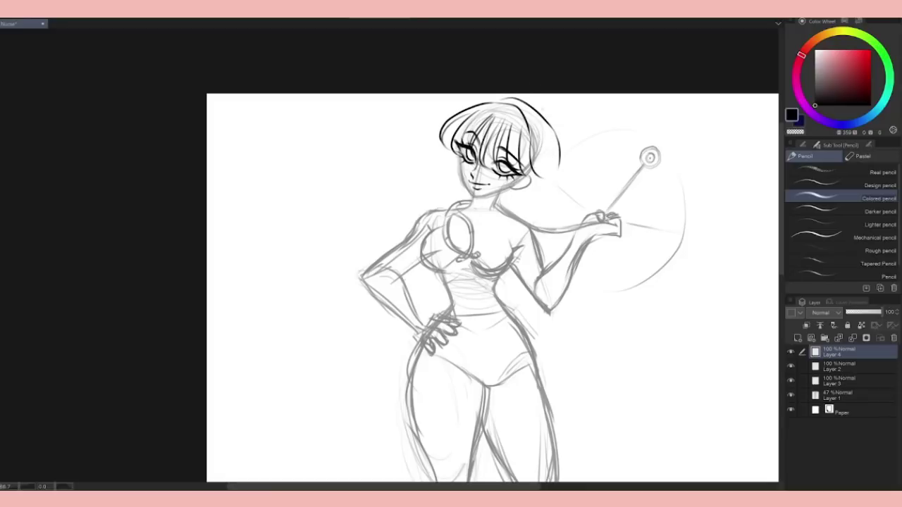
pyautogui.moveTo(556, 131); pyautogui.dragTo(544, 181)
pyautogui.moveTo(446, 151); pyautogui.dragTo(455, 195)
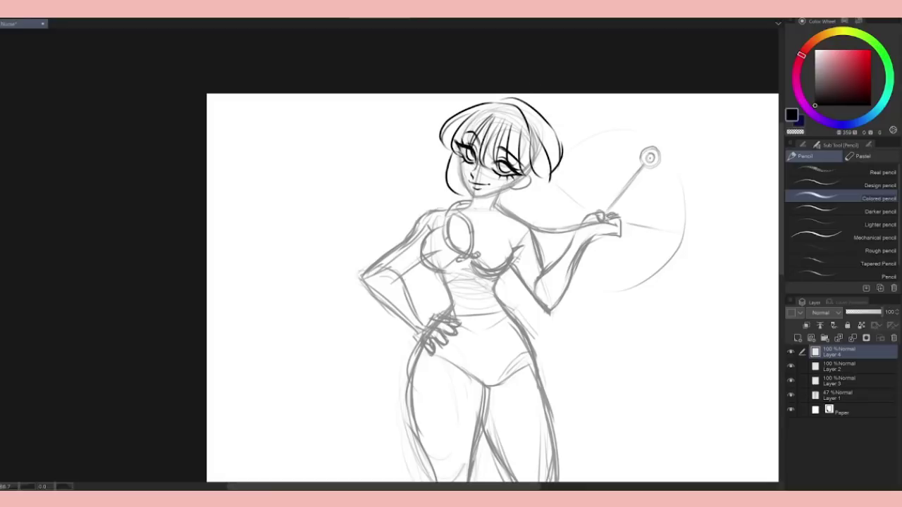
# Try short strands falling behind the ear to the neck, and undo the back-hair outline strokes
pyautogui.moveTo(551, 180); pyautogui.dragTo(538, 200)
pyautogui.moveTo(540, 170); pyautogui.dragTo(527, 212)
pyautogui.moveTo(521, 194)
pyautogui.mouseDown()
pyautogui.moveTo(530, 228)
pyautogui.moveTo(519, 216)
pyautogui.mouseUp()
pyautogui.hotkey('ctrl', 'z')
pyautogui.hotkey('ctrl', 'z')
pyautogui.hotkey('ctrl', 'z')
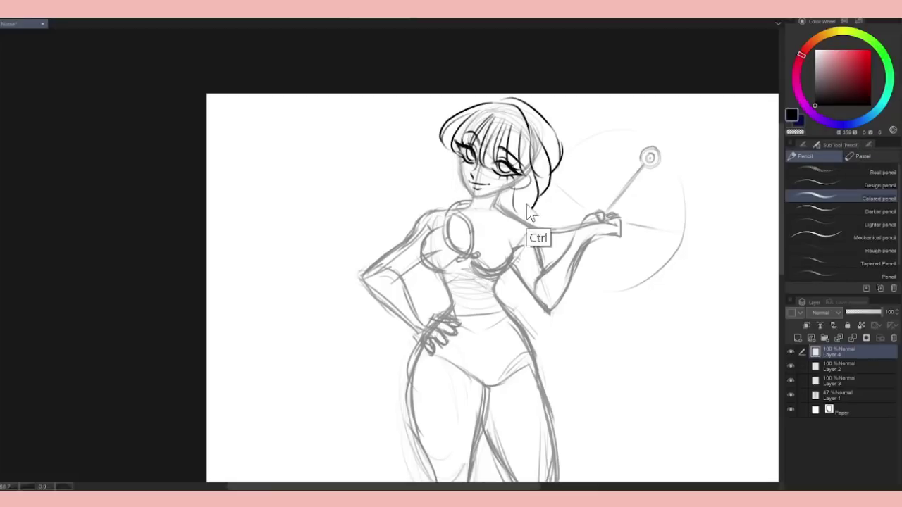
pyautogui.hotkey('ctrl', 'y')
pyautogui.hotkey('ctrl', 'z')
pyautogui.hotkey('ctrl', 'z')
pyautogui.hotkey('ctrl', 'z')
# Try a long lock of hair sweeping from the neck over the shoulder towards the raised hand
pyautogui.moveTo(552, 206); pyautogui.dragTo(598, 251)
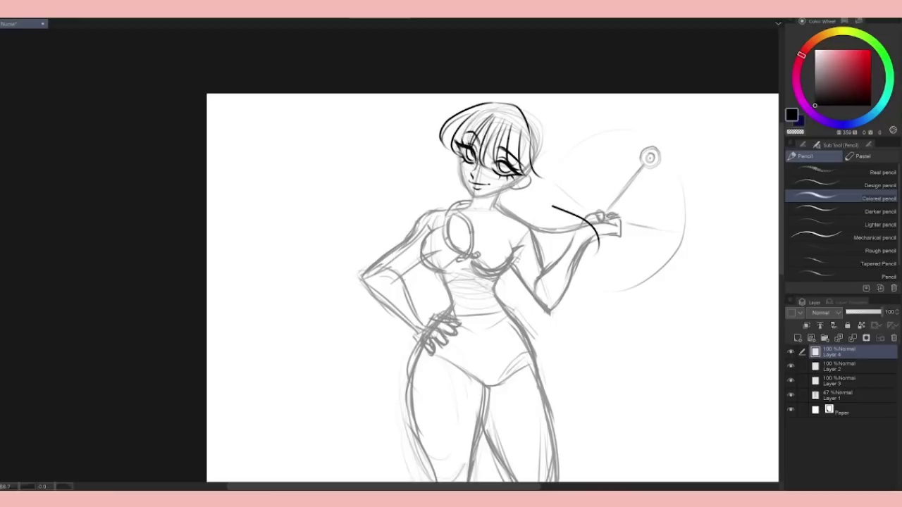
pyautogui.hotkey('ctrl', 'z')
pyautogui.moveTo(518, 193); pyautogui.dragTo(582, 237)
pyautogui.hotkey('ctrl', 'z')
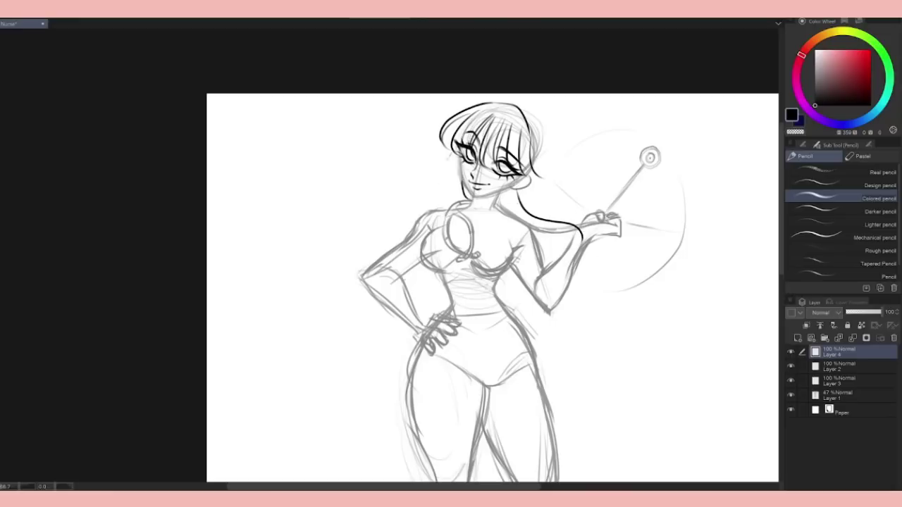
# Draw the rounded back hair behind the head, curving in under the ear to the neck, with a lock beside the far cheek
pyautogui.scroll(-4, 481, 185)
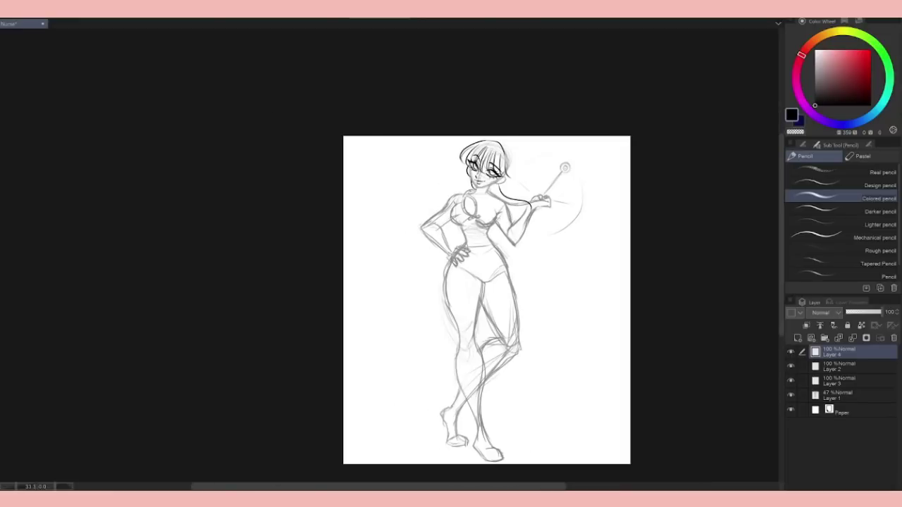
pyautogui.scroll(2, 480, 180)
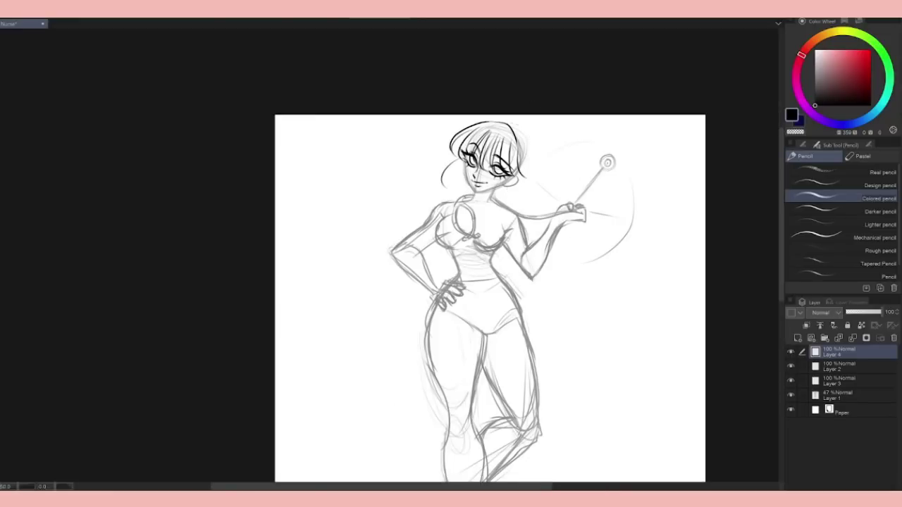
pyautogui.moveTo(520, 127)
pyautogui.mouseDown()
pyautogui.moveTo(535, 162)
pyautogui.moveTo(528, 184)
pyautogui.mouseUp()
pyautogui.moveTo(535, 154)
pyautogui.mouseDown()
pyautogui.moveTo(534, 179)
pyautogui.moveTo(496, 204)
pyautogui.mouseUp()
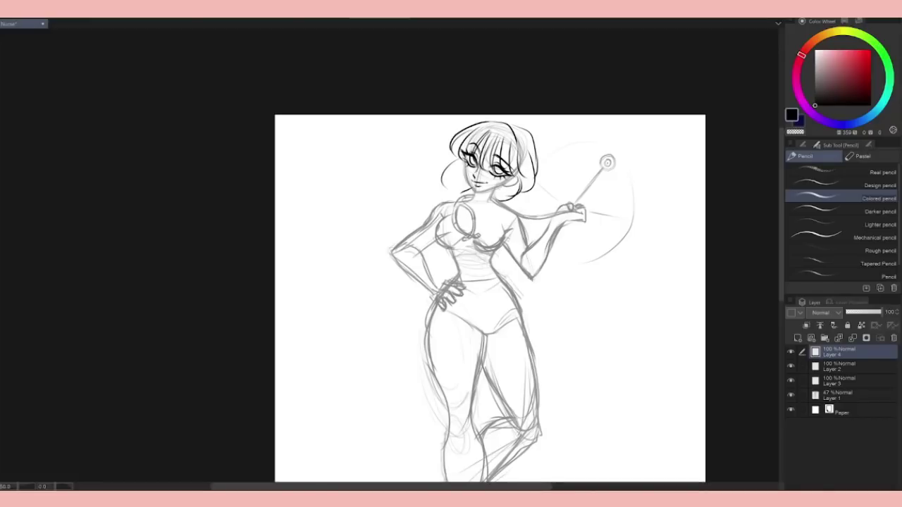
# Draw a braid falling from the neck over the shoulder of the arm on the hip, ending in a loose tuft
pyautogui.moveTo(453, 179)
pyautogui.mouseDown()
pyautogui.moveTo(467, 195)
pyautogui.moveTo(433, 192)
pyautogui.moveTo(459, 200)
pyautogui.moveTo(431, 196)
pyautogui.moveTo(431, 205)
pyautogui.mouseUp()
pyautogui.hotkey('ctrl', 'z')
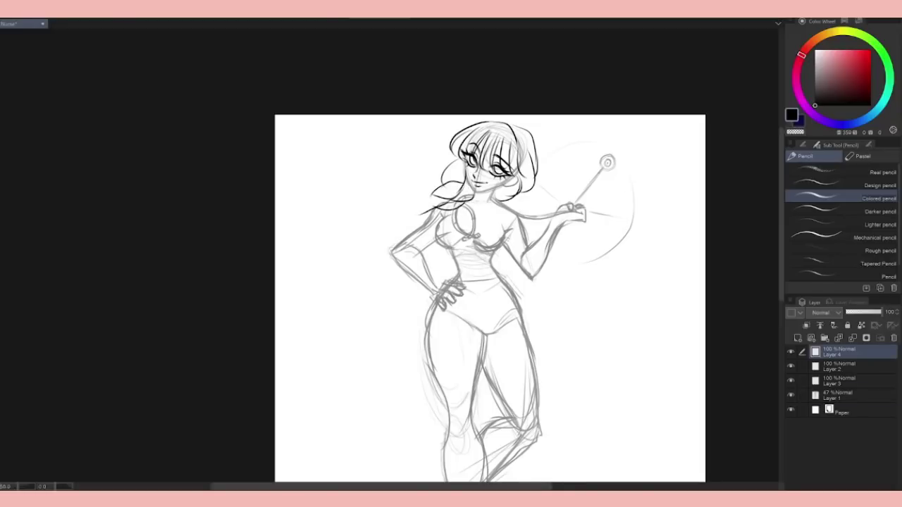
pyautogui.hotkey('ctrl', 'z')
pyautogui.hotkey('ctrl', 'z')
pyautogui.moveTo(437, 186)
pyautogui.mouseDown()
pyautogui.moveTo(431, 208)
pyautogui.moveTo(457, 219)
pyautogui.moveTo(442, 234)
pyautogui.mouseUp()
pyautogui.hotkey('ctrl', 'z')
pyautogui.hotkey('ctrl', 'z')
pyautogui.moveTo(448, 194)
pyautogui.mouseDown()
pyautogui.moveTo(423, 204)
pyautogui.moveTo(432, 235)
pyautogui.moveTo(426, 227)
pyautogui.moveTo(450, 205)
pyautogui.moveTo(436, 205)
pyautogui.moveTo(431, 225)
pyautogui.moveTo(407, 234)
pyautogui.mouseUp()
pyautogui.hotkey('ctrl', 'z')
pyautogui.hotkey('ctrl', 'z')
pyautogui.hotkey('ctrl', 'z')
pyautogui.hotkey('ctrl', 'z')
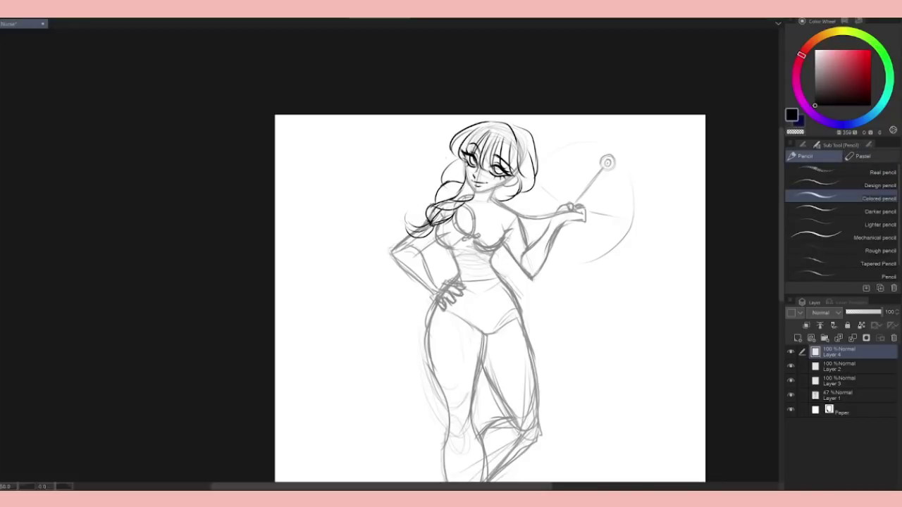
# Draw a nurse cap on top of the hair with a small cross emblem at its peak
pyautogui.hotkey('ctrl', '+')
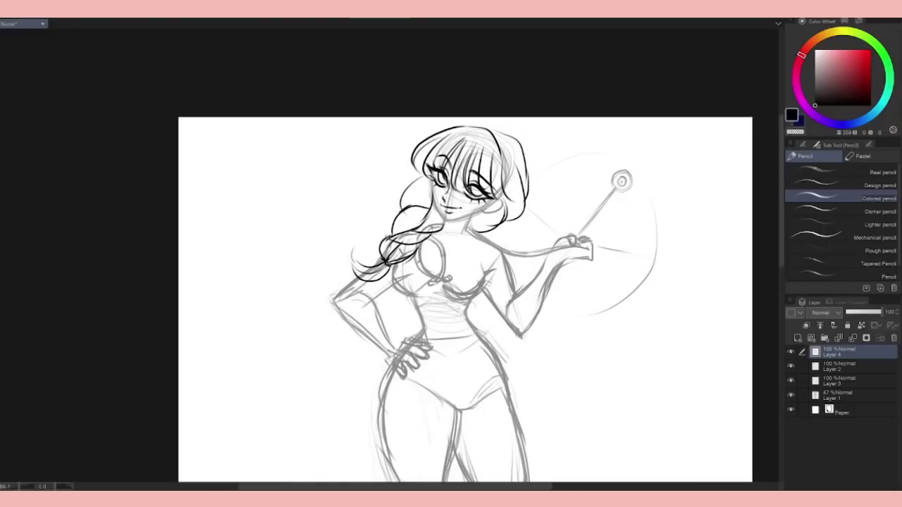
pyautogui.moveTo(454, 121)
pyautogui.mouseDown()
pyautogui.moveTo(513, 135)
pyautogui.moveTo(512, 169)
pyautogui.mouseUp()
pyautogui.moveTo(507, 134); pyautogui.dragTo(517, 180)
pyautogui.moveTo(485, 122); pyautogui.dragTo(498, 131)
pyautogui.moveTo(486, 131); pyautogui.dragTo(496, 127)
pyautogui.hotkey('ctrl', 'z')
pyautogui.moveTo(488, 125); pyautogui.dragTo(495, 131)
pyautogui.hotkey('ctrl', '-')
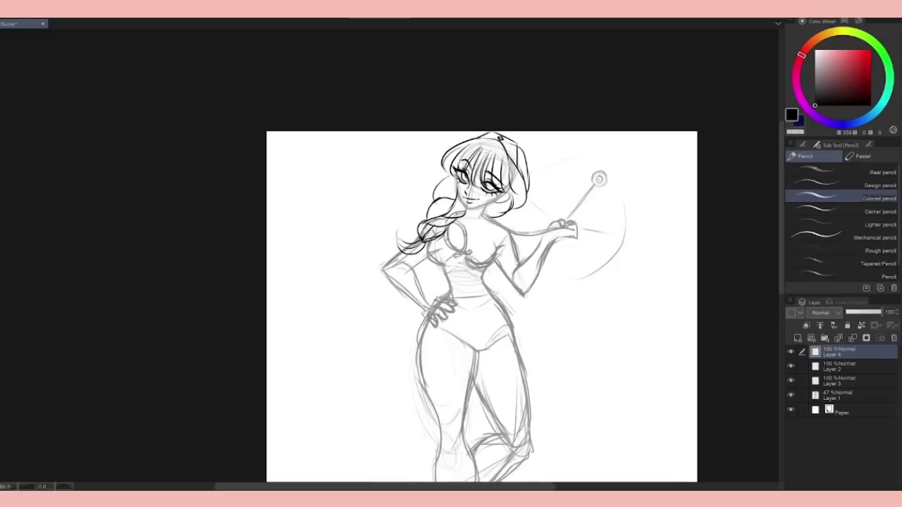
pyautogui.scroll(-2, 479, 268)
pyautogui.click(863, 156)
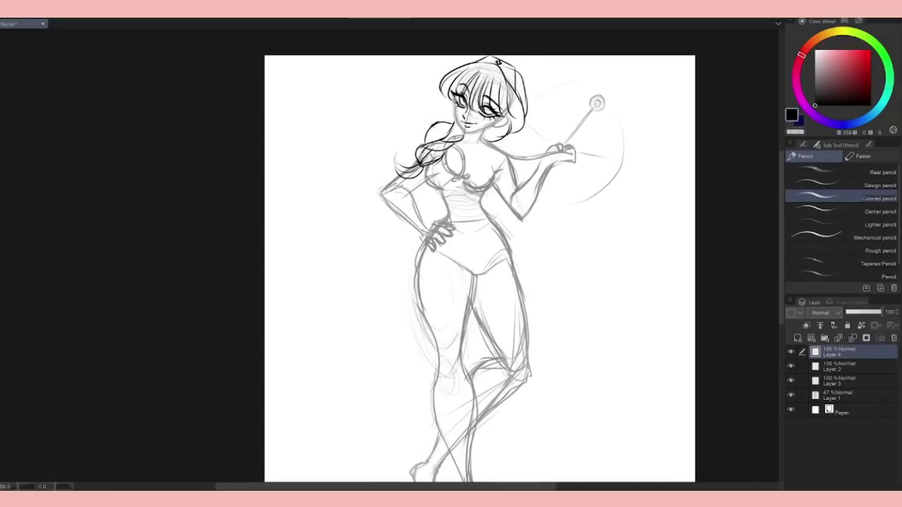
pyautogui.click(804, 156)
pyautogui.scroll(-2, 670, 310)
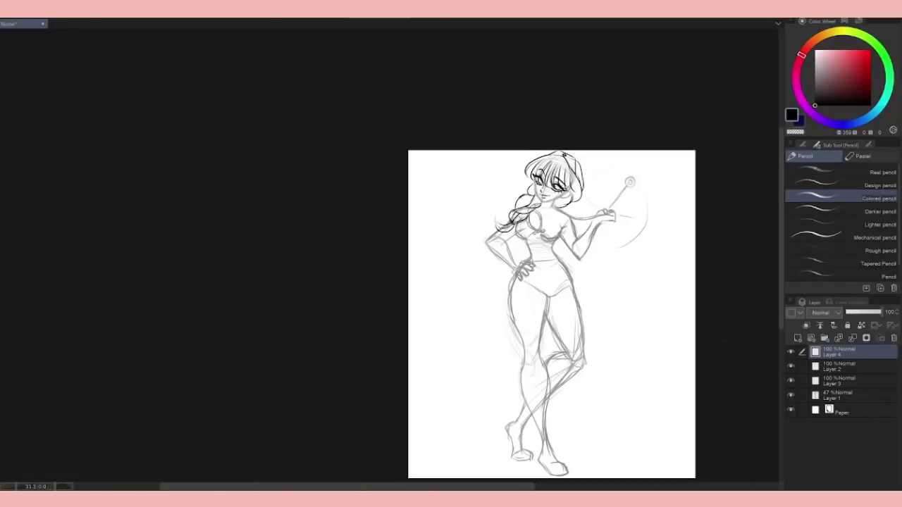
# Try erasing the braid and lower back hair and replacing them with a long loose lock behind the shoulder
pyautogui.scroll(2, 694, 342)
pyautogui.press('e')
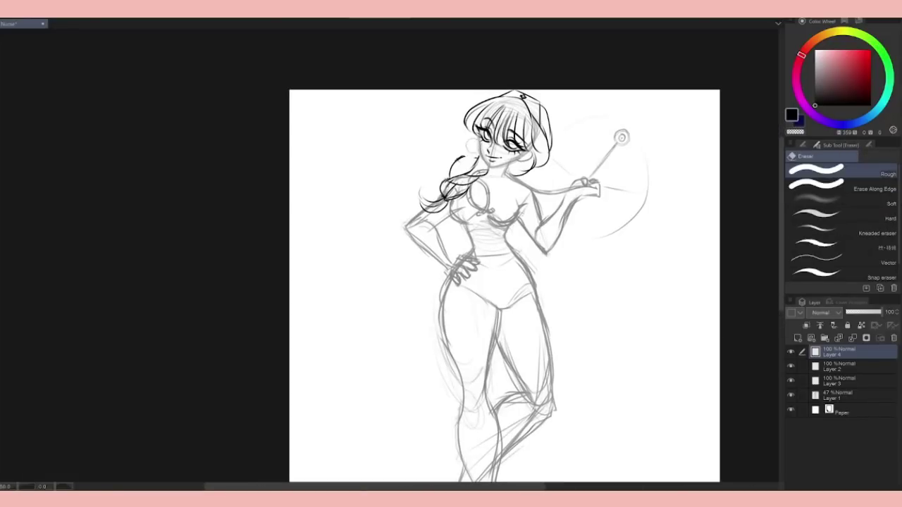
pyautogui.moveTo(422, 204)
pyautogui.mouseDown()
pyautogui.moveTo(479, 159)
pyautogui.moveTo(547, 165)
pyautogui.moveTo(553, 153)
pyautogui.moveTo(540, 217)
pyautogui.mouseUp()
pyautogui.press('p')
pyautogui.hotkey('ctrl', 'z')
pyautogui.moveTo(551, 156); pyautogui.dragTo(542, 220)
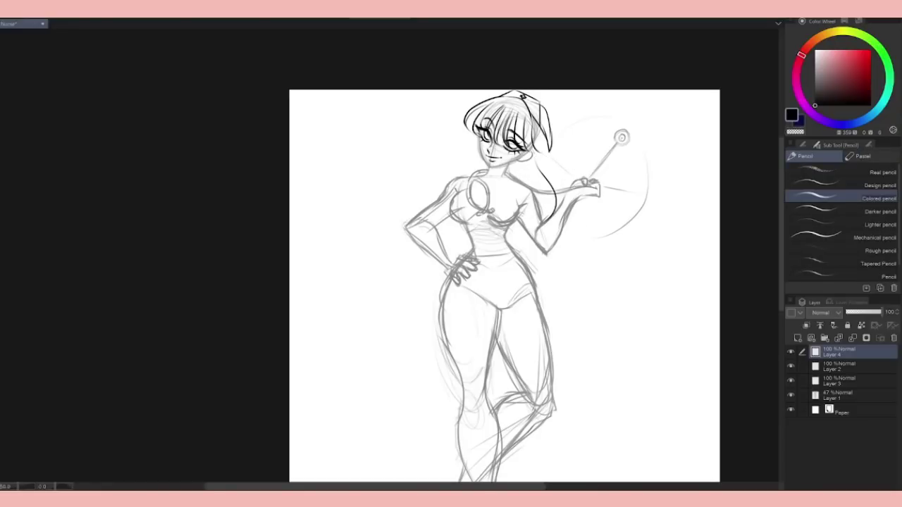
pyautogui.hotkey('ctrl', 'z')
pyautogui.hotkey('ctrl', 'z')
pyautogui.hotkey('ctrl', 'z')
pyautogui.hotkey('ctrl', 'z')
pyautogui.press('p')
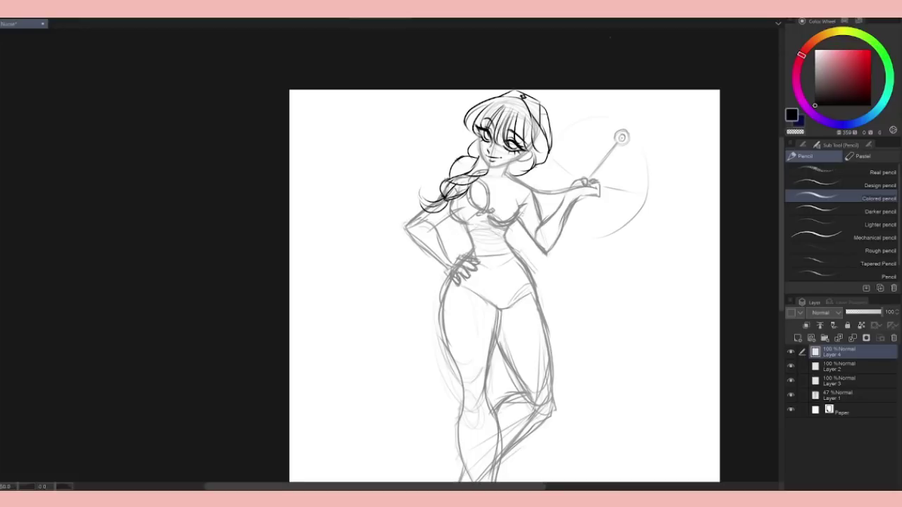
# Add a new raster layer directly above Layer 1, below the face and hair layers
pyautogui.scroll(-3, 610, 111)
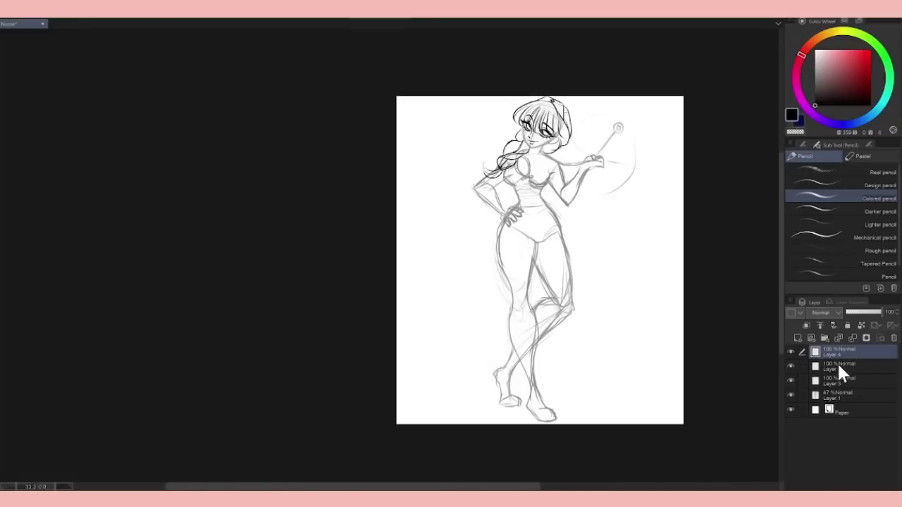
pyautogui.click(838, 365)
pyautogui.click(803, 394)
pyautogui.click(798, 338)
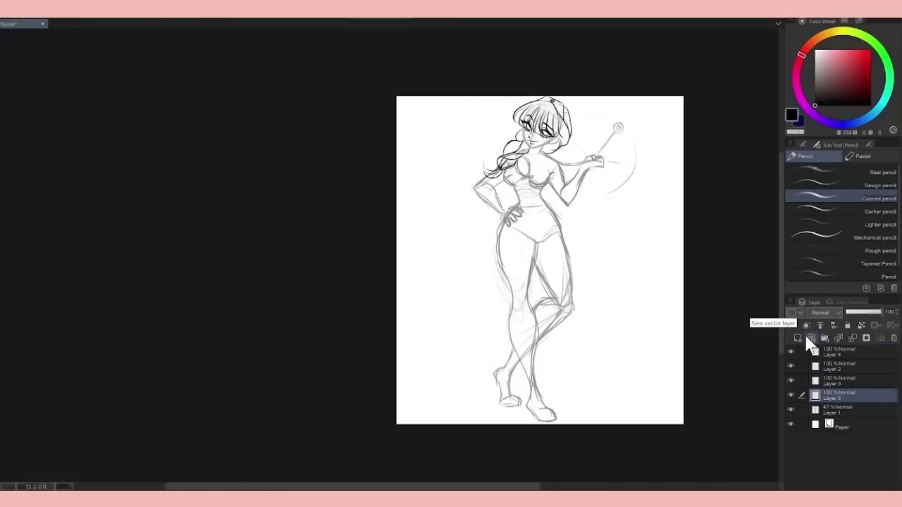
# Draw a pointed open shirt collar around the neck on the new layer
pyautogui.scroll(2, 544, 153)
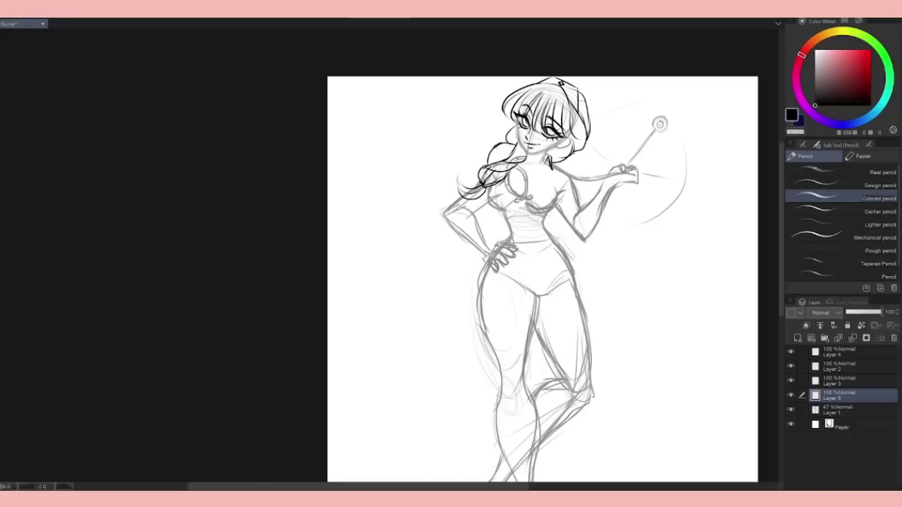
pyautogui.scroll(1, 510, 169)
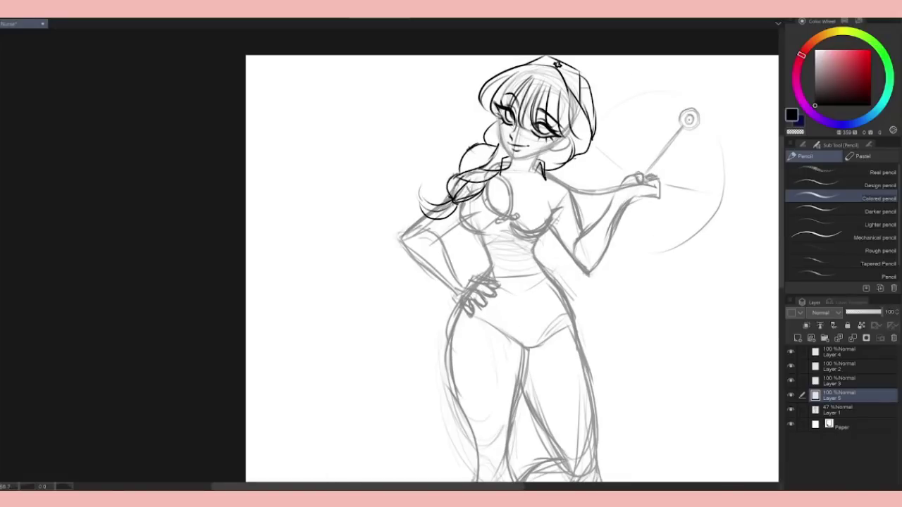
pyautogui.moveTo(501, 162); pyautogui.dragTo(515, 189)
pyautogui.hotkey('ctrl', 'z')
pyautogui.moveTo(515, 189)
pyautogui.mouseDown()
pyautogui.moveTo(534, 170)
pyautogui.moveTo(510, 181)
pyautogui.mouseUp()
pyautogui.hotkey('ctrl', 'z')
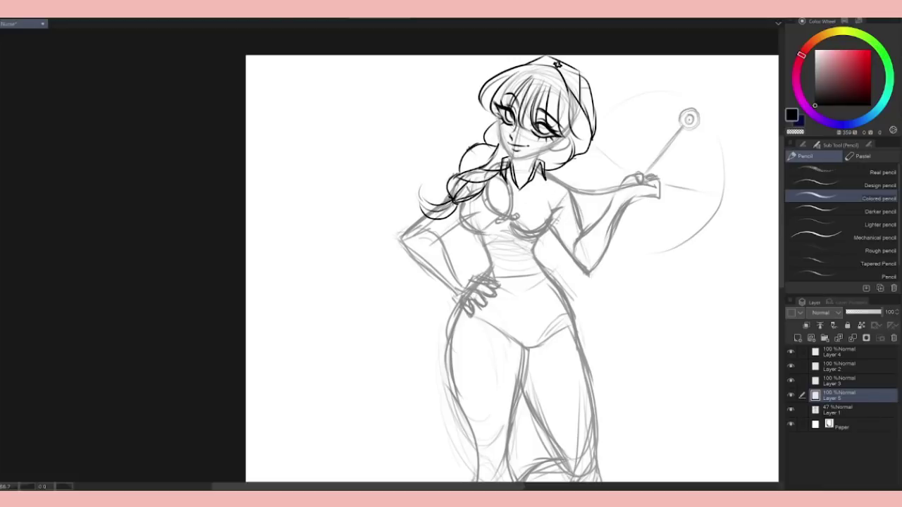
# Hide the hair and cap layer and draw an apron bib line with two shoulder straps across the chest
pyautogui.click(790, 351)
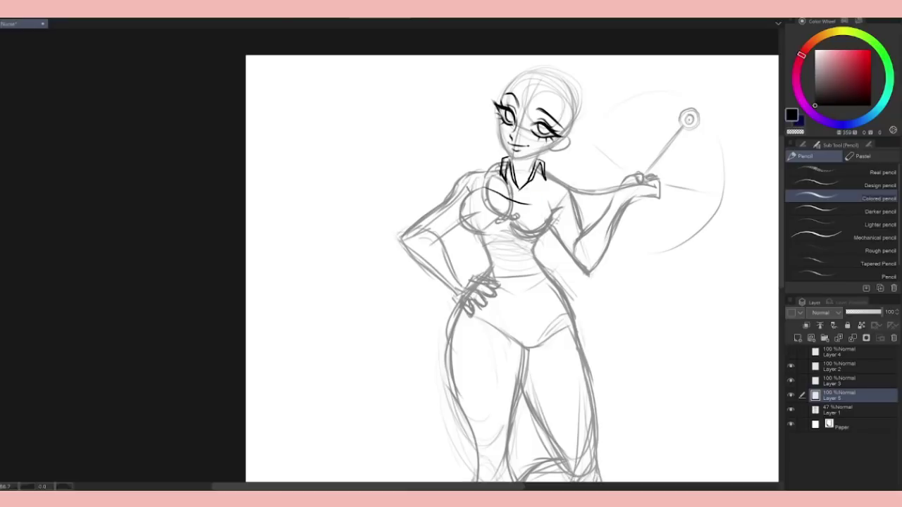
pyautogui.moveTo(548, 181); pyautogui.dragTo(561, 211)
pyautogui.moveTo(479, 171); pyautogui.dragTo(508, 211)
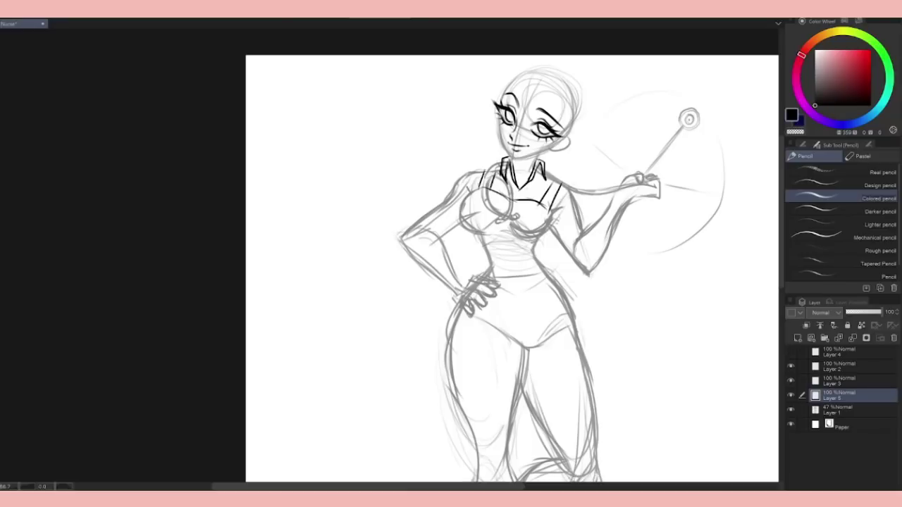
# Draw a curved dress hem across the thighs and short cuffed sleeves on both upper arms
pyautogui.moveTo(468, 424); pyautogui.dragTo(600, 404)
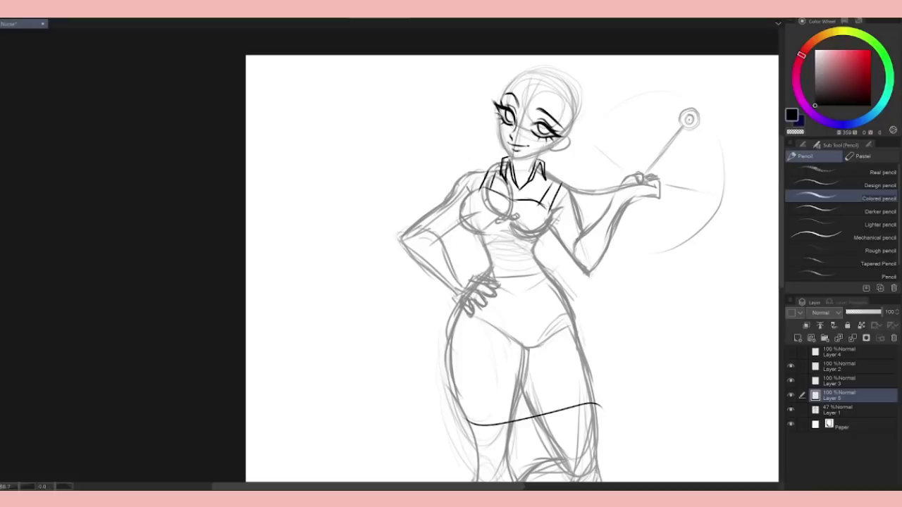
pyautogui.moveTo(445, 198); pyautogui.dragTo(458, 221)
pyautogui.moveTo(455, 231)
pyautogui.mouseDown()
pyautogui.moveTo(461, 216)
pyautogui.moveTo(452, 201)
pyautogui.mouseUp()
pyautogui.moveTo(559, 220)
pyautogui.mouseDown()
pyautogui.moveTo(581, 238)
pyautogui.moveTo(559, 244)
pyautogui.mouseUp()
pyautogui.moveTo(576, 202); pyautogui.dragTo(585, 218)
pyautogui.scroll(-4, 632, 202)
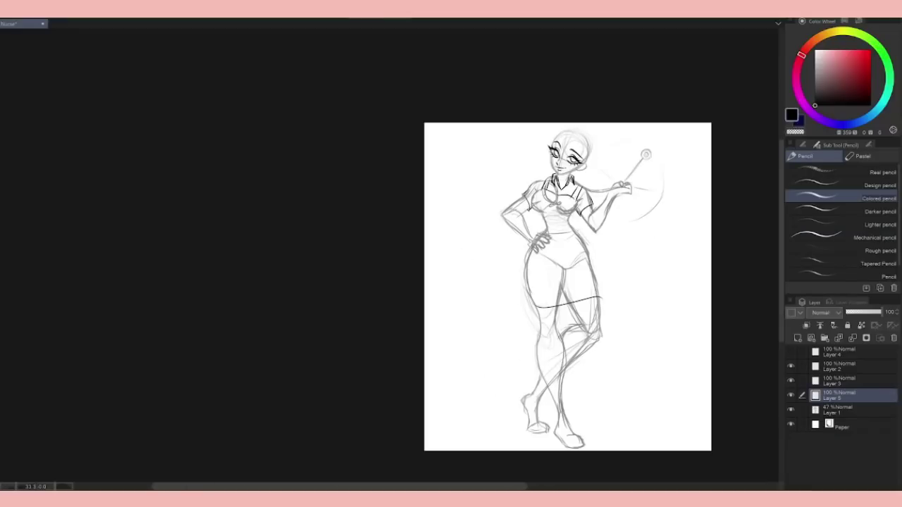
# Hide the outfit layer, clean up the bust outline near the raised arm on Layer 1, and reselect the visible outfit layer
pyautogui.scroll(3, 601, 190)
pyautogui.click(791, 395)
pyautogui.click(838, 410)
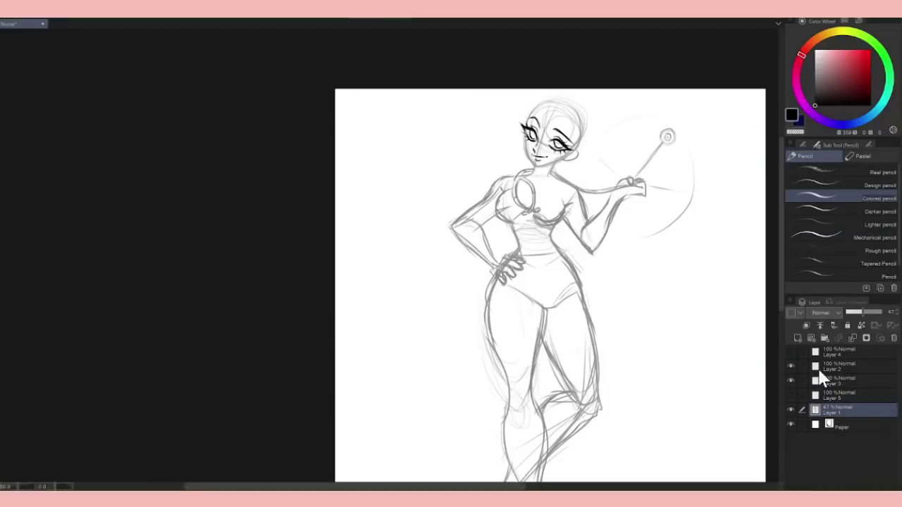
pyautogui.press('e')
pyautogui.moveTo(543, 209)
pyautogui.mouseDown()
pyautogui.moveTo(558, 221)
pyautogui.moveTo(561, 189)
pyautogui.moveTo(565, 229)
pyautogui.mouseUp()
pyautogui.press('p')
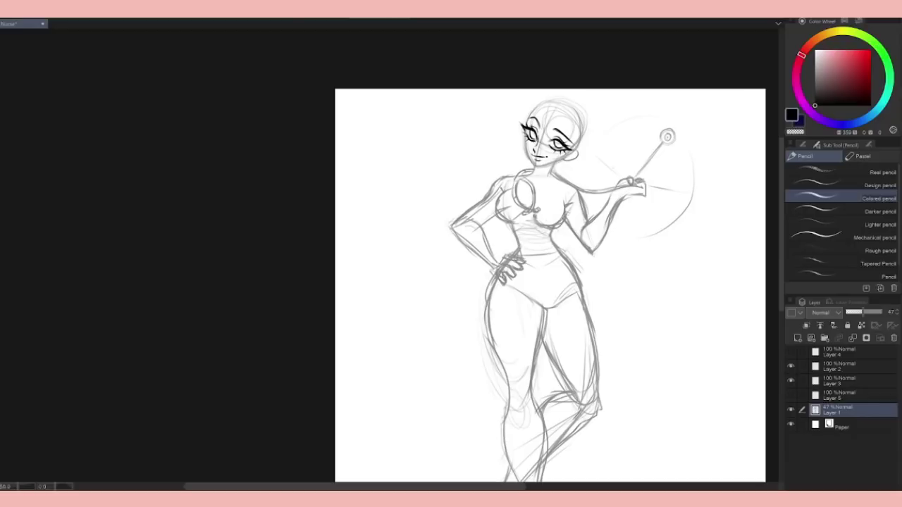
pyautogui.click(790, 396)
pyautogui.click(837, 396)
# Show the hair layer again and draw the waistband and two hip pockets on the dress
pyautogui.press('e')
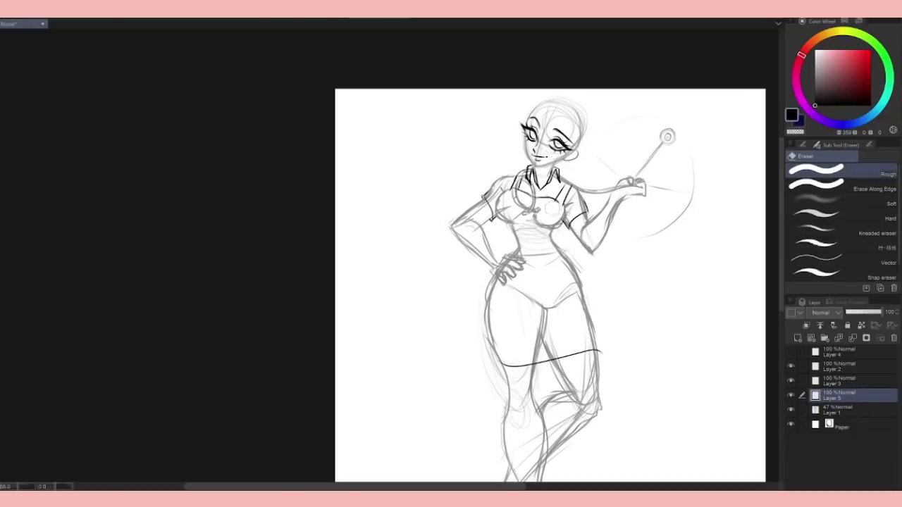
pyautogui.press('p')
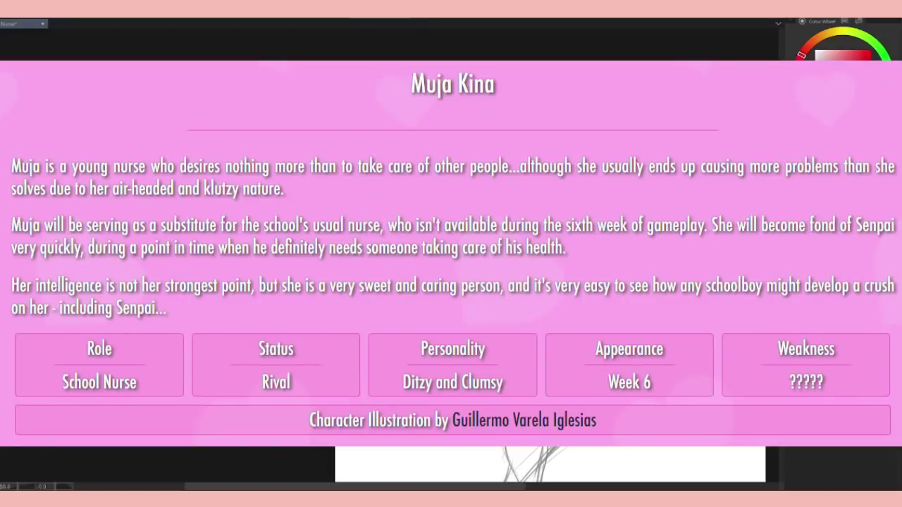
pyautogui.hotkey('ctrl', '-')
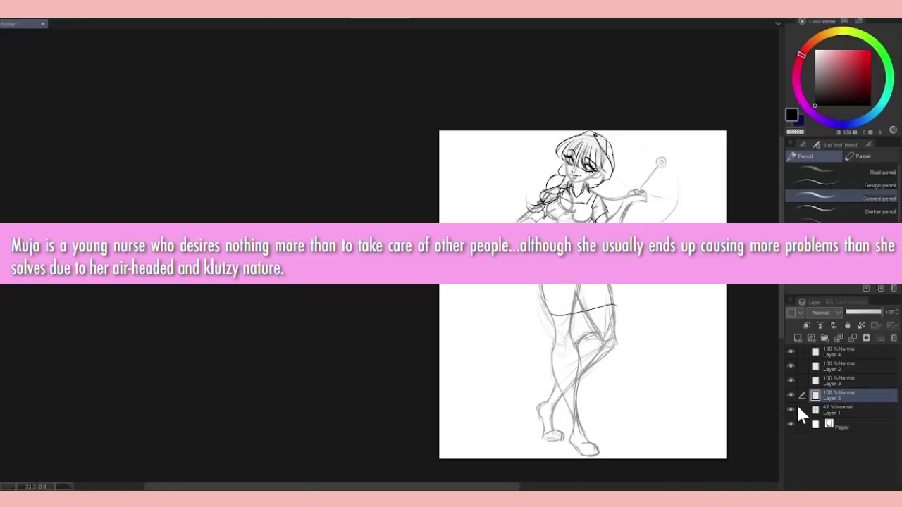
pyautogui.hotkey('ctrl', '+')
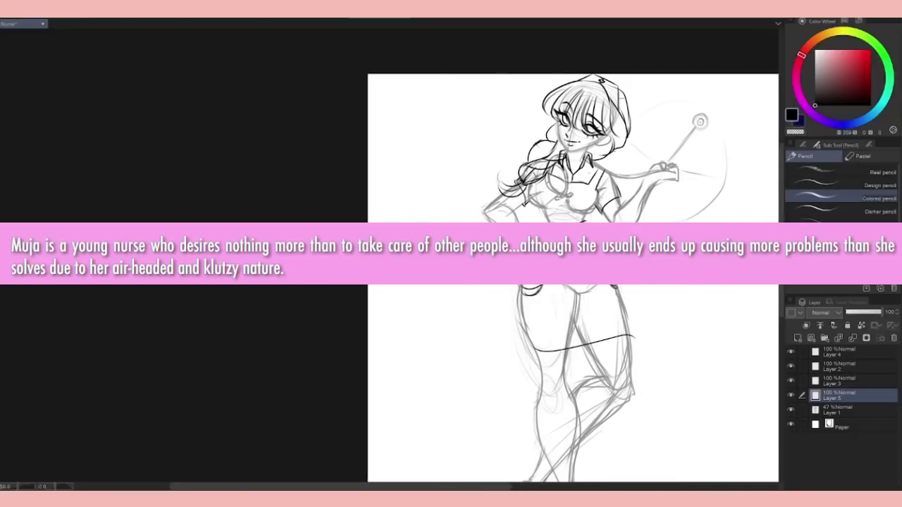
pyautogui.press('e')
pyautogui.press('p')
pyautogui.press('ctrl')
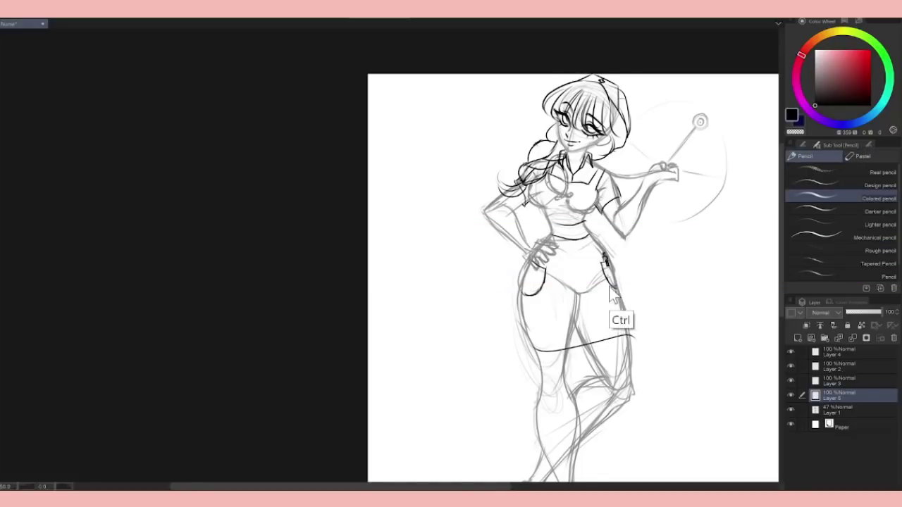
# Draw pens sticking out of the pocket on the raised-arm side and scissors in the opposite pocket
pyautogui.scroll(3, 612, 296)
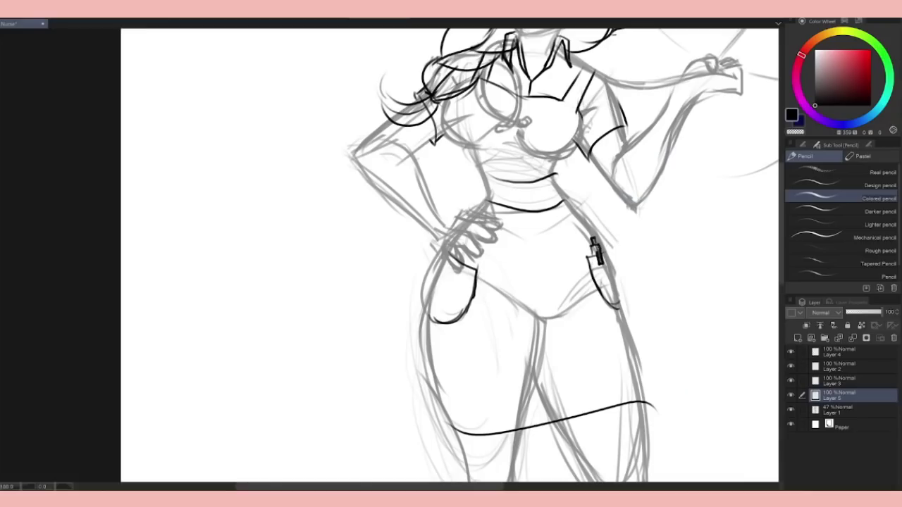
pyautogui.moveTo(592, 245)
pyautogui.mouseDown()
pyautogui.moveTo(591, 258)
pyautogui.moveTo(597, 244)
pyautogui.mouseUp()
pyautogui.moveTo(597, 241)
pyautogui.mouseDown()
pyautogui.moveTo(610, 245)
pyautogui.moveTo(621, 306)
pyautogui.moveTo(624, 225)
pyautogui.mouseUp()
pyautogui.scroll(-2, 608, 254)
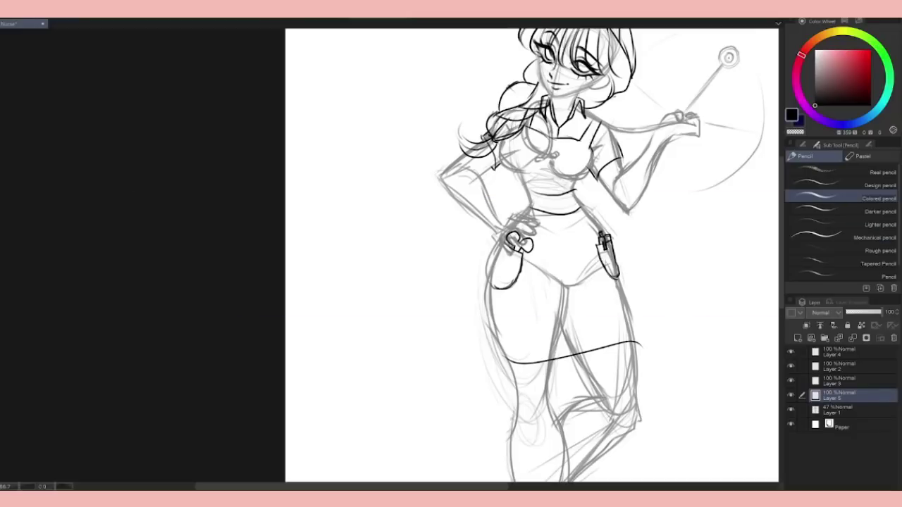
pyautogui.moveTo(510, 233); pyautogui.dragTo(517, 241)
pyautogui.moveTo(524, 239)
pyautogui.mouseDown()
pyautogui.moveTo(531, 250)
pyautogui.moveTo(521, 251)
pyautogui.mouseUp()
pyautogui.moveTo(693, 322); pyautogui.dragTo(630, 371)
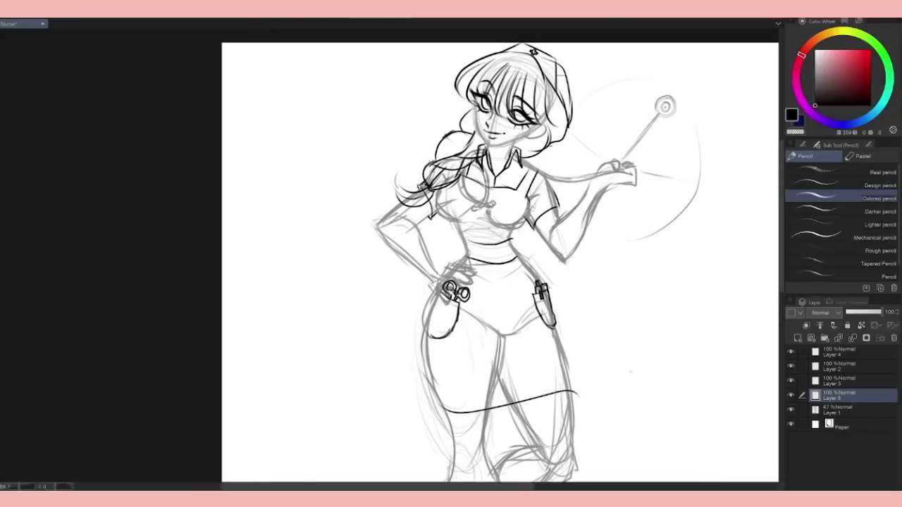
# Draw a small fob watch hanging from a bar pinned to the chest on the raised-arm side
pyautogui.moveTo(507, 200)
pyautogui.mouseDown()
pyautogui.moveTo(516, 195)
pyautogui.moveTo(514, 212)
pyautogui.mouseUp()
pyautogui.hotkey('ctrl', 'z')
pyautogui.scroll(2, 527, 225)
pyautogui.scroll(-3, 409, 193)
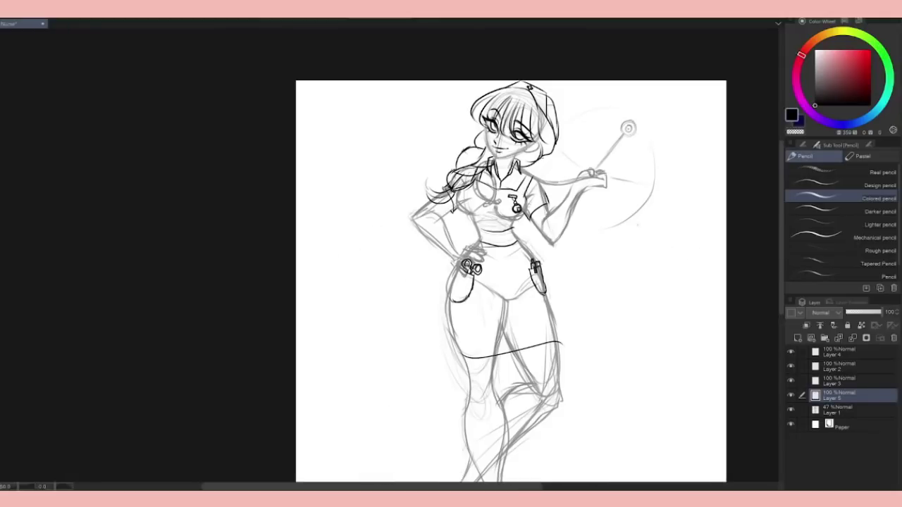
pyautogui.moveTo(466, 188); pyautogui.dragTo(475, 188)
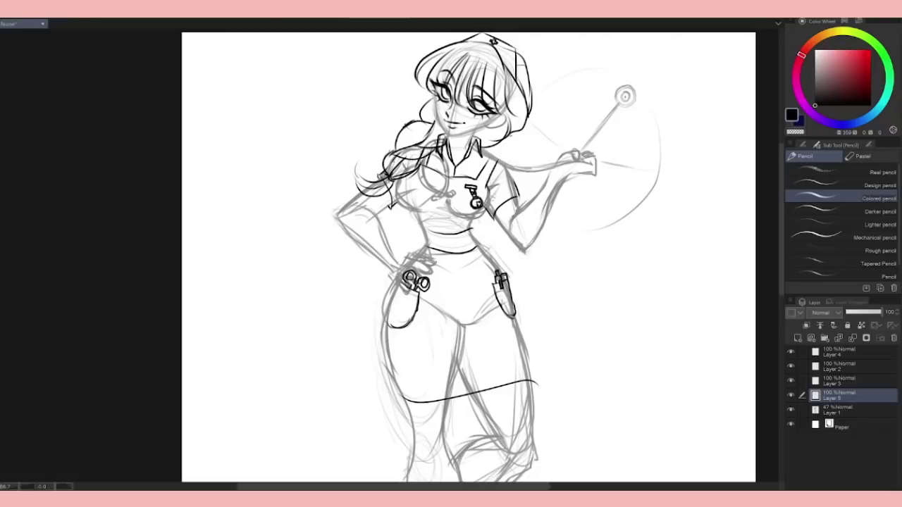
# Erase the waistband lines from the dress on Layer 5
pyautogui.scroll(-2, 596, 134)
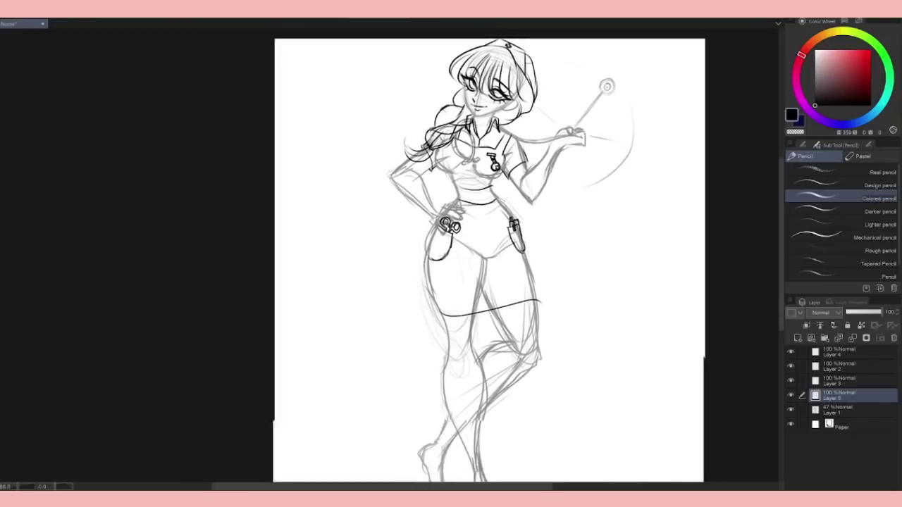
pyautogui.press('e')
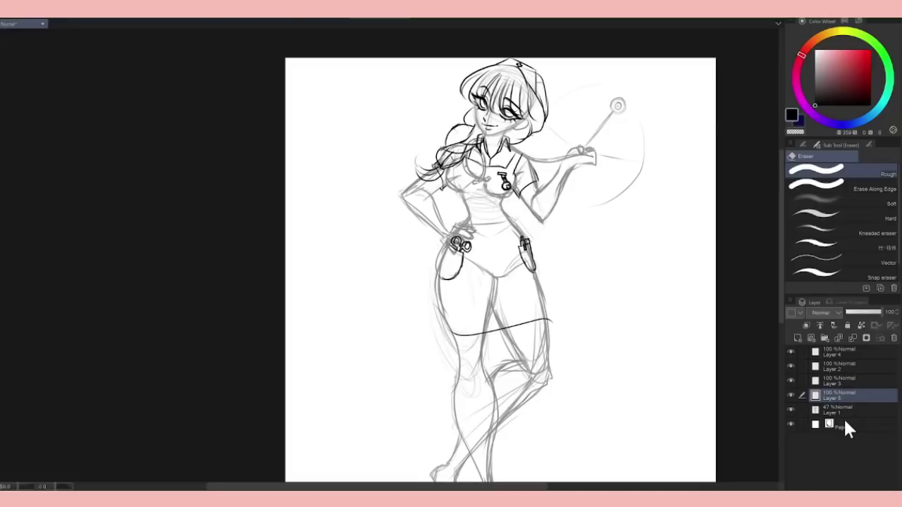
pyautogui.hotkey('ctrl', '-')
# Draw chunky-soled strapped shoes over both feet
pyautogui.press('p')
pyautogui.moveTo(462, 367)
pyautogui.mouseDown()
pyautogui.moveTo(471, 392)
pyautogui.moveTo(452, 375)
pyautogui.moveTo(449, 382)
pyautogui.moveTo(459, 403)
pyautogui.moveTo(484, 405)
pyautogui.moveTo(465, 401)
pyautogui.mouseUp()
pyautogui.hotkey('ctrl', 'z')
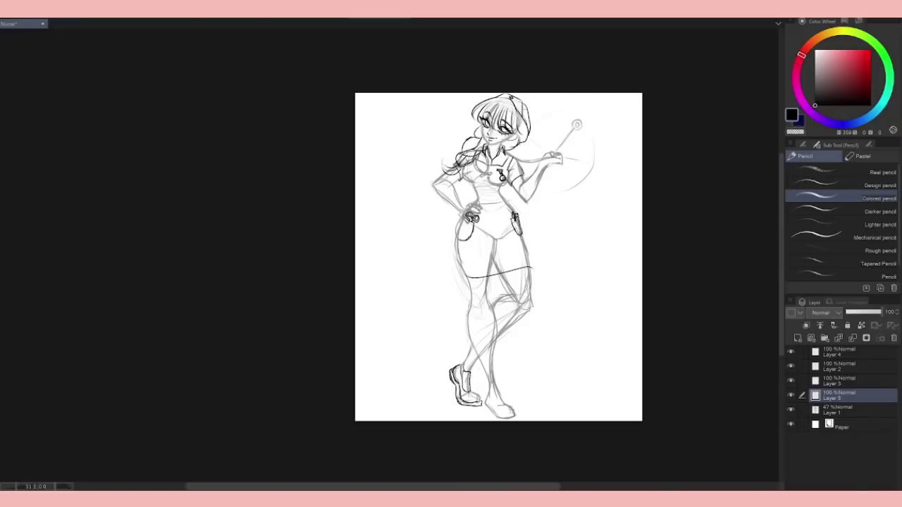
pyautogui.moveTo(484, 399)
pyautogui.mouseDown()
pyautogui.moveTo(494, 416)
pyautogui.moveTo(519, 414)
pyautogui.mouseUp()
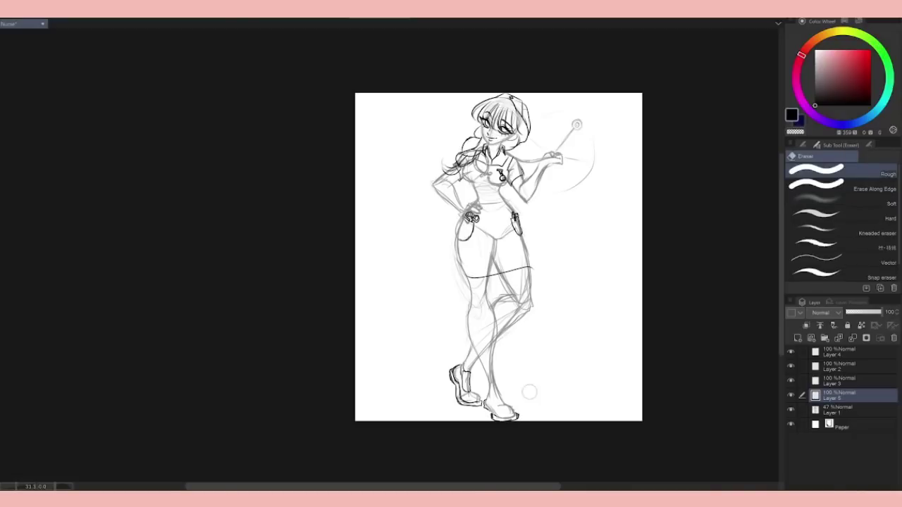
pyautogui.moveTo(486, 412)
pyautogui.mouseDown()
pyautogui.moveTo(493, 395)
pyautogui.moveTo(510, 416)
pyautogui.moveTo(513, 404)
pyautogui.mouseUp()
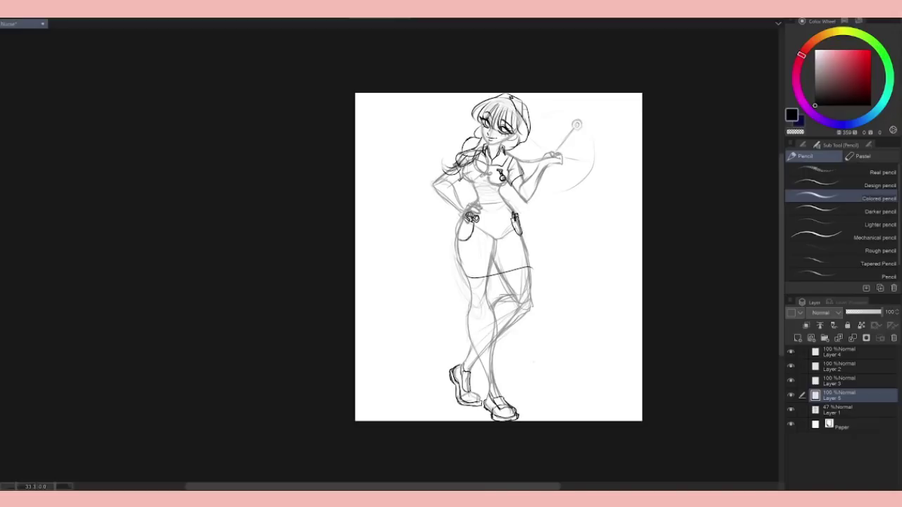
# Replace the pointed collar and apron straps with a rounded collar, and refine the sleeves with trimmed cuffs
pyautogui.scroll(2, 534, 369)
pyautogui.scroll(2, 493, 268)
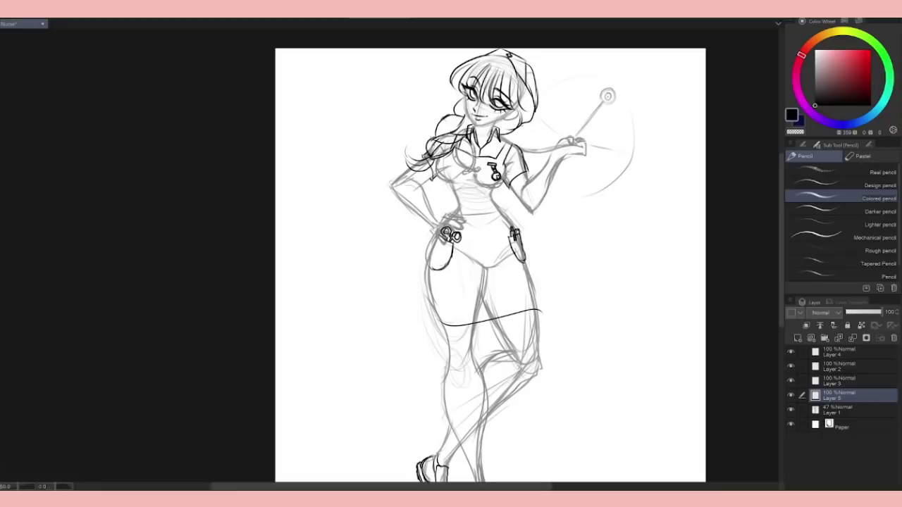
pyautogui.press('e')
pyautogui.press('p')
pyautogui.moveTo(525, 149)
pyautogui.mouseDown()
pyautogui.moveTo(528, 176)
pyautogui.moveTo(510, 186)
pyautogui.mouseUp()
pyautogui.moveTo(430, 154); pyautogui.dragTo(426, 180)
pyautogui.hotkey('ctrl', 'z')
pyautogui.hotkey('ctrl', '-')
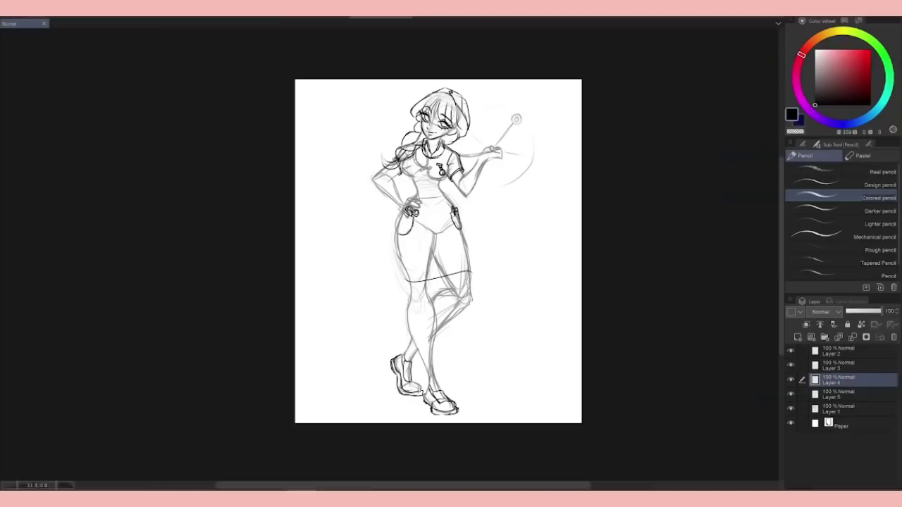
# Merge Layer 4 and Layer 5 down into Layer 1, and group the remaining sketch layers in a new folder
pyautogui.click(790, 379)
pyautogui.click(790, 378)
pyautogui.hotkey('ctrl', 'e')
pyautogui.hotkey('ctrl', 'e')
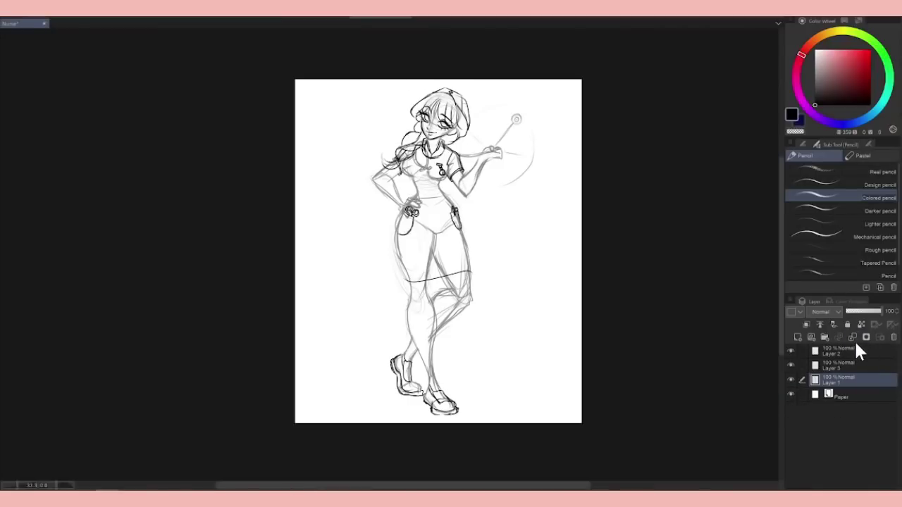
pyautogui.click(825, 336)
pyautogui.click(853, 396)
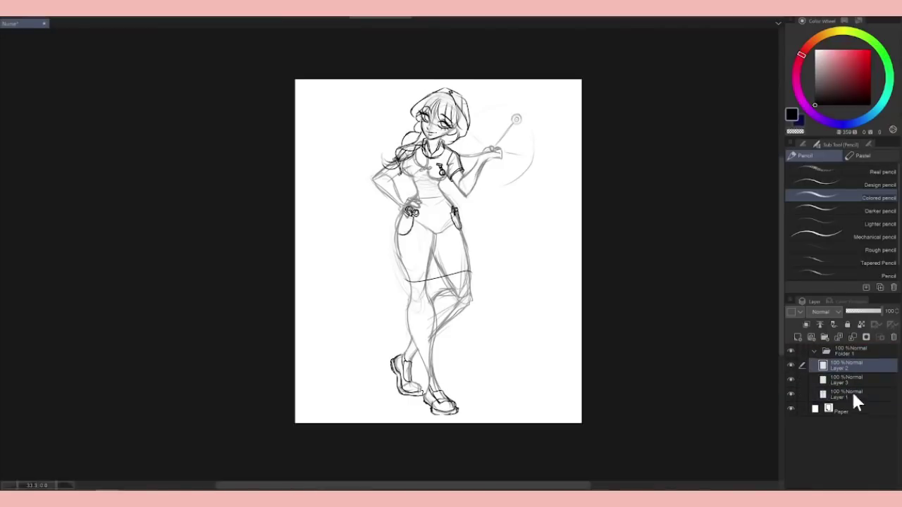
# Add a new vector layer directly above Layer 1 and lower Layer 1's opacity to 40%
pyautogui.click(811, 337)
pyautogui.hotkey('ctrl', '+')
pyautogui.click(849, 408)
pyautogui.moveTo(880, 310); pyautogui.dragTo(872, 308)
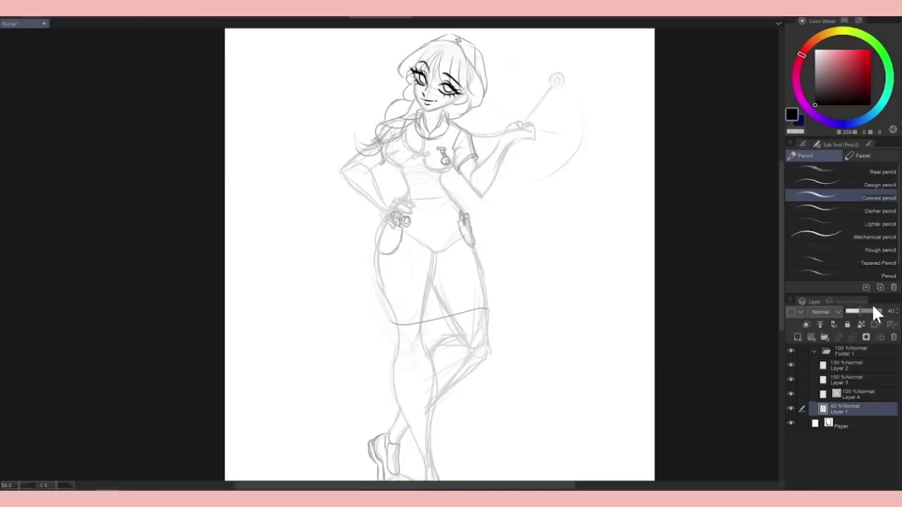
# Start inking the bangs on vector Layer 4 with the G-pen, tracing the outer side lock and strands over the forehead
pyautogui.hotkey('ctrl', '+')
pyautogui.press('p')
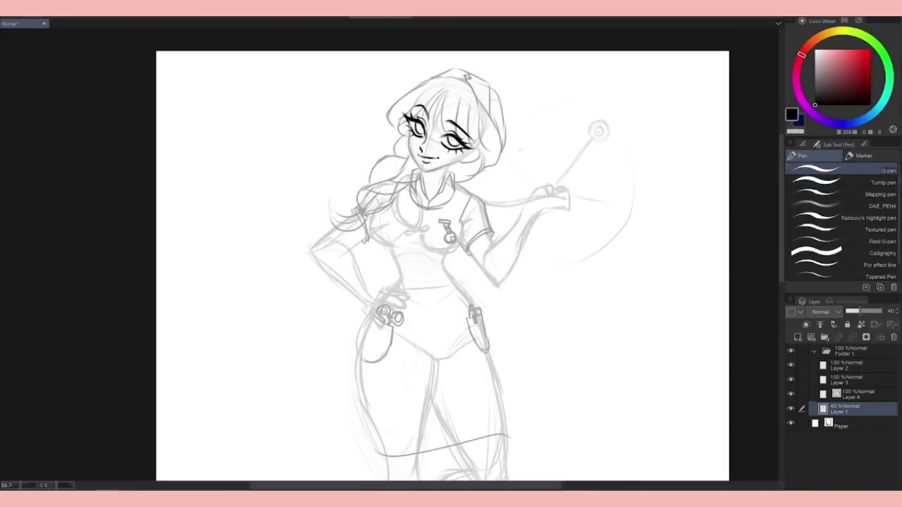
pyautogui.moveTo(509, 184); pyautogui.dragTo(504, 212)
pyautogui.hotkey('ctrl', 'z')
pyautogui.click(853, 394)
pyautogui.hotkey('ctrl', '+')
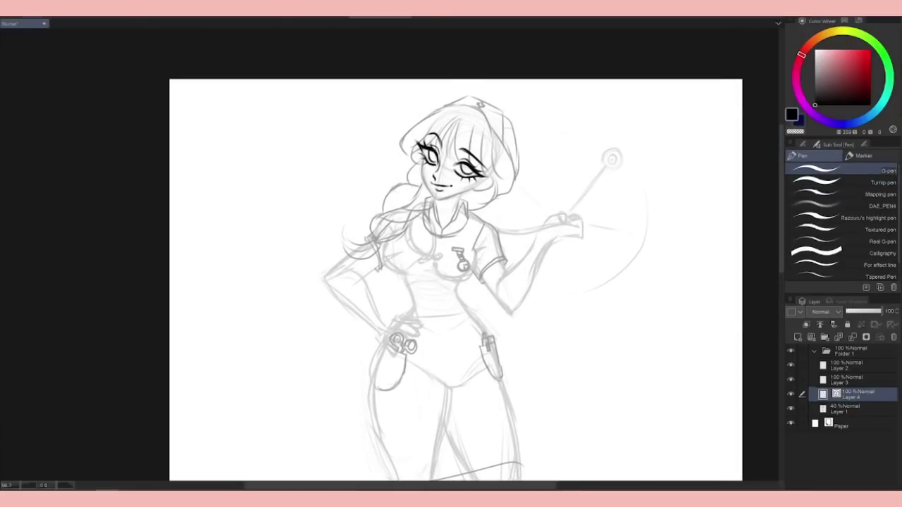
pyautogui.moveTo(500, 135); pyautogui.dragTo(515, 181)
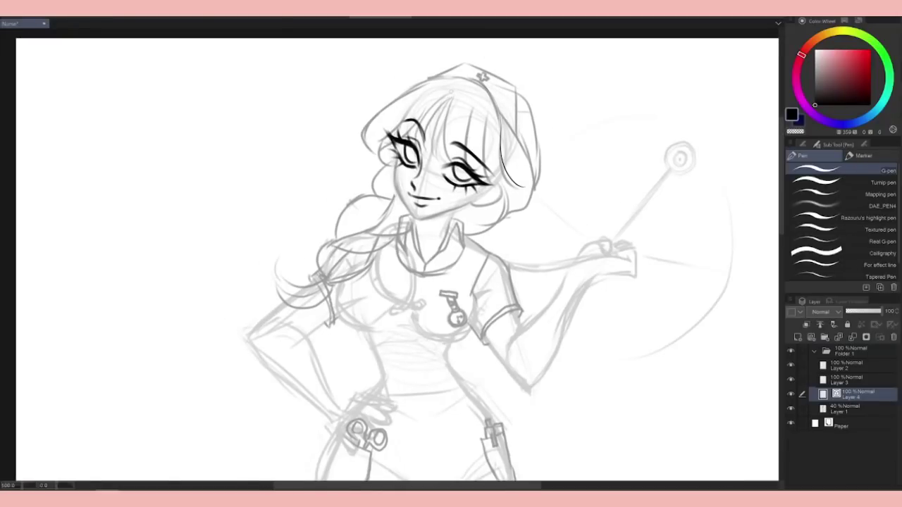
pyautogui.moveTo(452, 96); pyautogui.dragTo(423, 138)
pyautogui.moveTo(453, 98); pyautogui.dragTo(435, 160)
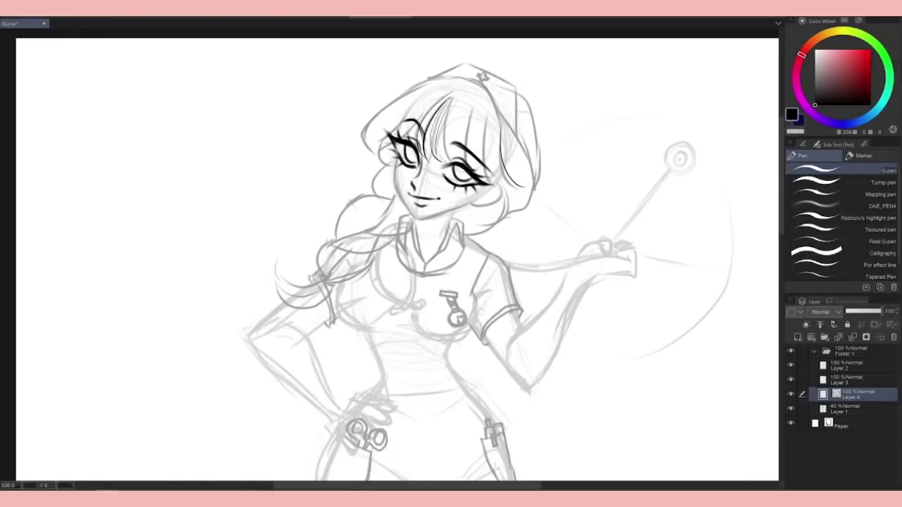
# Ink additional fine strands in the bangs and hide the face layers, Layer 2 and Layer 3
pyautogui.press('e')
pyautogui.press('p')
pyautogui.click(791, 361)
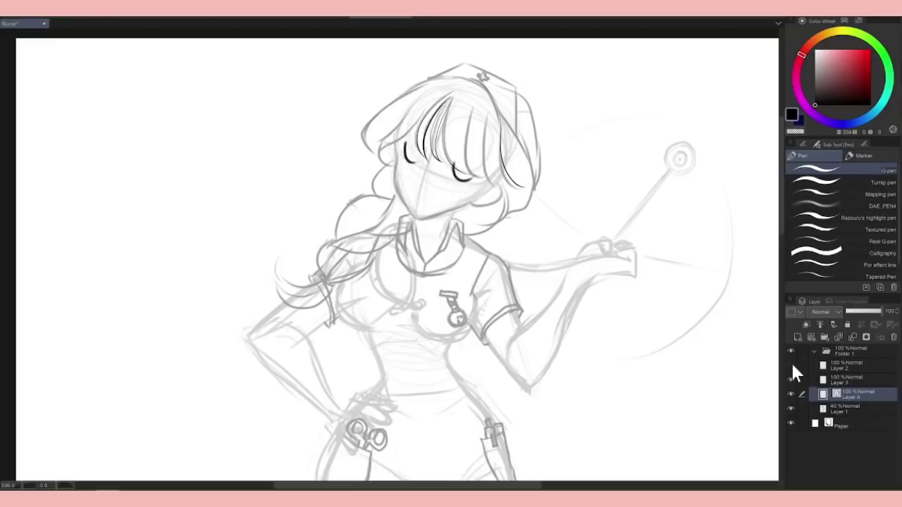
pyautogui.doubleClick(791, 361)
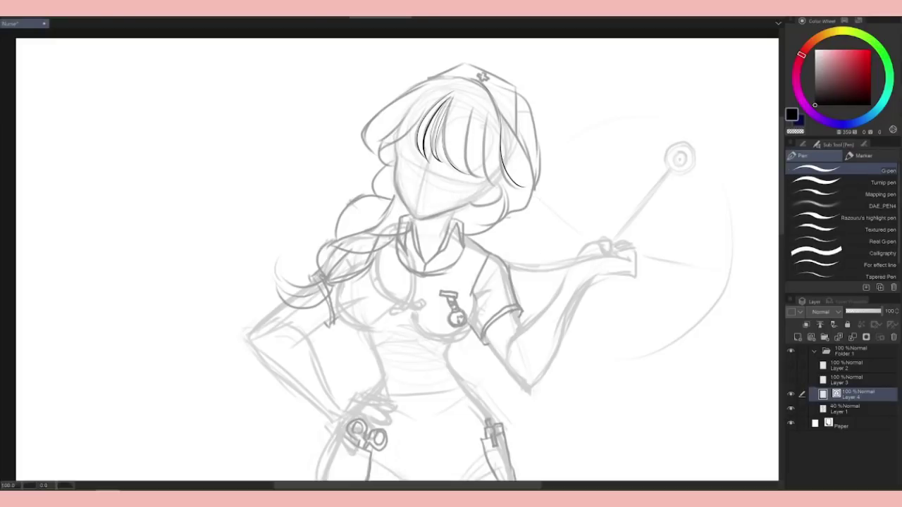
# Ink the remaining long bang strands over the far side of the forehead and the lower edge of the near side lock
pyautogui.moveTo(471, 117)
pyautogui.mouseDown()
pyautogui.moveTo(465, 176)
pyautogui.moveTo(494, 186)
pyautogui.mouseUp()
pyautogui.moveTo(486, 114); pyautogui.dragTo(519, 189)
pyautogui.moveTo(427, 114); pyautogui.dragTo(385, 165)
pyautogui.hotkey('ctrl', 'z')
pyautogui.moveTo(431, 108); pyautogui.dragTo(380, 165)
pyautogui.hotkey('ctrl', 'z')
pyautogui.hotkey('ctrl', 'z')
pyautogui.hotkey('ctrl', 'z')
pyautogui.hotkey('ctrl', 'z')
pyautogui.hotkey('ctrl', 'z')
pyautogui.moveTo(429, 114); pyautogui.dragTo(382, 165)
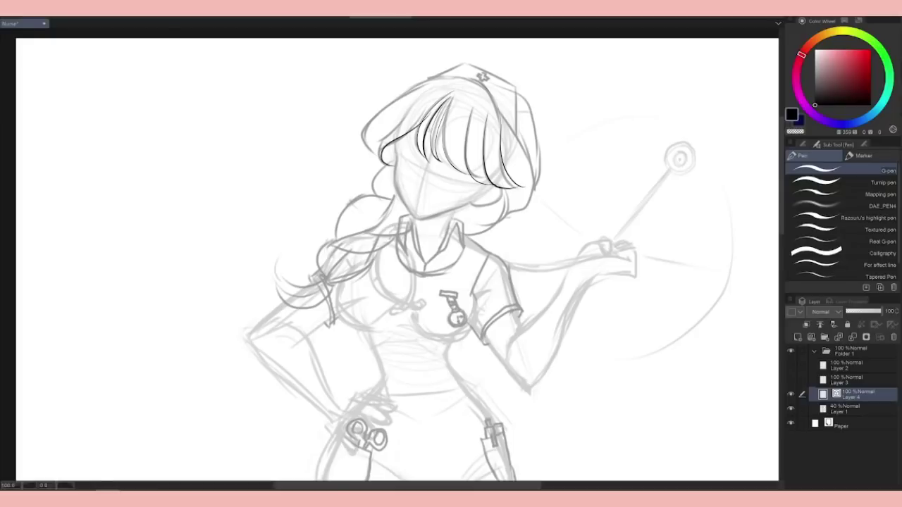
# Ink the outer hair outline from the crown below the cap down around the near side lock
pyautogui.moveTo(427, 81); pyautogui.dragTo(380, 162)
pyautogui.hotkey('ctrl', 'z')
pyautogui.hotkey('ctrl', 'z')
pyautogui.moveTo(396, 114); pyautogui.dragTo(381, 166)
pyautogui.hotkey('ctrl', 'z')
pyautogui.moveTo(428, 79); pyautogui.dragTo(364, 158)
pyautogui.hotkey('ctrl', 'z')
pyautogui.moveTo(471, 76); pyautogui.dragTo(408, 90)
pyautogui.press('e')
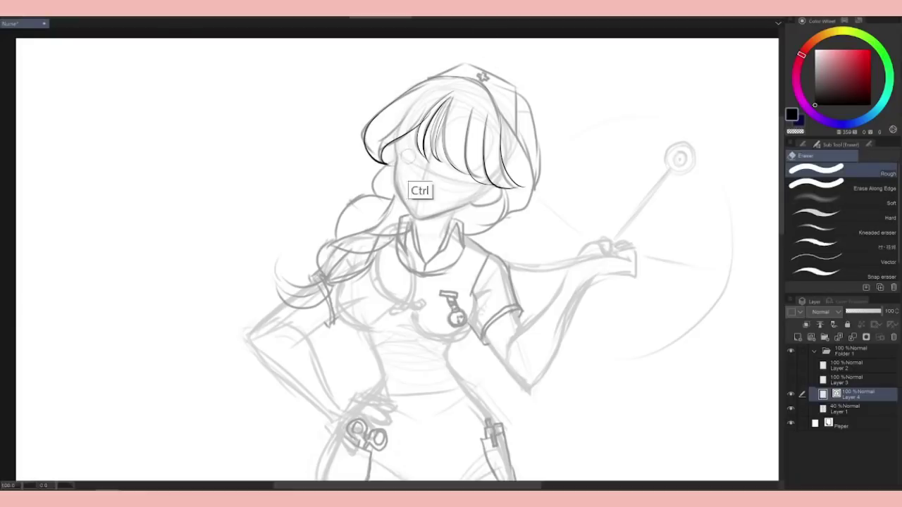
pyautogui.press('p')
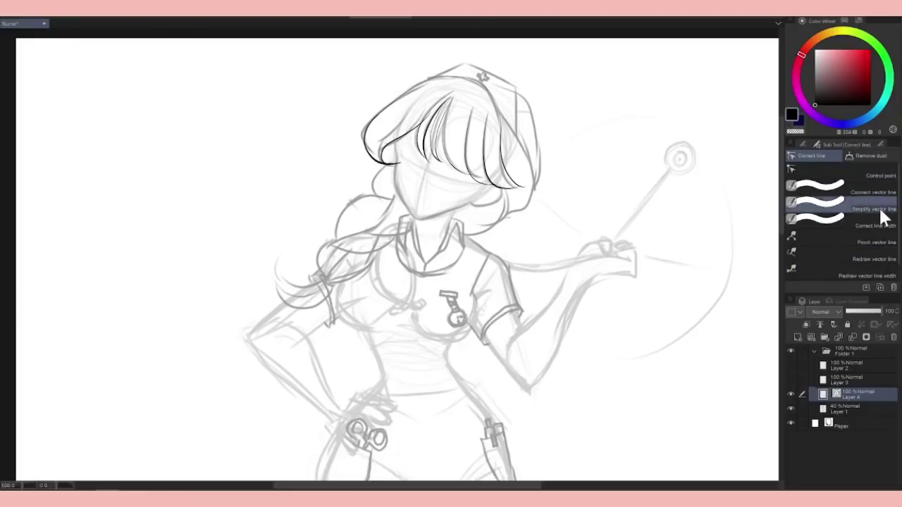
# Ink the cheek and jaw contour of the face, plus the small curve under the bangs at the far cheek
pyautogui.moveTo(397, 143)
pyautogui.mouseDown()
pyautogui.moveTo(422, 217)
pyautogui.moveTo(471, 203)
pyautogui.mouseUp()
pyautogui.hotkey('ctrl', 'z')
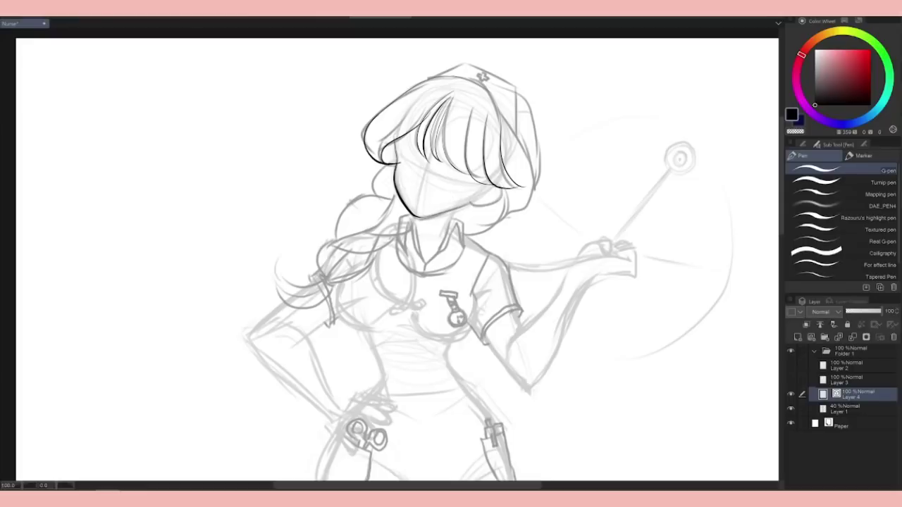
pyautogui.press('e')
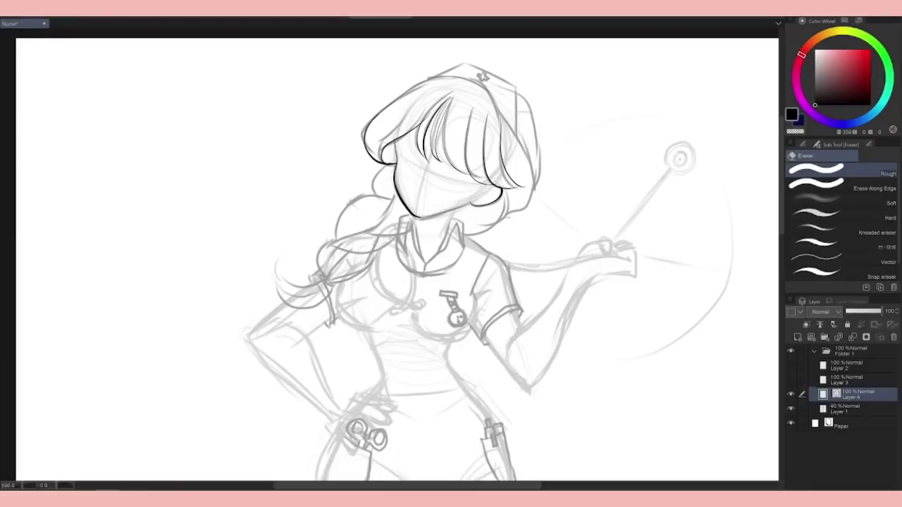
pyautogui.press('p')
# Ink the neck lines, the V-shaped neckline and the collar flap on the far side
pyautogui.moveTo(413, 217); pyautogui.dragTo(425, 268)
pyautogui.hotkey('ctrl', 'z')
pyautogui.hotkey('ctrl', 'z')
pyautogui.moveTo(458, 223)
pyautogui.mouseDown()
pyautogui.moveTo(462, 251)
pyautogui.moveTo(431, 261)
pyautogui.mouseUp()
pyautogui.hotkey('ctrl', 'z')
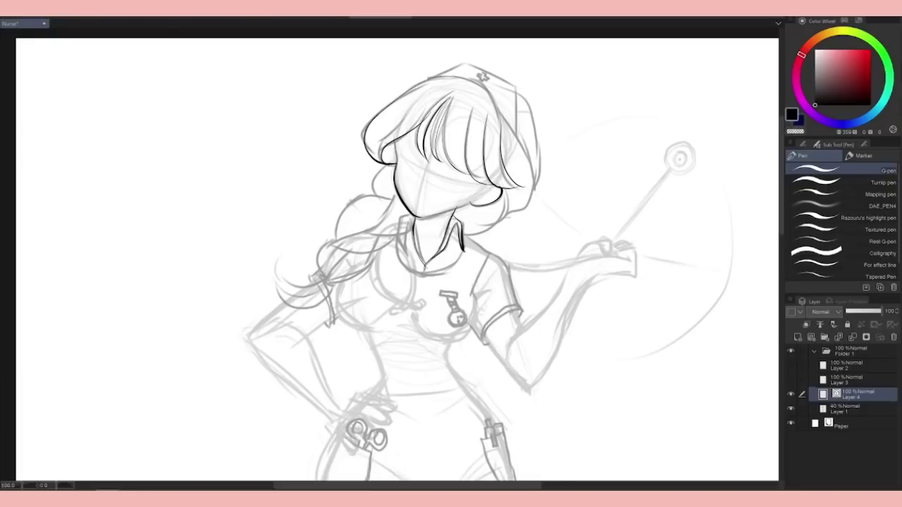
# Ink the collar flap on the braid side, following the folded shape in the sketch
pyautogui.moveTo(414, 213); pyautogui.dragTo(399, 260)
pyautogui.hotkey('ctrl', 'z')
pyautogui.moveTo(413, 212); pyautogui.dragTo(397, 247)
pyautogui.moveTo(416, 236)
pyautogui.mouseDown()
pyautogui.moveTo(399, 248)
pyautogui.moveTo(407, 260)
pyautogui.mouseUp()
pyautogui.hotkey('ctrl', 'z')
pyautogui.hotkey('ctrl', 'z')
pyautogui.moveTo(413, 220)
pyautogui.mouseDown()
pyautogui.moveTo(399, 249)
pyautogui.moveTo(402, 231)
pyautogui.mouseUp()
pyautogui.hotkey('ctrl', 'z')
pyautogui.hotkey('ctrl', 'z')
# Clean up the lines around the chin and collar, and check the braid-side collar flap's control points
pyautogui.press('e')
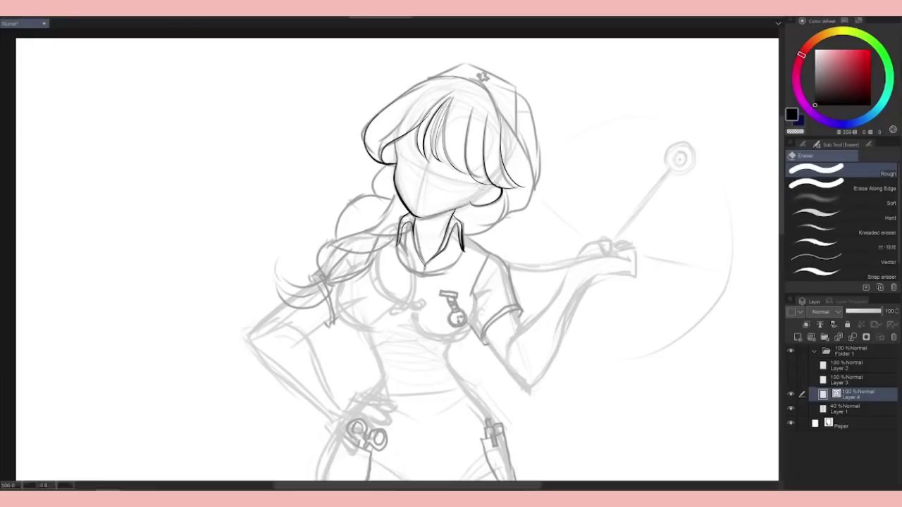
pyautogui.scroll(2, 510, 187)
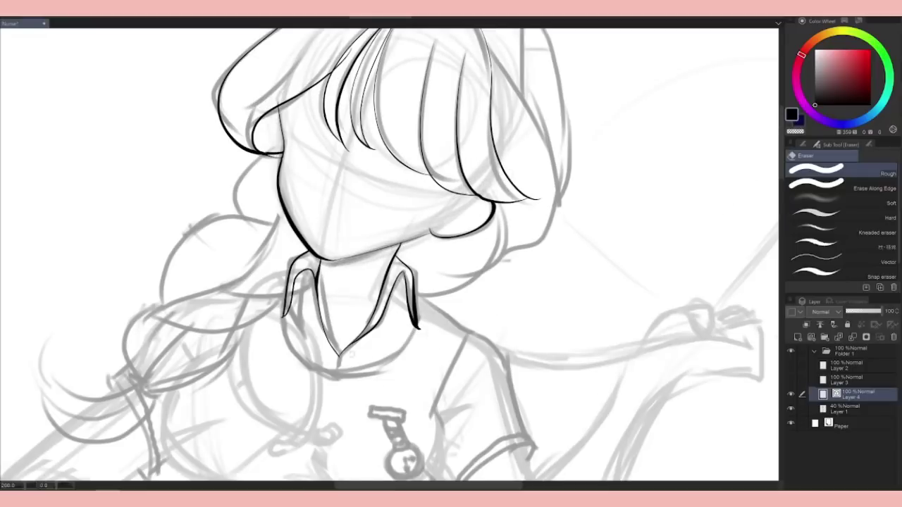
pyautogui.scroll(-1, 372, 304)
pyautogui.moveTo(391, 258); pyautogui.dragTo(424, 237)
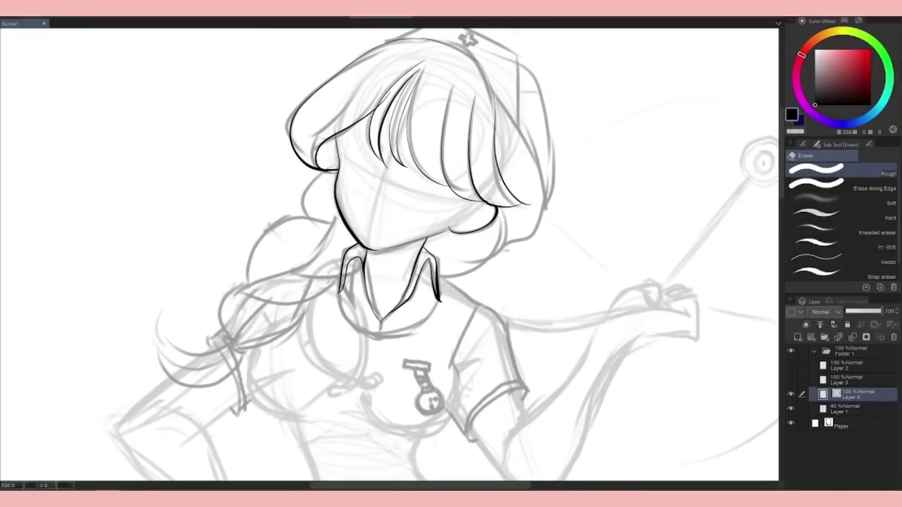
pyautogui.press('y')
pyautogui.press('y')
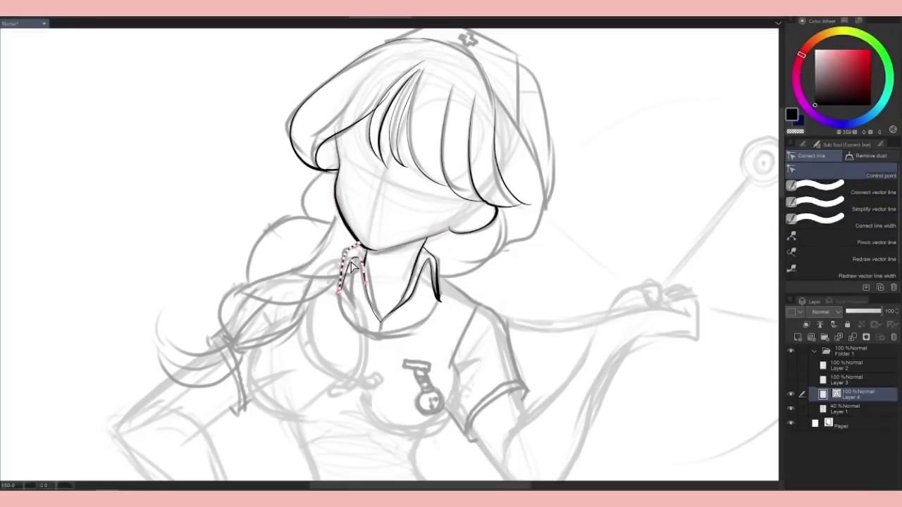
pyautogui.press('p')
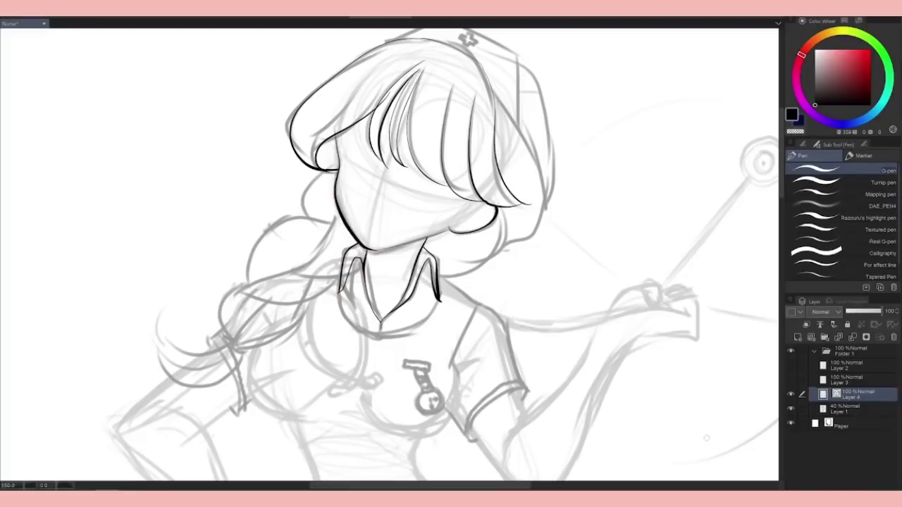
# With the Layer 1 sketch temporarily hidden, refine the inked bangs and crown outline by simplifying vector lines and adjusting control points
pyautogui.hotkey('ctrl', '0')
pyautogui.click(790, 409)
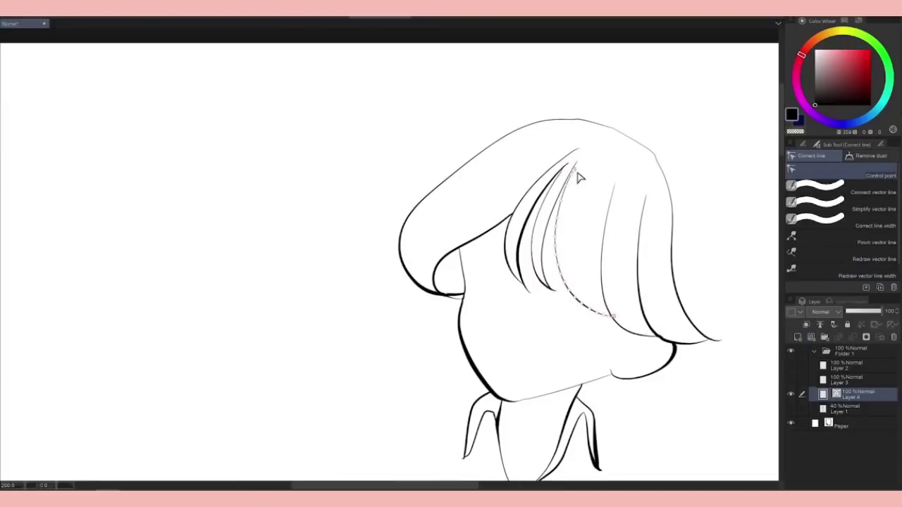
pyautogui.click(663, 344)
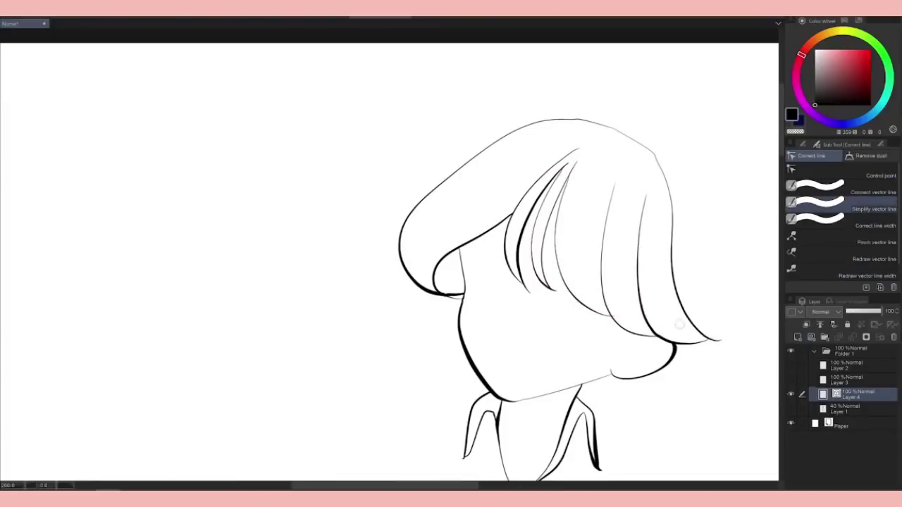
pyautogui.press('e')
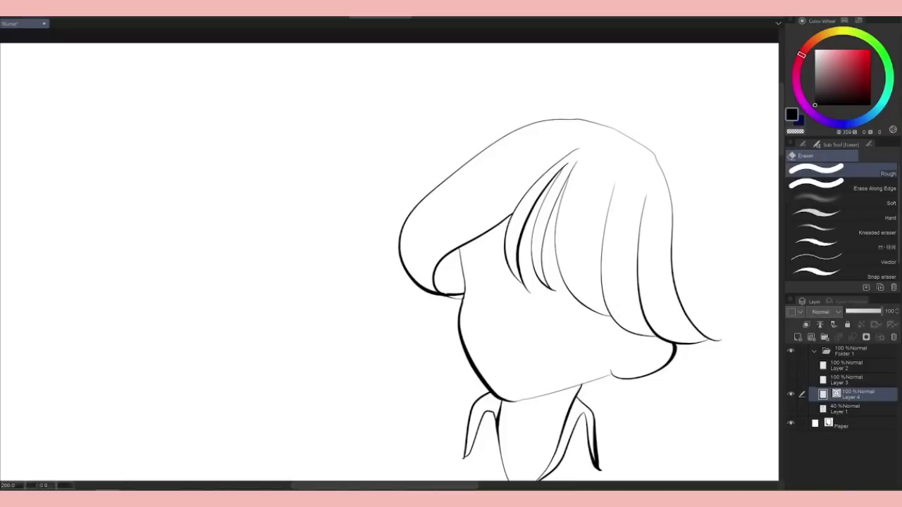
pyautogui.press('y')
pyautogui.click(848, 176)
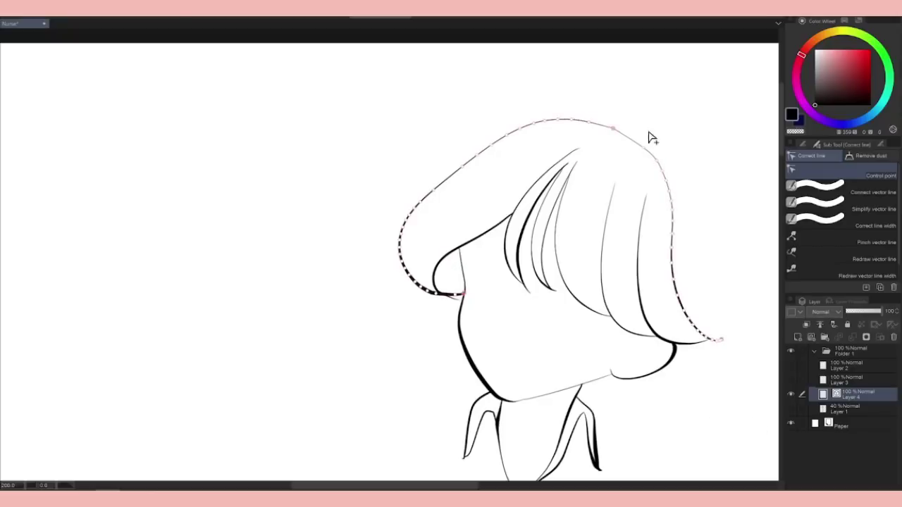
pyautogui.click(790, 407)
# Ink the nurse cap's outline and the long hair contour on the far side of the head down to the neck
pyautogui.hotkey('ctrl', '-')
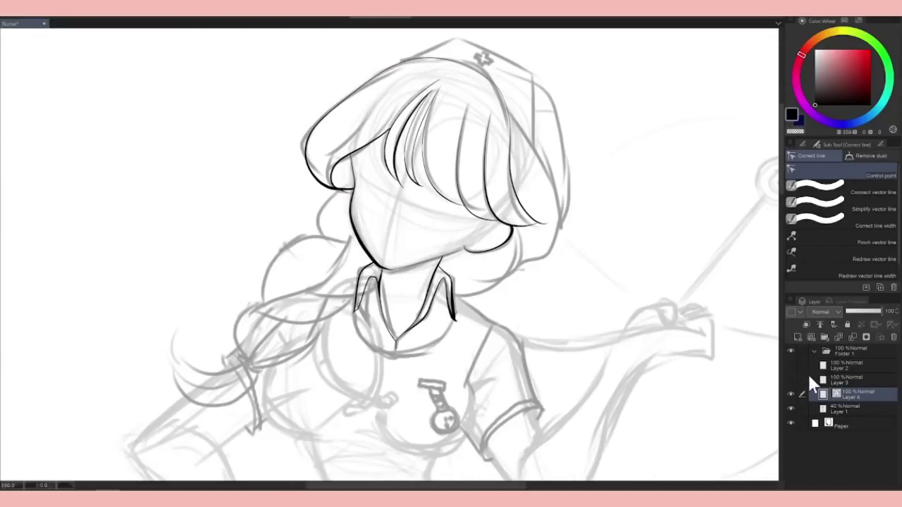
pyautogui.press('p')
pyautogui.scroll(2, 451, 253)
pyautogui.moveTo(405, 91); pyautogui.dragTo(536, 107)
pyautogui.moveTo(535, 109)
pyautogui.mouseDown()
pyautogui.moveTo(525, 301)
pyautogui.moveTo(482, 325)
pyautogui.mouseUp()
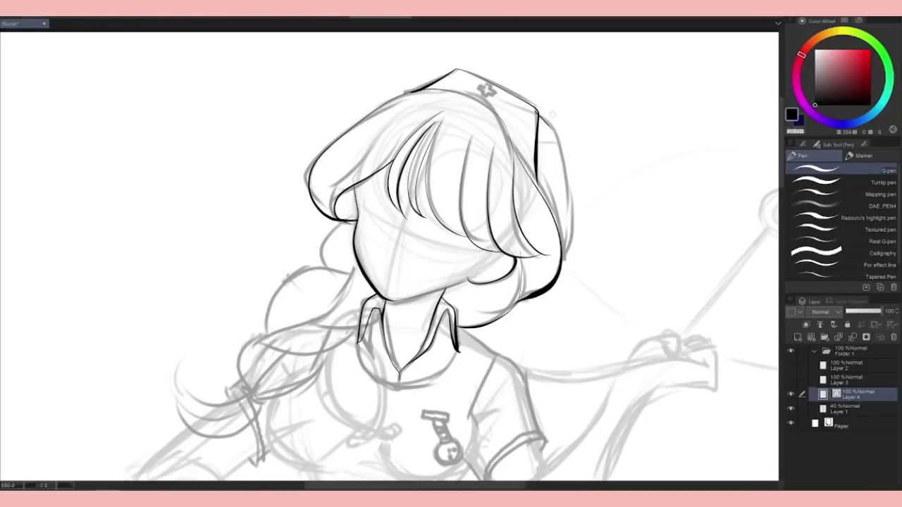
pyautogui.moveTo(554, 133)
pyautogui.mouseDown()
pyautogui.moveTo(560, 285)
pyautogui.moveTo(670, 264)
pyautogui.mouseUp()
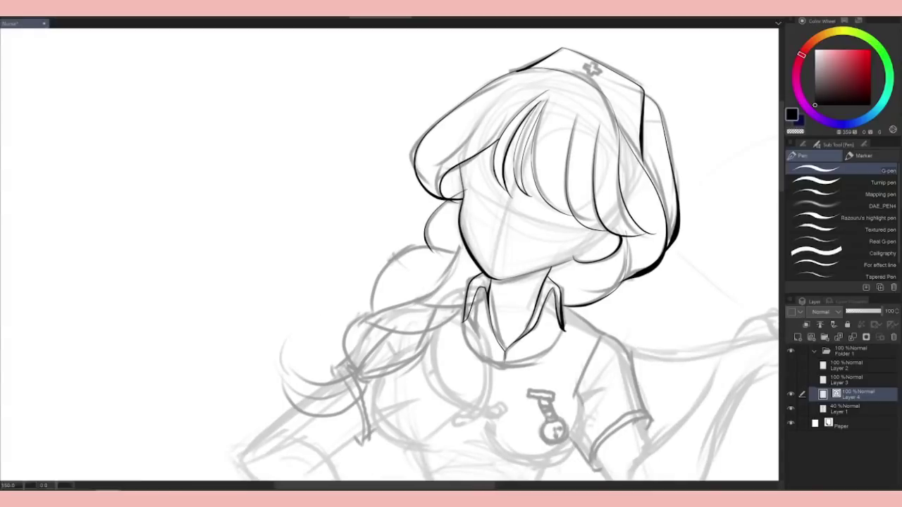
# Try to ink the hair loop beside the jaw and the large upper loop of the braid
pyautogui.moveTo(437, 255); pyautogui.dragTo(353, 328)
pyautogui.hotkey('ctrl', 'z')
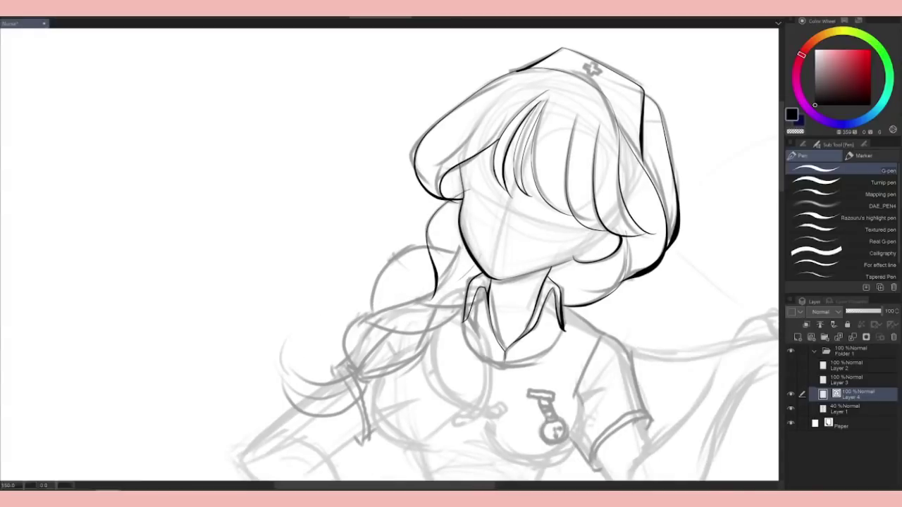
pyautogui.moveTo(458, 278); pyautogui.dragTo(346, 363)
pyautogui.hotkey('ctrl', 'z')
pyautogui.moveTo(384, 308)
pyautogui.mouseDown()
pyautogui.moveTo(436, 295)
pyautogui.moveTo(427, 243)
pyautogui.mouseUp()
pyautogui.hotkey('ctrl', 'z')
pyautogui.moveTo(423, 303); pyautogui.dragTo(472, 266)
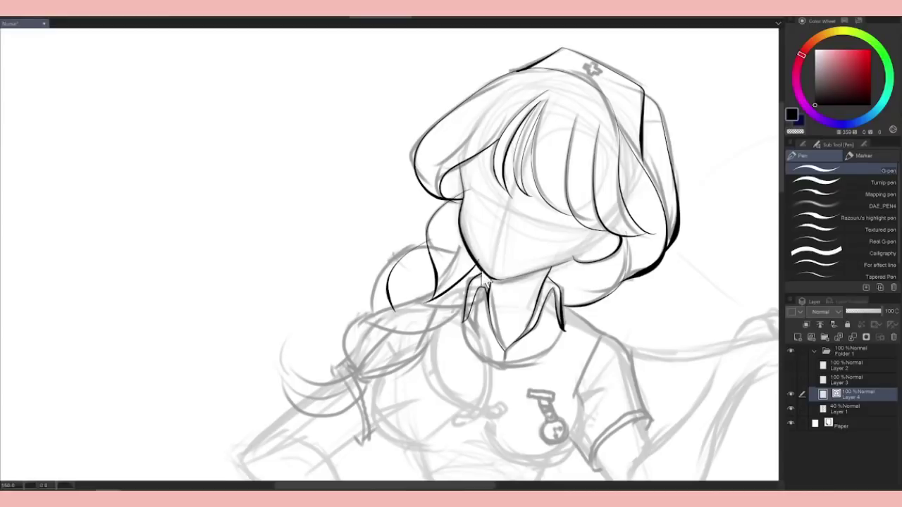
pyautogui.hotkey('ctrl', 'z')
pyautogui.moveTo(423, 300); pyautogui.dragTo(466, 251)
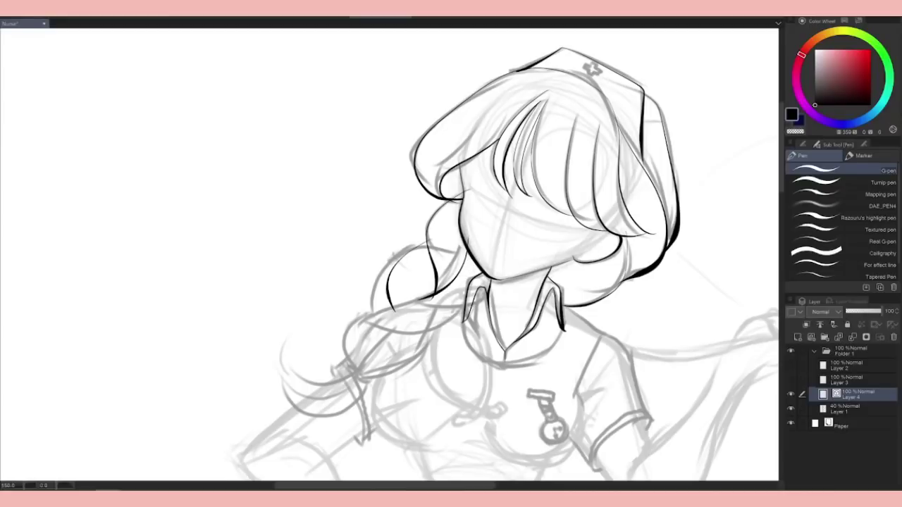
# Try to ink the crossing strands of the middle braid section over the collar and shoulder
pyautogui.moveTo(473, 308); pyautogui.dragTo(416, 303)
pyautogui.hotkey('ctrl', 'z')
pyautogui.moveTo(469, 308); pyautogui.dragTo(415, 300)
pyautogui.moveTo(435, 310); pyautogui.dragTo(400, 369)
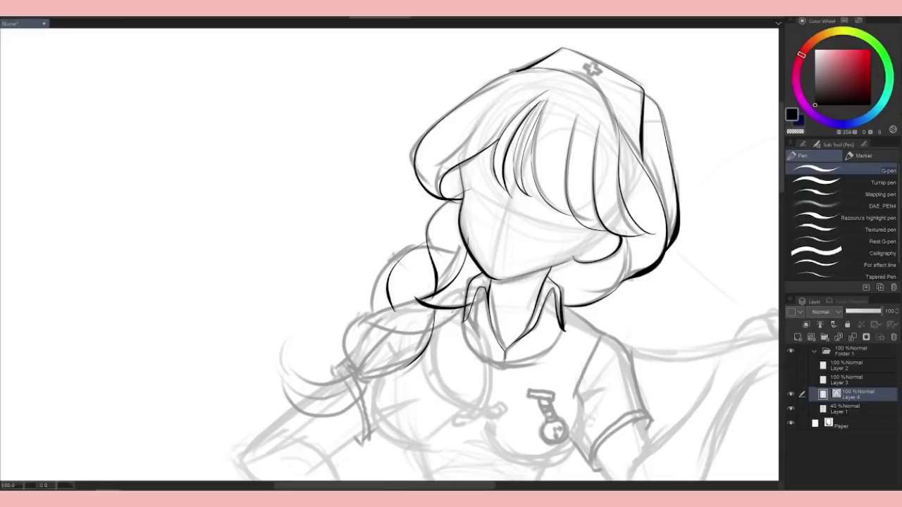
pyautogui.moveTo(461, 317); pyautogui.dragTo(413, 364)
pyautogui.hotkey('ctrl', 'z')
pyautogui.hotkey('ctrl', 'z')
pyautogui.moveTo(435, 310); pyautogui.dragTo(401, 370)
pyautogui.moveTo(486, 312); pyautogui.dragTo(421, 341)
# Erase all the inked braid strokes beside the neck and shoulder
pyautogui.press('e')
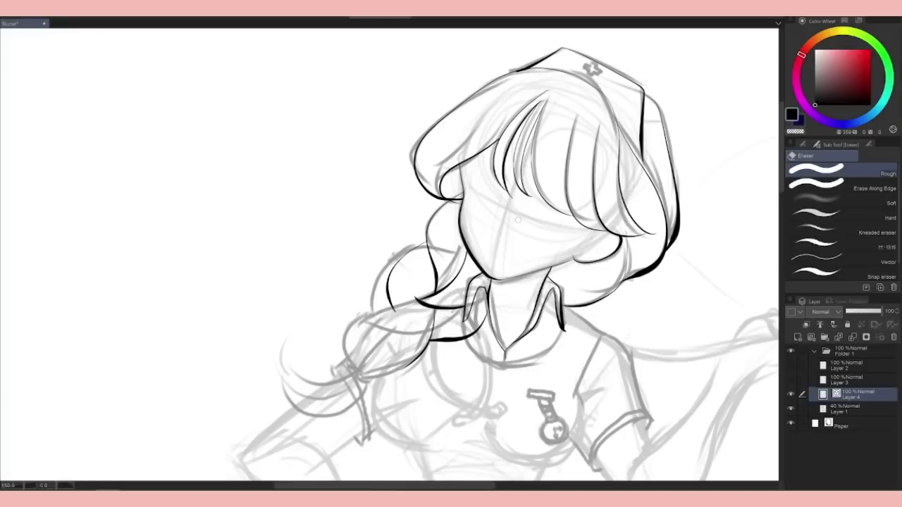
pyautogui.press('p')
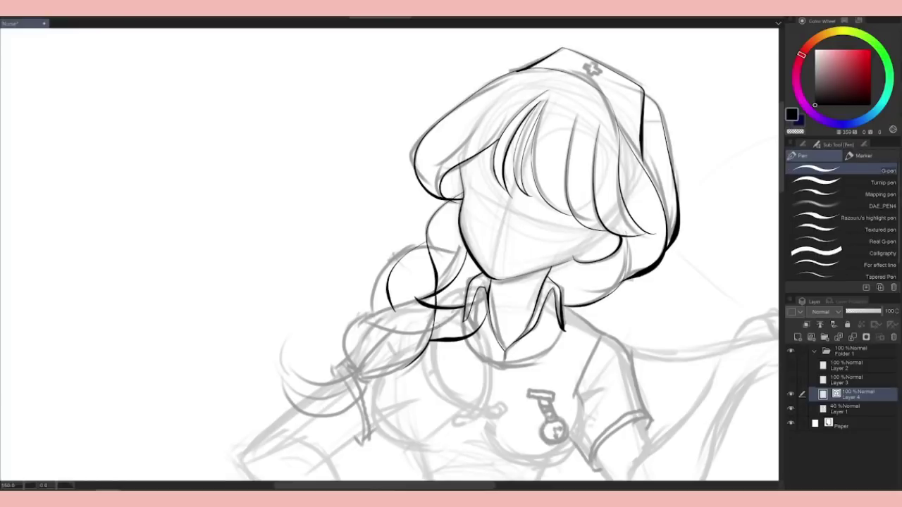
pyautogui.press('e')
pyautogui.moveTo(425, 295); pyautogui.dragTo(448, 324)
pyautogui.press('p')
pyautogui.press('e')
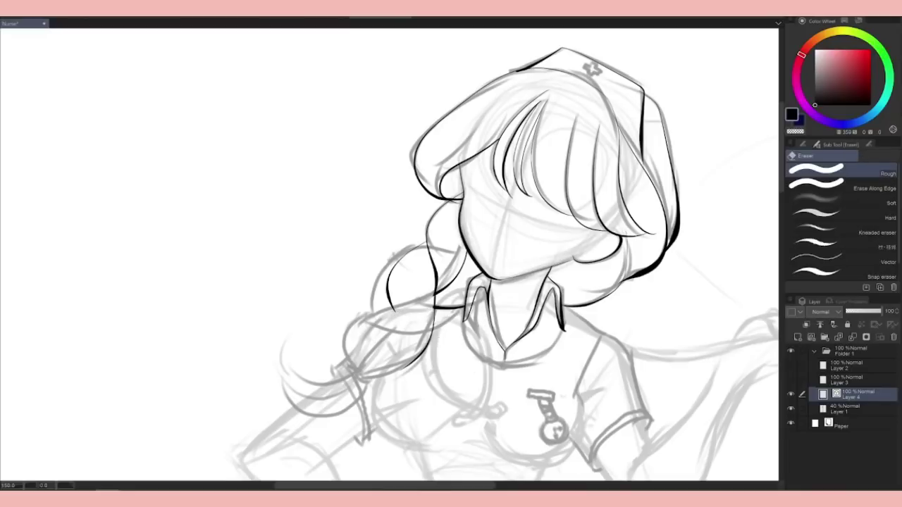
pyautogui.moveTo(412, 359)
pyautogui.mouseDown()
pyautogui.moveTo(451, 299)
pyautogui.moveTo(394, 246)
pyautogui.mouseUp()
pyautogui.press('p')
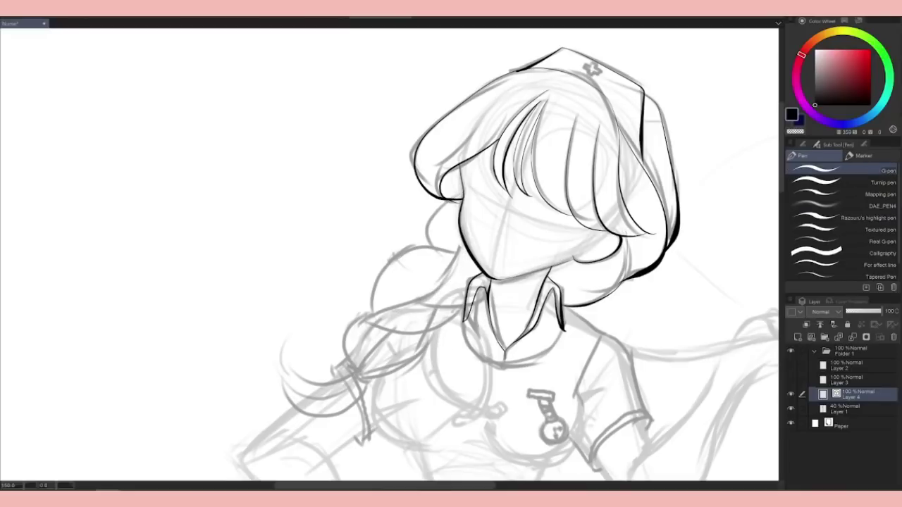
# Ink a fine strand inside the near side lock, the hair loop beside the jaw and the braid's large upper loop
pyautogui.moveTo(499, 100)
pyautogui.mouseDown()
pyautogui.moveTo(439, 169)
pyautogui.moveTo(437, 252)
pyautogui.moveTo(379, 307)
pyautogui.mouseUp()
pyautogui.hotkey('ctrl', 'z')
pyautogui.moveTo(455, 248)
pyautogui.mouseDown()
pyautogui.moveTo(369, 303)
pyautogui.moveTo(381, 313)
pyautogui.moveTo(374, 307)
pyautogui.mouseUp()
pyautogui.hotkey('ctrl', 'z')
pyautogui.hotkey('ctrl', 'z')
pyautogui.hotkey('ctrl', 'z')
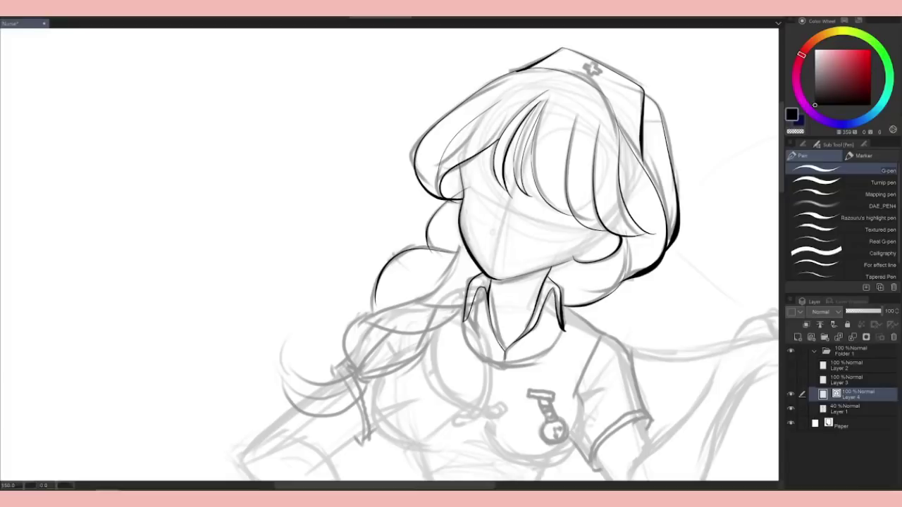
pyautogui.hotkey('ctrl', 'z')
pyautogui.moveTo(461, 241)
pyautogui.mouseDown()
pyautogui.moveTo(420, 293)
pyautogui.moveTo(378, 316)
pyautogui.mouseUp()
pyautogui.hotkey('ctrl', 'z')
pyautogui.hotkey('ctrl', 'z')
# Ink the crossing strands of the braid's middle section and the lower edge curving to the hair tie
pyautogui.moveTo(488, 299)
pyautogui.mouseDown()
pyautogui.moveTo(408, 308)
pyautogui.moveTo(370, 335)
pyautogui.mouseUp()
pyautogui.hotkey('ctrl', 'z')
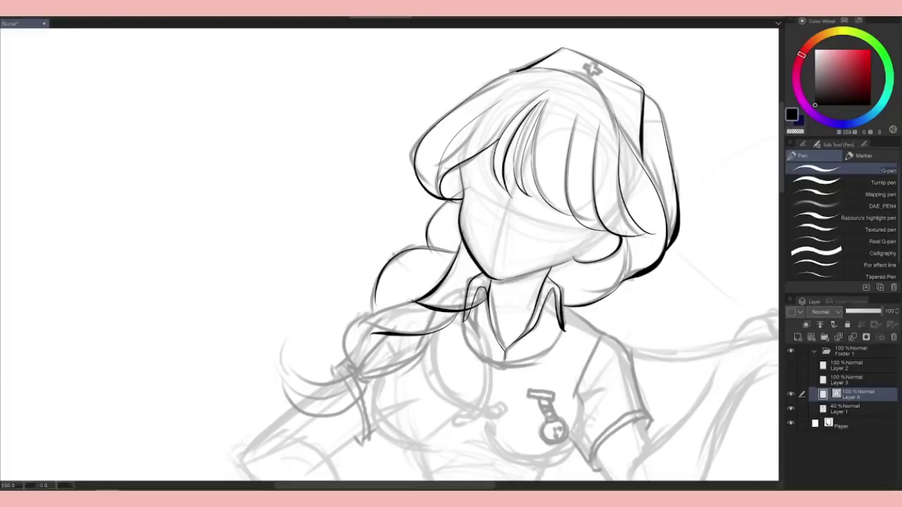
pyautogui.moveTo(416, 303)
pyautogui.mouseDown()
pyautogui.moveTo(378, 331)
pyautogui.moveTo(362, 327)
pyautogui.mouseUp()
pyautogui.hotkey('ctrl', 'z')
pyautogui.hotkey('ctrl', 'z')
pyautogui.moveTo(414, 301); pyautogui.dragTo(370, 336)
pyautogui.moveTo(434, 326); pyautogui.dragTo(361, 379)
pyautogui.hotkey('ctrl', 'z')
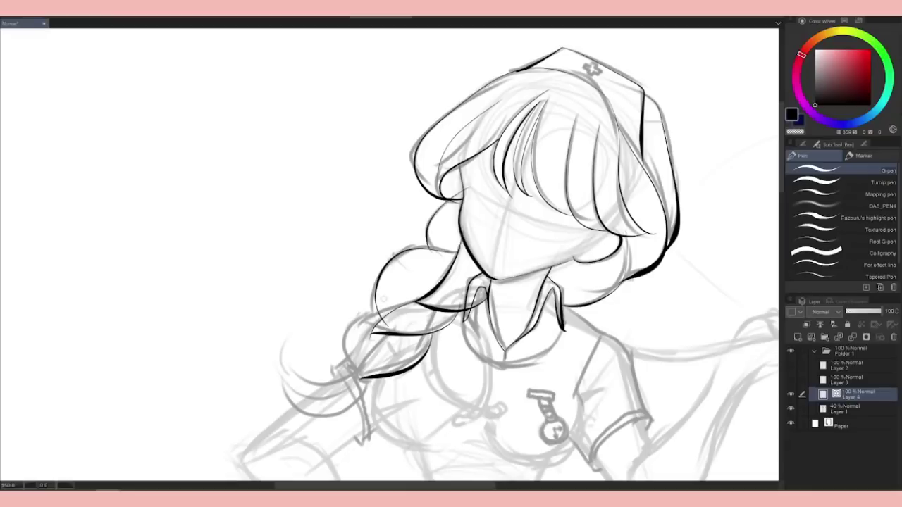
# Ink the outer edge of the lower braid section from the upper loop down to the hair tie
pyautogui.moveTo(384, 297); pyautogui.dragTo(359, 384)
pyautogui.hotkey('ctrl', 'z')
pyautogui.hotkey('ctrl', 'z')
pyautogui.moveTo(363, 314); pyautogui.dragTo(358, 383)
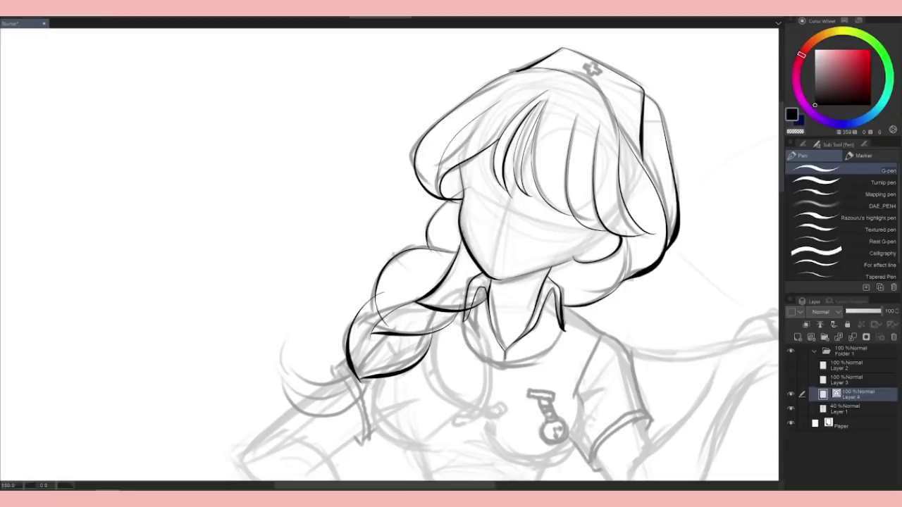
# Try to erase the collar line where the braid strand crosses it
pyautogui.press('e')
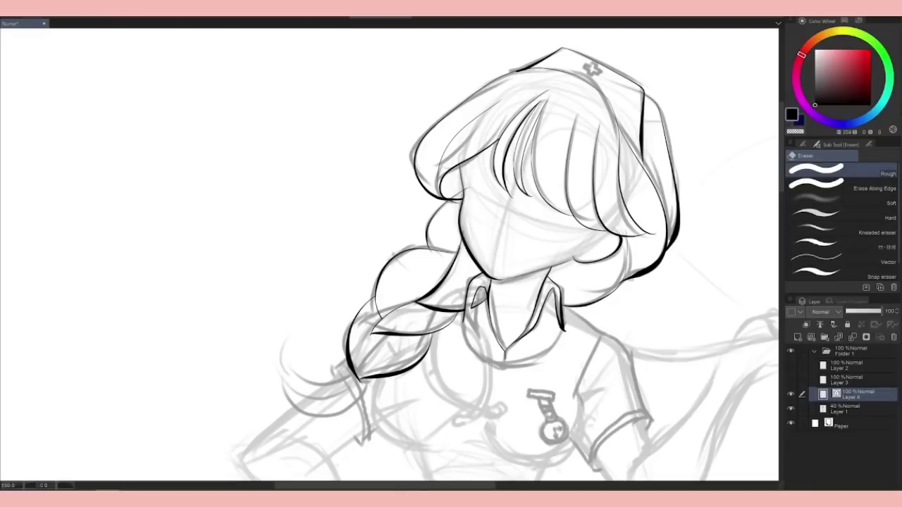
pyautogui.hotkey('ctrl', 'z')
pyautogui.hotkey('ctrl', 'y')
pyautogui.press('y')
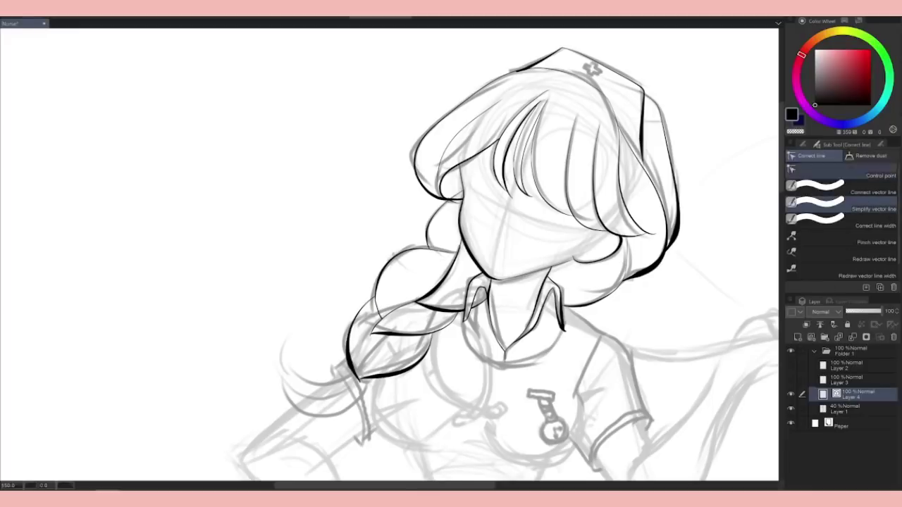
pyautogui.press('p')
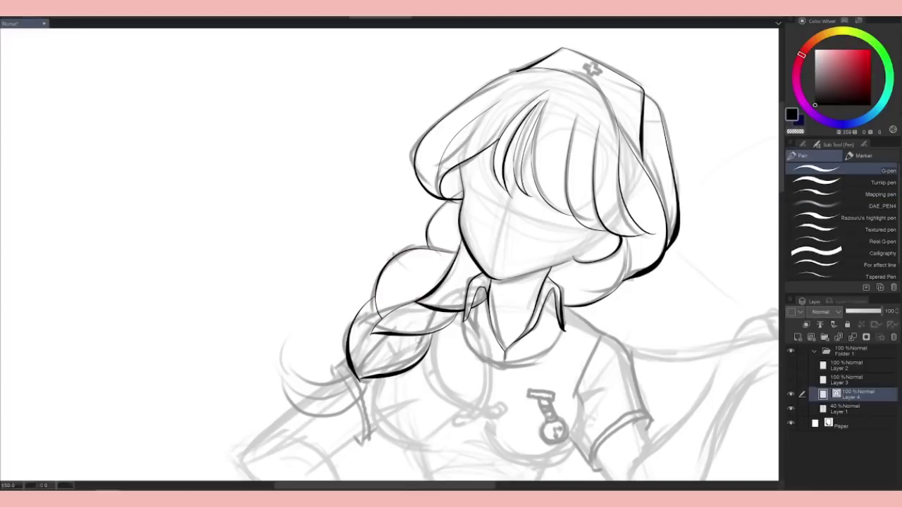
pyautogui.hotkey('ctrl', 'z')
pyautogui.hotkey('ctrl', 'y')
pyautogui.hotkey('ctrl', 'z')
# Ink the inner strand of the lower braid section and the small hair tie at its end
pyautogui.moveTo(370, 337); pyautogui.dragTo(360, 379)
pyautogui.hotkey('ctrl', 'z')
pyautogui.moveTo(369, 336)
pyautogui.mouseDown()
pyautogui.moveTo(358, 378)
pyautogui.moveTo(447, 338)
pyautogui.mouseUp()
pyautogui.hotkey('ctrl', 'z')
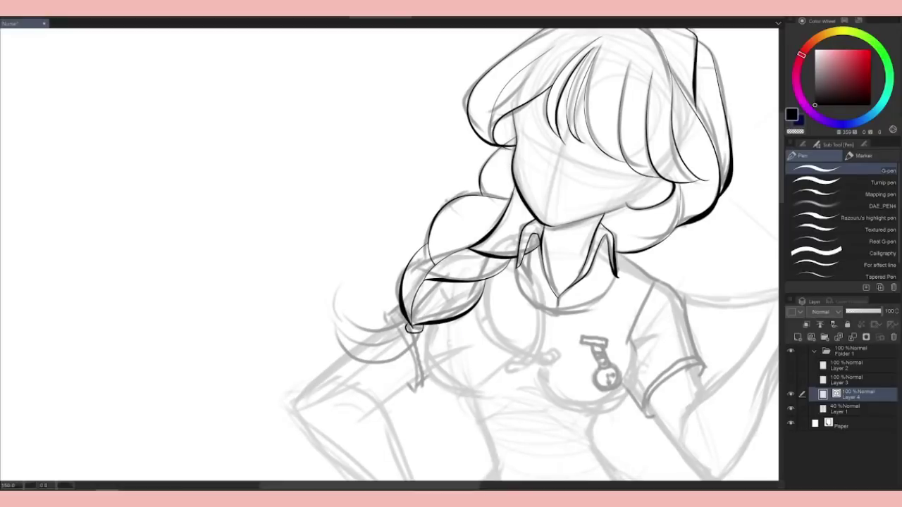
# Ink the outer curve and the upper inner curve of the braid's tail tuft beyond the hair tie
pyautogui.moveTo(345, 302); pyautogui.dragTo(406, 363)
pyautogui.moveTo(343, 292)
pyautogui.mouseDown()
pyautogui.moveTo(406, 332)
pyautogui.moveTo(359, 328)
pyautogui.moveTo(344, 287)
pyautogui.mouseUp()
pyautogui.hotkey('ctrl', 'z')
pyautogui.hotkey('ctrl', 'z')
pyautogui.moveTo(407, 334)
pyautogui.mouseDown()
pyautogui.moveTo(340, 290)
pyautogui.moveTo(367, 284)
pyautogui.mouseUp()
pyautogui.hotkey('ctrl', 'z')
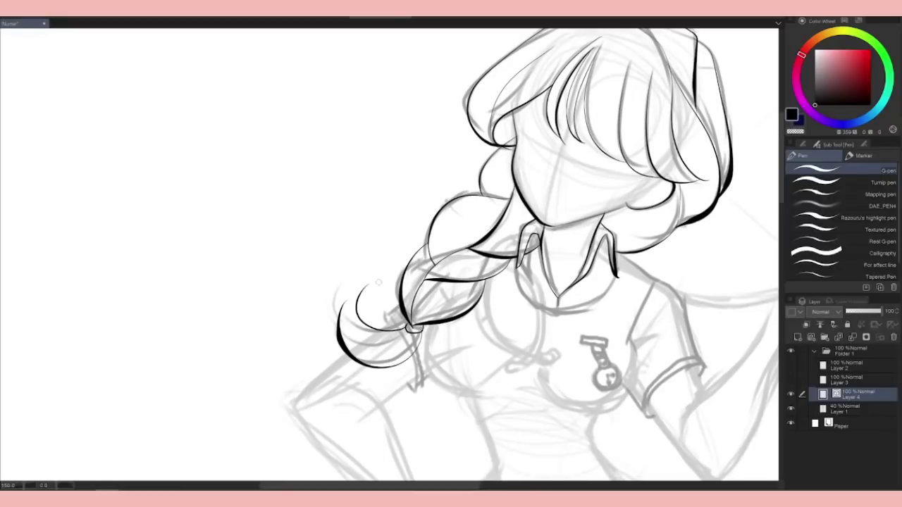
# Ink thin curved strands inside the braid's tail tuft, following the sweep of its outer curve
pyautogui.moveTo(349, 321); pyautogui.dragTo(387, 340)
pyautogui.hotkey('ctrl', 'z')
pyautogui.moveTo(368, 285)
pyautogui.mouseDown()
pyautogui.moveTo(384, 338)
pyautogui.moveTo(347, 336)
pyautogui.moveTo(346, 343)
pyautogui.mouseUp()
pyautogui.hotkey('ctrl', 'z')
pyautogui.hotkey('ctrl', 'z')
pyautogui.hotkey('ctrl', 'z')
pyautogui.hotkey('ctrl', 'z')
pyautogui.moveTo(348, 299); pyautogui.dragTo(348, 335)
pyautogui.hotkey('ctrl', 'z')
pyautogui.hotkey('ctrl', 'z')
# Adjust the vector control points of the small hair tie at the end of the braid
pyautogui.press('e')
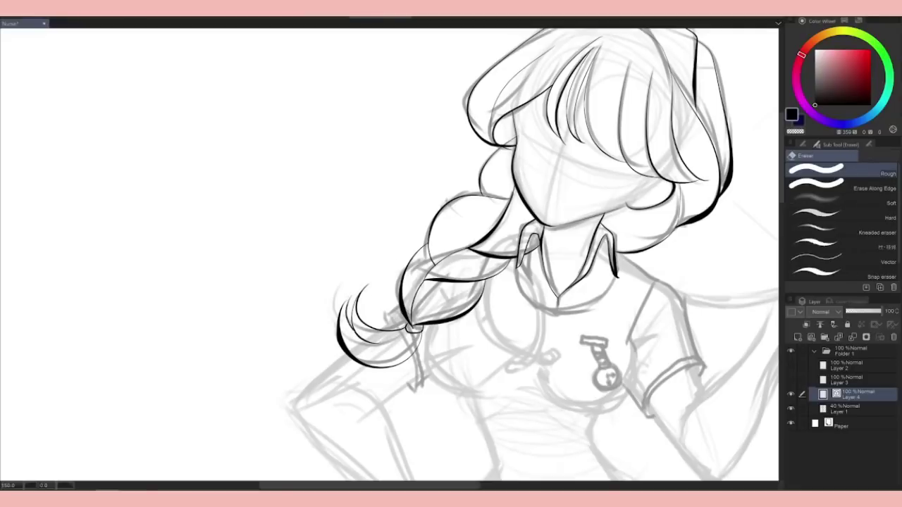
pyautogui.hotkey('ctrl', '+')
pyautogui.press('y')
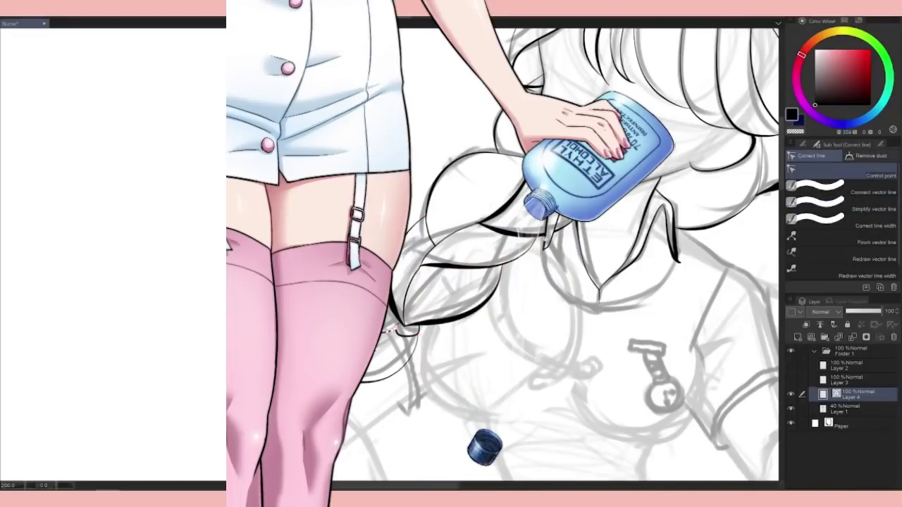
# Hide the sketch Layer 1 to check the line art on its own, and show it again
pyautogui.scroll(-2, 606, 366)
pyautogui.click(790, 408)
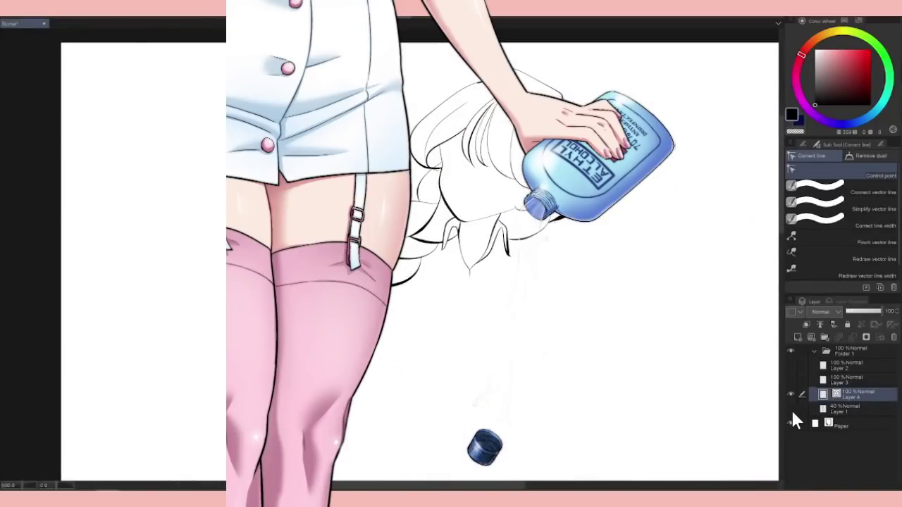
pyautogui.click(790, 408)
# Ink the fingers of the hand resting on the hip over the sketch with the G-pen
pyautogui.press('p')
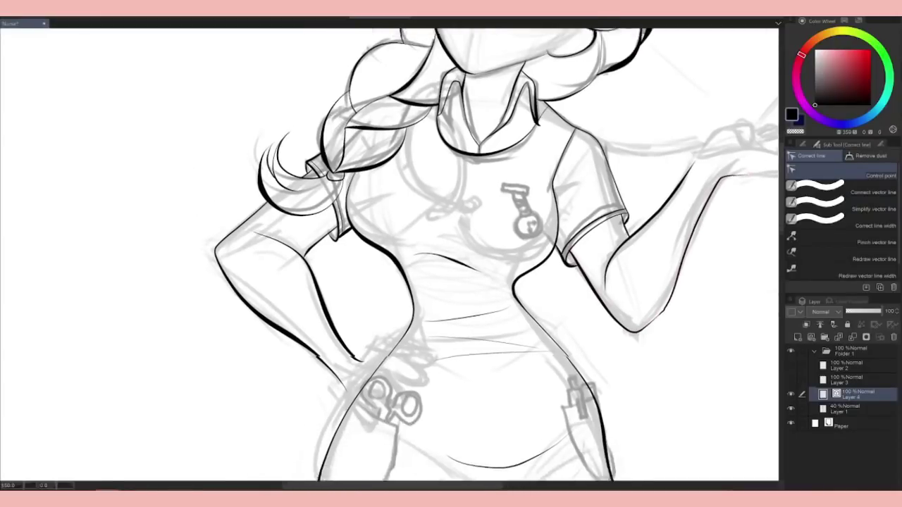
pyautogui.scroll(-2, 389, 254)
pyautogui.press('p')
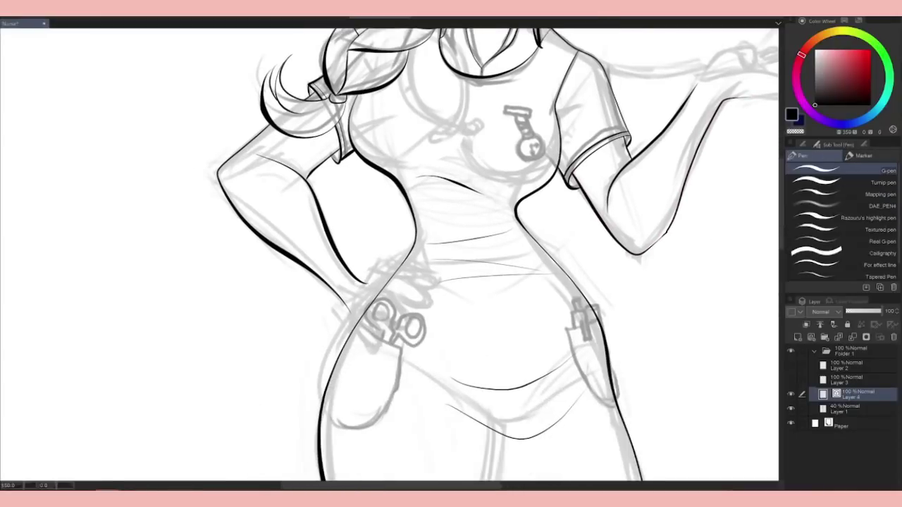
pyautogui.moveTo(367, 280); pyautogui.dragTo(426, 296)
pyautogui.hotkey('ctrl', 'z')
pyautogui.moveTo(366, 280); pyautogui.dragTo(428, 294)
pyautogui.hotkey('ctrl', 'z')
pyautogui.hotkey('ctrl', 'z')
pyautogui.moveTo(368, 279); pyautogui.dragTo(426, 294)
pyautogui.moveTo(365, 294)
pyautogui.mouseDown()
pyautogui.moveTo(408, 312)
pyautogui.moveTo(385, 324)
pyautogui.mouseUp()
pyautogui.hotkey('ctrl', 'z')
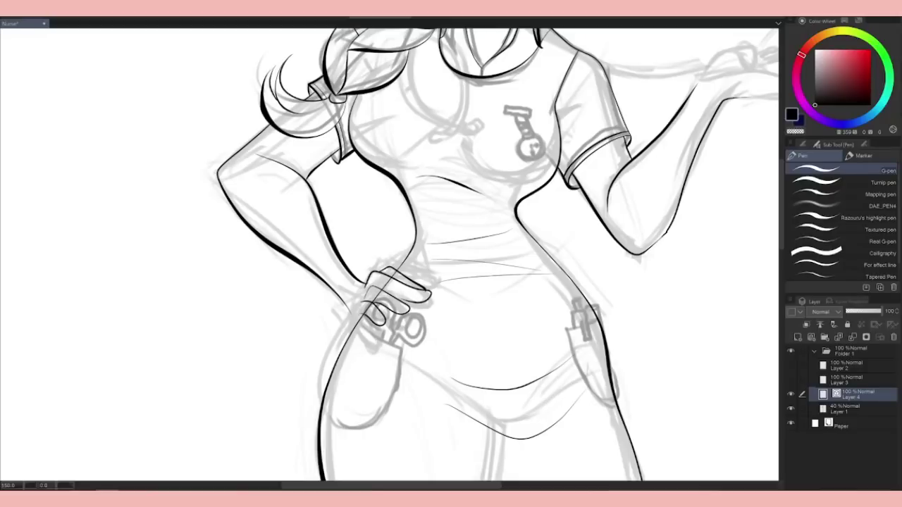
# Reshape the longest finger of the hand on the hip by moving its vector control points to shorten the tip
pyautogui.scroll(-5, 389, 253)
pyautogui.scroll(5, 389, 254)
pyautogui.press('e')
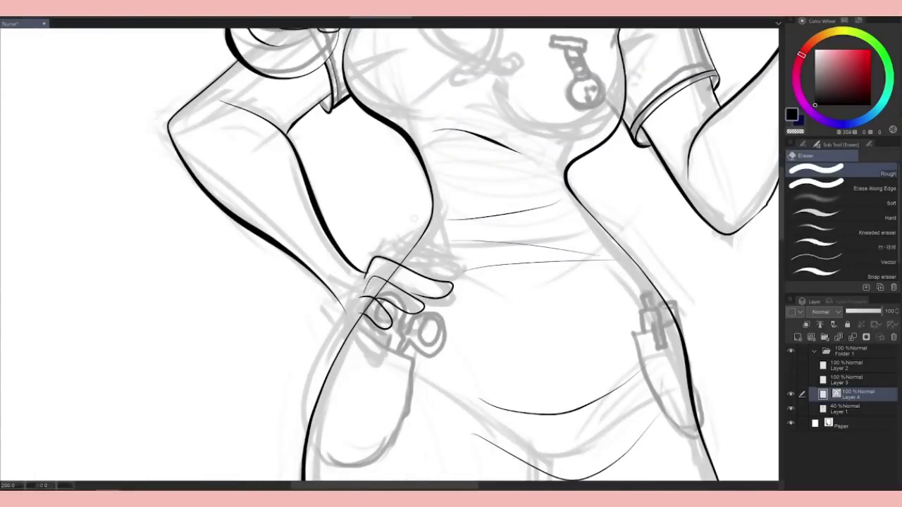
pyautogui.press('y')
pyautogui.moveTo(448, 290); pyautogui.dragTo(367, 264)
pyautogui.click(867, 175)
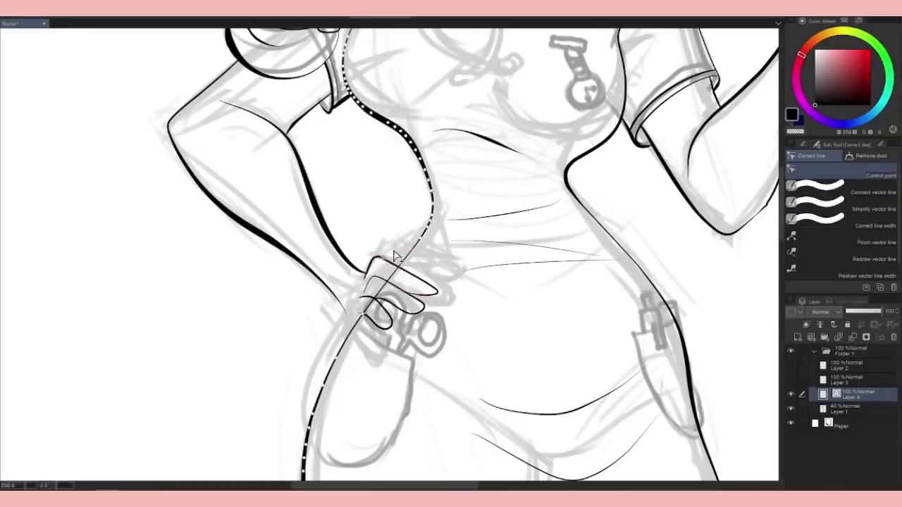
pyautogui.click(866, 209)
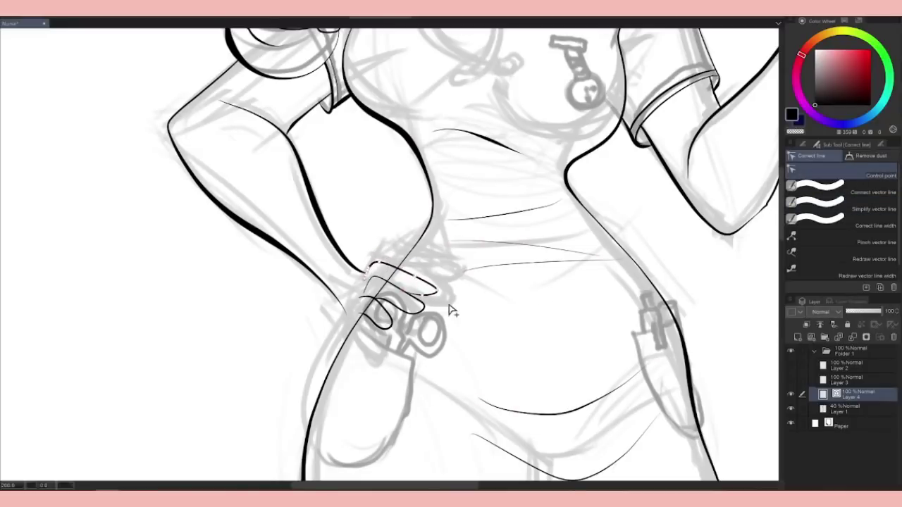
# Ink the uppermost finger and the thumb of the hand on the hip, erasing the overlapping line end at the wrist
pyautogui.press('p')
pyautogui.moveTo(384, 260); pyautogui.dragTo(441, 279)
pyautogui.press('e')
pyautogui.moveTo(365, 279); pyautogui.dragTo(371, 271)
pyautogui.press('p')
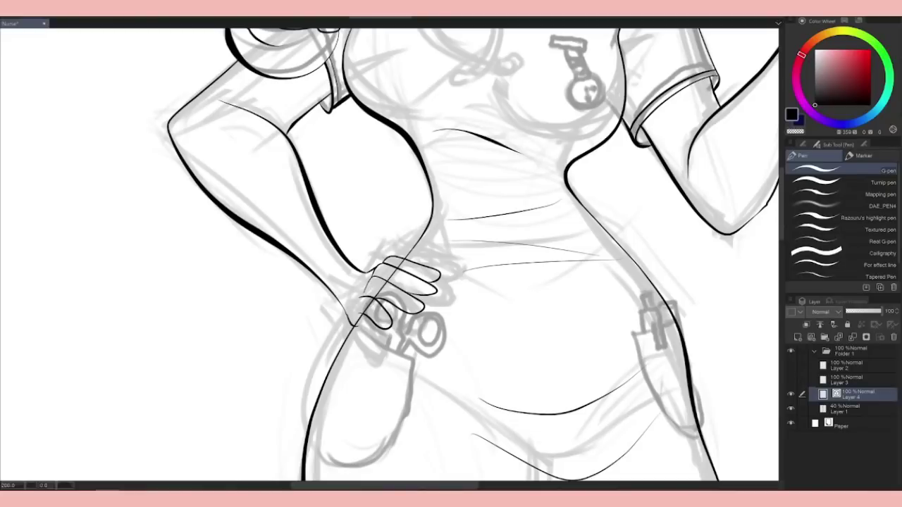
pyautogui.moveTo(418, 240); pyautogui.dragTo(381, 282)
pyautogui.press('e')
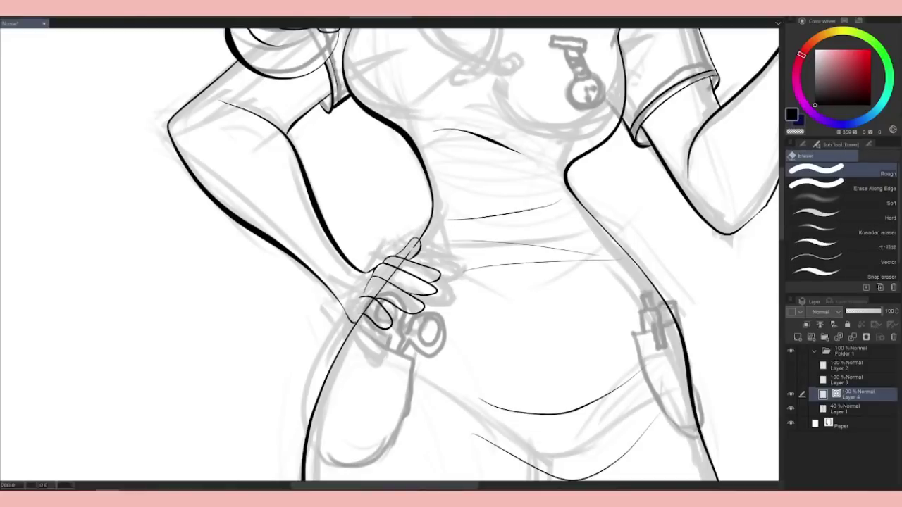
pyautogui.scroll(-3, 387, 254)
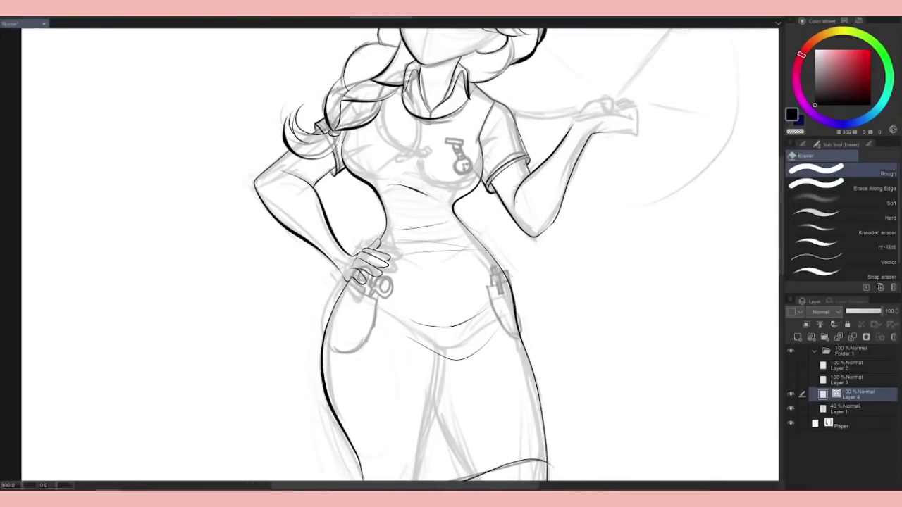
# Ink the upper contour of the raised hand from the wrist to the thumb
pyautogui.press('p')
pyautogui.scroll(2, 387, 254)
pyautogui.moveTo(520, 212)
pyautogui.mouseDown()
pyautogui.moveTo(577, 171)
pyautogui.moveTo(570, 197)
pyautogui.moveTo(620, 230)
pyautogui.moveTo(585, 188)
pyautogui.mouseUp()
pyautogui.hotkey('ctrl', 'z')
pyautogui.hotkey('ctrl', 'z')
# Ink the lower edge of the palm and the folded fingers of the raised hand
pyautogui.moveTo(566, 224)
pyautogui.mouseDown()
pyautogui.moveTo(610, 231)
pyautogui.moveTo(614, 193)
pyautogui.moveTo(612, 232)
pyautogui.mouseUp()
pyautogui.hotkey('ctrl', 'z')
pyautogui.hotkey('ctrl', 'z')
pyautogui.hotkey('ctrl', 'z')
pyautogui.moveTo(598, 187)
pyautogui.mouseDown()
pyautogui.moveTo(618, 229)
pyautogui.moveTo(601, 199)
pyautogui.moveTo(569, 225)
pyautogui.moveTo(603, 203)
pyautogui.moveTo(615, 231)
pyautogui.moveTo(609, 181)
pyautogui.mouseUp()
pyautogui.hotkey('ctrl', 'z')
pyautogui.hotkey('ctrl', 'z')
pyautogui.hotkey('ctrl', 'z')
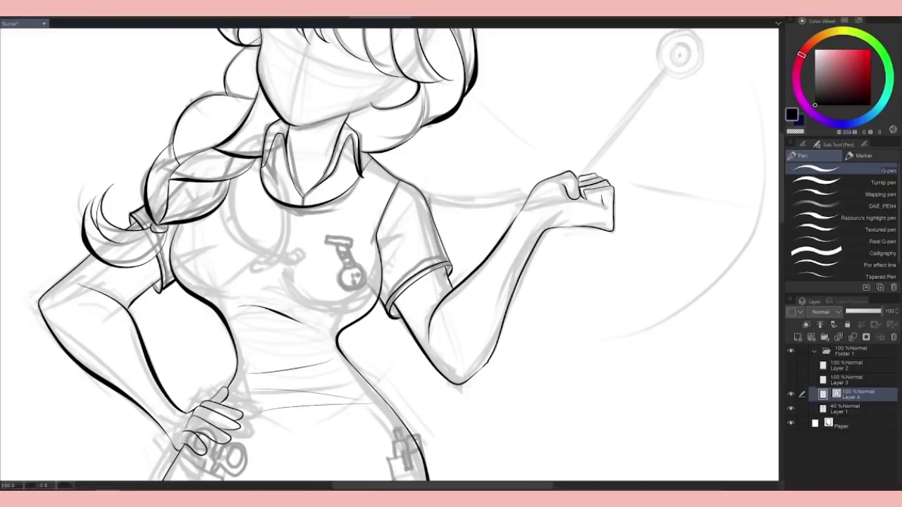
# Refine the finger and forearm lines of the raised arm with control points, and select the Simplify vector line tool
pyautogui.scroll(1, 640, 208)
pyautogui.press('y')
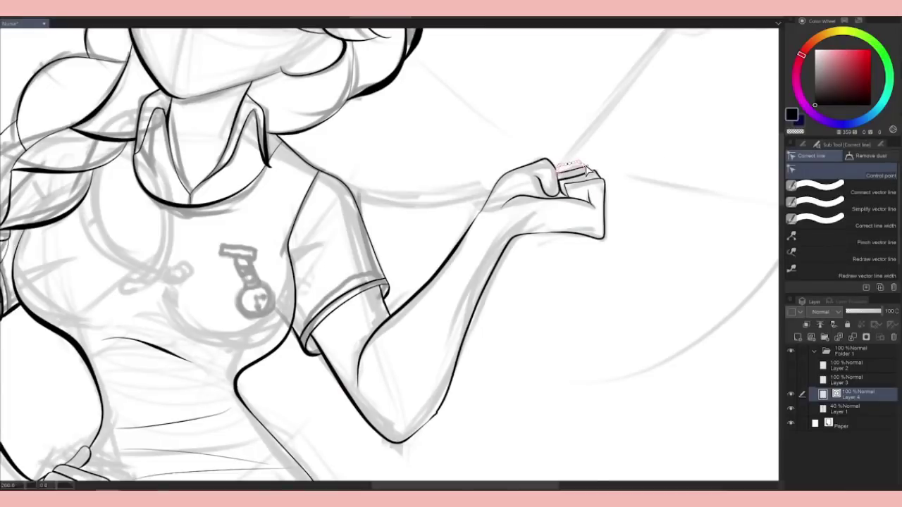
pyautogui.scroll(-1, 634, 252)
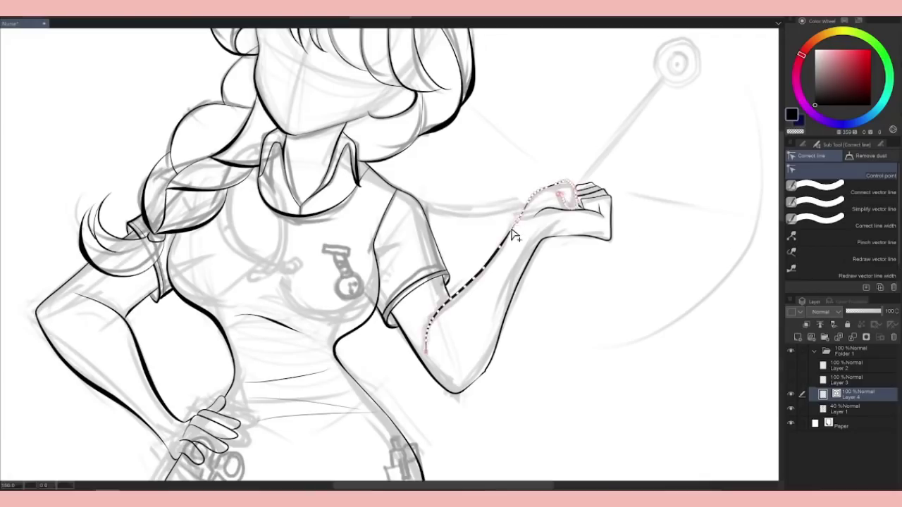
pyautogui.click(831, 205)
pyautogui.scroll(-3, 591, 254)
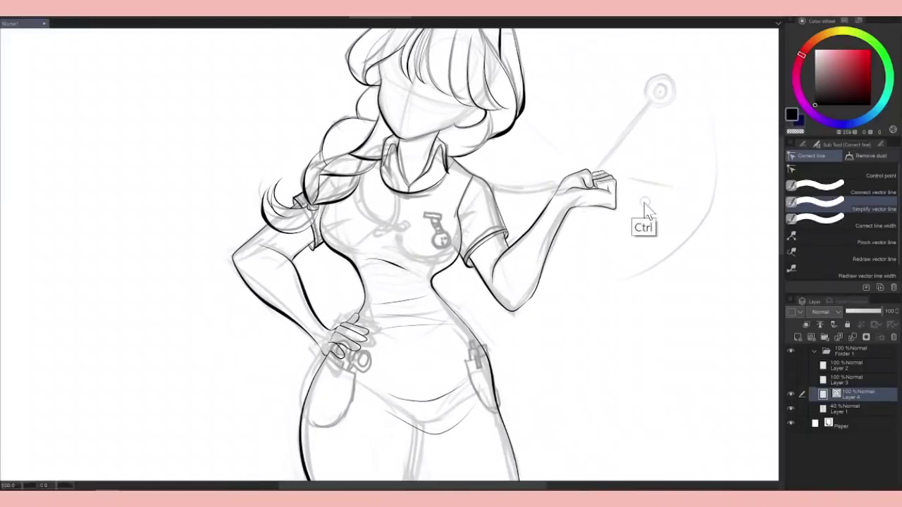
# Create a new vector layer above the body line art and switch back to the G-pen
pyautogui.scroll(-1, 636, 202)
pyautogui.scroll(-5, 620, 277)
pyautogui.scroll(5, 620, 277)
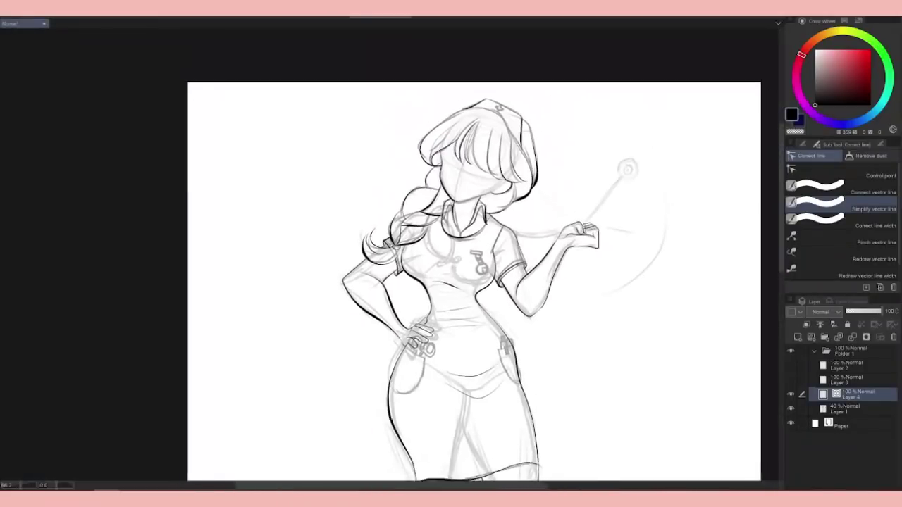
pyautogui.scroll(2, 571, 190)
pyautogui.hotkey('ctrl', 'shift', 'n')
pyautogui.press('p')
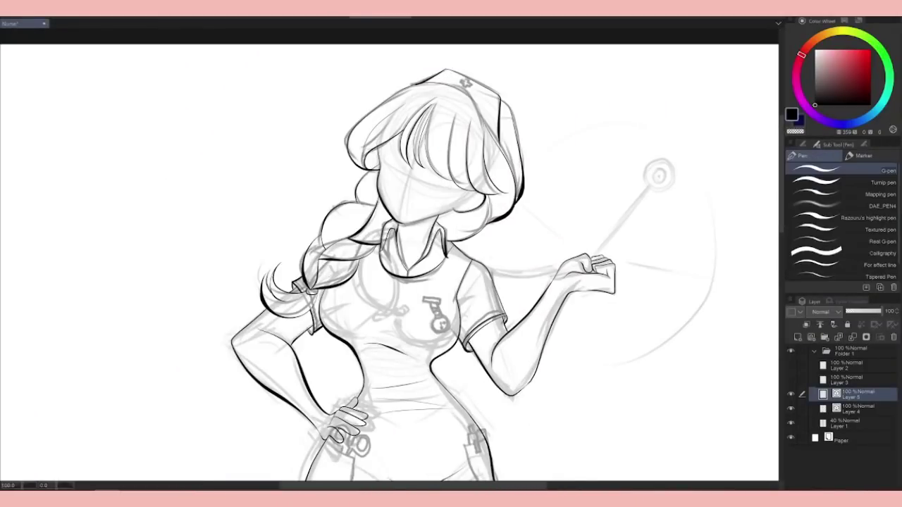
pyautogui.hscroll(-3, 451, 254)
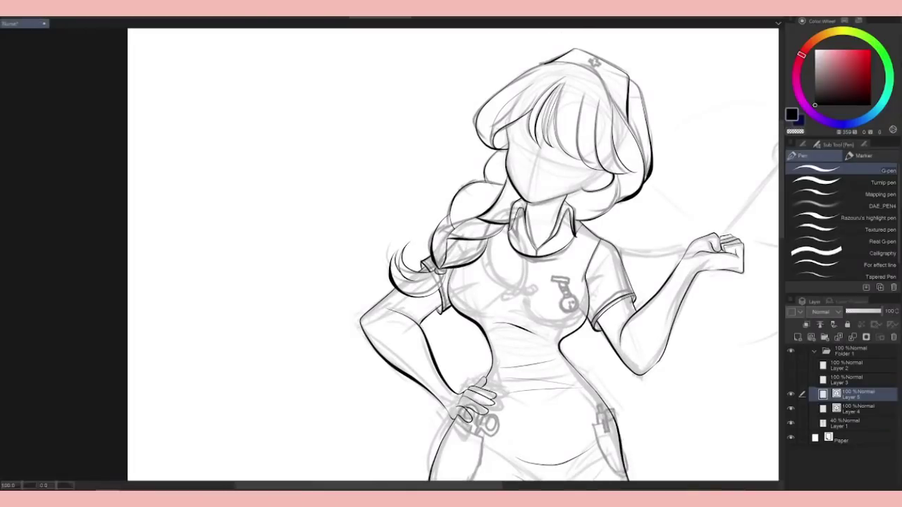
# Ink the stethoscope loop hanging from the collar down over the chest
pyautogui.moveTo(514, 210); pyautogui.dragTo(520, 290)
pyautogui.moveTo(508, 209)
pyautogui.mouseDown()
pyautogui.moveTo(486, 257)
pyautogui.moveTo(530, 293)
pyautogui.moveTo(527, 273)
pyautogui.moveTo(530, 299)
pyautogui.mouseUp()
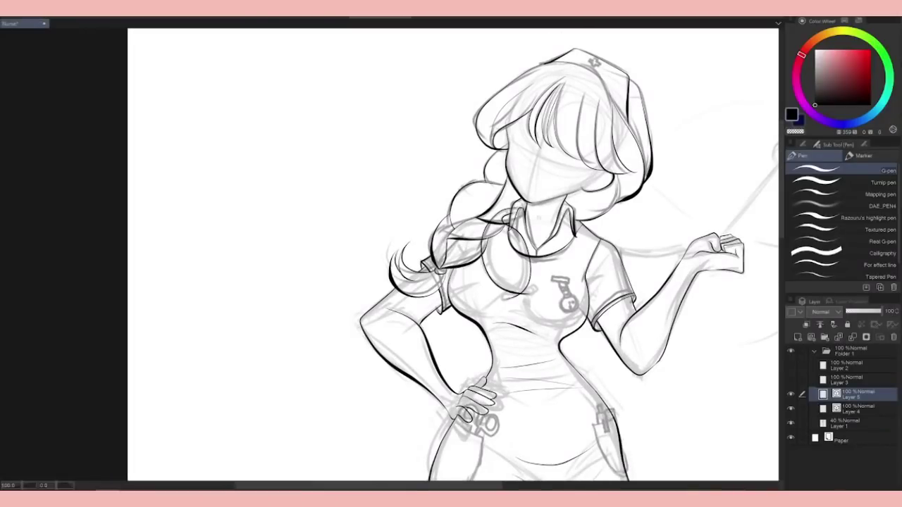
pyautogui.scroll(2, 578, 267)
pyautogui.moveTo(457, 205)
pyautogui.mouseDown()
pyautogui.moveTo(470, 294)
pyautogui.moveTo(522, 301)
pyautogui.mouseUp()
pyautogui.moveTo(459, 203)
pyautogui.mouseDown()
pyautogui.moveTo(492, 222)
pyautogui.moveTo(451, 288)
pyautogui.moveTo(520, 303)
pyautogui.mouseUp()
pyautogui.hotkey('ctrl', 'z')
pyautogui.hotkey('ctrl', 'z')
pyautogui.hotkey('ctrl', 'z')
# Complete the double edges of the stethoscope loop and ink the earpieces at its lower end
pyautogui.moveTo(456, 200)
pyautogui.mouseDown()
pyautogui.moveTo(492, 230)
pyautogui.moveTo(506, 262)
pyautogui.mouseUp()
pyautogui.hotkey('ctrl', 'z')
pyautogui.hotkey('ctrl', 'z')
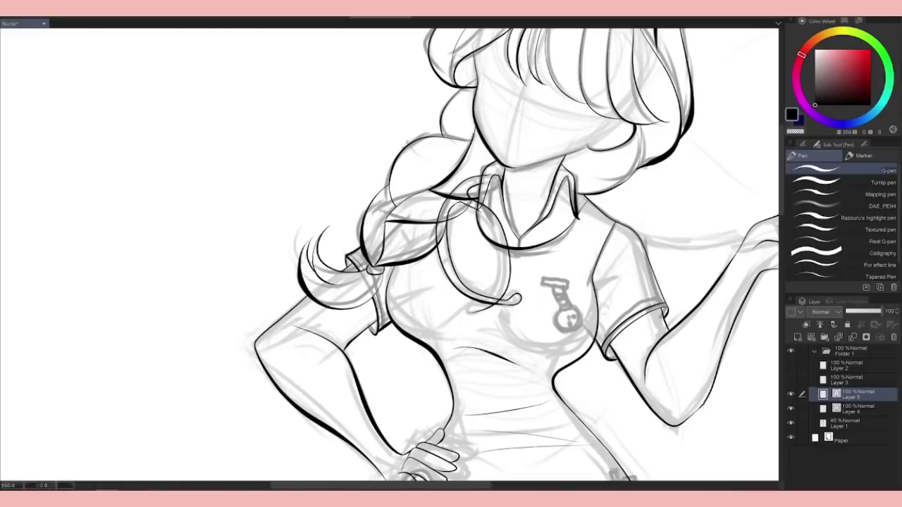
pyautogui.moveTo(458, 200)
pyautogui.mouseDown()
pyautogui.moveTo(500, 240)
pyautogui.moveTo(462, 307)
pyautogui.mouseUp()
pyautogui.press('e')
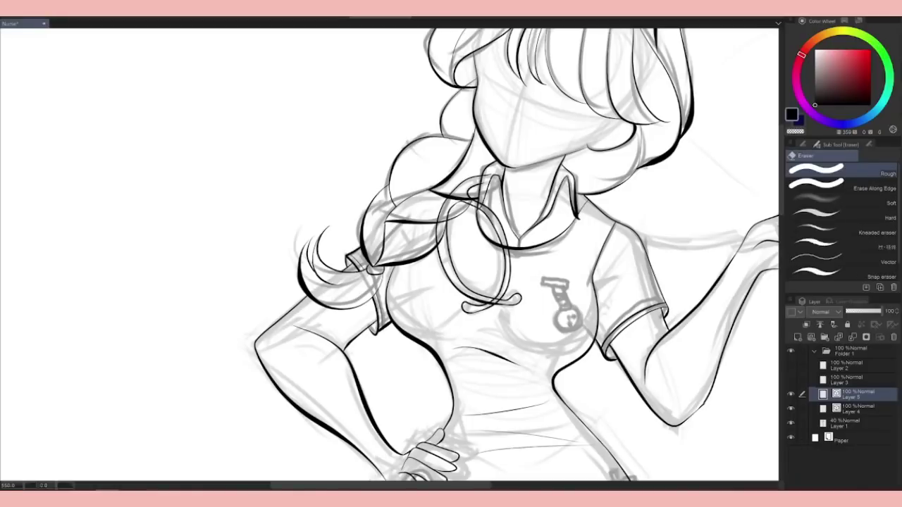
# Adjust the control points of the stethoscope loop's lines to even out the tubing
pyautogui.press('y')
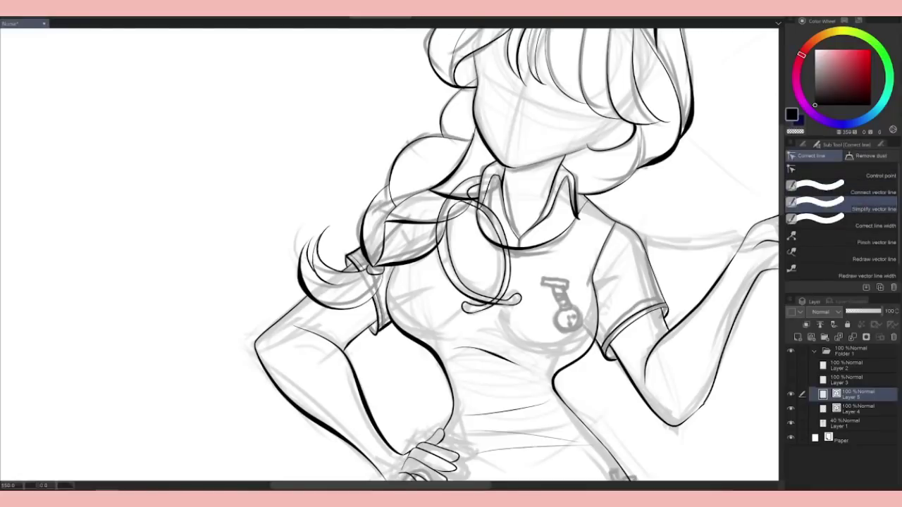
pyautogui.click(845, 169)
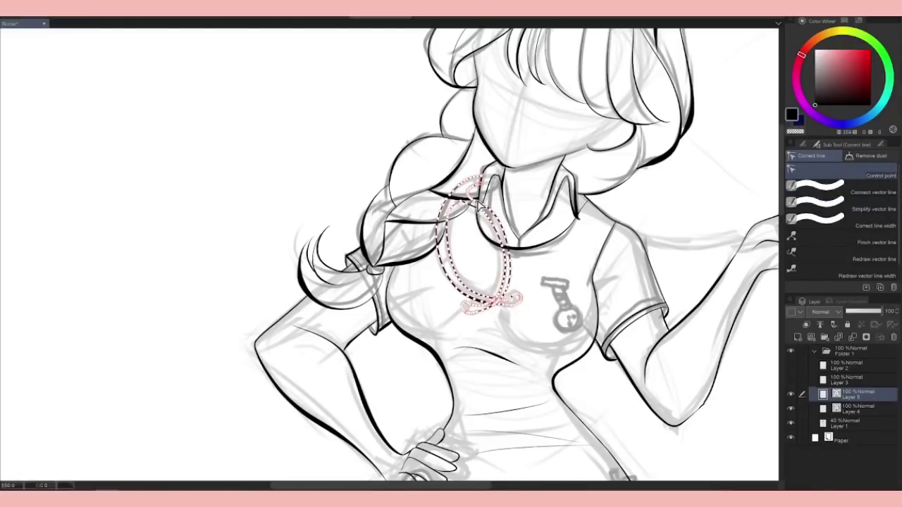
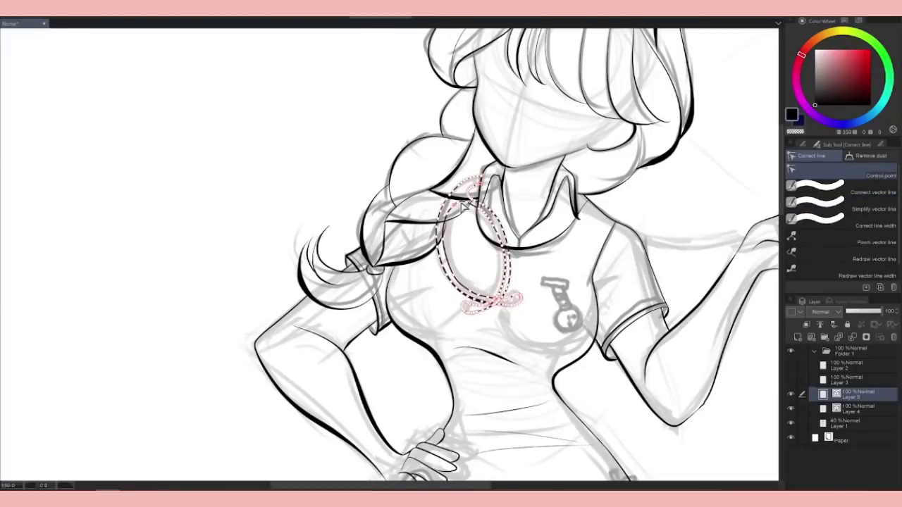
pyautogui.moveTo(492, 263)
pyautogui.mouseDown()
pyautogui.moveTo(455, 211)
pyautogui.moveTo(365, 213)
pyautogui.mouseUp()
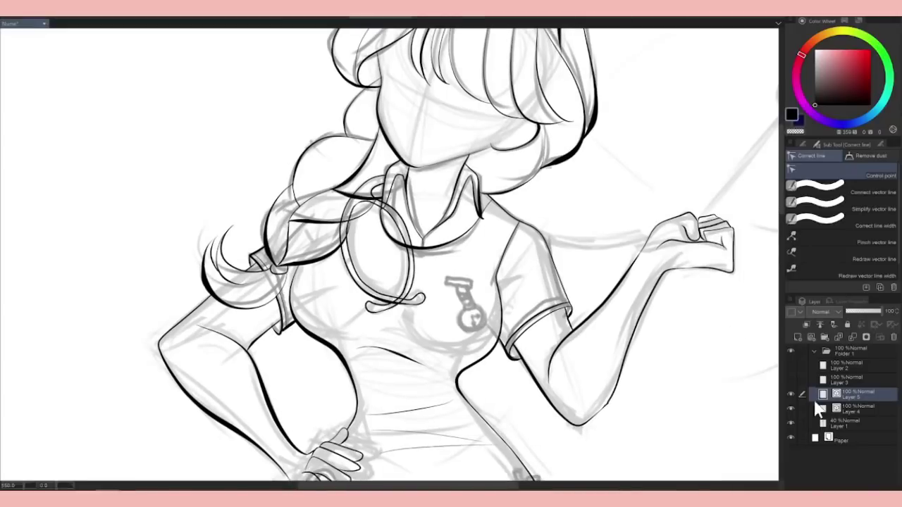
# Ink the upper edge of the stethoscope tube sagging between the collar and the raised hand
pyautogui.press('p')
pyautogui.moveTo(588, 317); pyautogui.dragTo(546, 317)
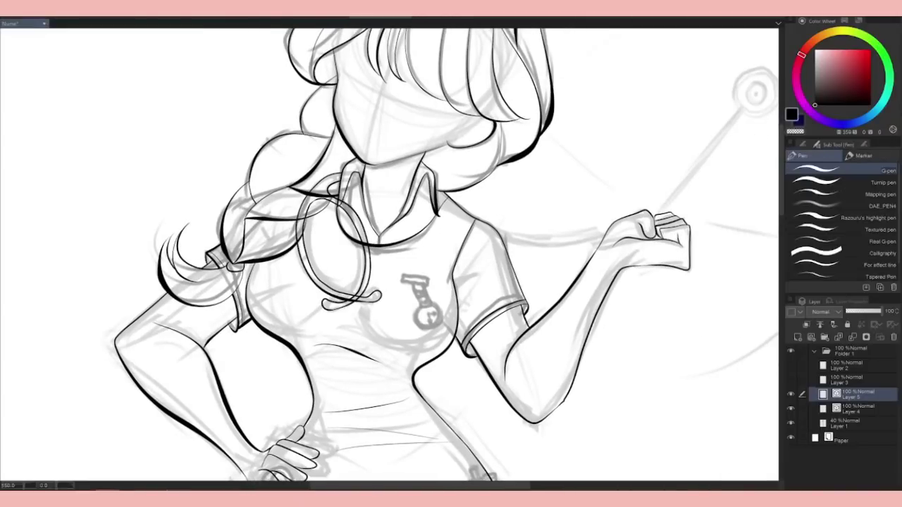
pyautogui.hotkey('ctrl', 'z')
pyautogui.moveTo(642, 232)
pyautogui.mouseDown()
pyautogui.moveTo(503, 223)
pyautogui.moveTo(435, 183)
pyautogui.mouseUp()
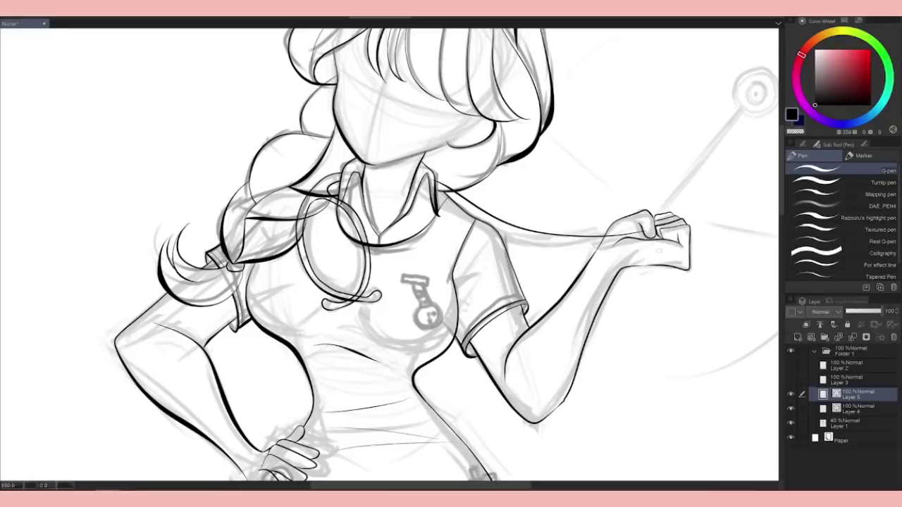
pyautogui.hotkey('ctrl', 'z')
# Ink the parallel second edge of the stethoscope tube from the raised hand back to the collar
pyautogui.moveTo(647, 232)
pyautogui.mouseDown()
pyautogui.moveTo(431, 182)
pyautogui.moveTo(520, 240)
pyautogui.moveTo(435, 184)
pyautogui.mouseUp()
pyautogui.hotkey('ctrl', 'z')
pyautogui.hotkey('ctrl', 'z')
pyautogui.hotkey('ctrl', 'z')
pyautogui.moveTo(647, 232); pyautogui.dragTo(435, 185)
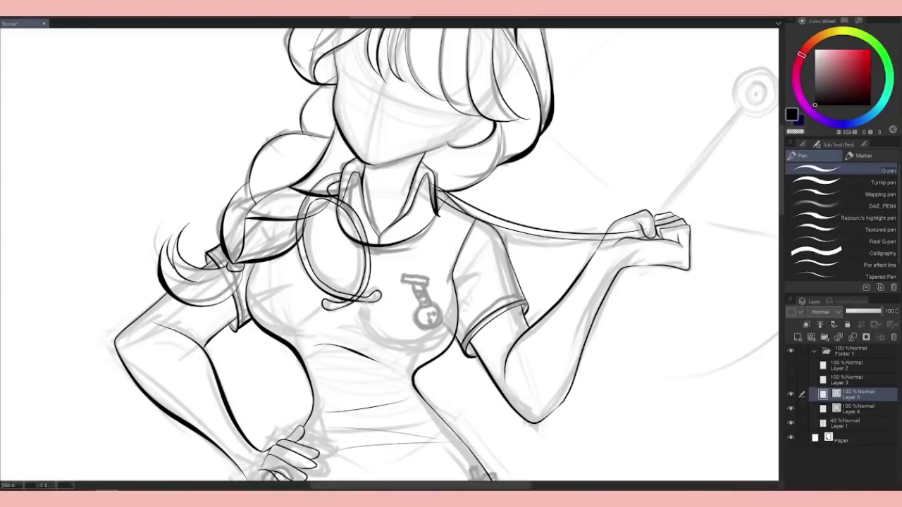
# Correct the stethoscope loop's lines near the collar with vector control points
pyautogui.moveTo(423, 254); pyautogui.dragTo(325, 317)
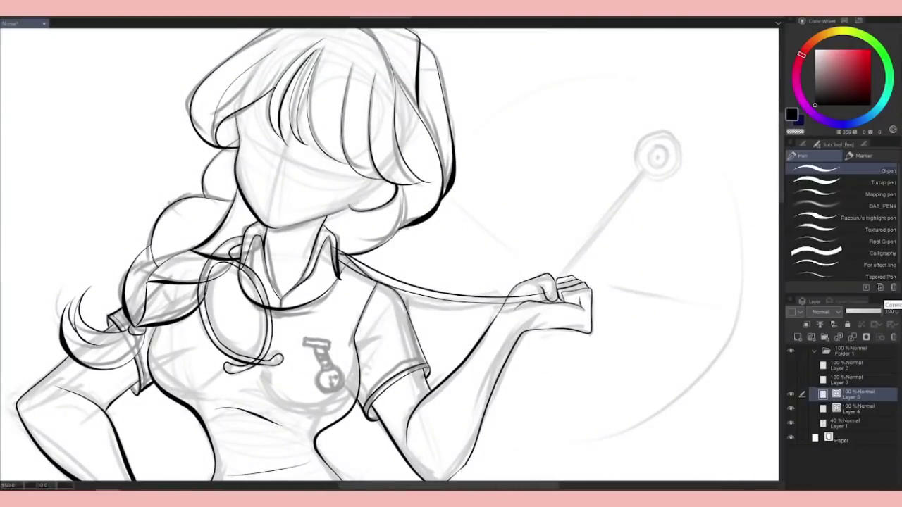
pyautogui.press('e')
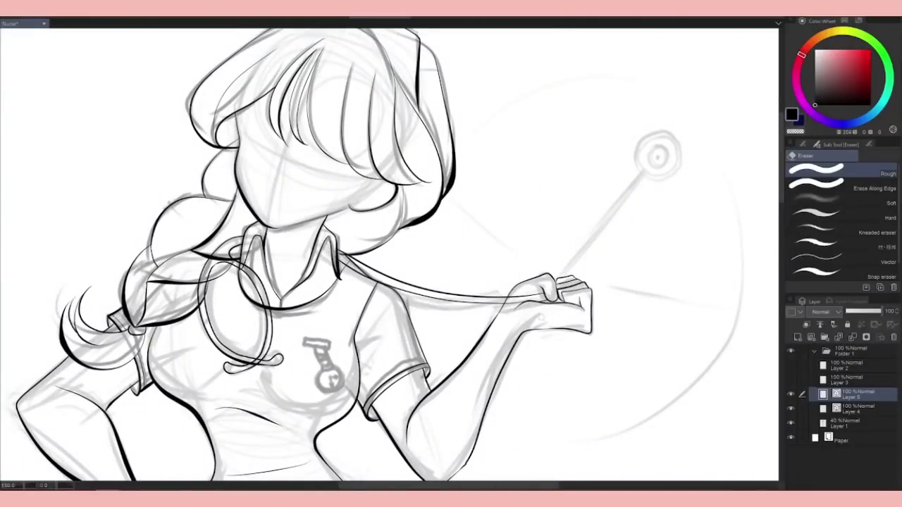
pyautogui.press('y')
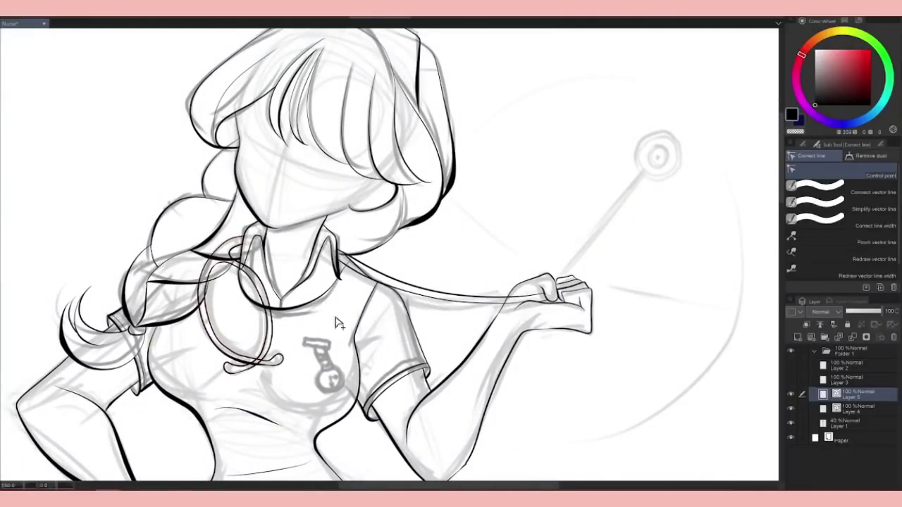
# Draw a straight edge of the stethoscope tube from the raised hand up to the round chestpiece with the Straight line tool
pyautogui.press('p')
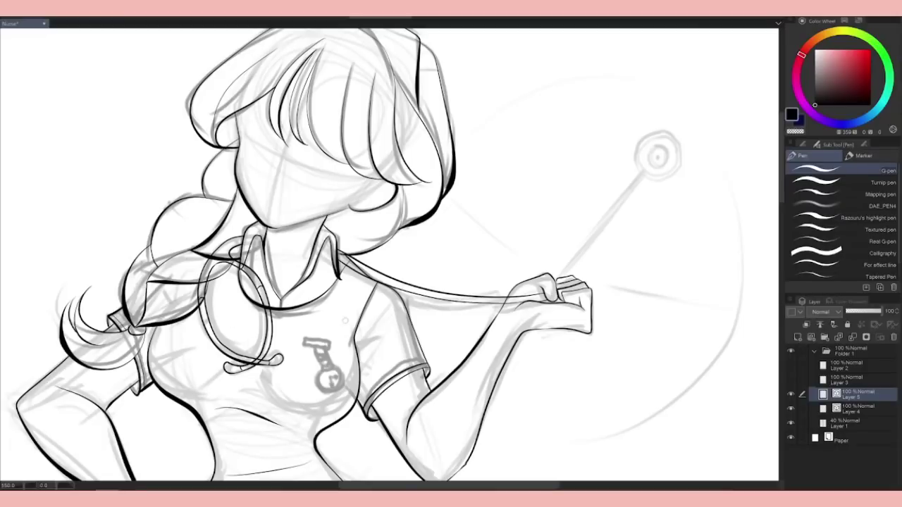
pyautogui.press('u')
pyautogui.moveTo(561, 277); pyautogui.dragTo(639, 172)
pyautogui.hotkey('ctrl', 'z')
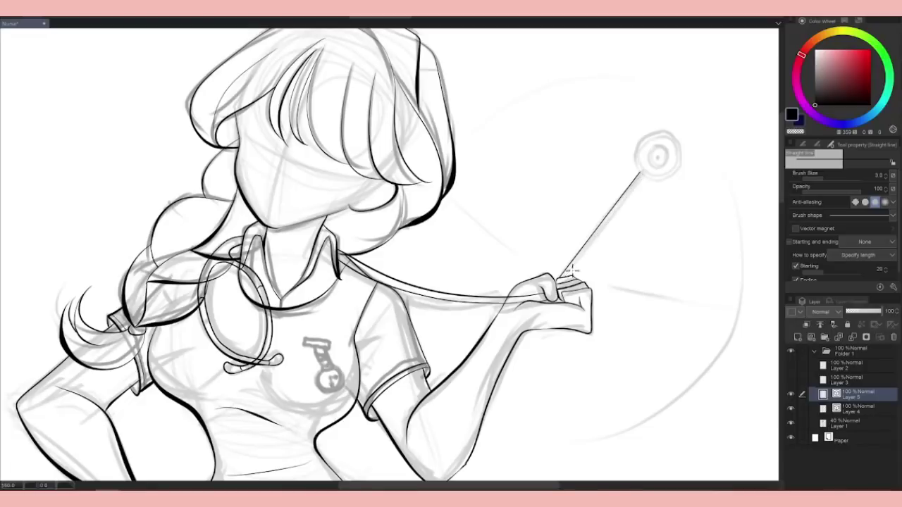
# Draw the second straight edge of the held stethoscope tube and ink the round chestpiece as concentric circles with the Ellipse tool
pyautogui.moveTo(561, 276)
pyautogui.mouseDown()
pyautogui.moveTo(642, 173)
pyautogui.moveTo(680, 179)
pyautogui.mouseUp()
pyautogui.click(817, 144)
pyautogui.click(816, 248)
pyautogui.moveTo(662, 149)
pyautogui.mouseDown()
pyautogui.moveTo(681, 177)
pyautogui.moveTo(660, 158)
pyautogui.mouseUp()
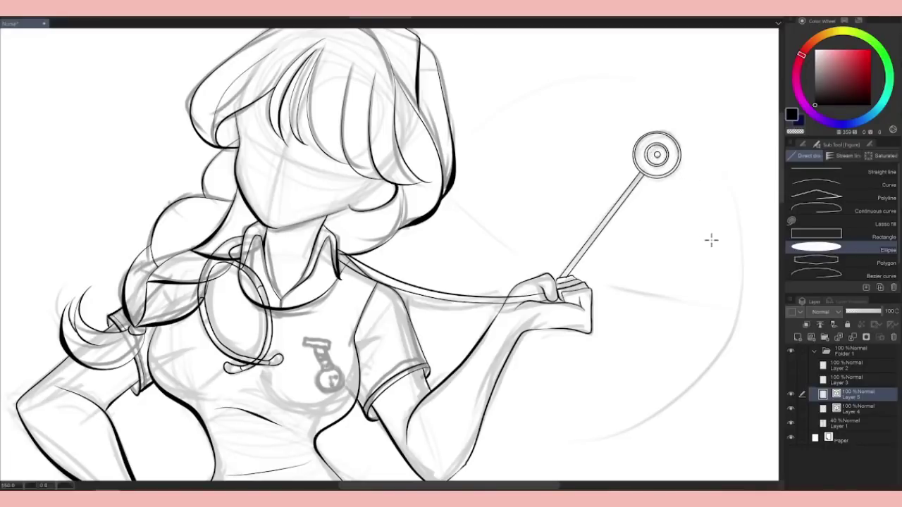
# Ink the slanted rectangular badge bar of the fob watch on the chest on Layer 4
pyautogui.moveTo(711, 240); pyautogui.dragTo(802, 152)
pyautogui.click(852, 409)
pyautogui.press('p')
pyautogui.moveTo(387, 253); pyautogui.dragTo(535, 216)
pyautogui.press('u')
pyautogui.press('y')
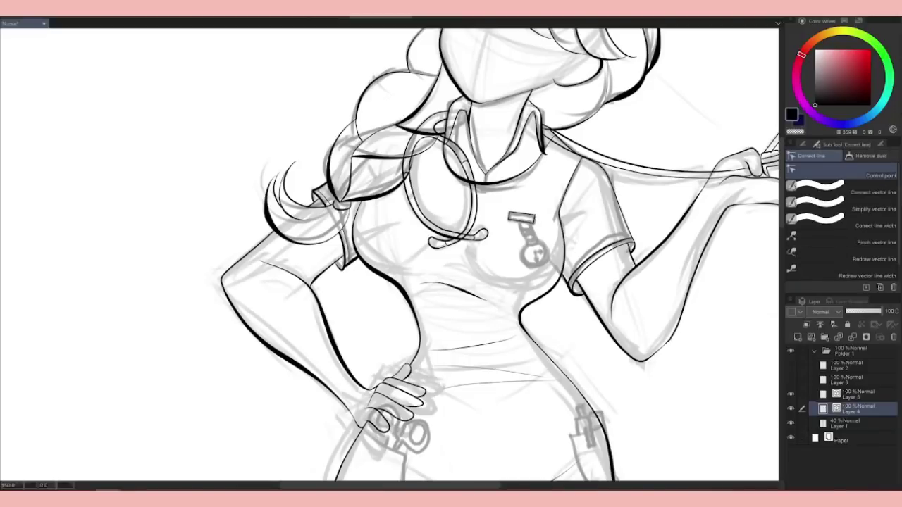
pyautogui.press('e')
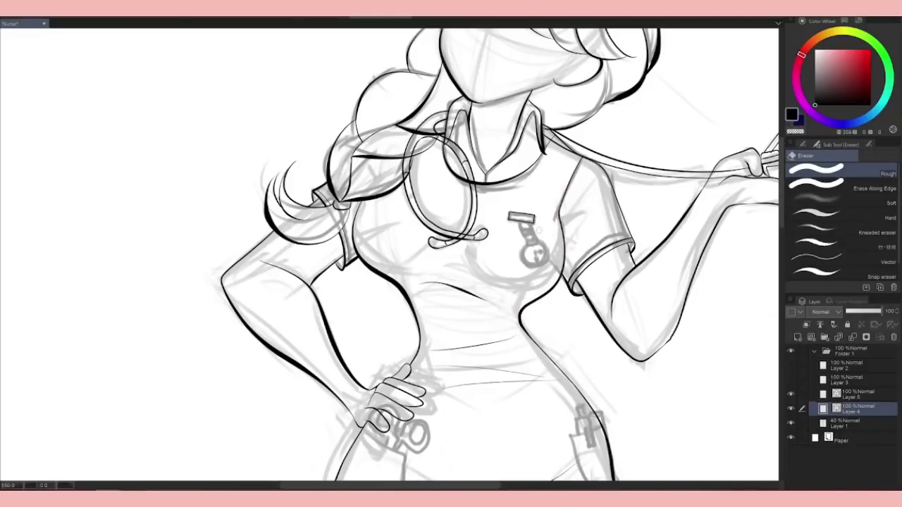
# Try to draw a banded watch strap with straight lines below the badge bar and a round watch with the Ellipse tool
pyautogui.press('u')
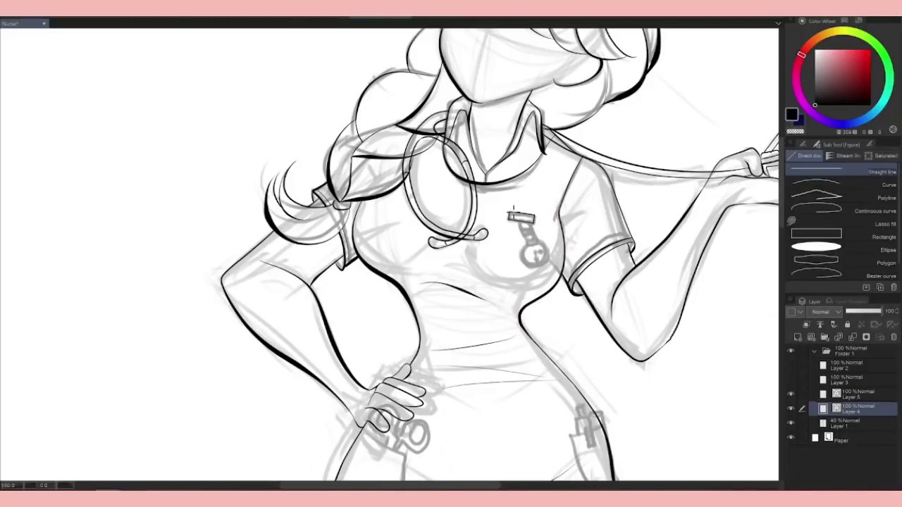
pyautogui.moveTo(515, 222)
pyautogui.mouseDown()
pyautogui.moveTo(522, 237)
pyautogui.moveTo(544, 240)
pyautogui.mouseUp()
pyautogui.press('y')
pyautogui.scroll(2, 539, 243)
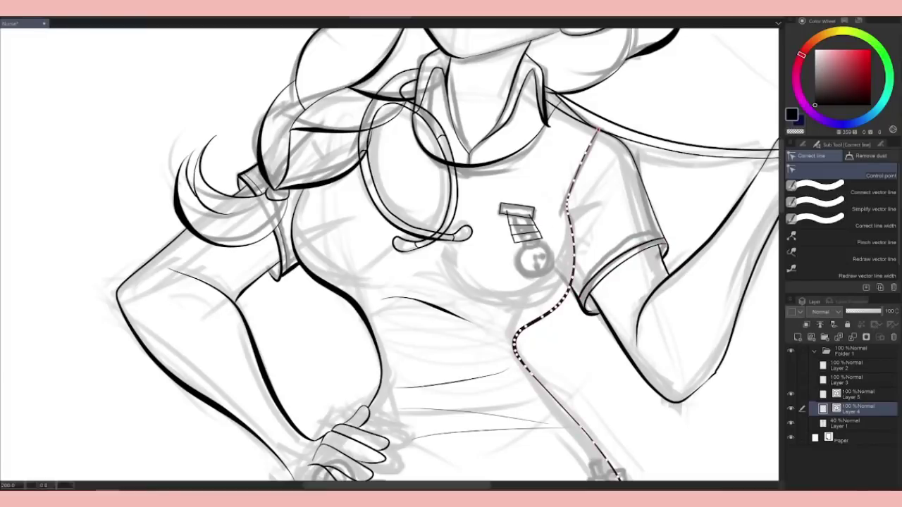
pyautogui.press('u')
pyautogui.moveTo(518, 248); pyautogui.dragTo(551, 274)
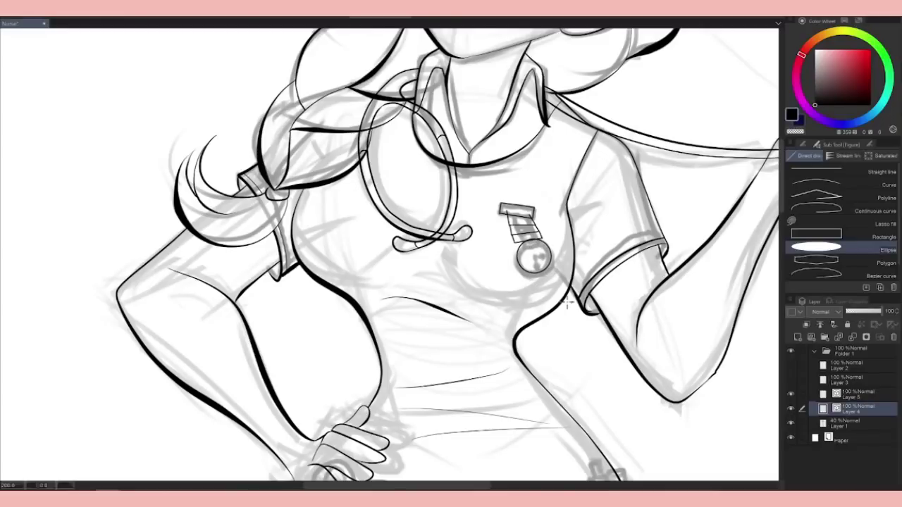
pyautogui.press('p')
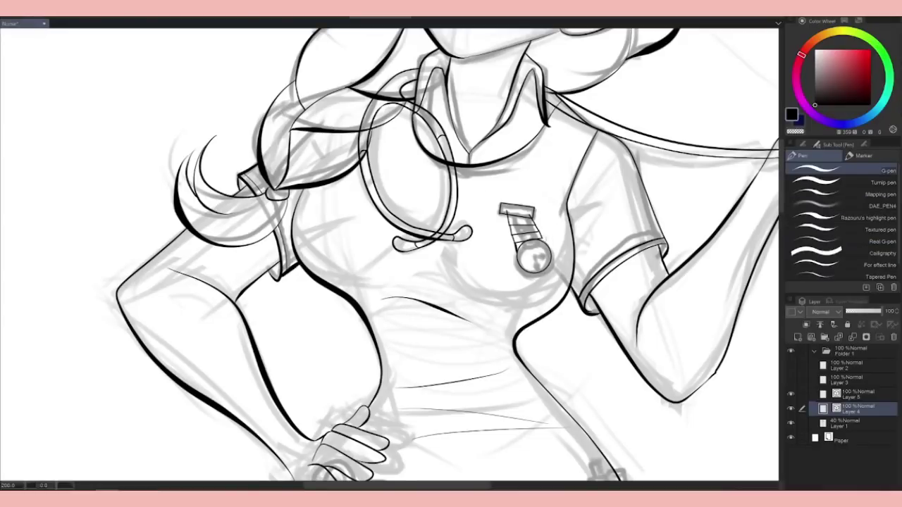
# Try redrawing the watch circle slightly lower and extending the strap's straight edges down to it
pyautogui.press('e')
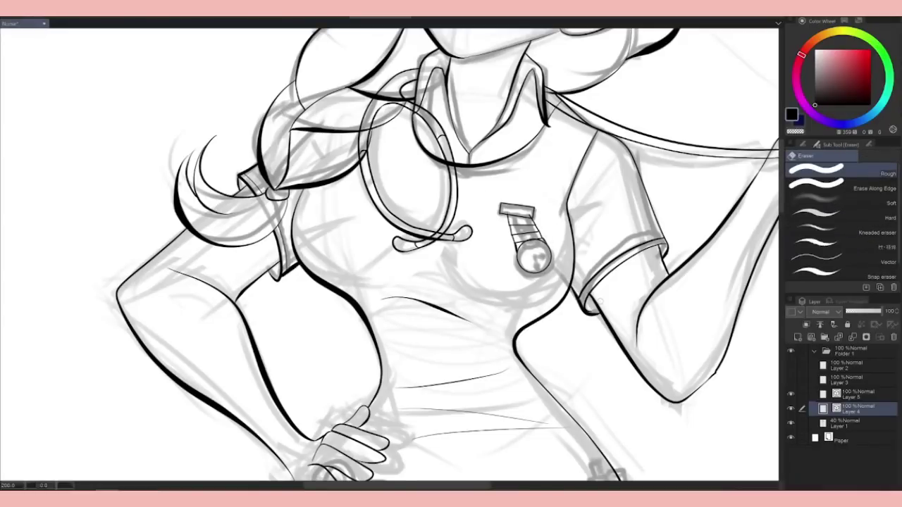
pyautogui.moveTo(525, 246); pyautogui.dragTo(553, 277)
pyautogui.press('u')
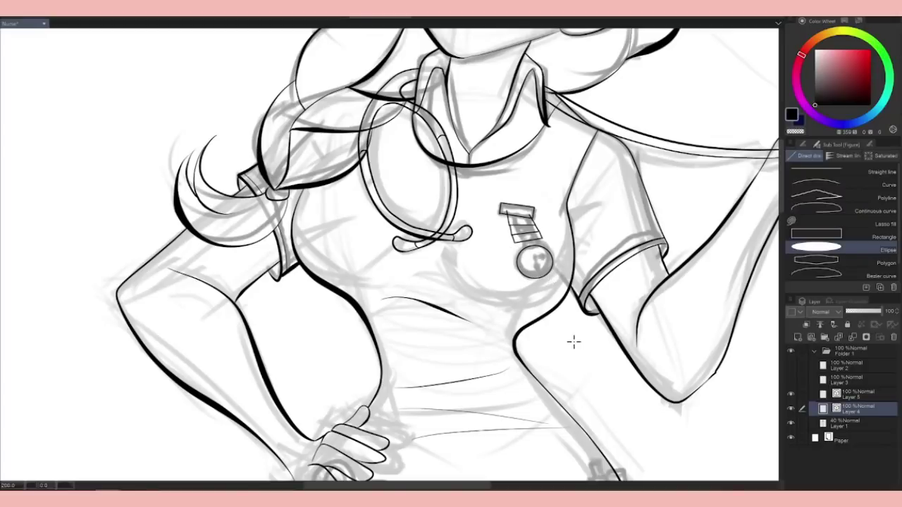
pyautogui.click(874, 171)
pyautogui.moveTo(512, 237); pyautogui.dragTo(547, 255)
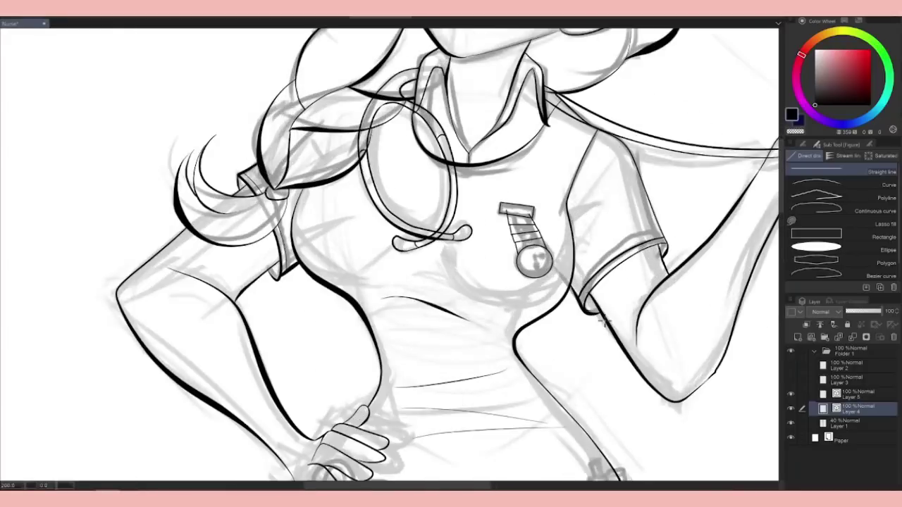
# Undo the strap and watch circle strokes back to the bare badge bar
pyautogui.hotkey('ctrl', 'z')
pyautogui.hotkey('ctrl', 'z')
pyautogui.hotkey('ctrl', 'z')
pyautogui.hotkey('ctrl', 'z')
pyautogui.hotkey('ctrl', 'z')
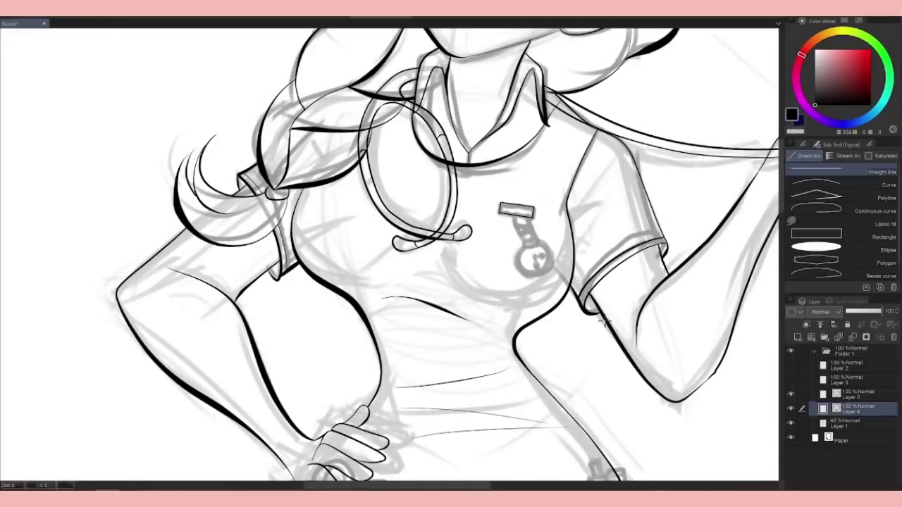
# Draw the round outline of the fob watch below the badge bar with the Ellipse tool
pyautogui.press('e')
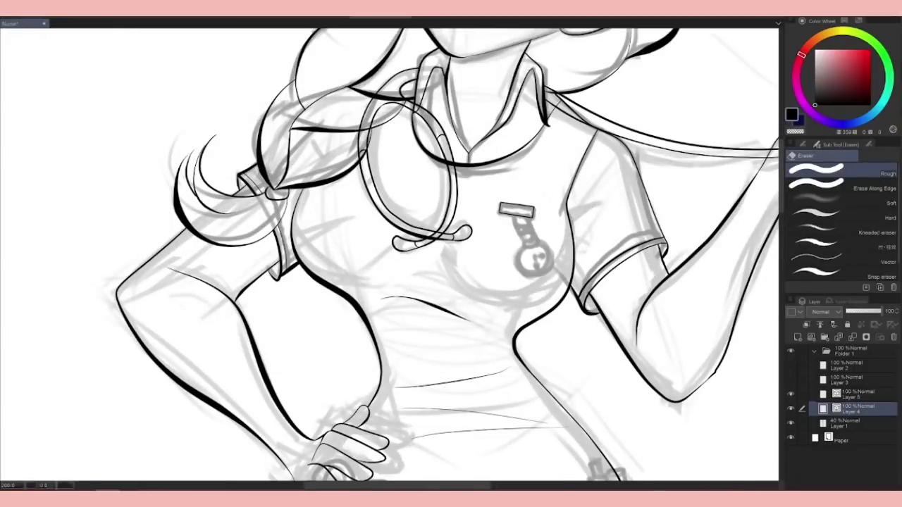
pyautogui.press('u')
pyautogui.moveTo(518, 242); pyautogui.dragTo(553, 277)
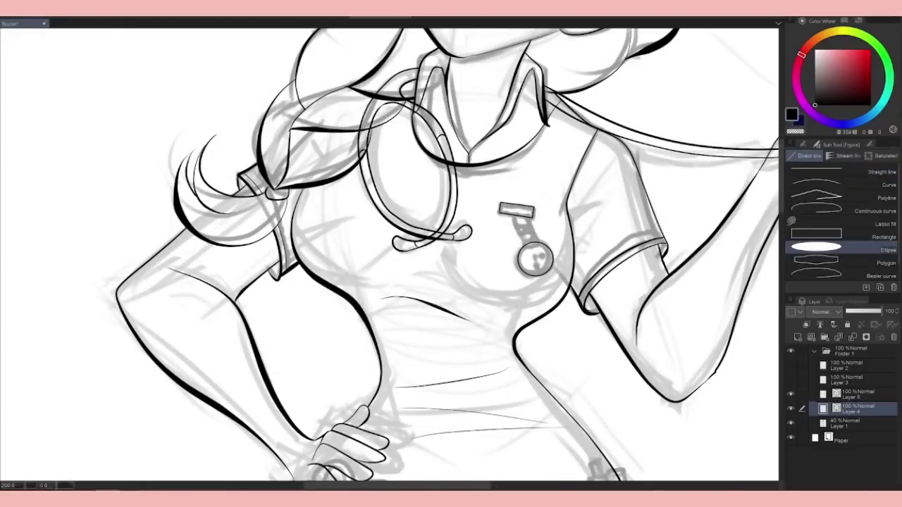
# Add a new layer and paint a short chain between the badge bar and the watch with the Gold chain decoration brush, retrying its size
pyautogui.press('b')
pyautogui.click(796, 337)
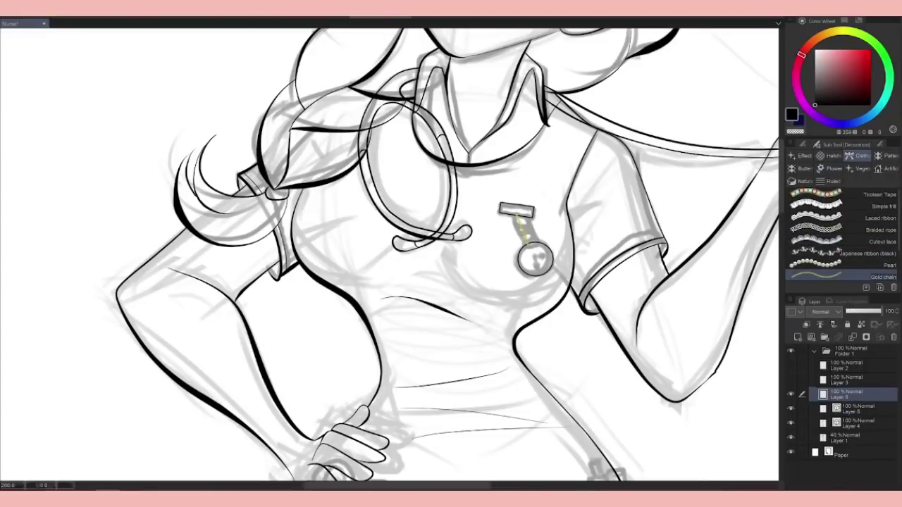
pyautogui.moveTo(517, 216); pyautogui.dragTo(526, 246)
pyautogui.hotkey('ctrl', 'z')
pyautogui.moveTo(517, 216); pyautogui.dragTo(526, 247)
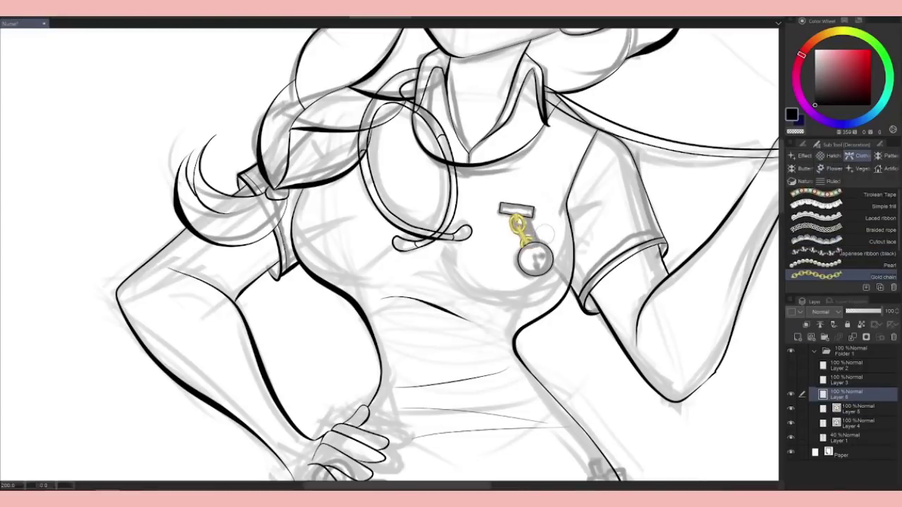
pyautogui.hotkey('ctrl', 'z')
pyautogui.moveTo(518, 216); pyautogui.dragTo(530, 243)
pyautogui.hotkey('ctrl', 'z')
pyautogui.hotkey('ctrl', 'z')
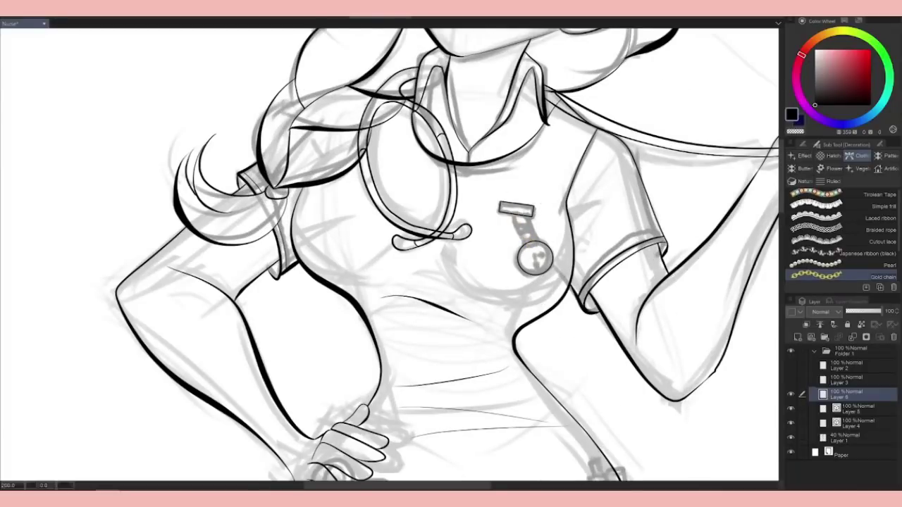
# Select the gold chain with the Lasso and transform it to fit between the badge bar and the watch
pyautogui.press('m')
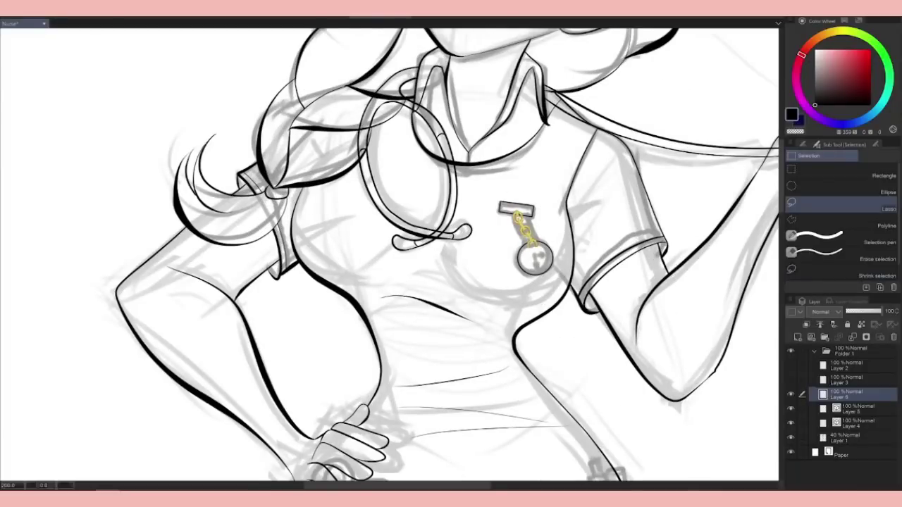
pyautogui.moveTo(500, 197); pyautogui.dragTo(502, 205)
pyautogui.click(536, 287)
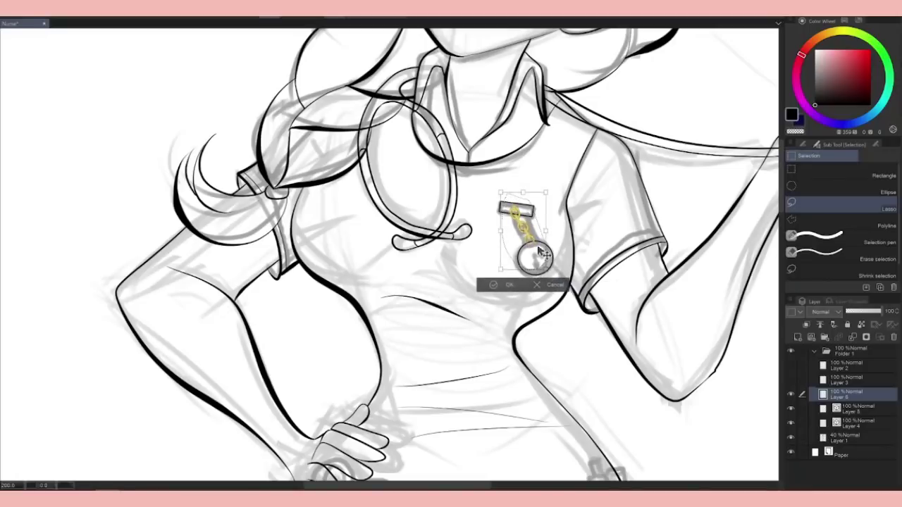
pyautogui.click(537, 287)
pyautogui.press('e')
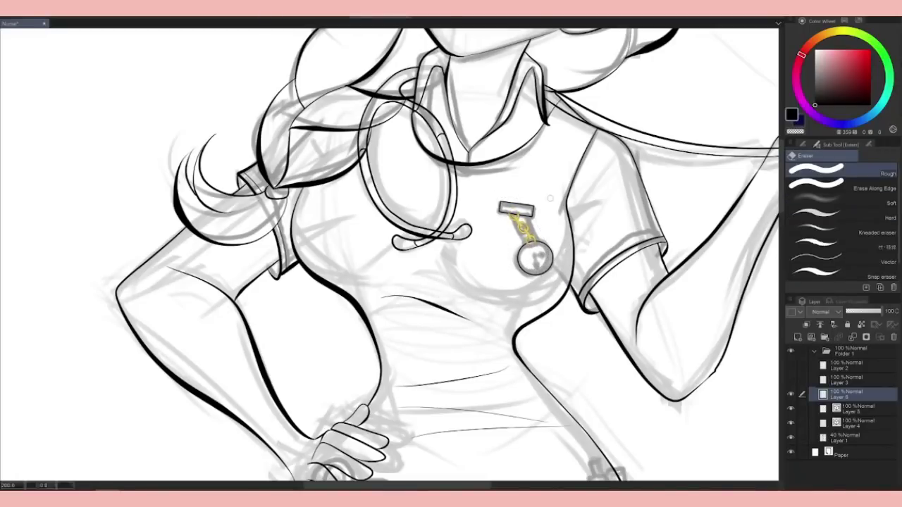
# Ink the curved pocket outline and its top edge over the sketch on the hip below the raised arm, on Layer 4
pyautogui.scroll(-2, 391, 254)
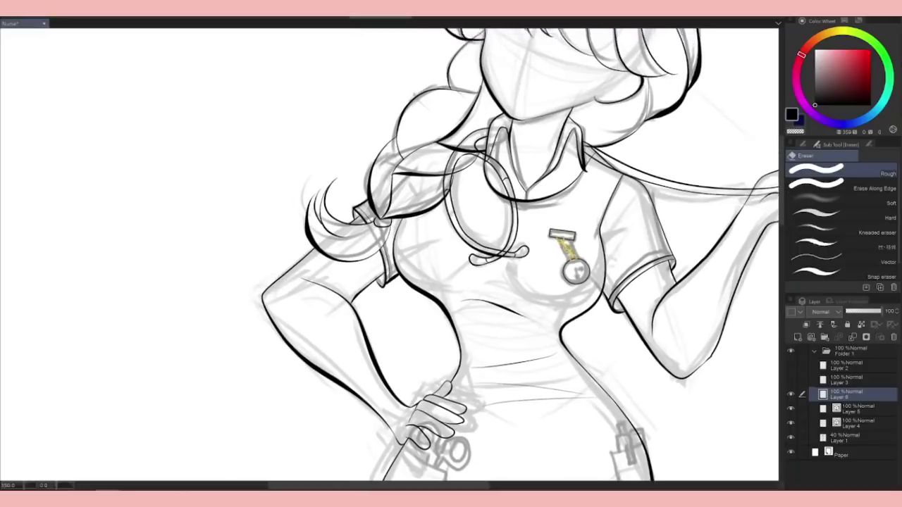
pyautogui.scroll(-5, 391, 254)
pyautogui.scroll(2, 391, 254)
pyautogui.click(877, 408)
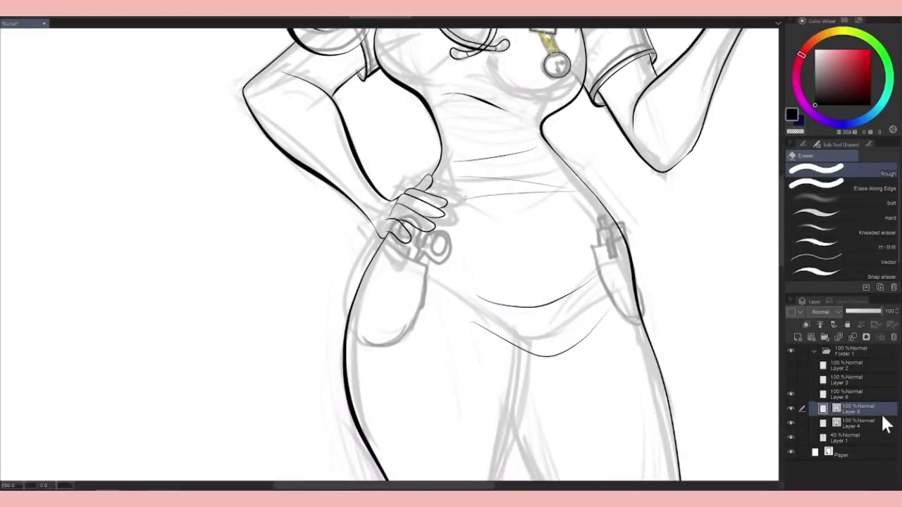
pyautogui.click(876, 422)
pyautogui.press('p')
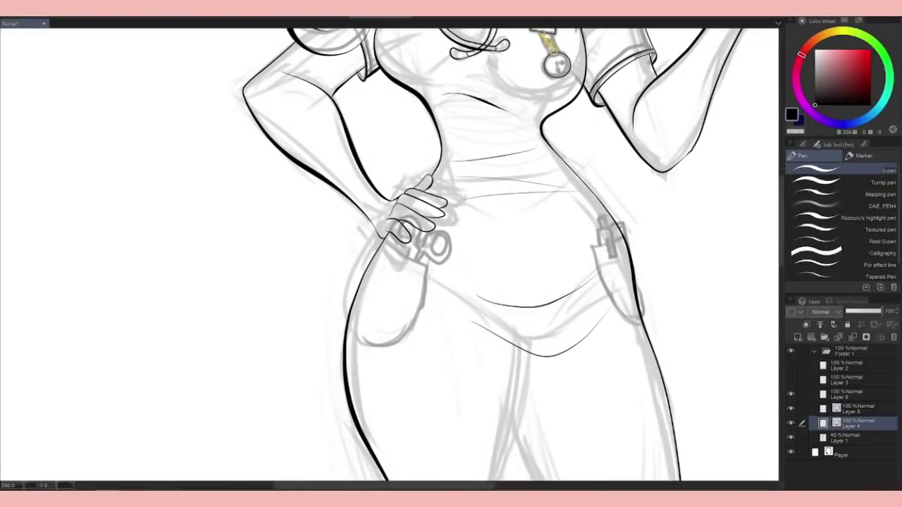
pyautogui.moveTo(423, 253); pyautogui.dragTo(381, 227)
pyautogui.moveTo(549, 221)
pyautogui.mouseDown()
pyautogui.moveTo(593, 209)
pyautogui.moveTo(600, 298)
pyautogui.mouseUp()
pyautogui.hotkey('ctrl', 'z')
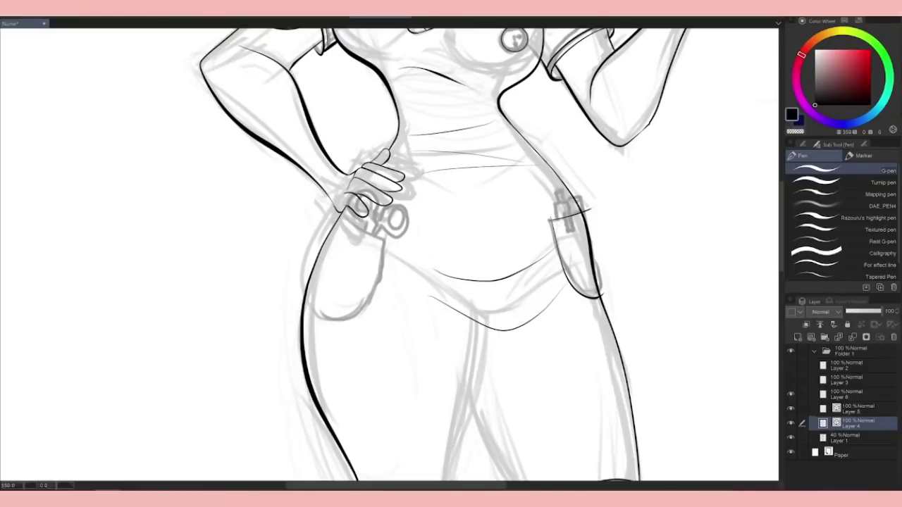
pyautogui.hotkey('ctrl', 'z')
pyautogui.moveTo(562, 217); pyautogui.dragTo(593, 207)
# Ink the pen and the cylindrical item sticking out of the hip pocket
pyautogui.moveTo(568, 210); pyautogui.dragTo(582, 197)
pyautogui.hotkey('ctrl', 'z')
pyautogui.press('e')
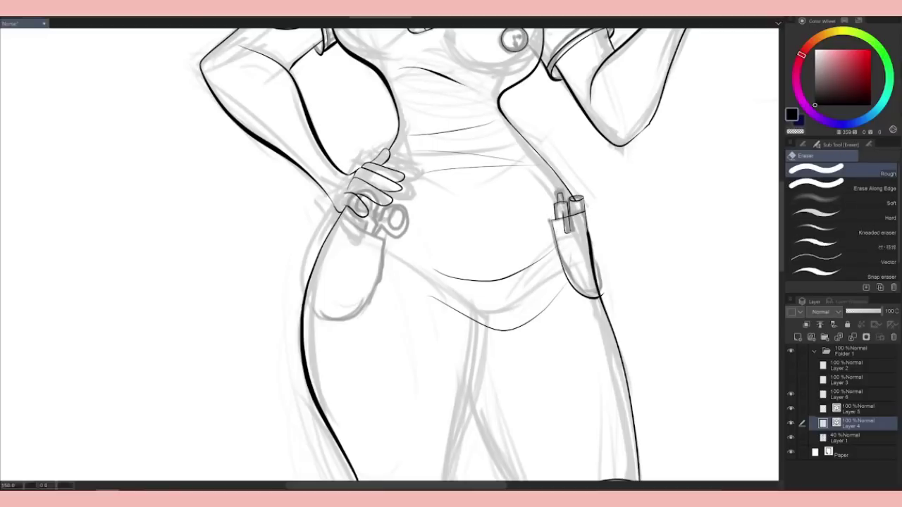
# Refine the pocket items' and hip contour's lines with vector simplification and control points, and add thin lines inside the pocket
pyautogui.scroll(2, 572, 200)
pyautogui.press('y')
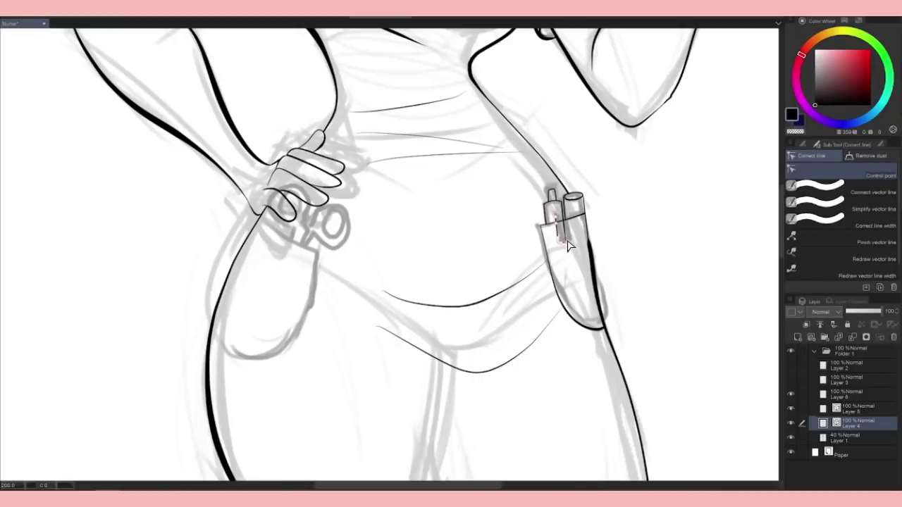
pyautogui.click(838, 204)
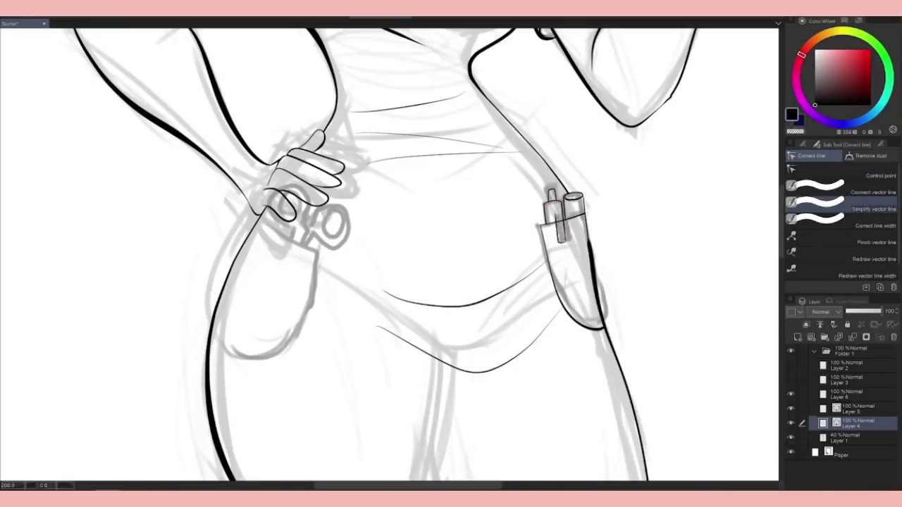
pyautogui.click(838, 173)
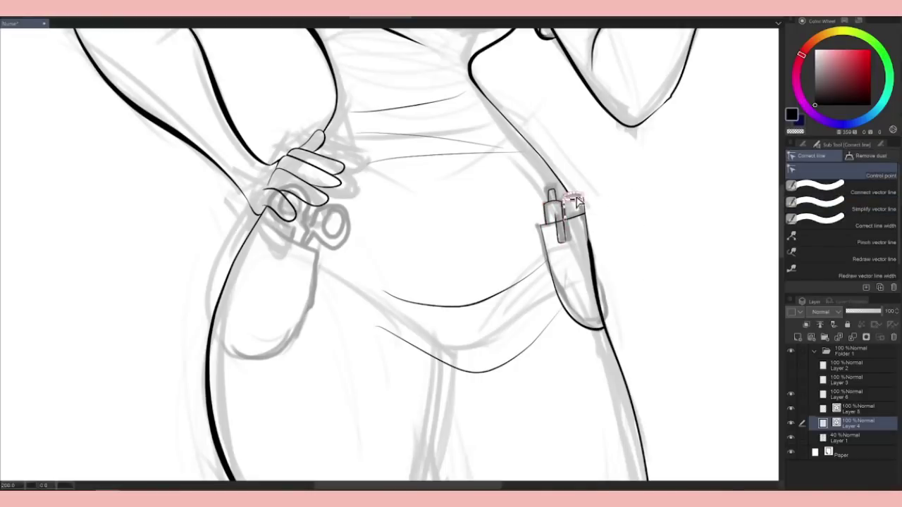
pyautogui.press('p')
pyautogui.press('y')
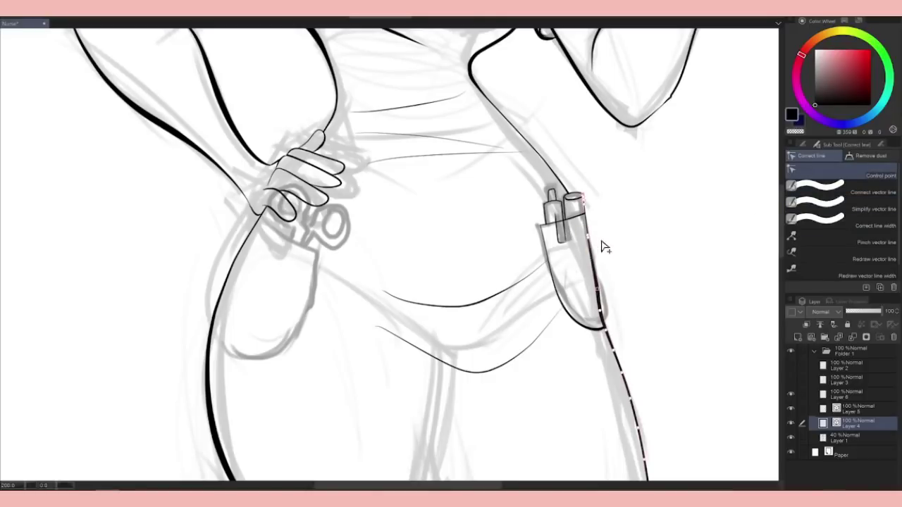
pyautogui.press('p')
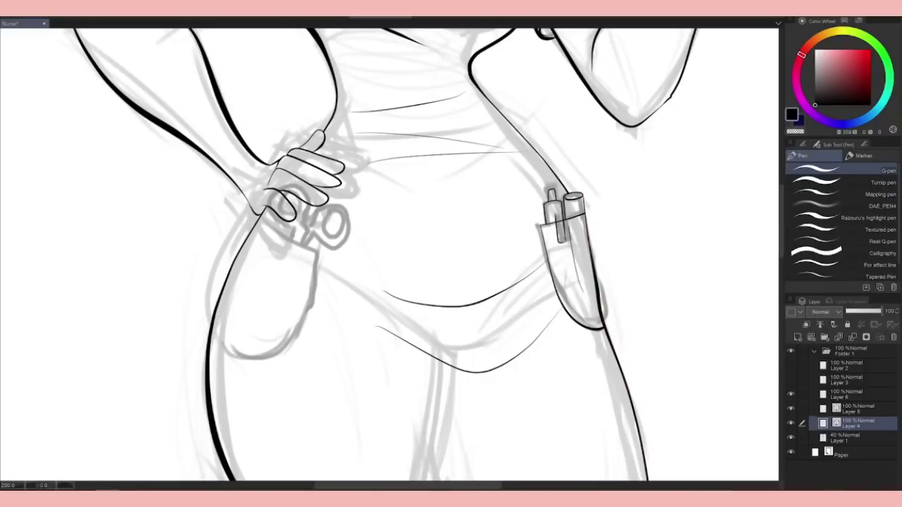
# Ink the rounded pocket and its slanted opening on the hip beneath the resting hand
pyautogui.moveTo(610, 261); pyautogui.dragTo(696, 253)
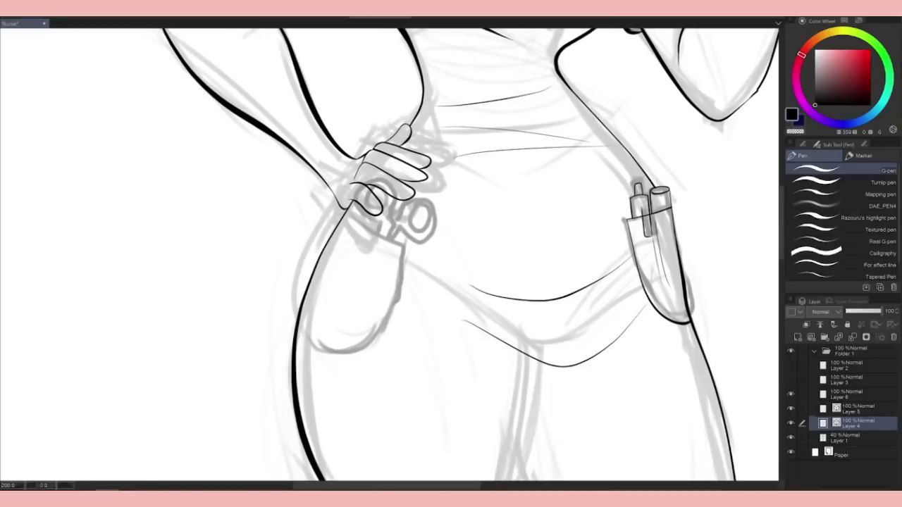
pyautogui.moveTo(405, 243)
pyautogui.mouseDown()
pyautogui.moveTo(399, 267)
pyautogui.moveTo(299, 329)
pyautogui.mouseUp()
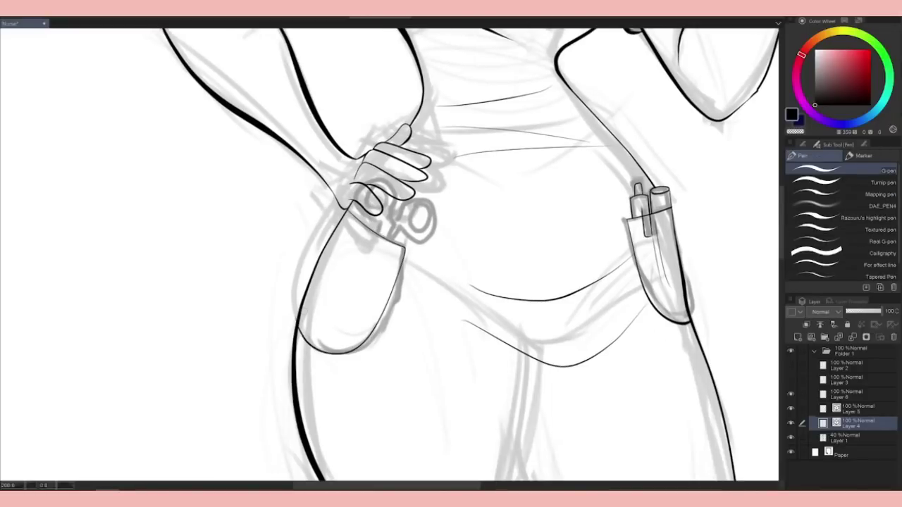
pyautogui.press('e')
pyautogui.press('p')
# Ink the scissors' ring handles rising from the pocket under the resting hand, and erase the handle lines overlapping the fingers
pyautogui.scroll(-3, 389, 254)
pyautogui.scroll(2, 389, 254)
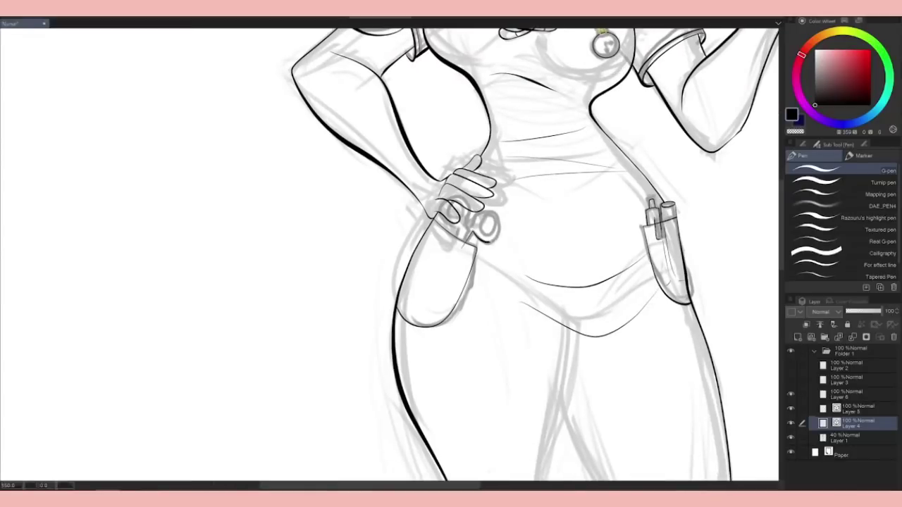
pyautogui.moveTo(490, 213)
pyautogui.mouseDown()
pyautogui.moveTo(489, 239)
pyautogui.moveTo(493, 214)
pyautogui.moveTo(448, 243)
pyautogui.mouseUp()
pyautogui.hotkey('ctrl', 'z')
pyautogui.hotkey('ctrl', 'z')
pyautogui.moveTo(467, 199)
pyautogui.mouseDown()
pyautogui.moveTo(451, 220)
pyautogui.moveTo(485, 237)
pyautogui.mouseUp()
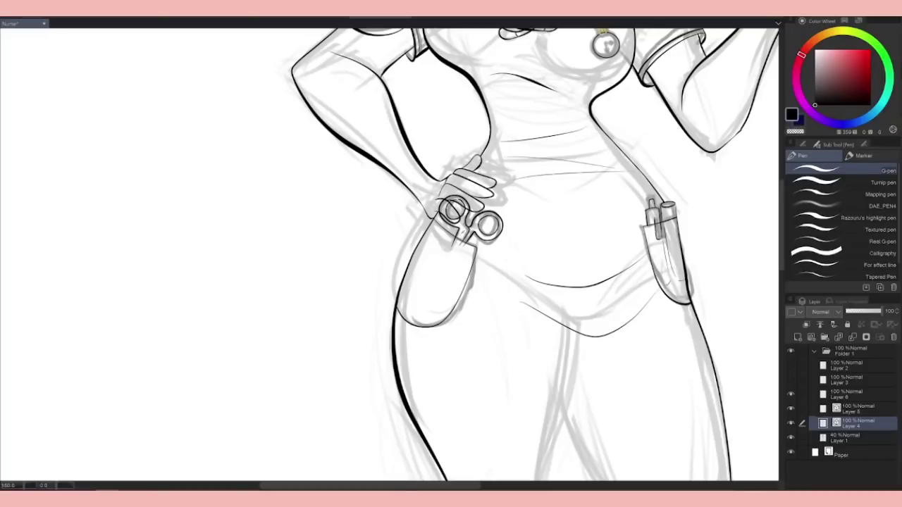
pyautogui.press('e')
pyautogui.moveTo(468, 196)
pyautogui.mouseDown()
pyautogui.moveTo(445, 209)
pyautogui.moveTo(457, 220)
pyautogui.mouseUp()
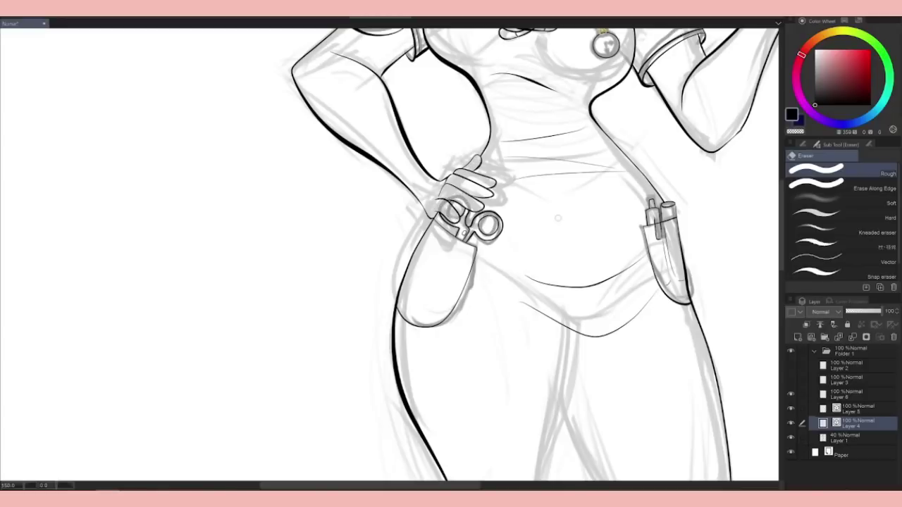
# Ink thin inner lines inside the pocket below the scissors
pyautogui.press('p')
pyautogui.moveTo(437, 266)
pyautogui.mouseDown()
pyautogui.moveTo(434, 296)
pyautogui.moveTo(458, 302)
pyautogui.mouseUp()
pyautogui.hotkey('ctrl', 'z')
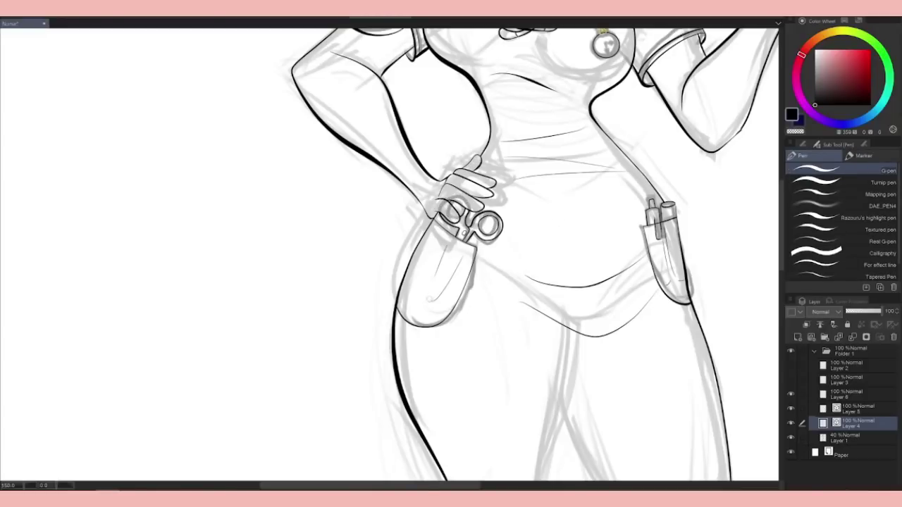
# Add colour layers beneath the line art and fill the hair and the braid down to its tip with dusty pink
pyautogui.hotkey('ctrl', '-')
pyautogui.hotkey('ctrl', '-')
pyautogui.hotkey('ctrl', '-')
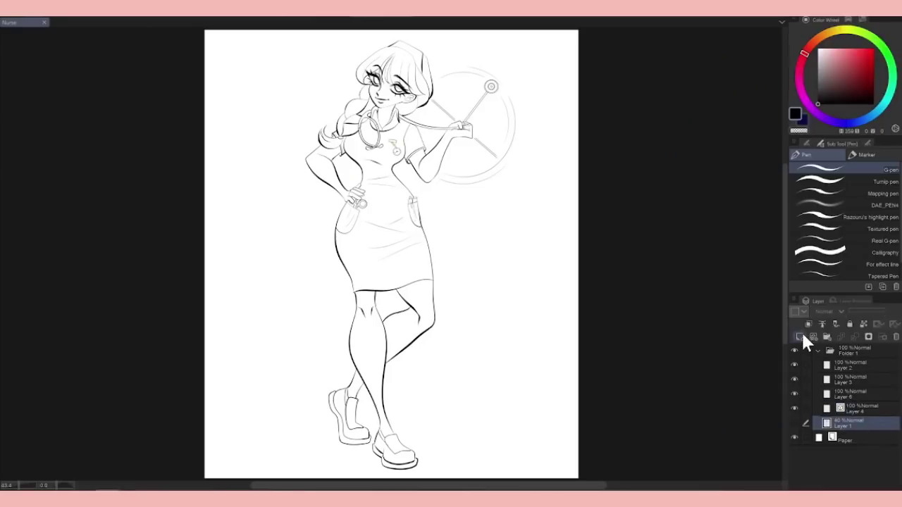
pyautogui.click(833, 51)
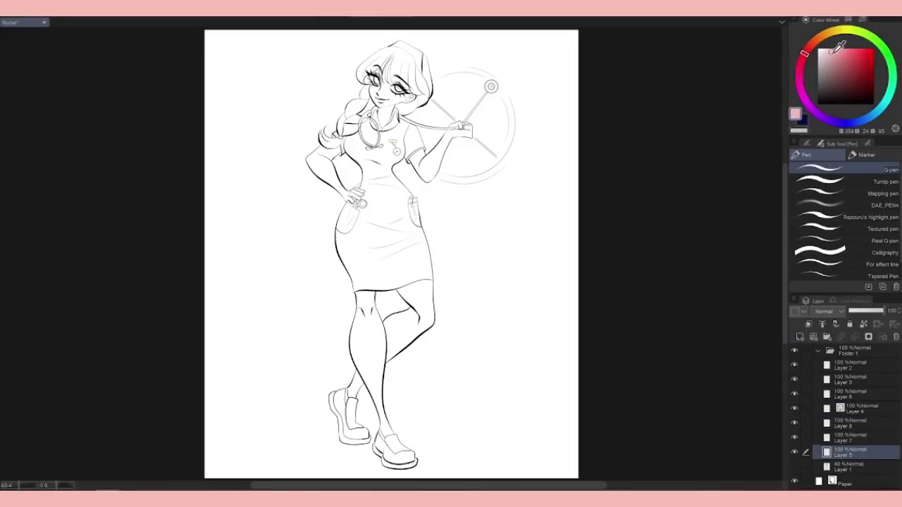
pyautogui.click(831, 55)
pyautogui.press('g')
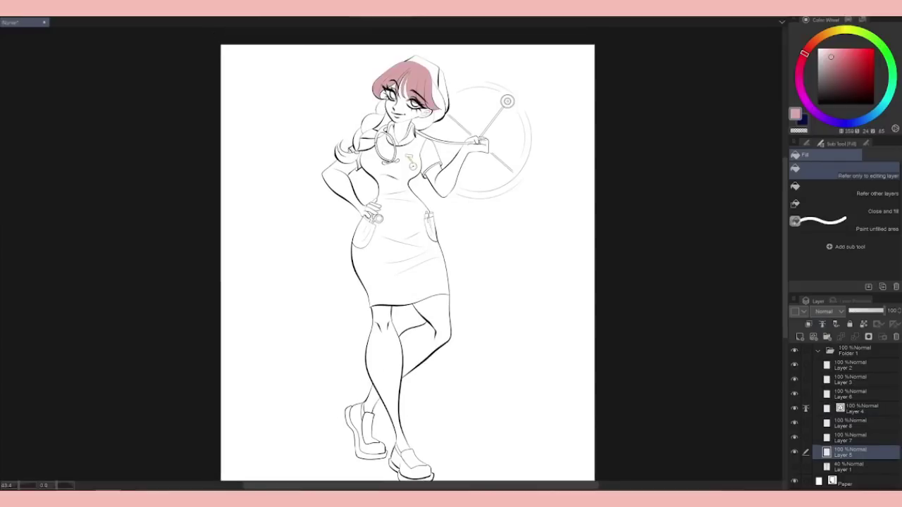
pyautogui.click(441, 98)
pyautogui.click(373, 113)
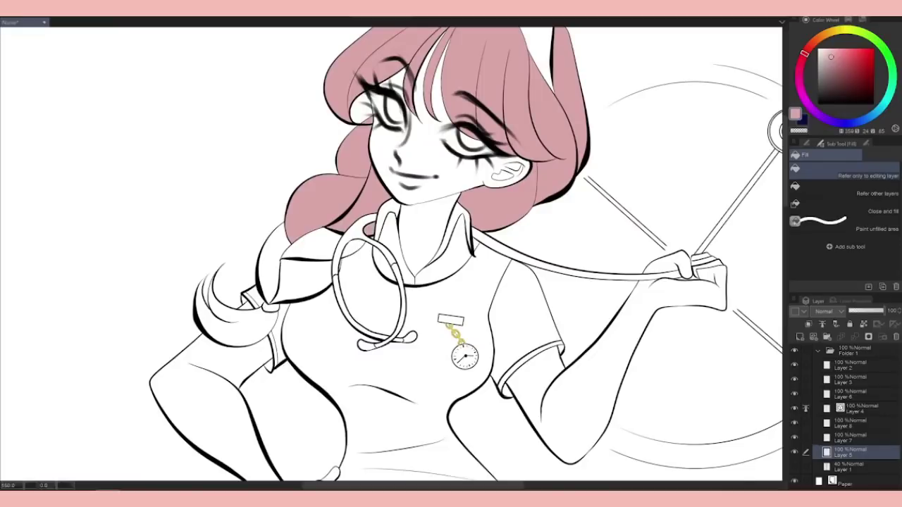
pyautogui.click(306, 262)
pyautogui.click(232, 314)
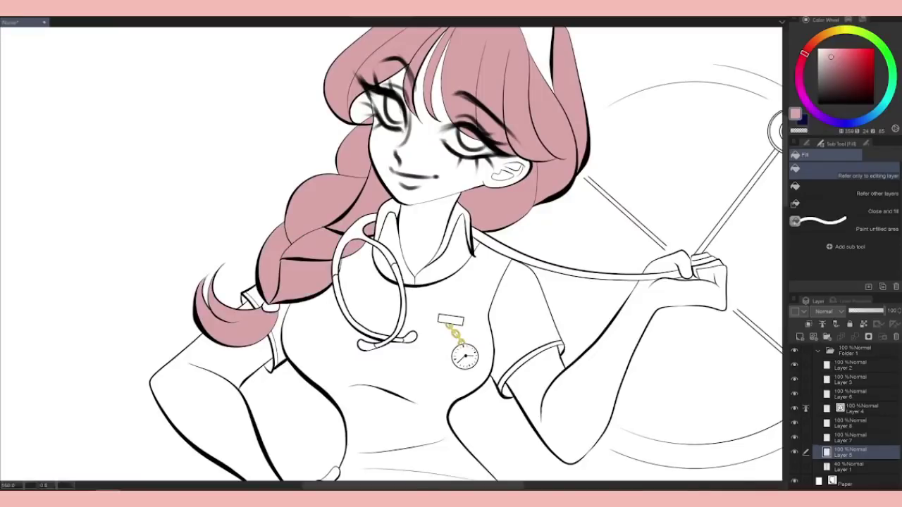
# Touch up the hair's pink fill and erase the pink that spilled into the eye
pyautogui.press('p')
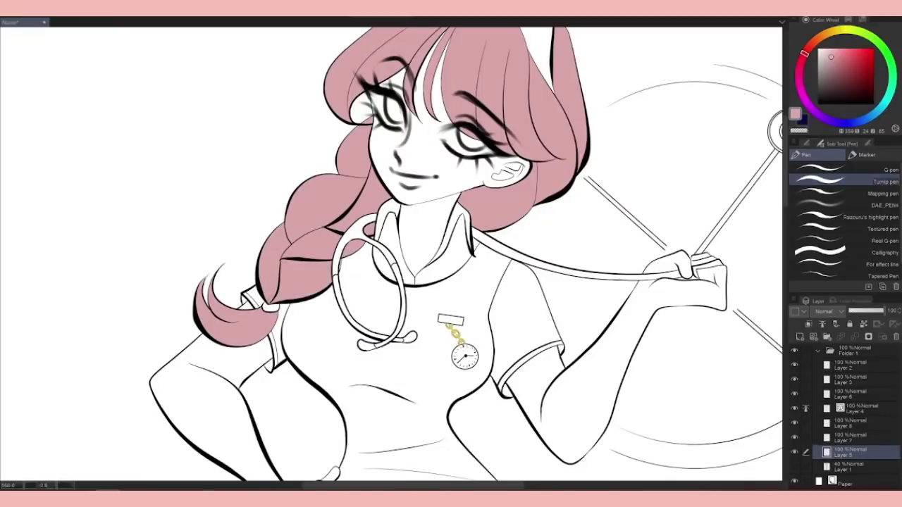
pyautogui.hscroll(1, 461, 254)
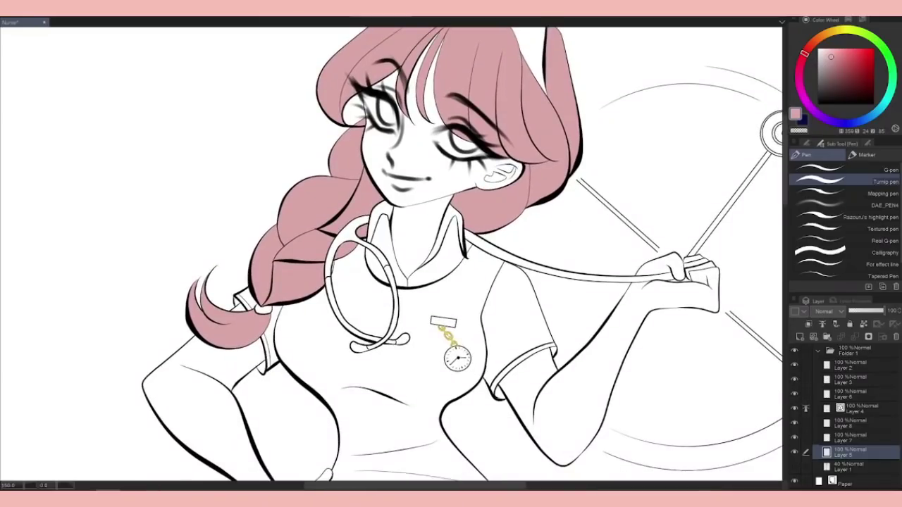
pyautogui.click(871, 171)
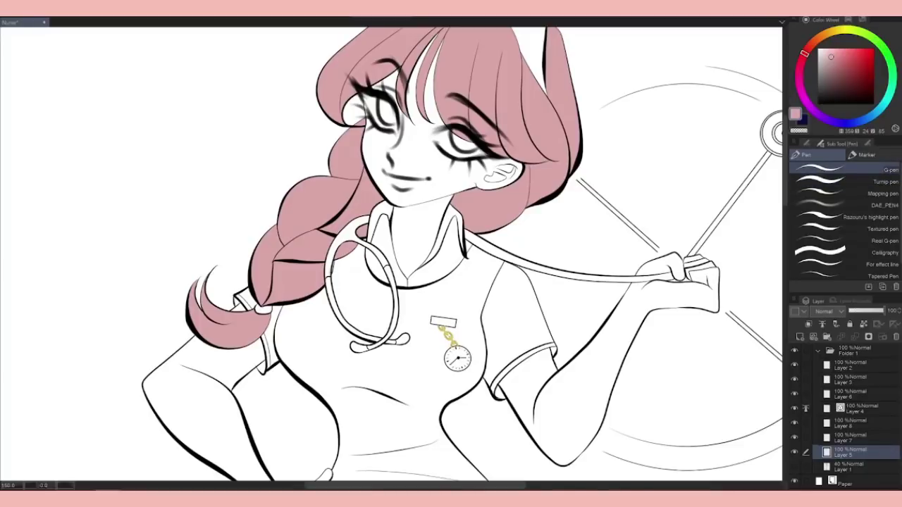
pyautogui.press('e')
pyautogui.scroll(-3, 396, 360)
# Move the hair colour layer above Layer 7, and fill the face, neck, arms and hands with pale skin tone on Layer 7
pyautogui.moveTo(853, 451); pyautogui.dragTo(865, 429)
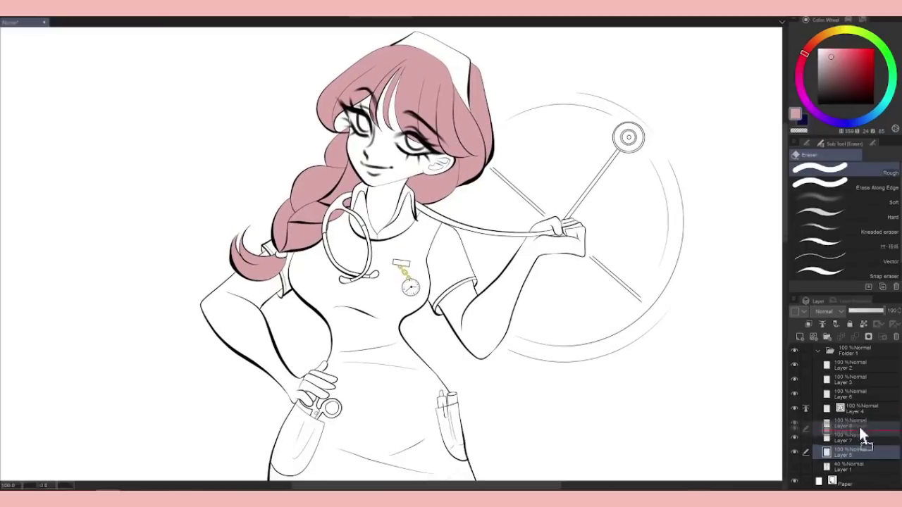
pyautogui.click(809, 46)
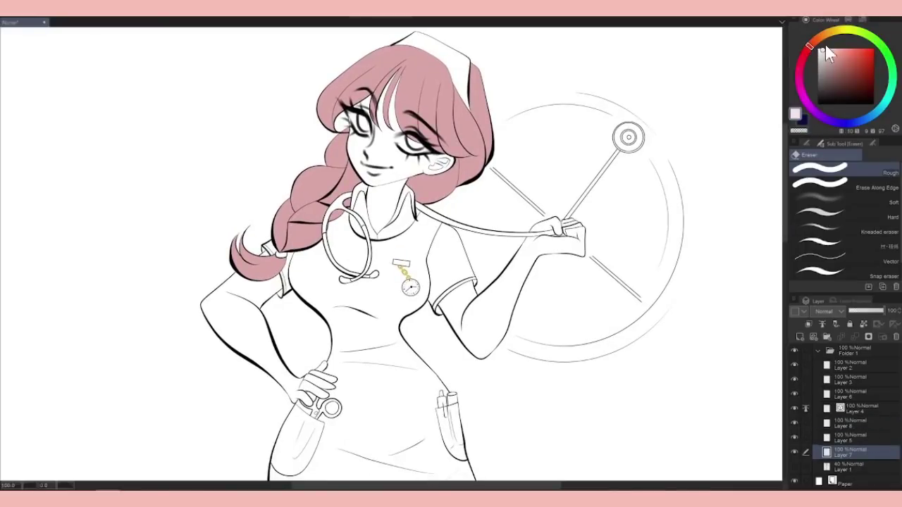
pyautogui.press('g')
pyautogui.click(394, 156)
pyautogui.click(386, 215)
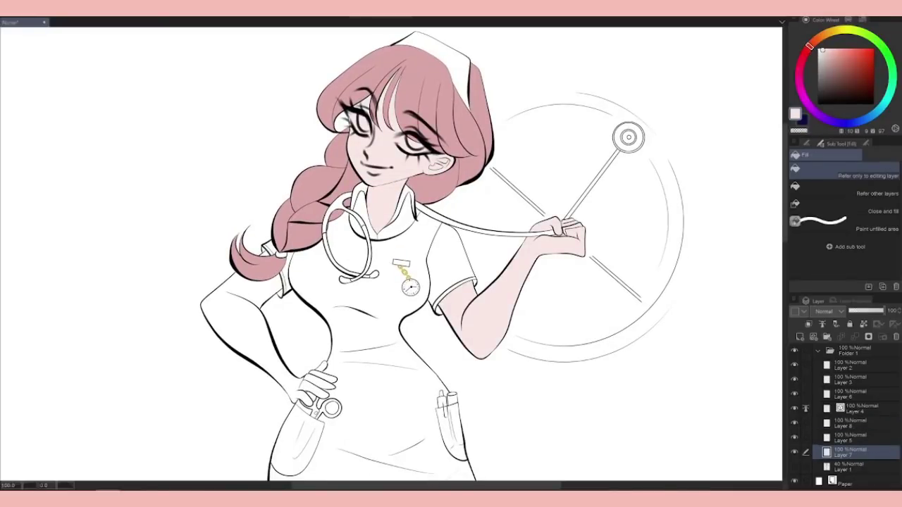
pyautogui.click(240, 310)
pyautogui.click(319, 377)
# Check the line art layer and fill the legs with the same pale skin tone on Layer 7
pyautogui.click(856, 407)
pyautogui.press('e')
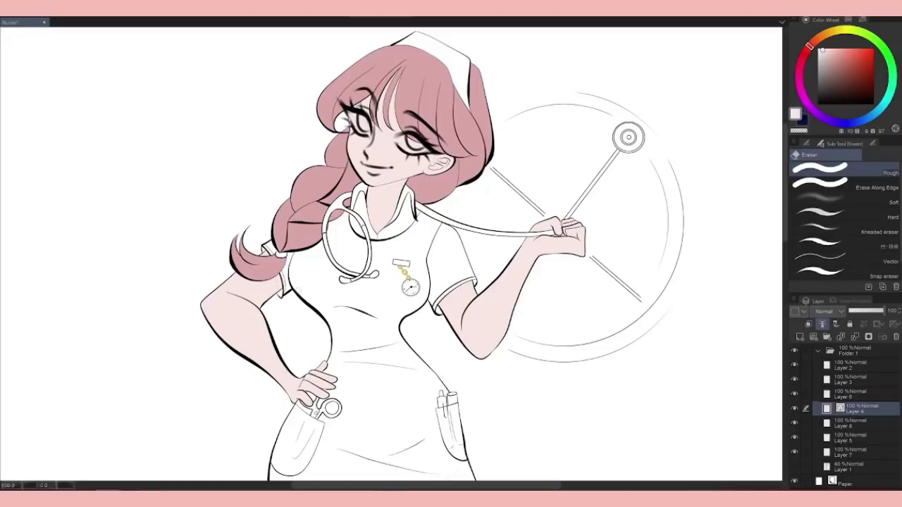
pyautogui.press('g')
pyautogui.scroll(-10, 395, 282)
pyautogui.click(856, 451)
pyautogui.click(343, 303)
pyautogui.scroll(5, 494, 282)
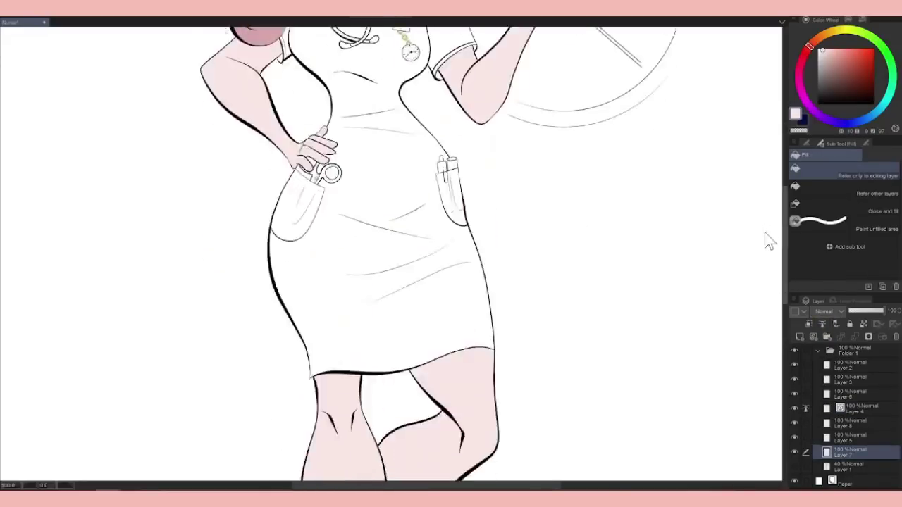
# Lock Layer 7's transparent pixels and refill the skin with a slightly warmer pale tone
pyautogui.scroll(-5, 769, 241)
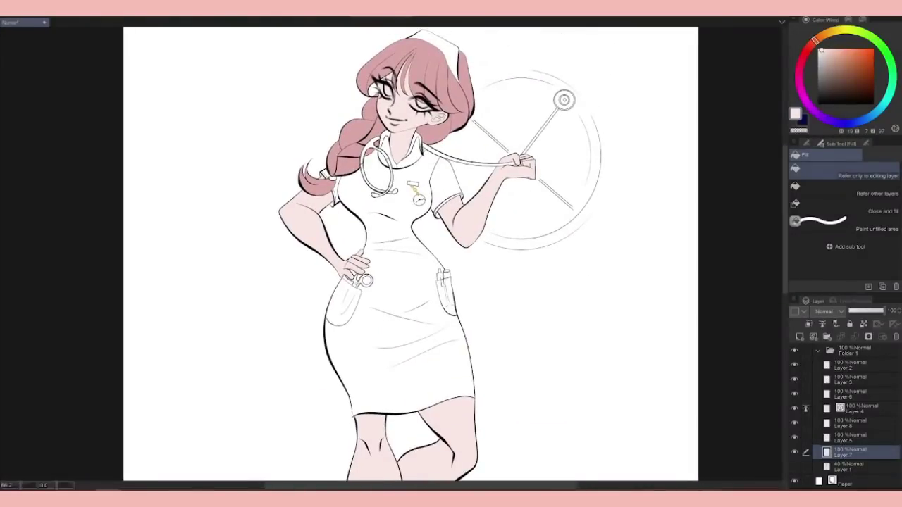
pyautogui.click(817, 20)
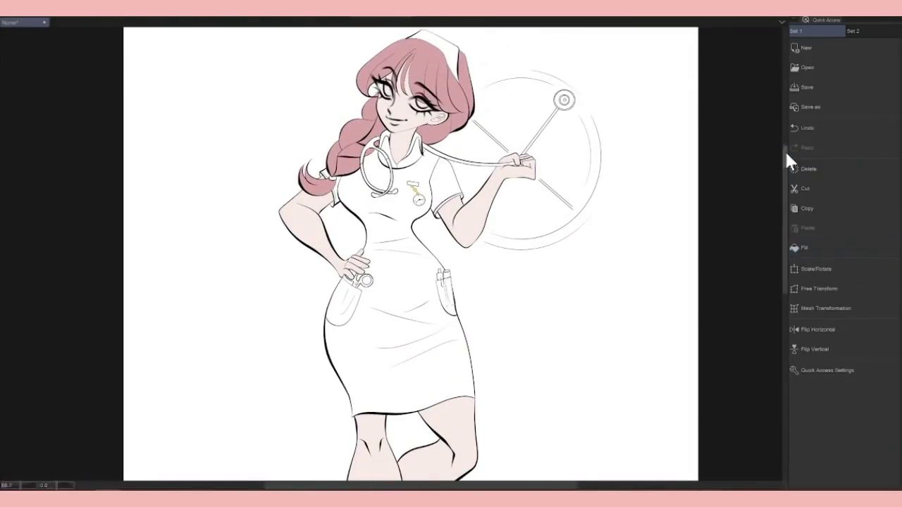
pyautogui.scroll(1, 775, 154)
pyautogui.click(805, 19)
# Fill a new bottom layer with medium grey as the background behind the character
pyautogui.click(820, 76)
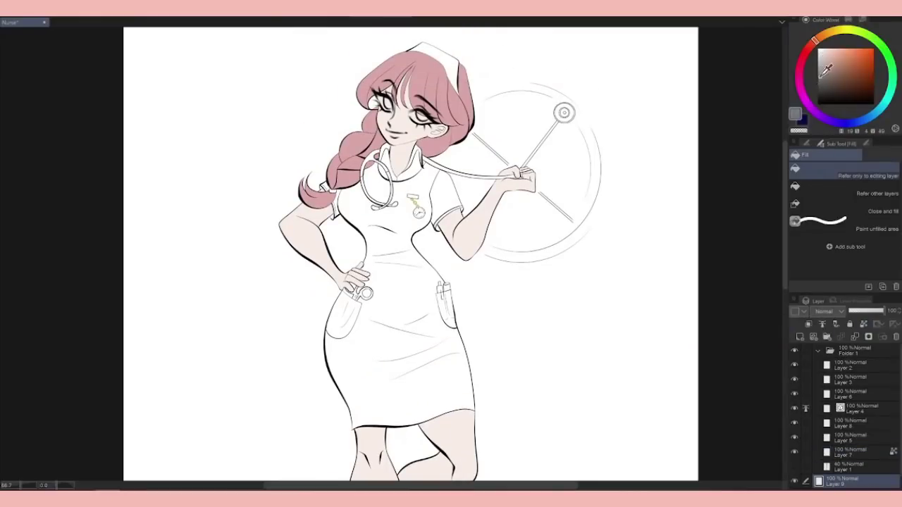
pyautogui.click(817, 20)
pyautogui.click(820, 262)
pyautogui.click(805, 20)
# Fill the nurse's cap, sleeves and collar with white on Layer 8
pyautogui.click(852, 423)
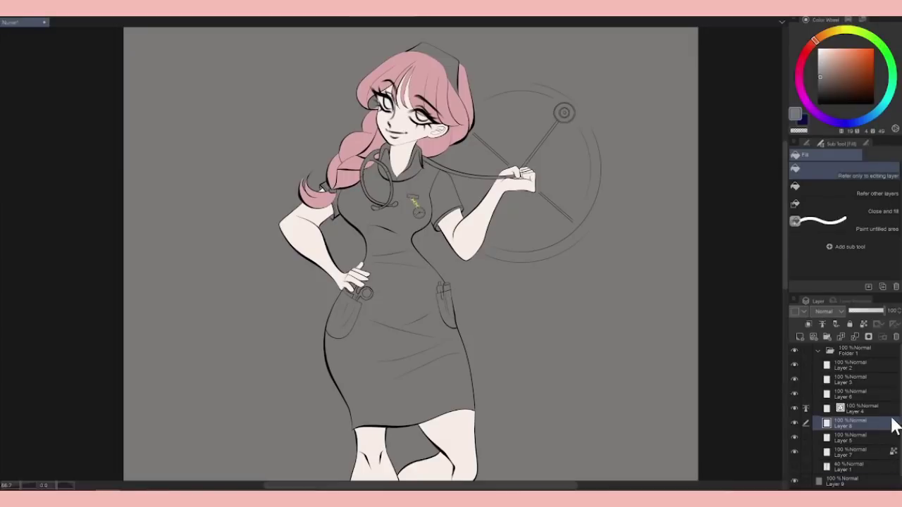
pyautogui.click(819, 49)
pyautogui.click(433, 62)
pyautogui.click(447, 190)
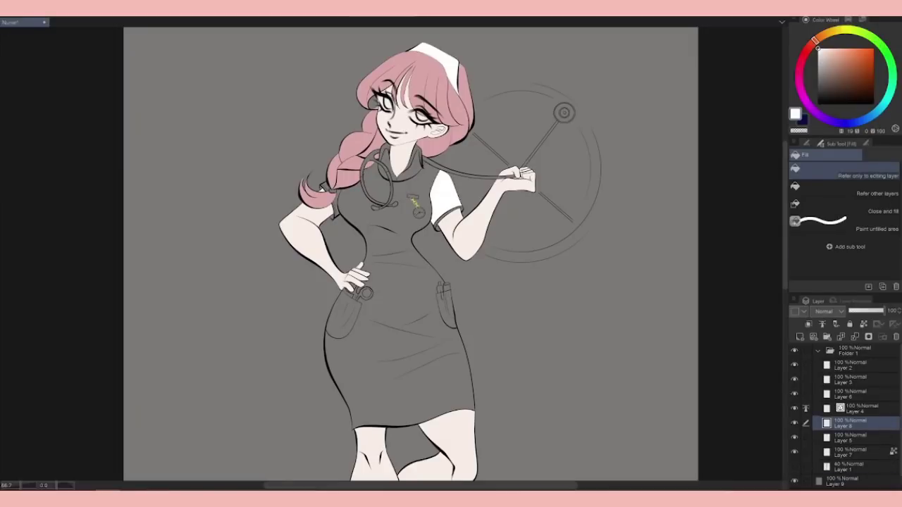
pyautogui.click(412, 158)
pyautogui.click(387, 160)
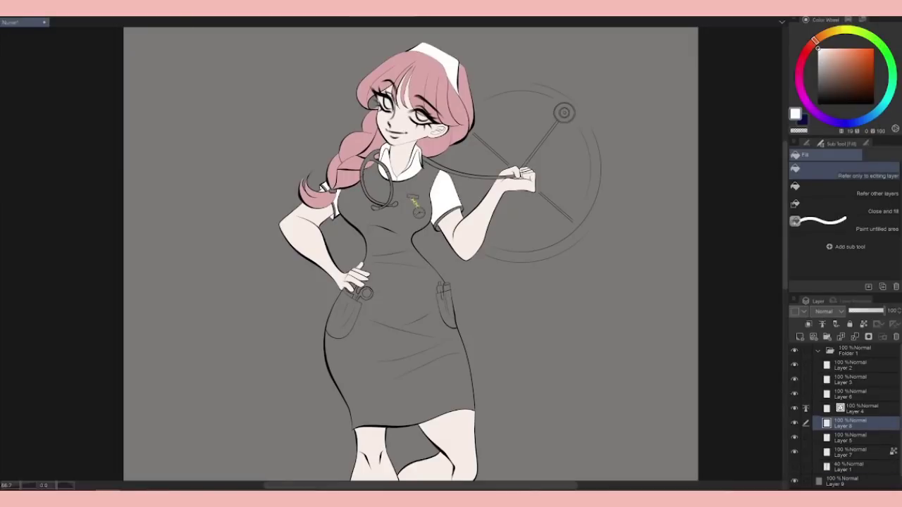
pyautogui.moveTo(784, 156)
pyautogui.mouseDown()
pyautogui.moveTo(780, 214)
pyautogui.moveTo(787, 158)
pyautogui.mouseUp()
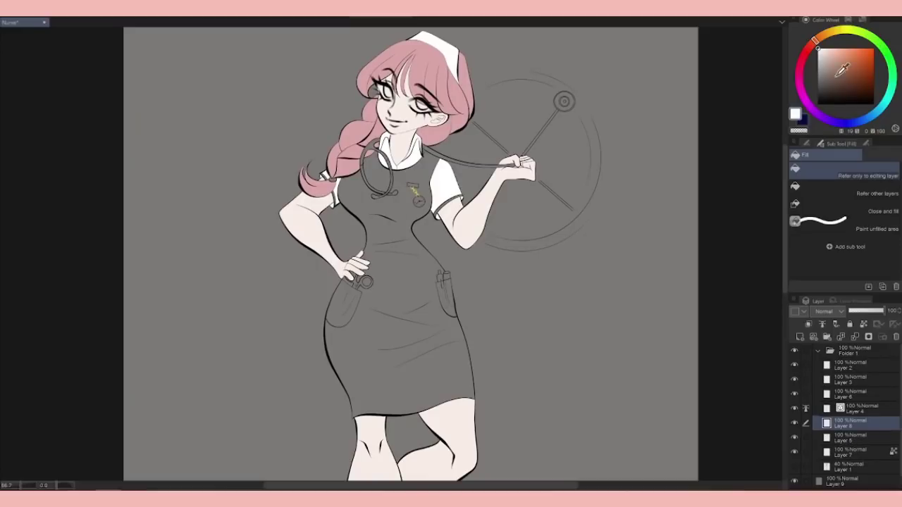
pyautogui.click(844, 54)
pyautogui.click(831, 54)
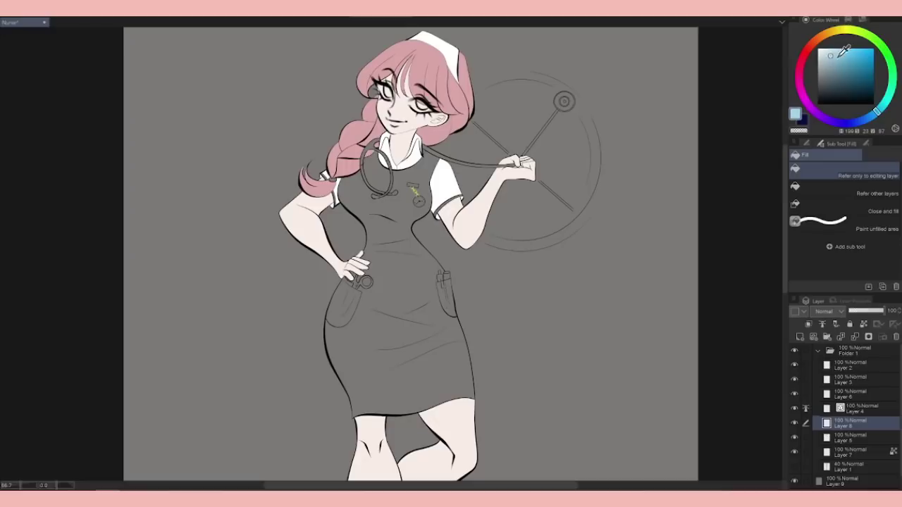
pyautogui.click(398, 339)
pyautogui.click(446, 296)
pyautogui.click(341, 304)
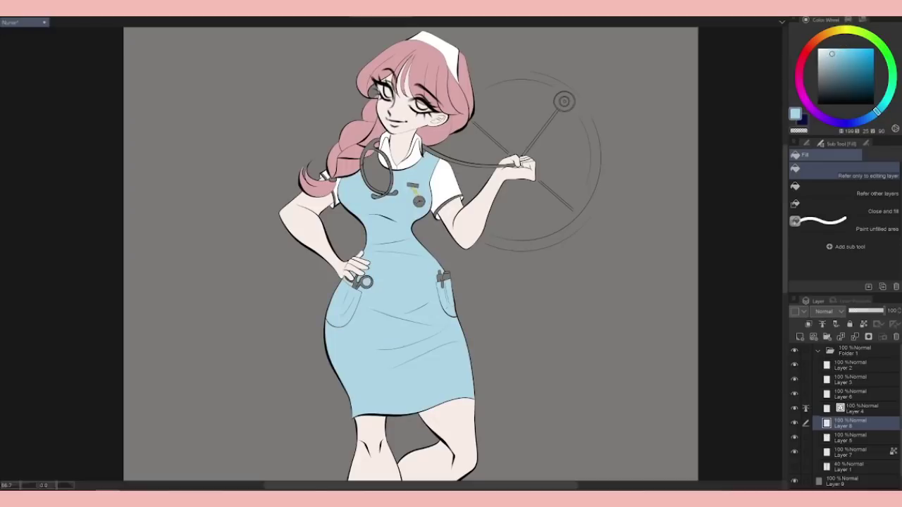
pyautogui.scroll(-1, 411, 254)
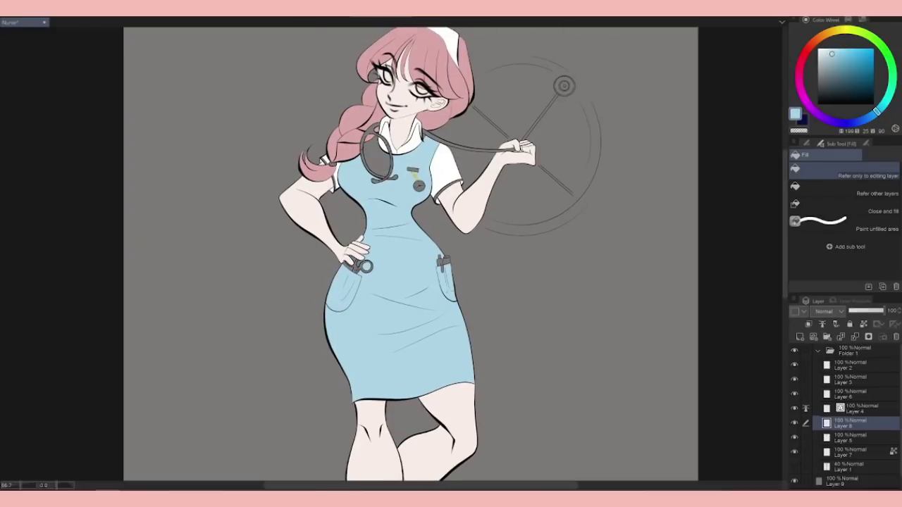
pyautogui.hotkey('ctrl', 'z')
pyautogui.hotkey('ctrl', 'z')
pyautogui.hotkey('ctrl', 'z')
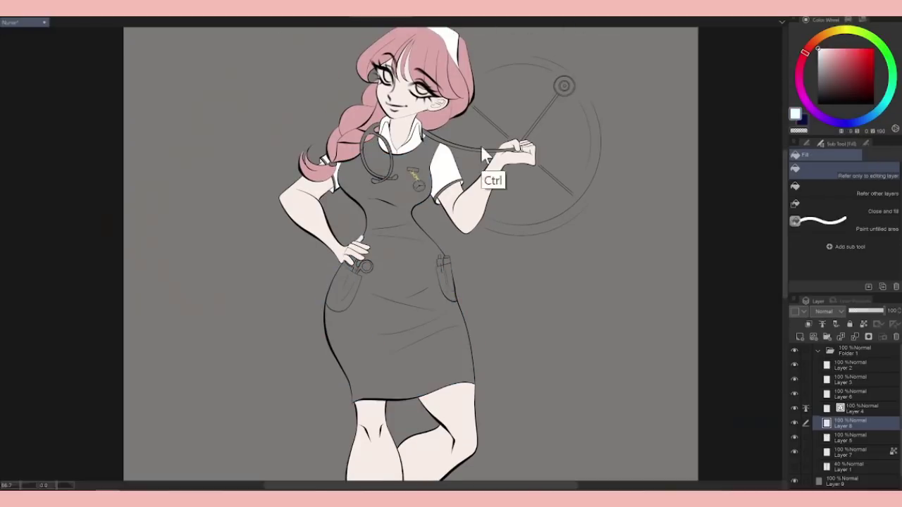
# Refine the line art of the sleeve cuffs on the vector layer with pen, eraser and control point corrections
pyautogui.scroll(3, 483, 156)
pyautogui.keyDown('ctrl'); pyautogui.click(484, 157); pyautogui.keyUp('ctrl')
pyautogui.press('p')
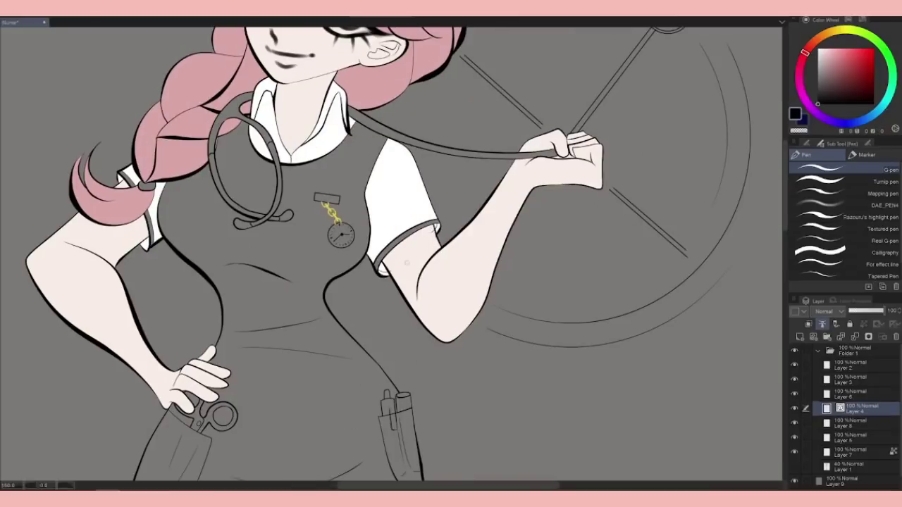
pyautogui.press('e')
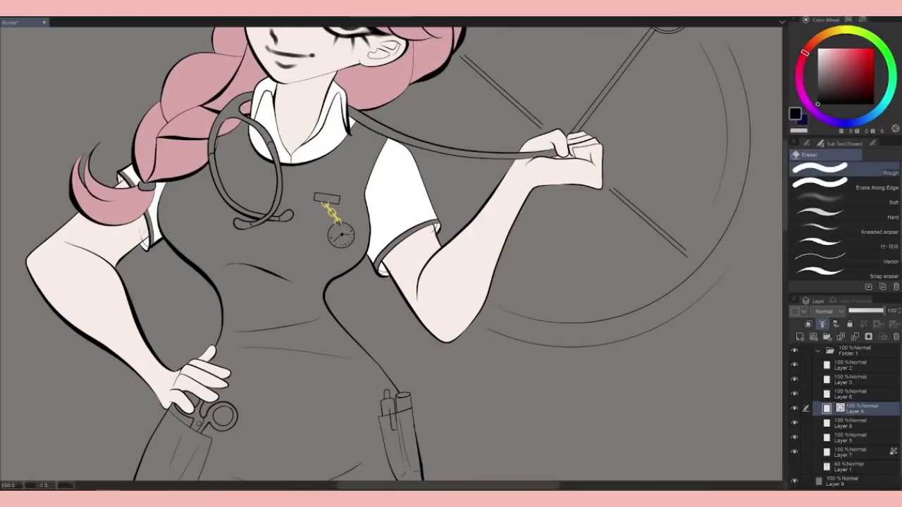
pyautogui.scroll(3, 394, 266)
pyautogui.press('y')
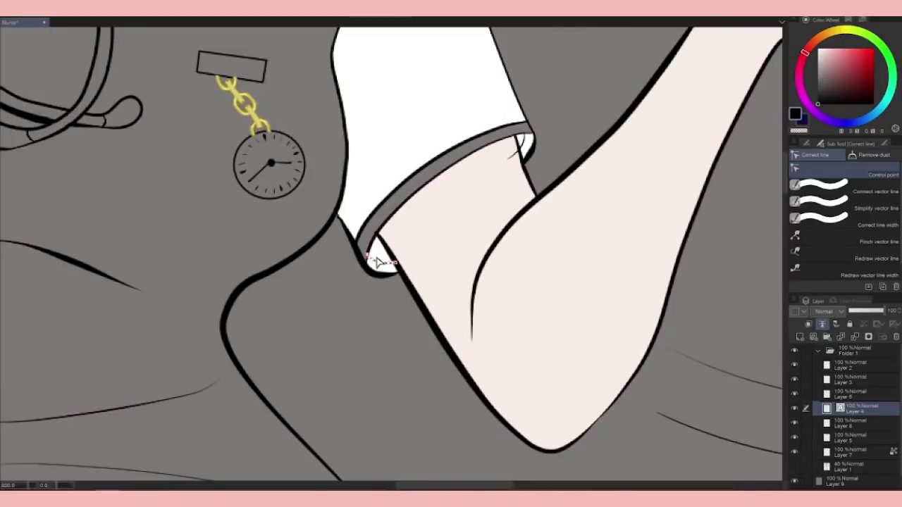
pyautogui.press('e')
pyautogui.scroll(-3, 395, 300)
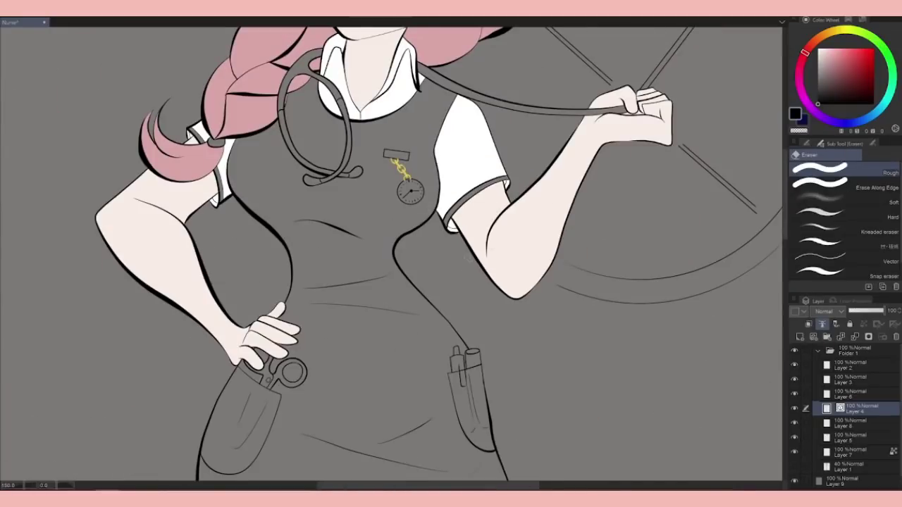
pyautogui.scroll(-4, 392, 254)
# On a new layer above Layer 8, fill the dress, its area inside the stethoscope loop and both pockets with light blue
pyautogui.click(817, 336)
pyautogui.click(835, 21)
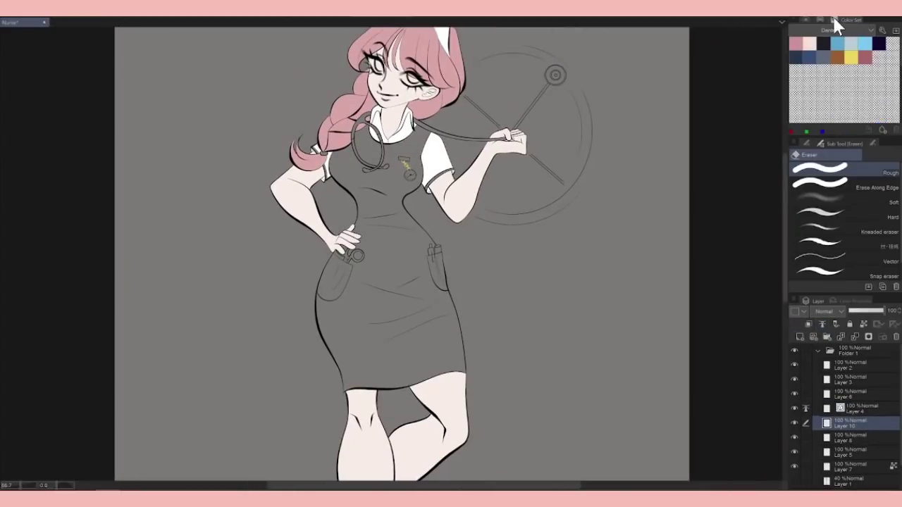
pyautogui.click(819, 20)
pyautogui.press('g')
pyautogui.click(391, 317)
pyautogui.click(367, 148)
pyautogui.click(332, 282)
pyautogui.click(437, 275)
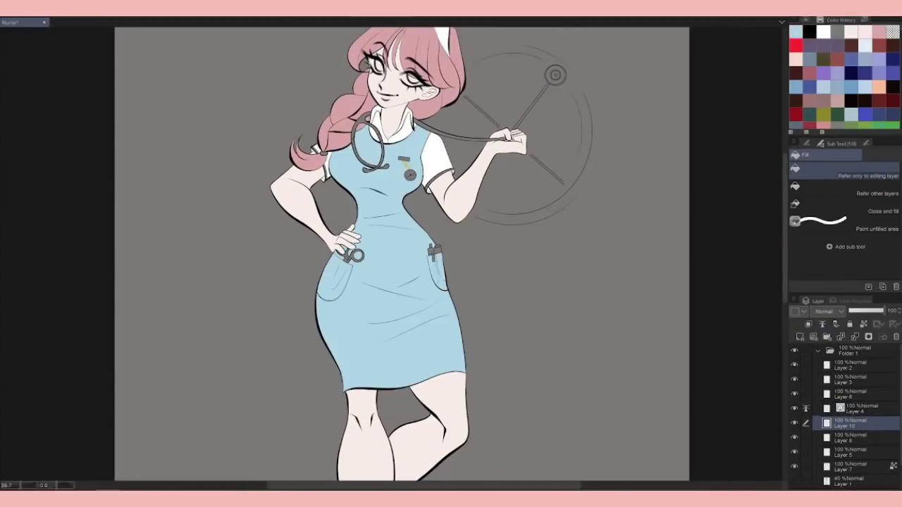
# Fill the trim bands on both sleeves with the same light blue
pyautogui.scroll(1, 783, 254)
pyautogui.scroll(2, 321, 198)
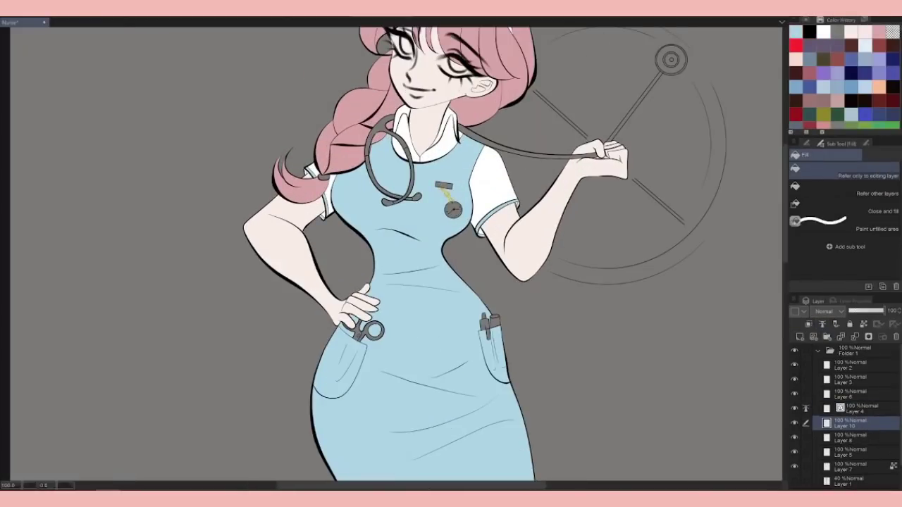
pyautogui.scroll(2, 783, 221)
pyautogui.scroll(-1, 766, 234)
pyautogui.scroll(1, 768, 232)
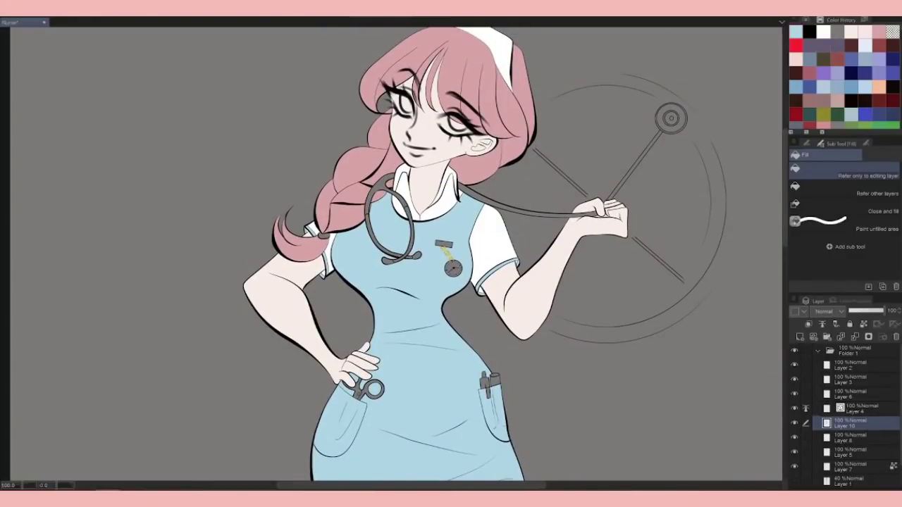
# Touch up the line art around the upper body on Layer 4 with the eraser
pyautogui.click(831, 409)
pyautogui.press('e')
pyautogui.scroll(4, 486, 388)
pyautogui.scroll(-3, 486, 388)
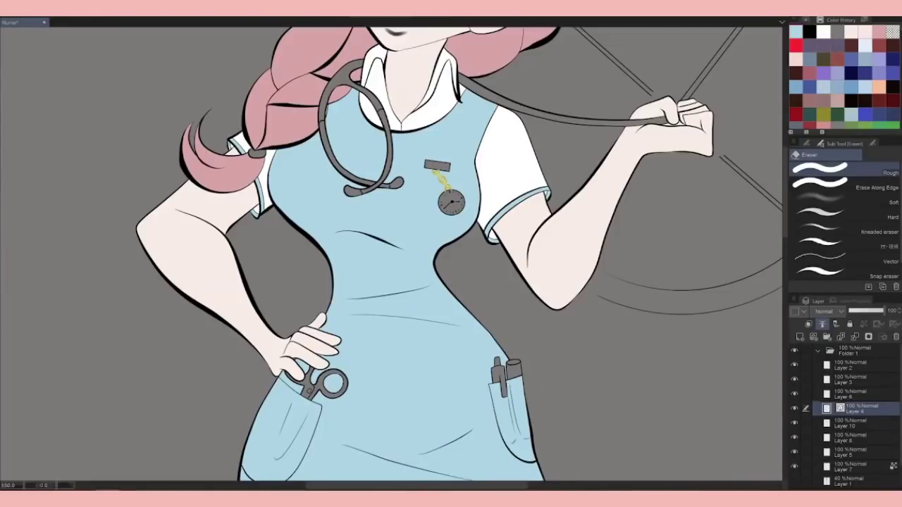
pyautogui.scroll(-2, 392, 230)
# Fill the uppers and soles of both shoes with near-black on Layer 8
pyautogui.scroll(-2, 782, 206)
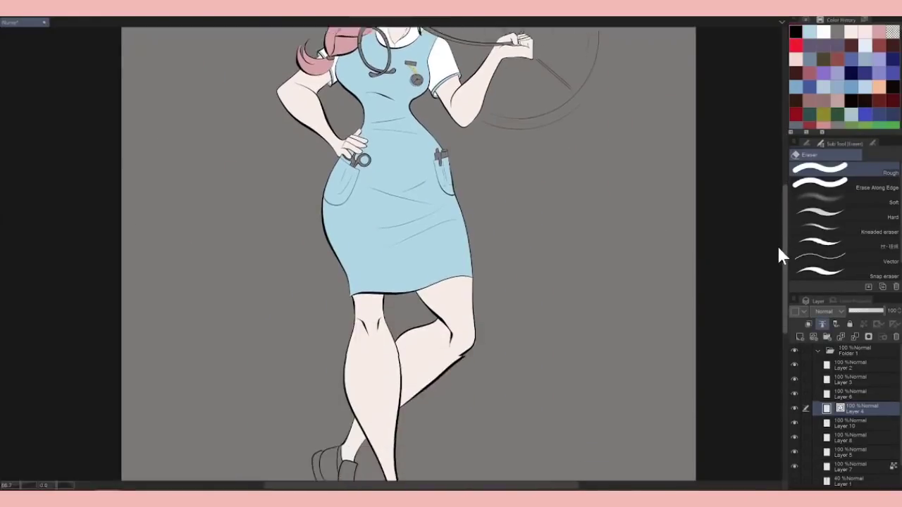
pyautogui.scroll(-2, 778, 255)
pyautogui.click(861, 437)
pyautogui.click(806, 20)
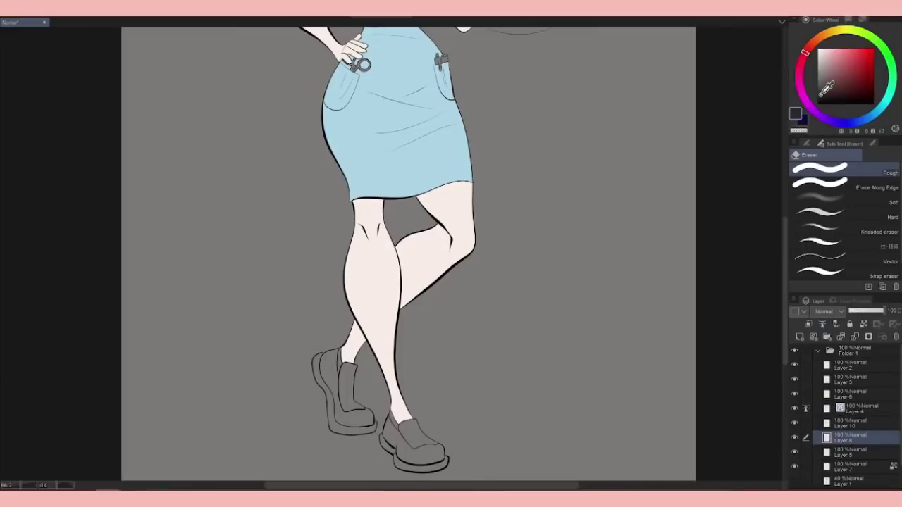
pyautogui.click(819, 100)
pyautogui.keyDown('ctrl'); pyautogui.keyDown('shift'); pyautogui.click(408, 432); pyautogui.keyUp('shift'); pyautogui.keyUp('ctrl')
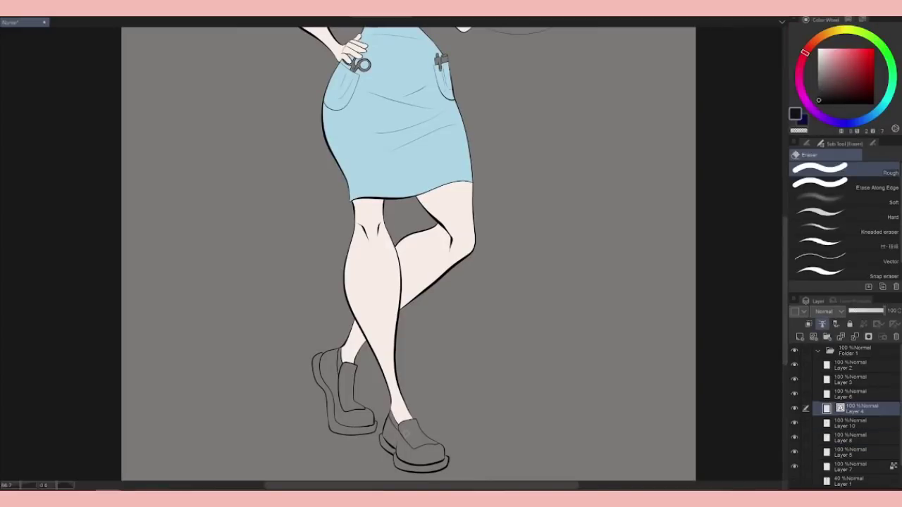
pyautogui.scroll(3, 407, 428)
pyautogui.scroll(-4, 474, 385)
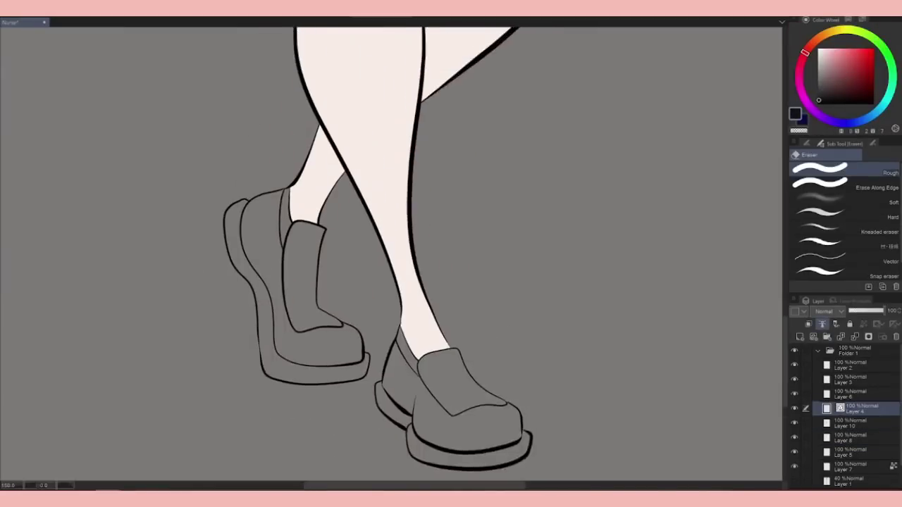
pyautogui.click(861, 437)
pyautogui.press('g')
pyautogui.click(444, 426)
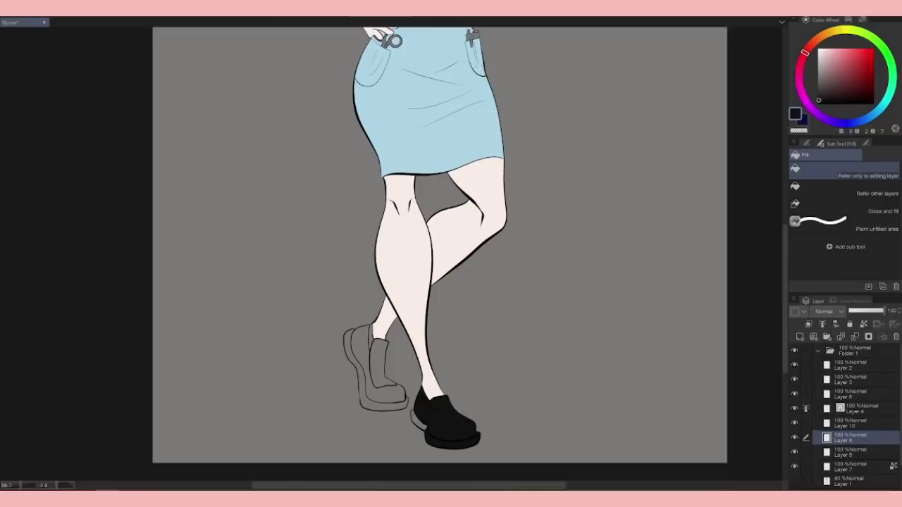
pyautogui.click(384, 363)
pyautogui.click(366, 370)
# Try to fill the stethoscope tubing and ear tips with near-black on Layer 8, and undo the fills
pyautogui.scroll(5, 437, 282)
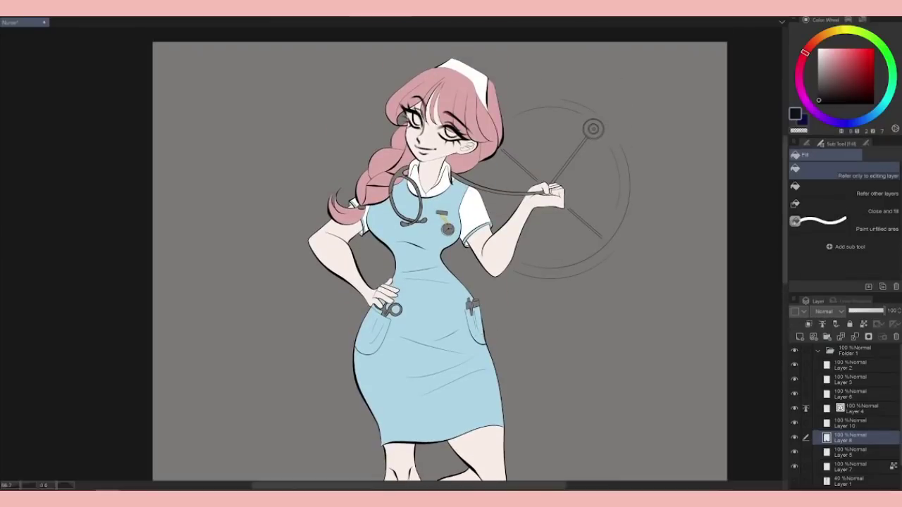
pyautogui.click(396, 182)
pyautogui.click(423, 221)
pyautogui.click(497, 185)
pyautogui.click(569, 160)
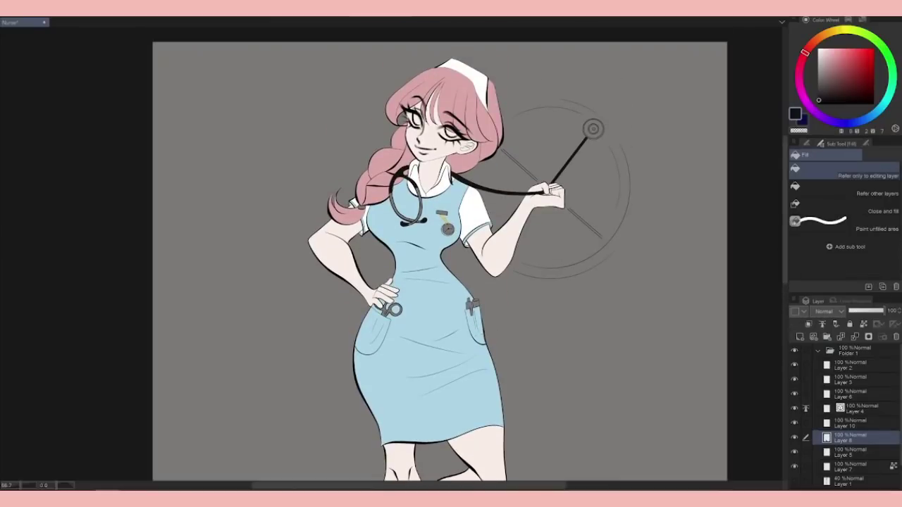
pyautogui.hotkey('ctrl', '+')
pyautogui.hotkey('ctrl', 'z')
pyautogui.hotkey('ctrl', 'z')
pyautogui.hotkey('ctrl', 'z')
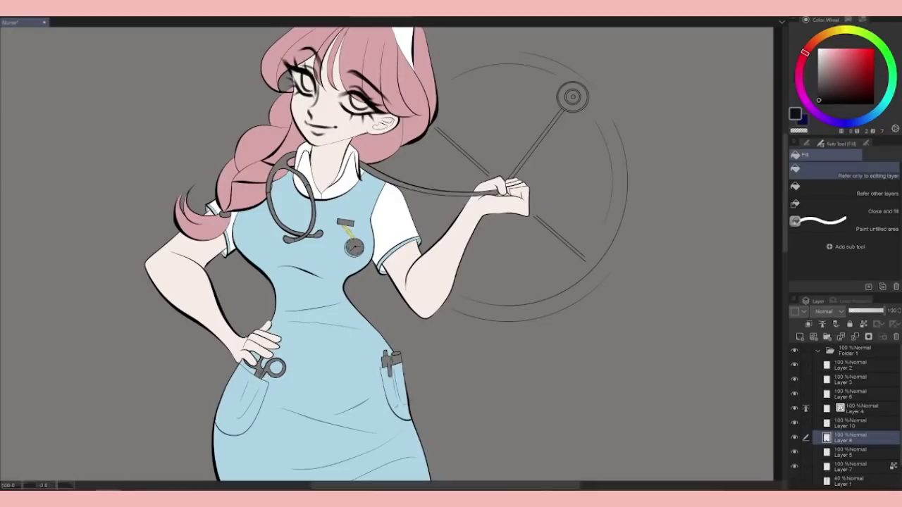
# On a new layer above Layer 8, fill the stethoscope tubing, ear tips and chest piece rings with near-black
pyautogui.hotkey('ctrl', 'shift', 'n')
pyautogui.click(437, 187)
pyautogui.click(543, 141)
pyautogui.click(289, 163)
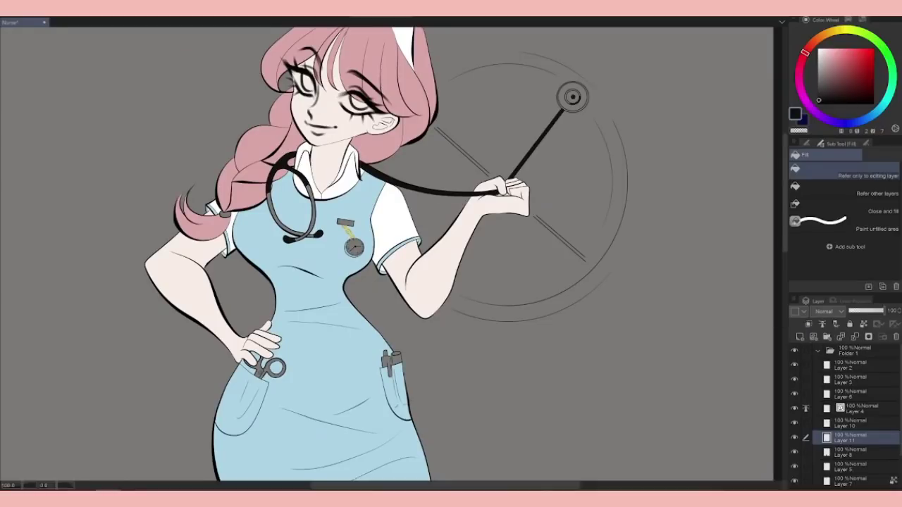
pyautogui.hotkey('ctrl', '+')
pyautogui.click(548, 98)
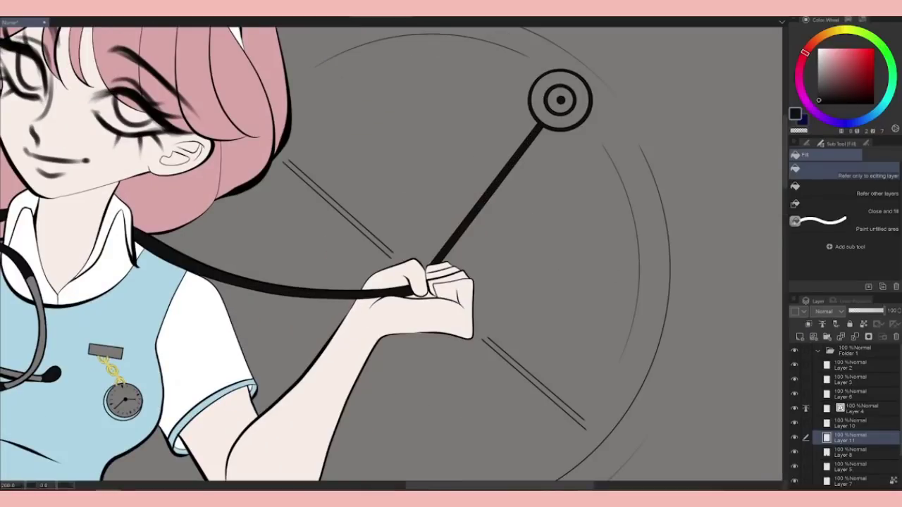
# Lock the new layer's transparent pixels and recolour the stethoscope fill to a muted red
pyautogui.hotkey('ctrl', '0')
pyautogui.hotkey('ctrl', '+')
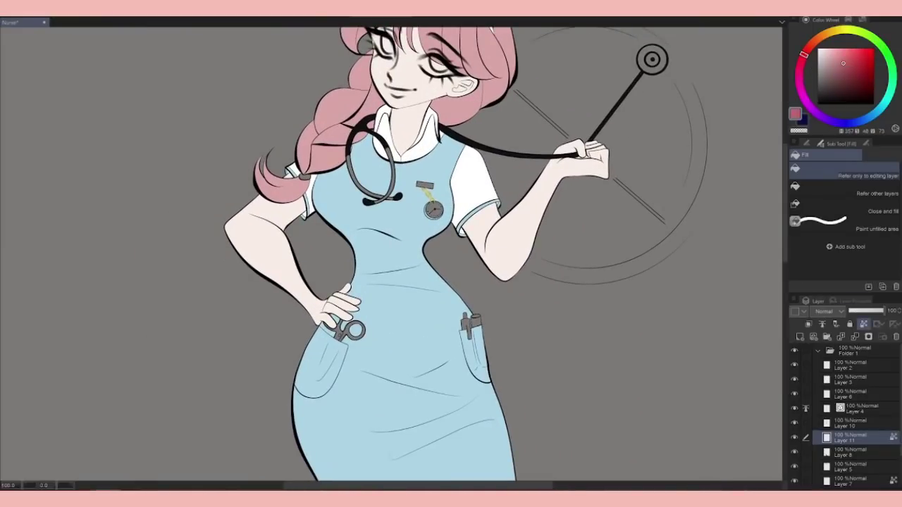
pyautogui.click(848, 20)
pyautogui.click(827, 247)
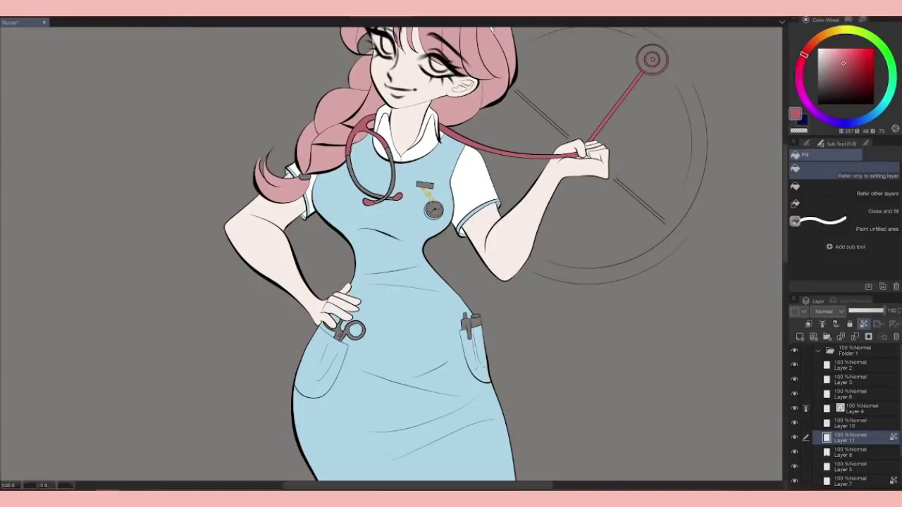
# Fill the name badge and fob watch rim with the same muted red, and move Layer 11 above Layer 10
pyautogui.click(424, 185)
pyautogui.click(864, 324)
pyautogui.hotkey('ctrl', '+')
pyautogui.moveTo(851, 438); pyautogui.dragTo(846, 412)
pyautogui.press('p')
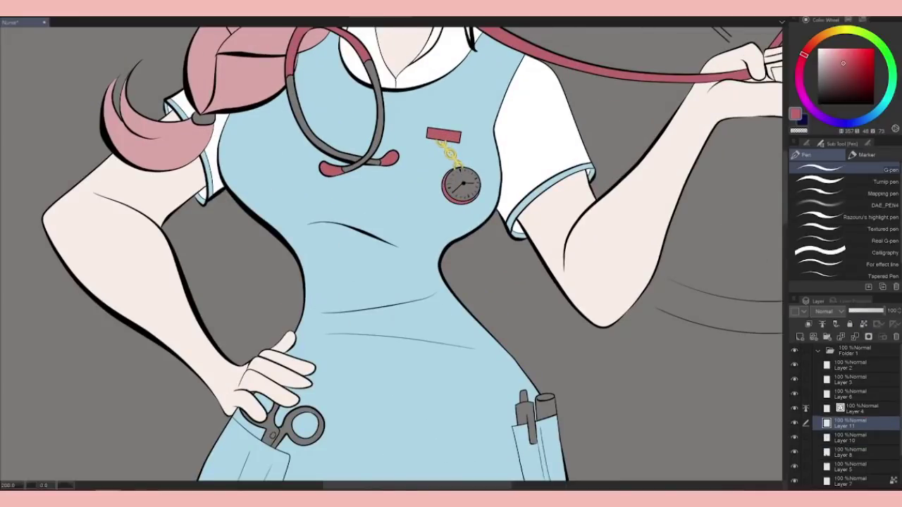
# Try white on the inner areas of the stethoscope's chest piece and on its headset tubes
pyautogui.scroll(-5, 680, 256)
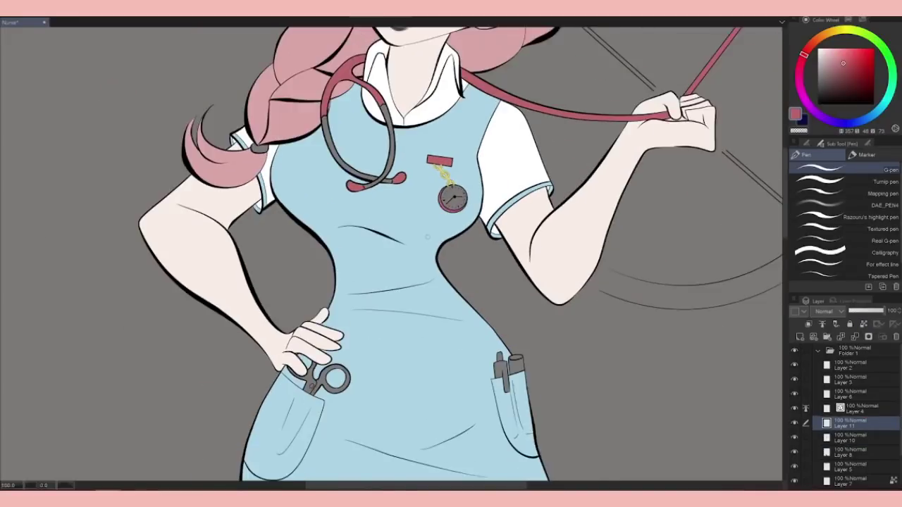
pyautogui.scroll(3, 679, 256)
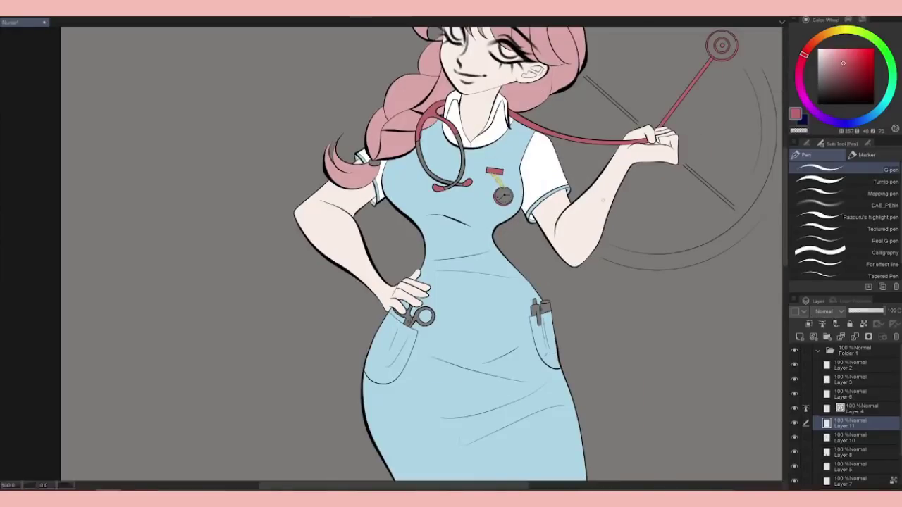
pyautogui.moveTo(423, 254); pyautogui.dragTo(331, 298)
pyautogui.click(817, 69)
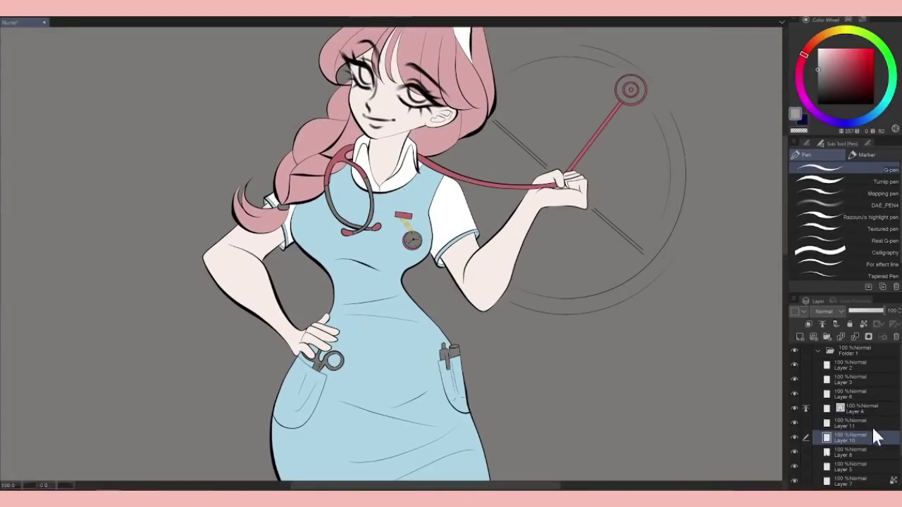
pyautogui.press('g')
pyautogui.click(622, 89)
pyautogui.click(817, 48)
pyautogui.click(622, 88)
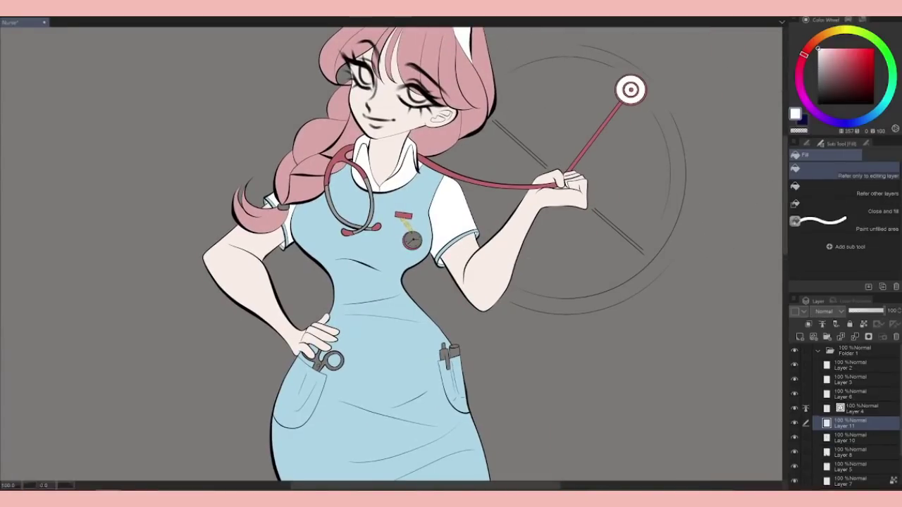
pyautogui.click(371, 204)
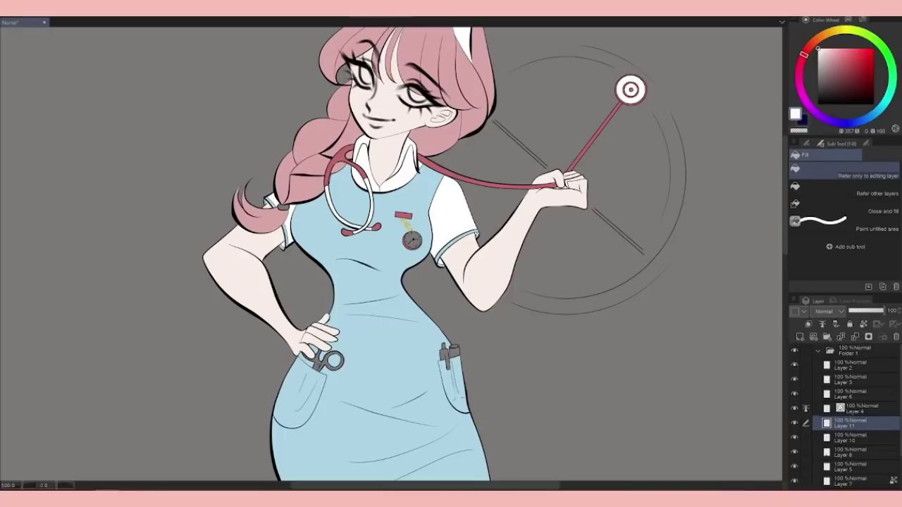
# Undo the white headset fill and instead fill the long tubing, yoke and ear tips of the stethoscope with white
pyautogui.click(854, 23)
pyautogui.hotkey('ctrl', 'z')
pyautogui.click(599, 134)
pyautogui.click(494, 185)
pyautogui.click(345, 164)
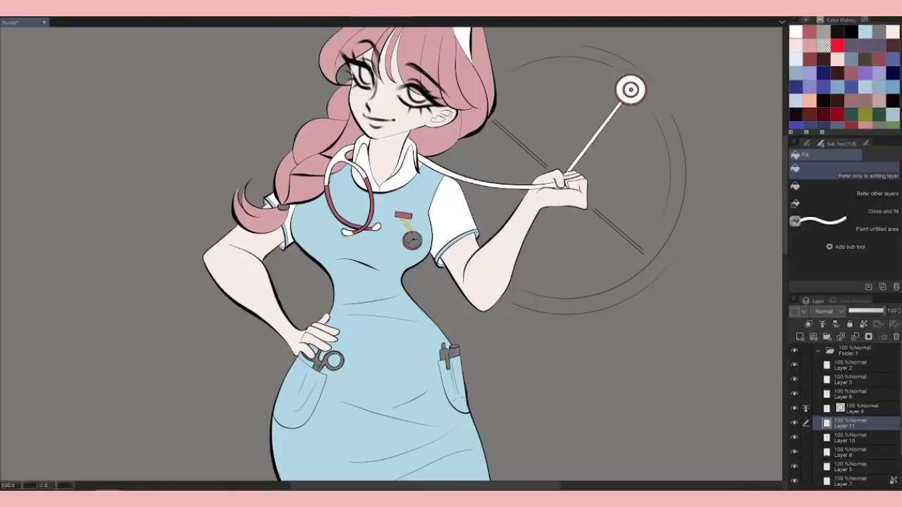
# Fill the fob watch face with white and the inner areas of the stethoscope's chest piece with muted red
pyautogui.click(413, 240)
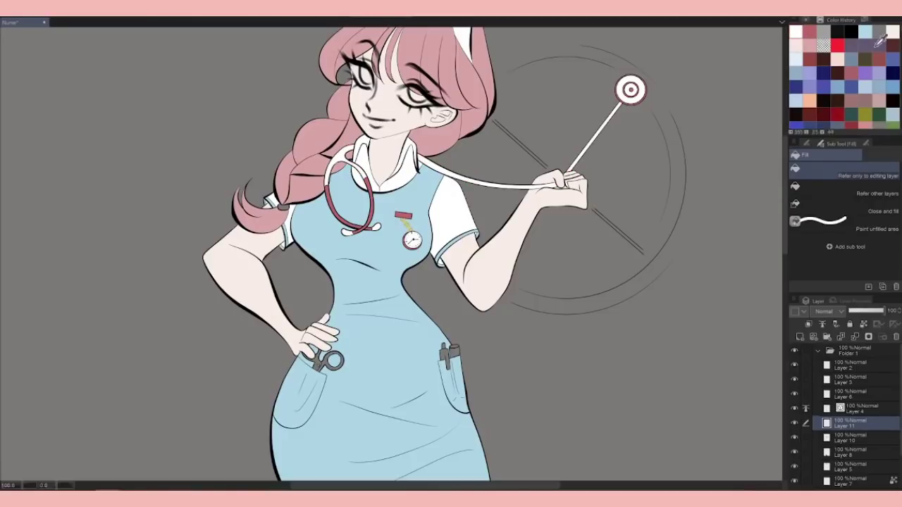
pyautogui.click(630, 89)
pyautogui.scroll(2, 650, 136)
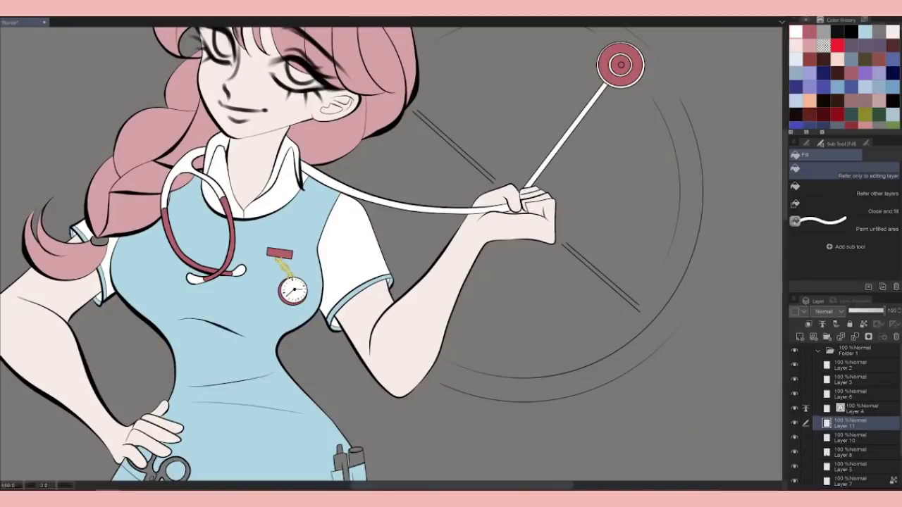
pyautogui.scroll(-2, 598, 116)
pyautogui.scroll(3, 598, 116)
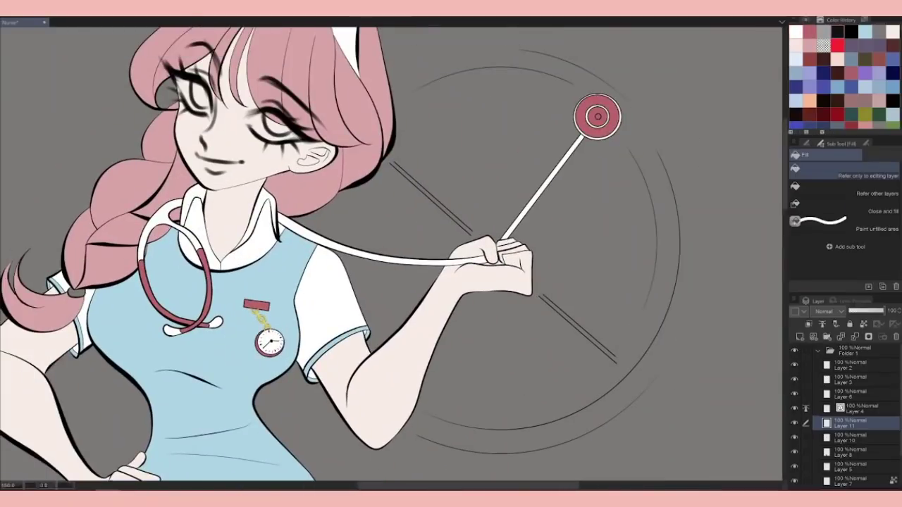
# Fill the centre dot of the stethoscope's chest piece with near-black
pyautogui.click(597, 116)
pyautogui.scroll(2, 598, 116)
pyautogui.press('p')
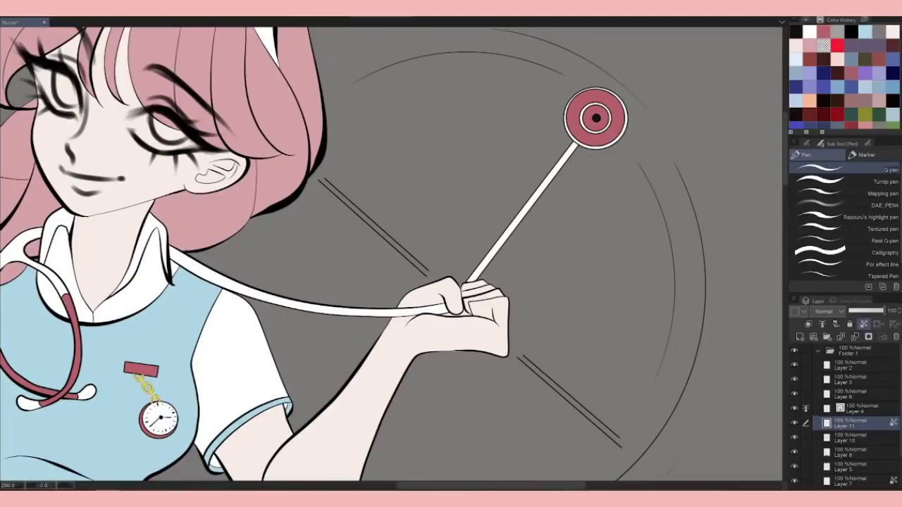
pyautogui.press('g')
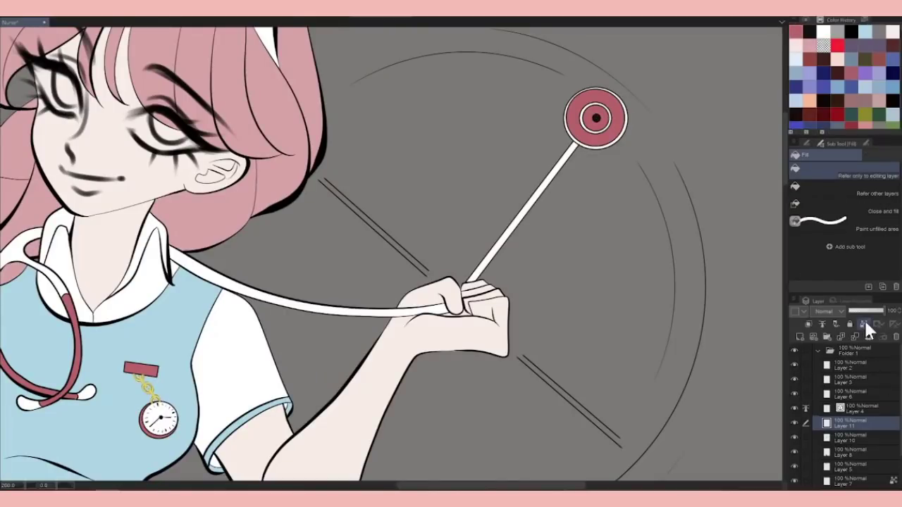
pyautogui.press('p')
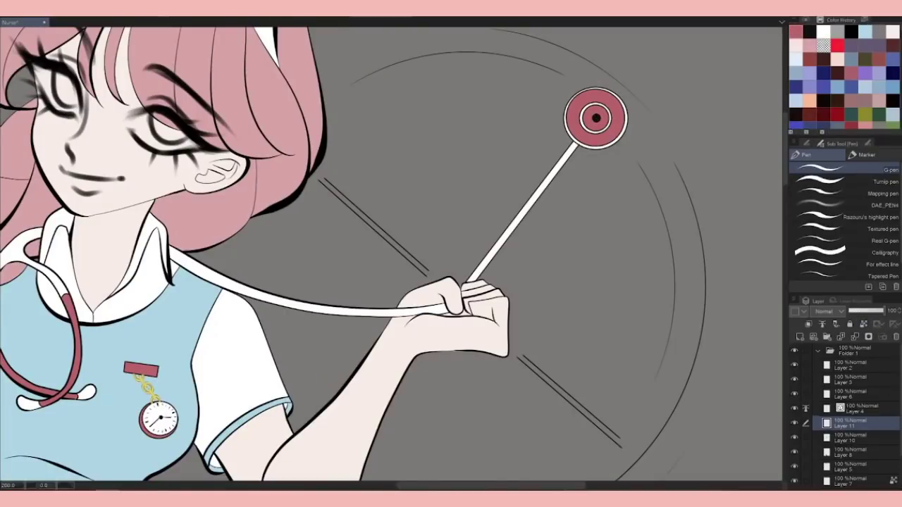
# Fill the scissors with grey, and the two pocket pens with white and dark grey
pyautogui.scroll(-4, 563, 134)
pyautogui.scroll(4, 507, 394)
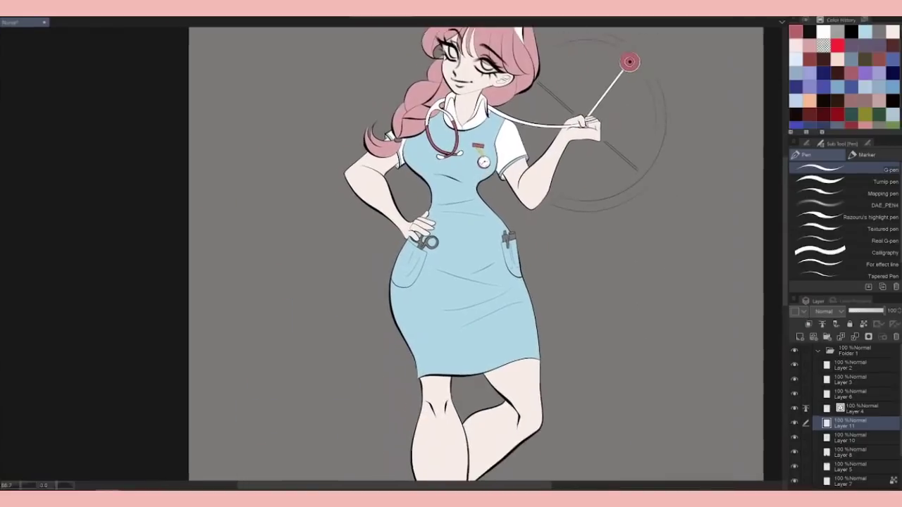
pyautogui.press('g')
pyautogui.click(308, 205)
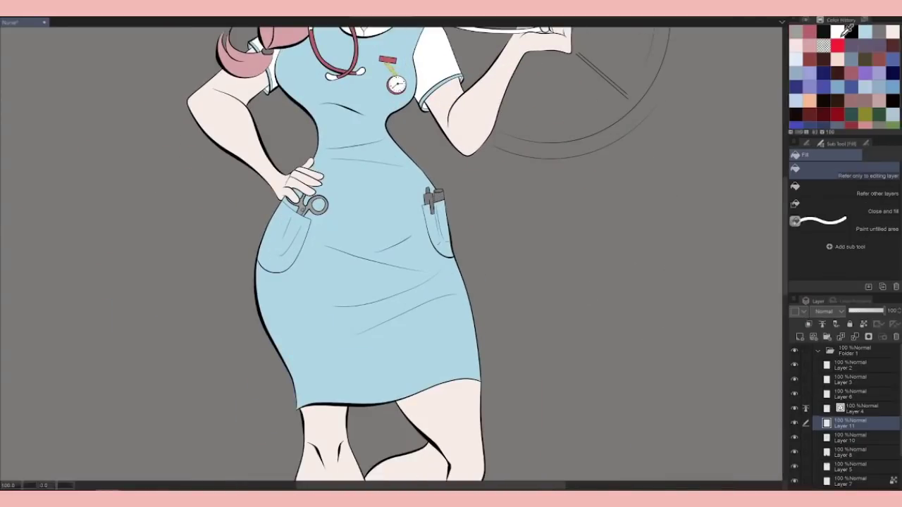
pyautogui.click(438, 196)
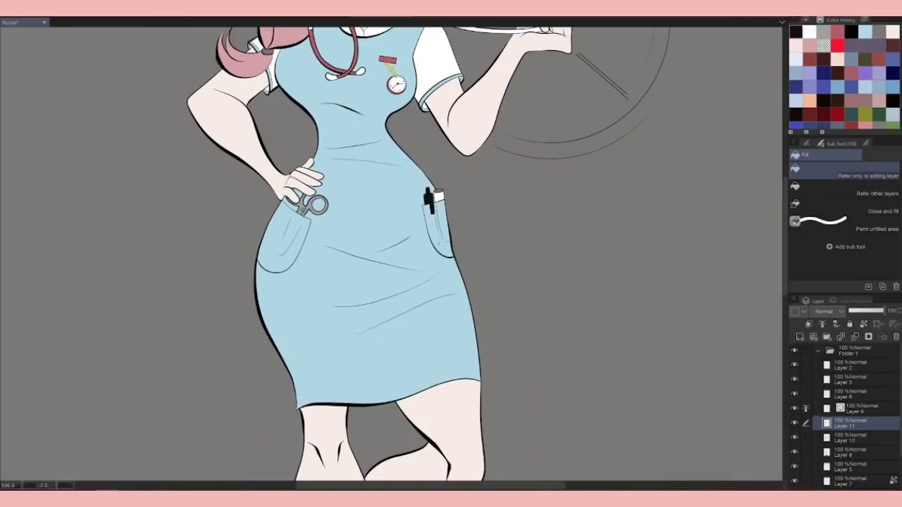
pyautogui.click(805, 19)
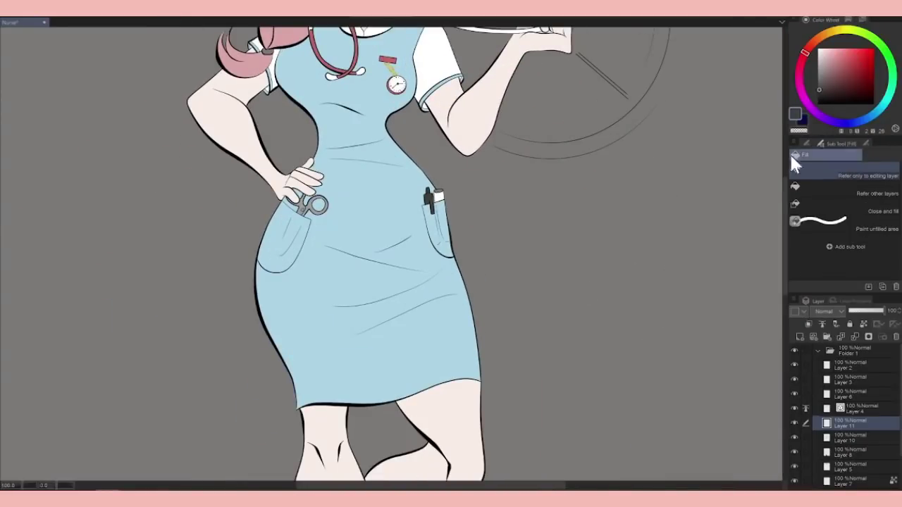
pyautogui.moveTo(784, 260); pyautogui.dragTo(779, 190)
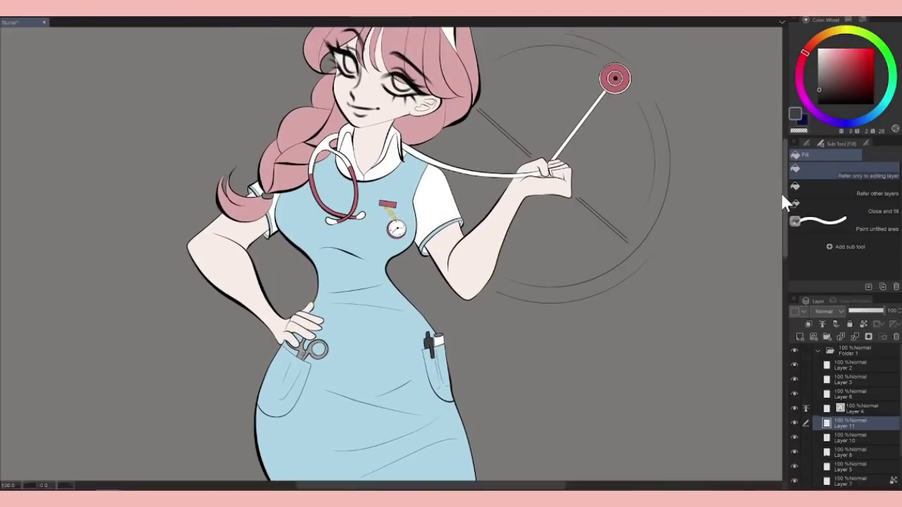
# Recolour the watch chain on the uniform with Hue/Saturation/Luminosity, setting hue to about -39 and luminosity to about 28
pyautogui.click(849, 20)
pyautogui.click(854, 32)
pyautogui.click(863, 68)
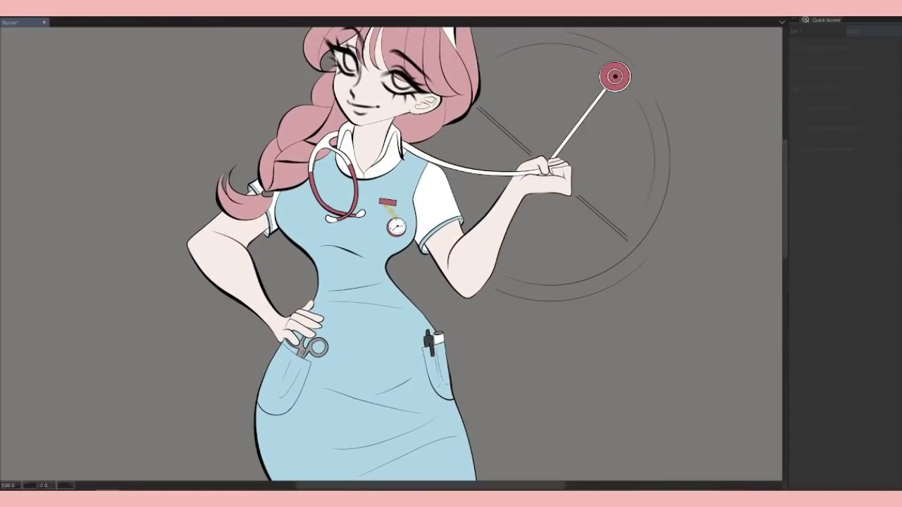
pyautogui.moveTo(714, 236); pyautogui.dragTo(590, 298)
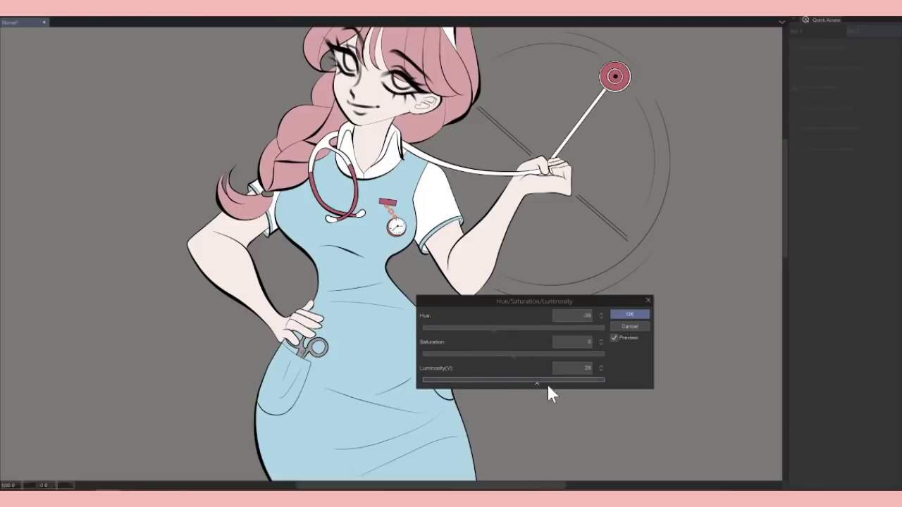
pyautogui.click(629, 314)
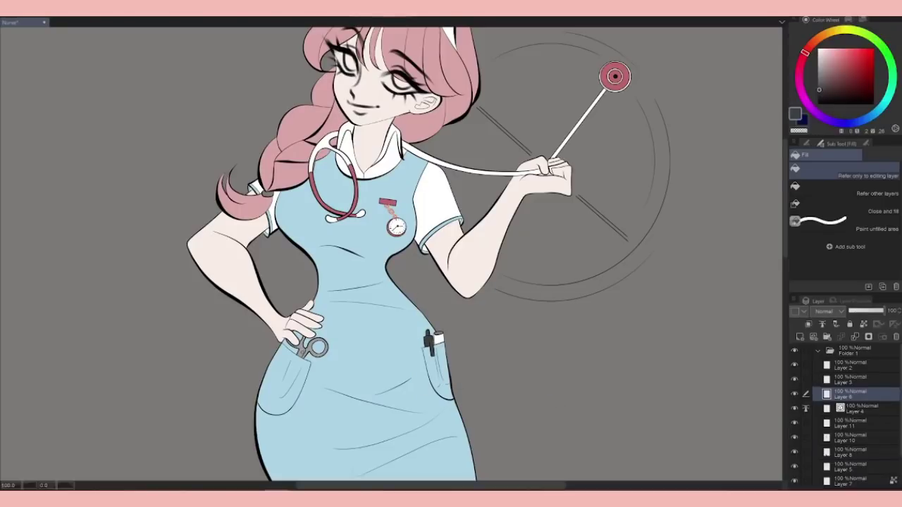
# Draw black outlines on Layer 4 for the narrow stem joining the stethoscope tube to its chest piece
pyautogui.scroll(3, 613, 70)
pyautogui.click(856, 407)
pyautogui.press('p')
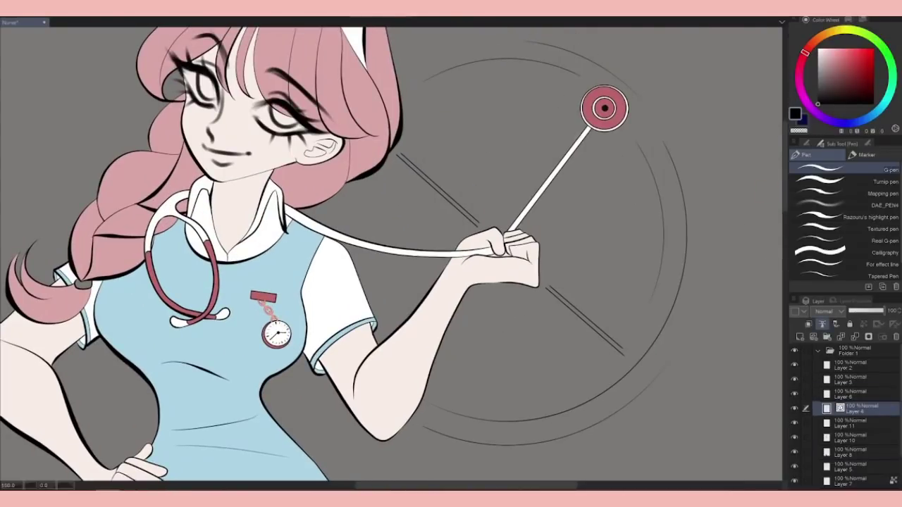
pyautogui.scroll(1, 612, 70)
pyautogui.press('u')
pyautogui.scroll(5, 596, 130)
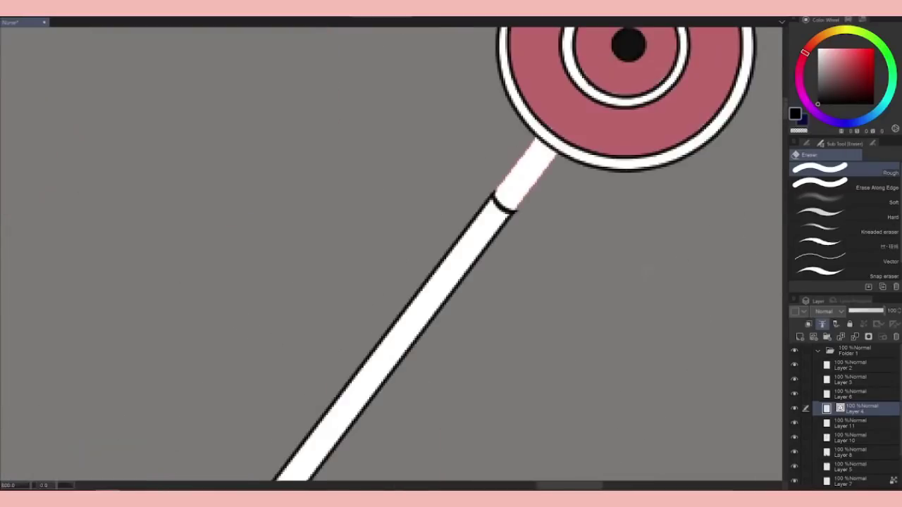
pyautogui.press('p')
pyautogui.press('u')
pyautogui.moveTo(496, 197)
pyautogui.mouseDown()
pyautogui.moveTo(534, 140)
pyautogui.moveTo(553, 154)
pyautogui.mouseUp()
pyautogui.scroll(-6, 599, 268)
pyautogui.scroll(4, 603, 267)
pyautogui.press('e')
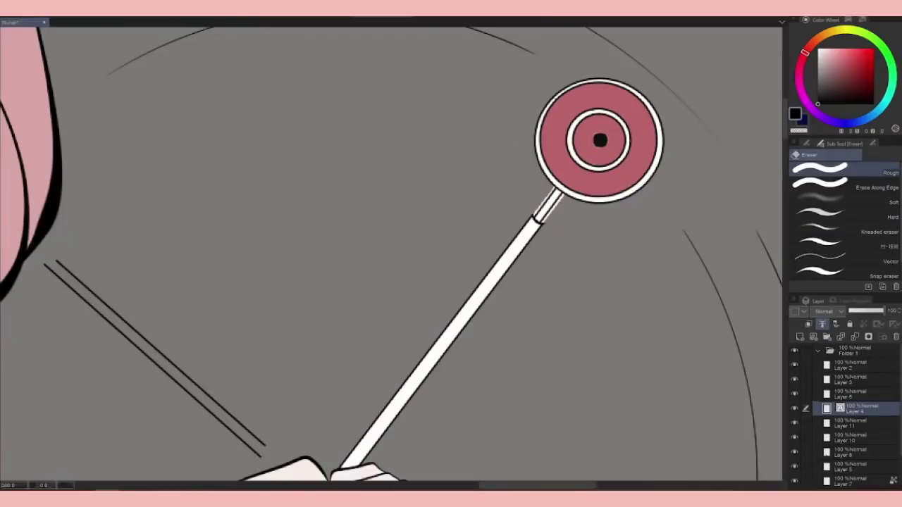
# Erase the excess white fill outside the stethoscope stem's outlines on Layer 11
pyautogui.click(852, 423)
pyautogui.moveTo(557, 193); pyautogui.dragTo(540, 219)
pyautogui.click(879, 176)
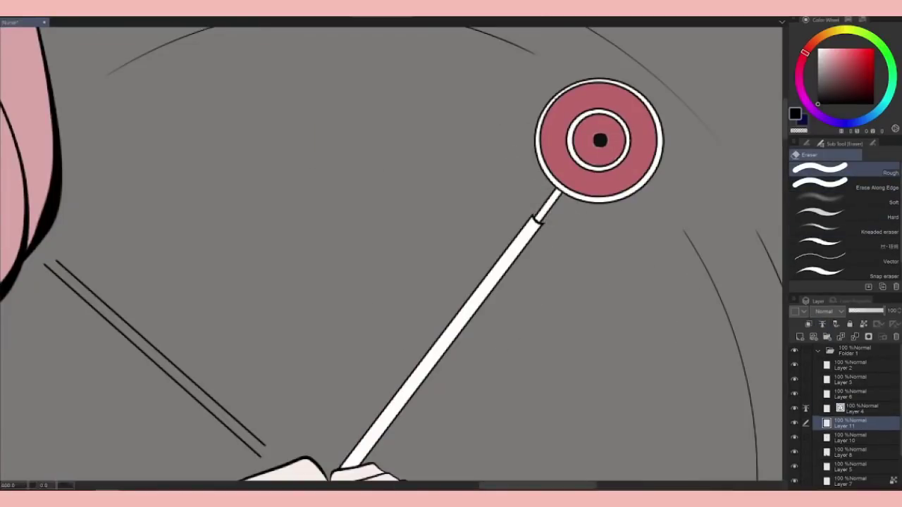
# Erase the stethoscope chest piece's fill on Layer 11, and recolour the chest piece, tubing, uniform pin and watch rim salmon
pyautogui.moveTo(599, 141)
pyautogui.mouseDown()
pyautogui.moveTo(557, 134)
pyautogui.moveTo(645, 113)
pyautogui.mouseUp()
pyautogui.scroll(-5, 391, 253)
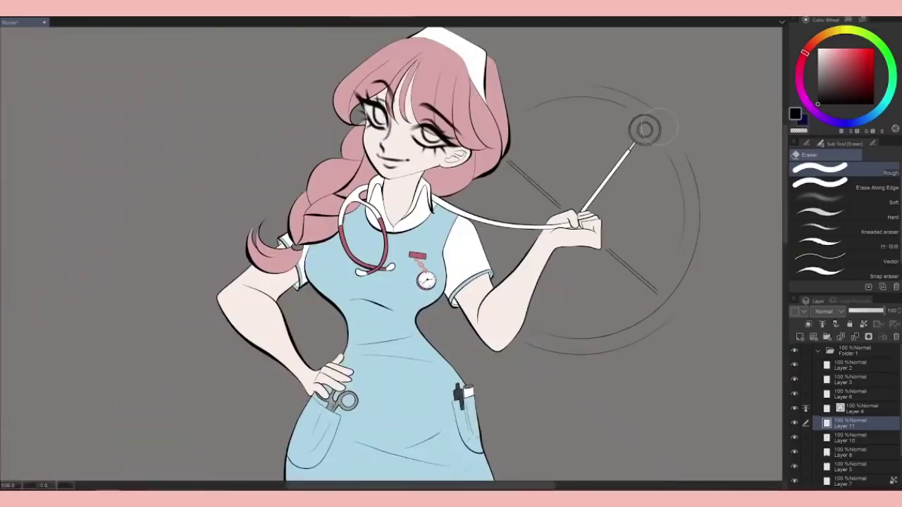
pyautogui.scroll(2, 391, 253)
pyautogui.press('g')
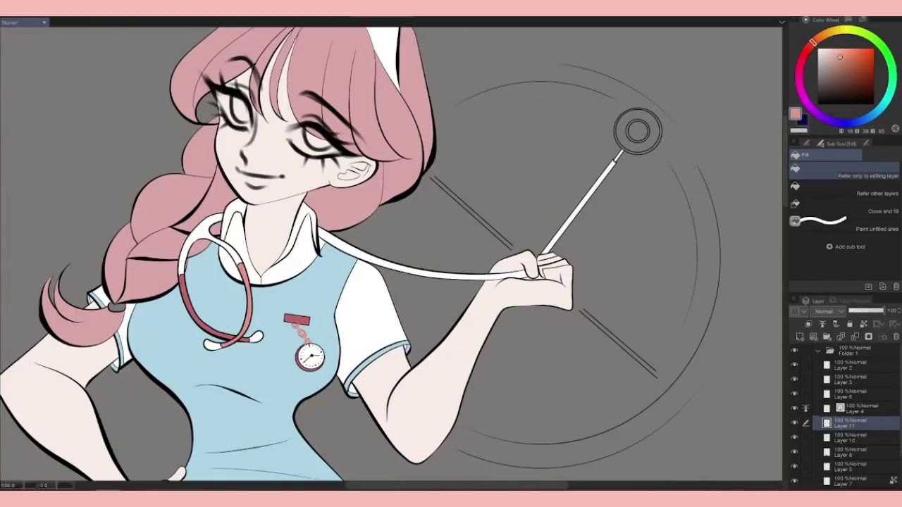
pyautogui.click(622, 131)
pyautogui.click(638, 130)
pyautogui.scroll(1, 606, 226)
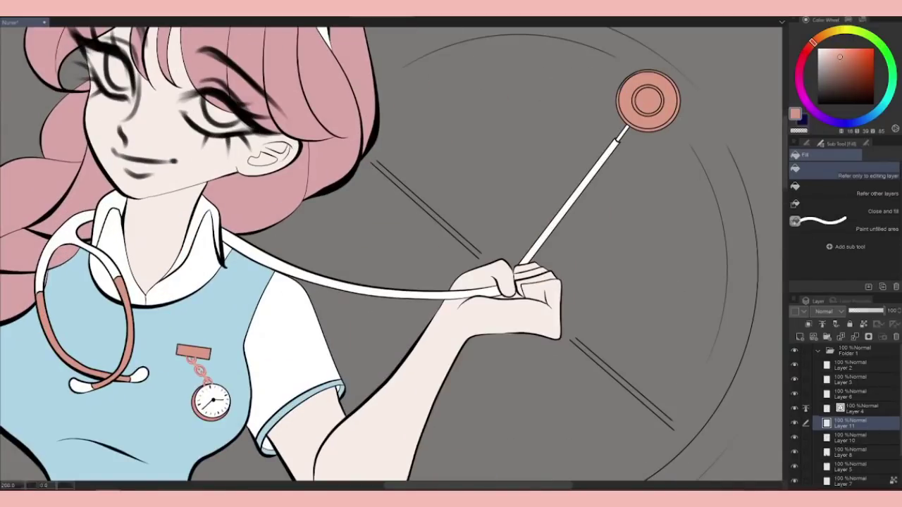
# Draw a small black dot at the centre of the stethoscope's chest piece on Layer 4
pyautogui.press('p')
pyautogui.scroll(-2, 391, 254)
pyautogui.scroll(4, 292, 251)
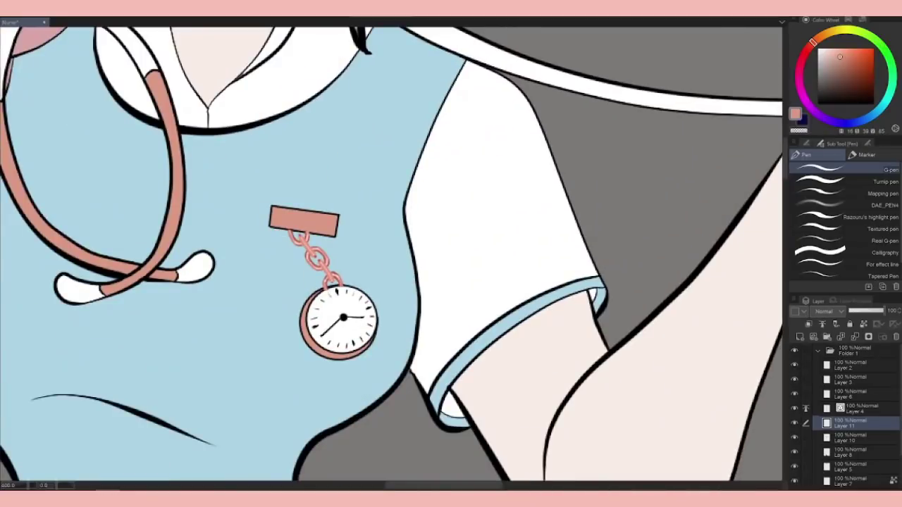
pyautogui.scroll(-2, 372, 334)
pyautogui.scroll(2, 486, 310)
pyautogui.scroll(-2, 486, 310)
pyautogui.scroll(2, 548, 215)
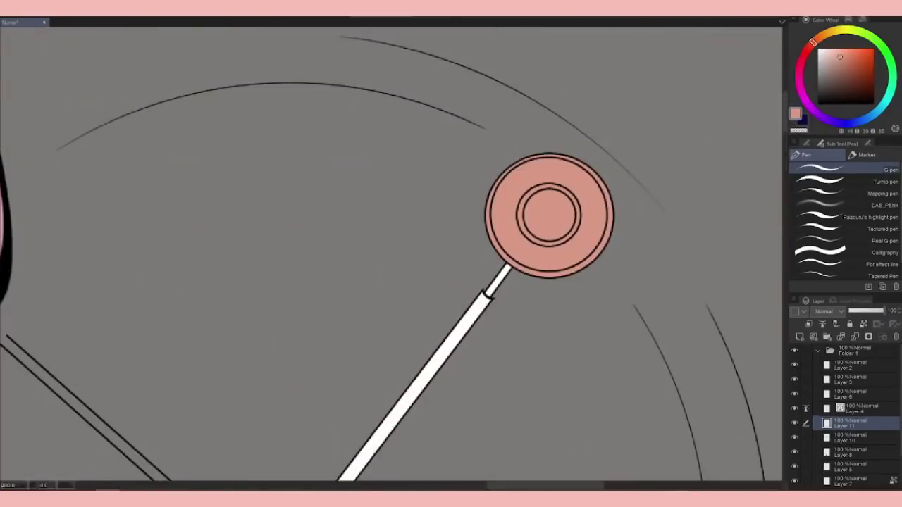
pyautogui.press('x')
pyautogui.keyDown('ctrl'); pyautogui.keyDown('shift'); pyautogui.click(548, 215); pyautogui.keyUp('shift'); pyautogui.keyUp('ctrl')
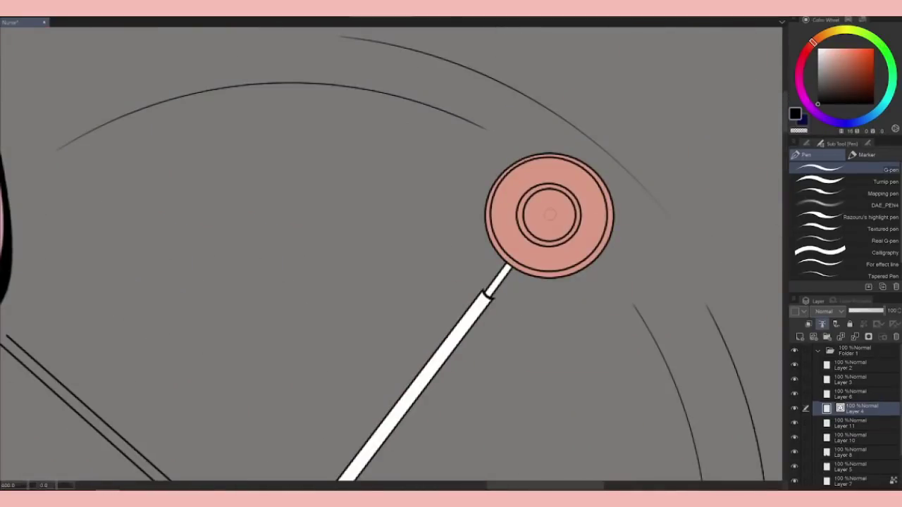
pyautogui.scroll(-4, 549, 214)
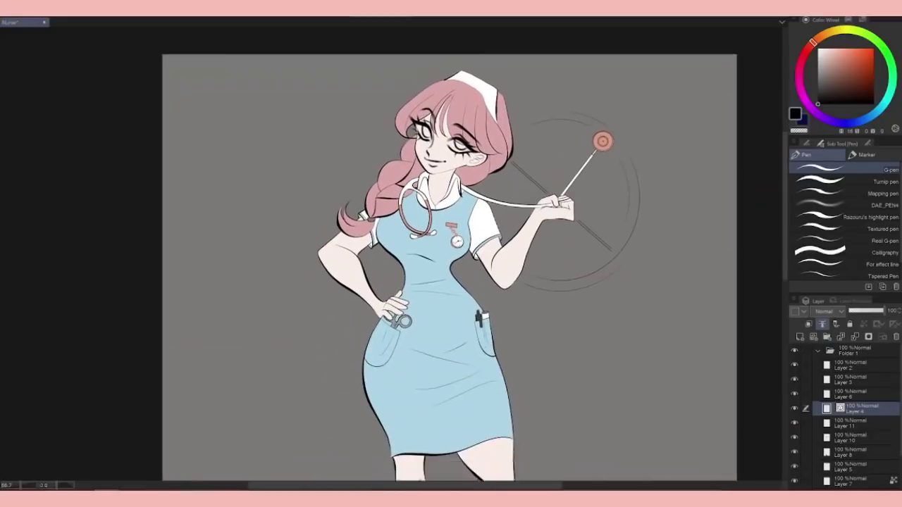
# Fill the scissors at the hip pocket with salmon on Layer 11
pyautogui.scroll(3, 367, 268)
pyautogui.click(843, 19)
pyautogui.click(845, 417)
pyautogui.press('g')
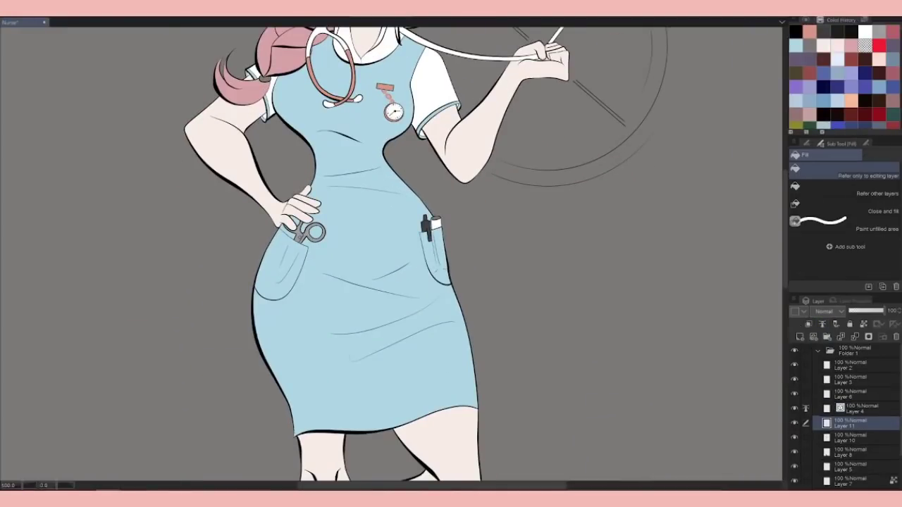
pyautogui.scroll(2, 505, 318)
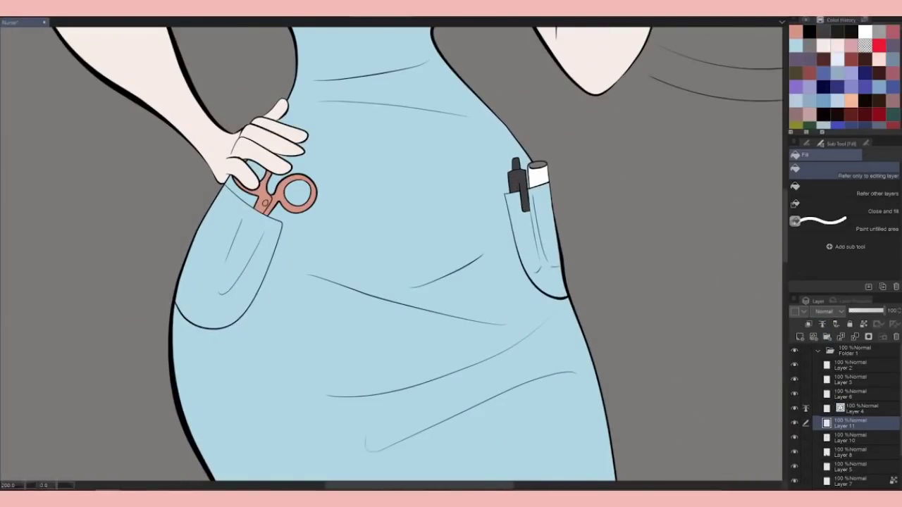
# Erase the small pivot screw circle from the scissors' line art on Layer 4
pyautogui.press('e')
pyautogui.hotkey('alt', ']')
pyautogui.scroll(2, 264, 189)
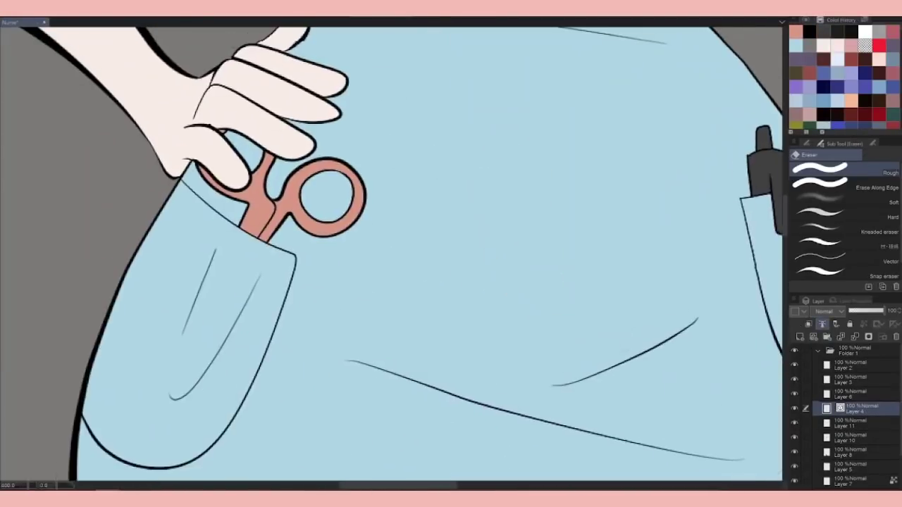
# Redraw the scissors' pivot screw as a small ellipse on Layer 4 with brush size 3.0
pyautogui.hotkey('alt', '[')
pyautogui.press('u')
pyautogui.click(813, 22)
pyautogui.press('d')
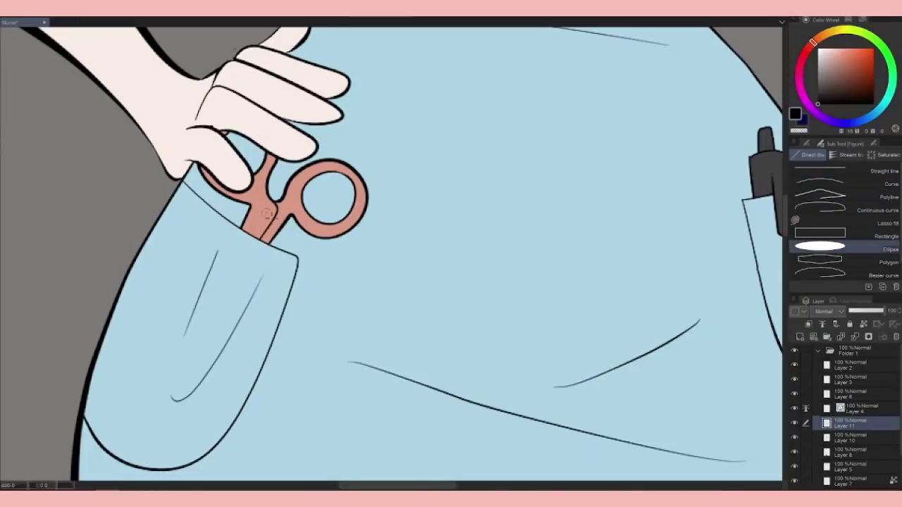
pyautogui.click(873, 143)
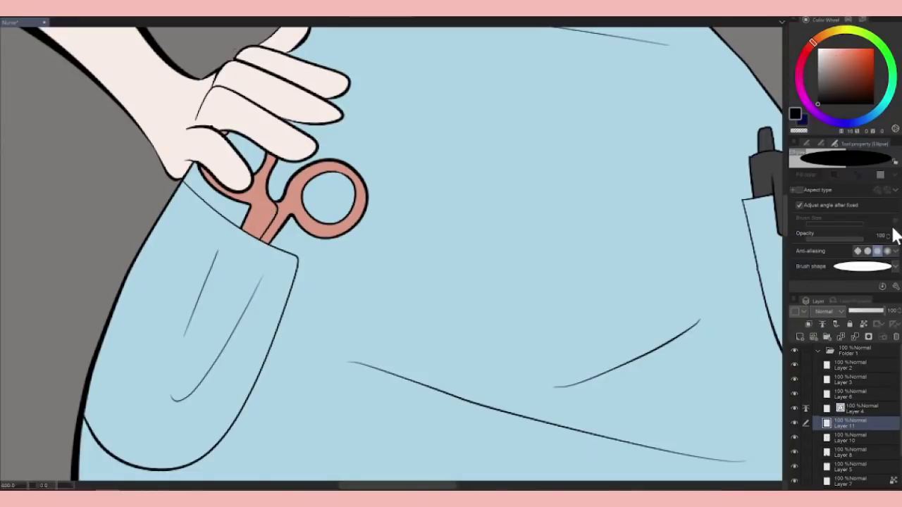
pyautogui.click(856, 409)
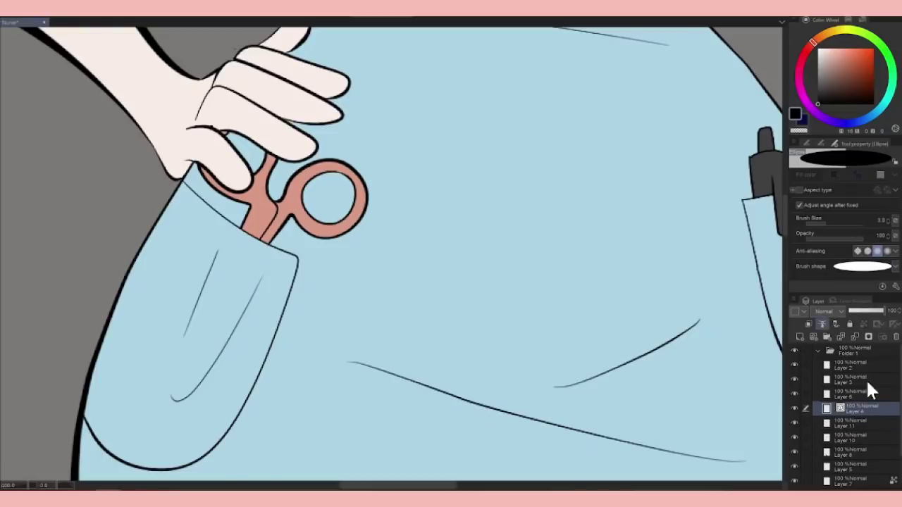
pyautogui.scroll(-5, 596, 291)
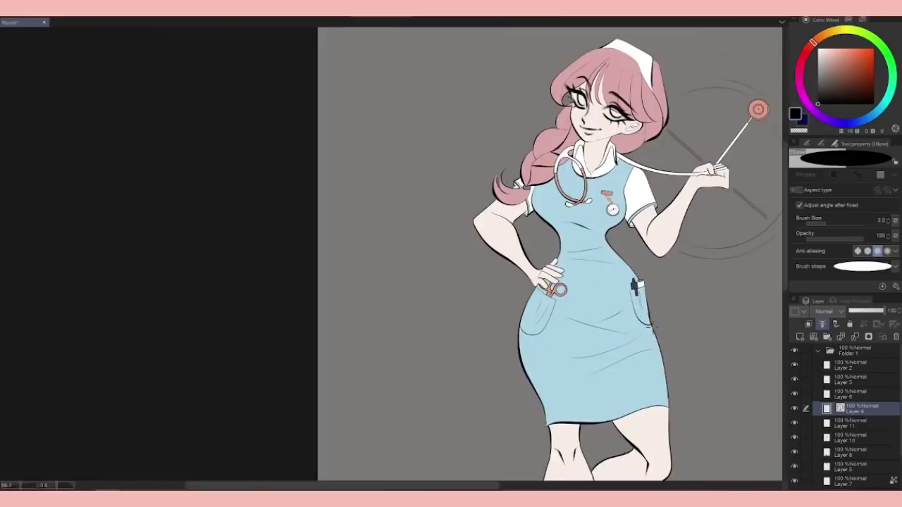
# Draw a small curved lens outline inside the top end of the penlight in the pocket on Layer 4
pyautogui.scroll(5, 641, 282)
pyautogui.moveTo(612, 261); pyautogui.dragTo(547, 321)
pyautogui.press('p')
pyautogui.moveTo(500, 195); pyautogui.dragTo(522, 194)
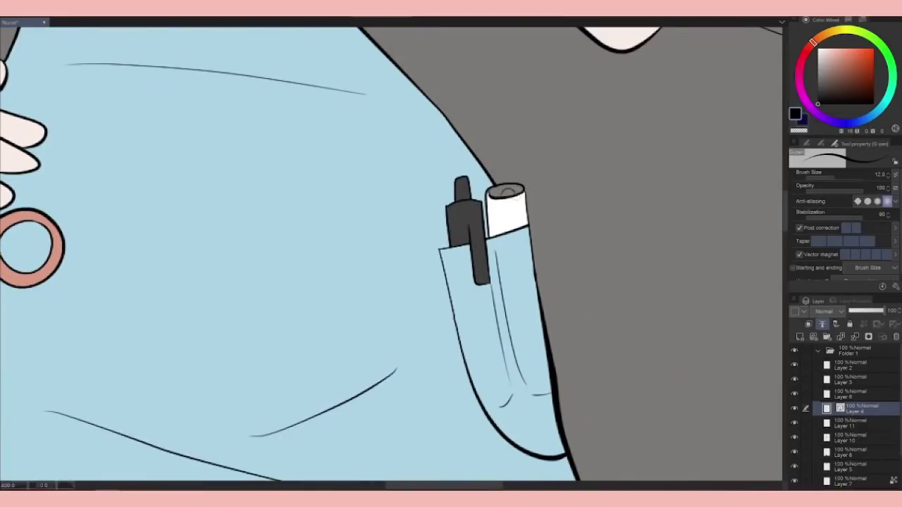
# Fill the penlight's top rim with white and its lens with pale yellow on Layer 11
pyautogui.press('g')
pyautogui.click(850, 423)
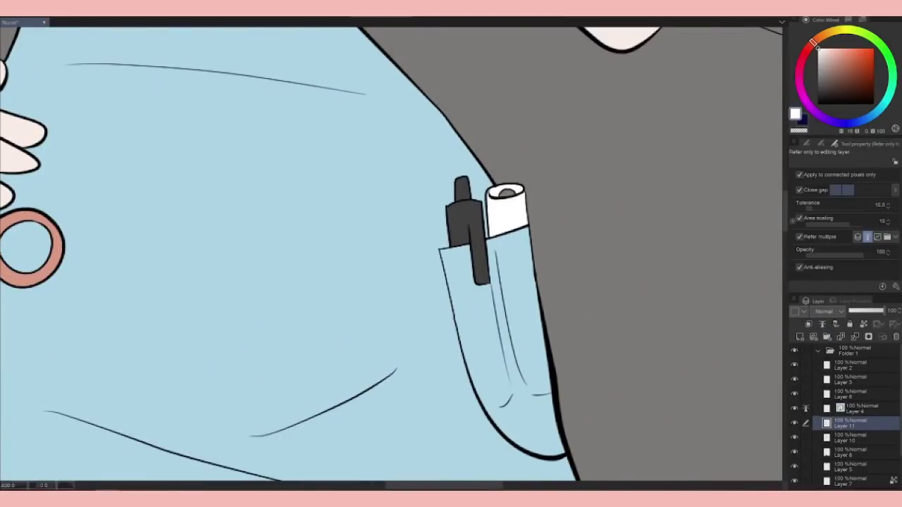
pyautogui.click(837, 31)
pyautogui.click(830, 51)
pyautogui.click(506, 193)
pyautogui.scroll(-5, 714, 60)
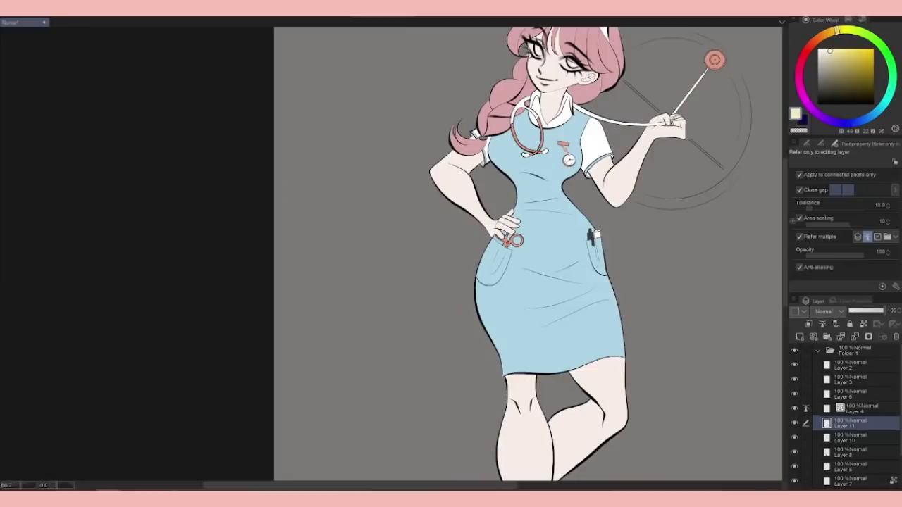
pyautogui.scroll(5, 528, 254)
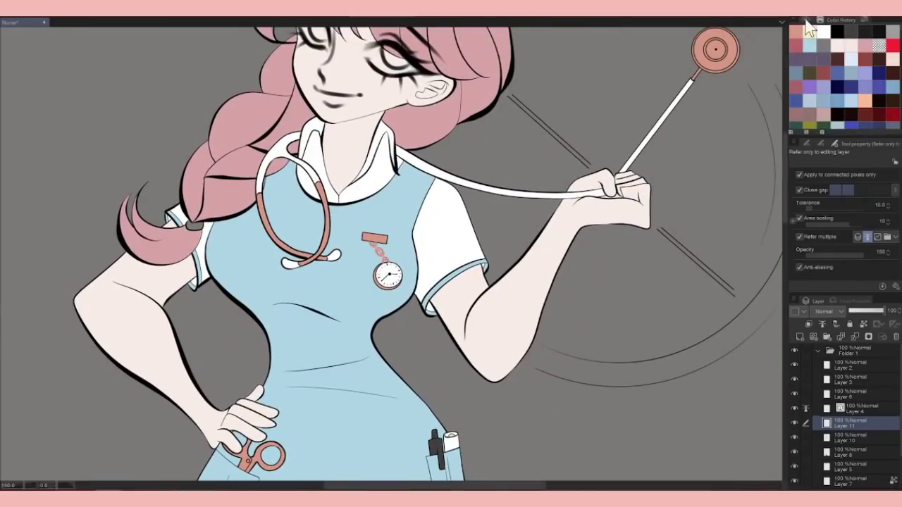
pyautogui.click(805, 20)
pyautogui.click(839, 20)
pyautogui.scroll(-5, 515, 313)
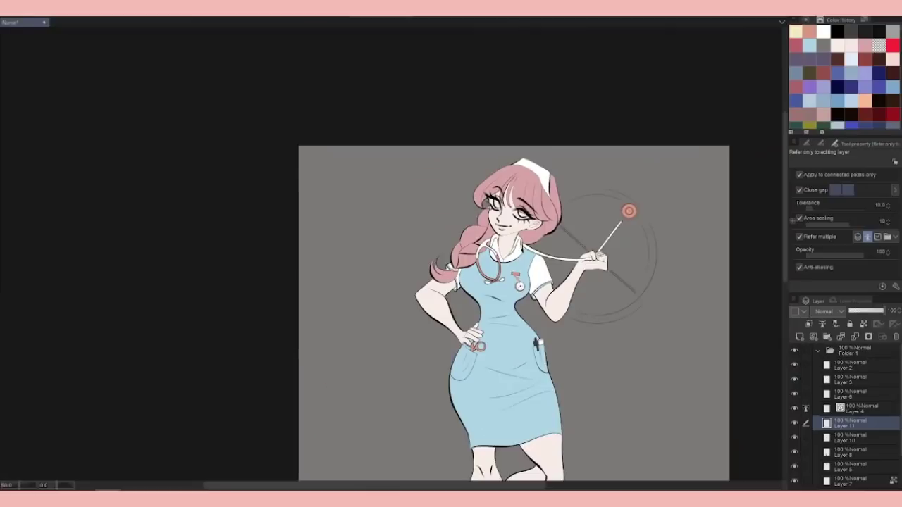
pyautogui.moveTo(629, 211); pyautogui.dragTo(569, 92)
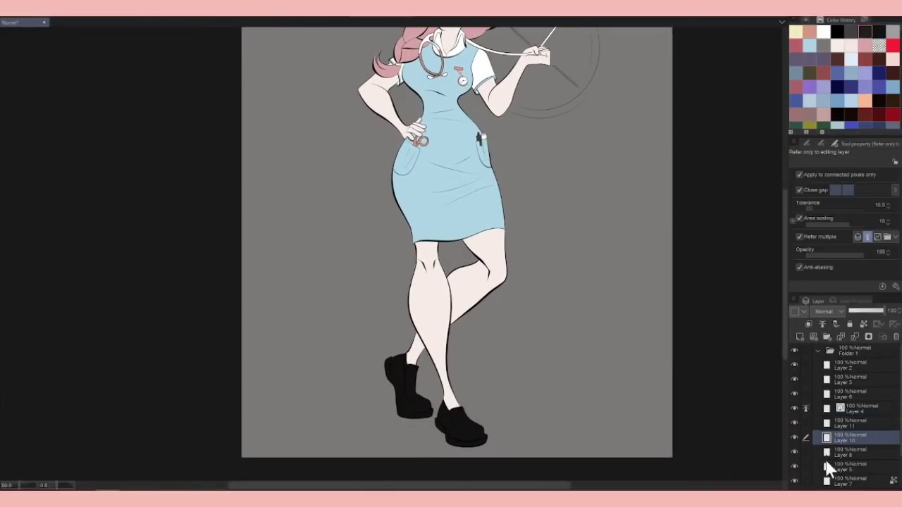
pyautogui.click(852, 451)
pyautogui.click(838, 423)
pyautogui.press('b')
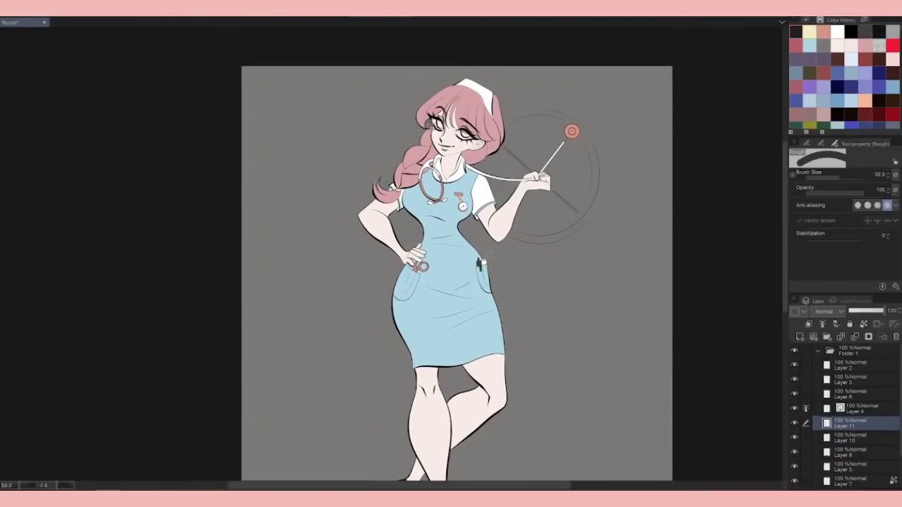
pyautogui.click(871, 459)
pyautogui.press('g')
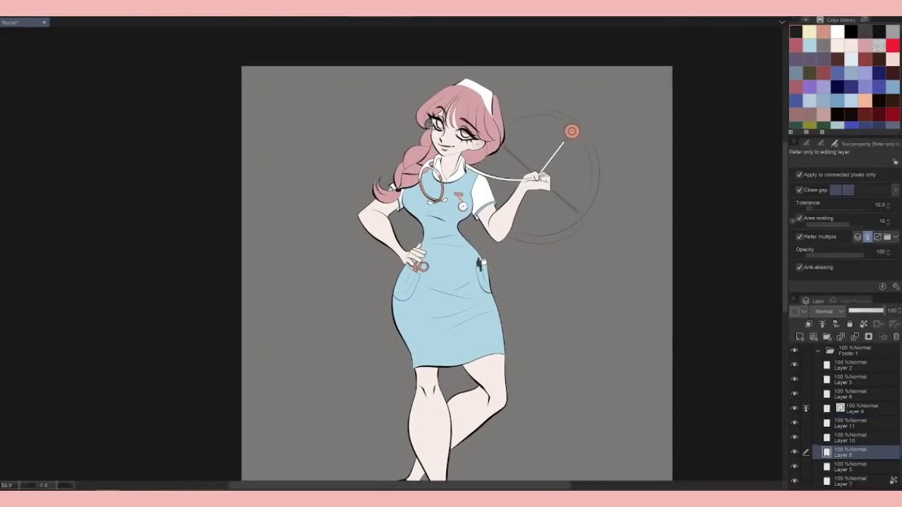
pyautogui.scroll(-2, 455, 268)
pyautogui.scroll(-1, 455, 268)
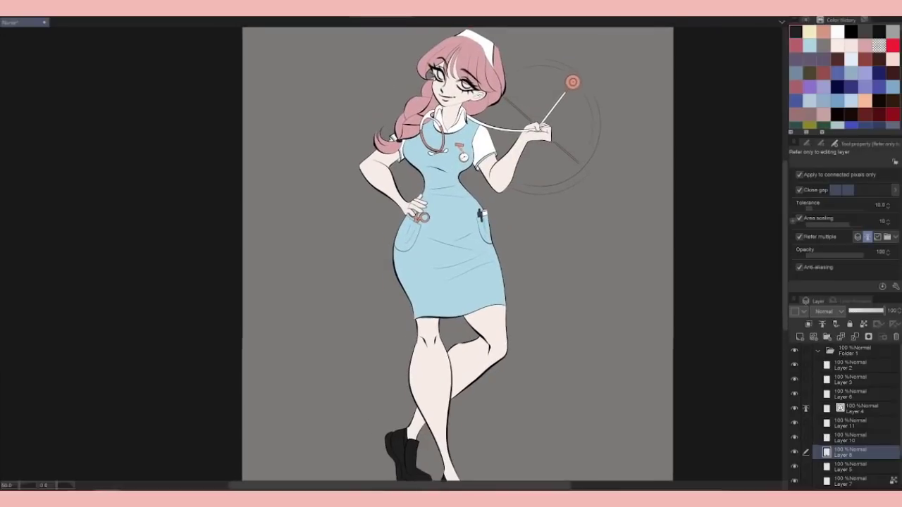
# Try a dark grey colour for the dress on Layer 10 and undo the last fill
pyautogui.click(817, 437)
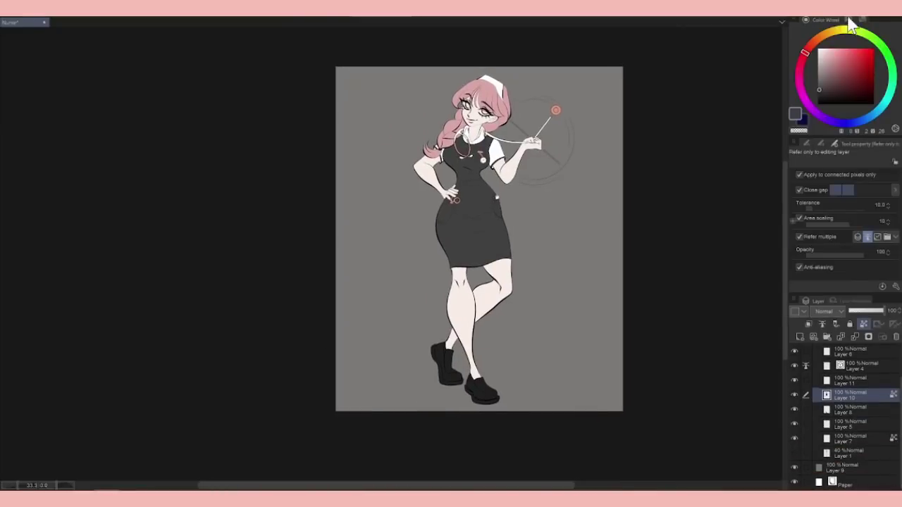
pyautogui.click(851, 21)
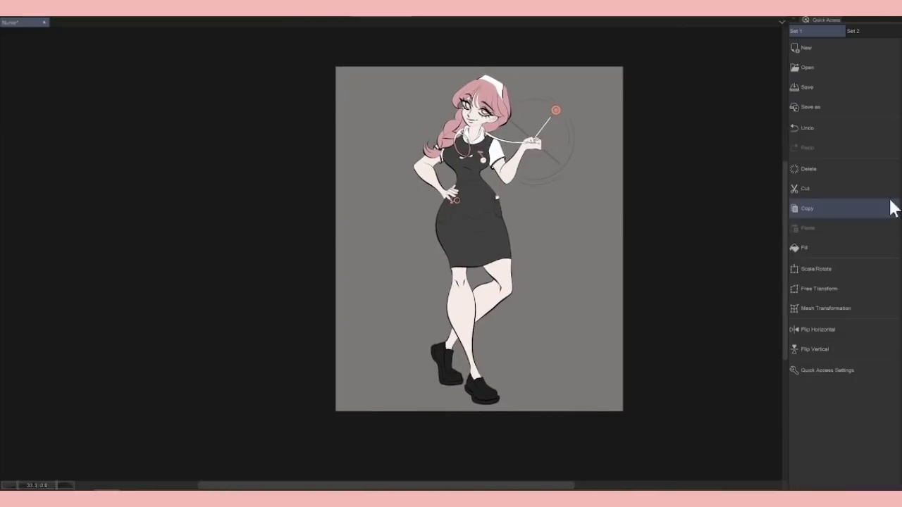
pyautogui.click(859, 248)
pyautogui.click(834, 127)
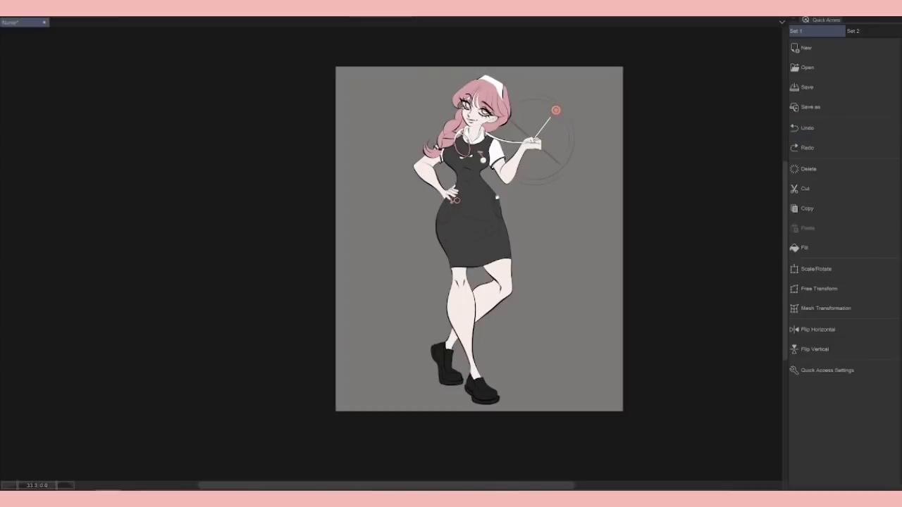
# Choose a dark navy colour and fill the dress on Layer 10 with it
pyautogui.click(794, 19)
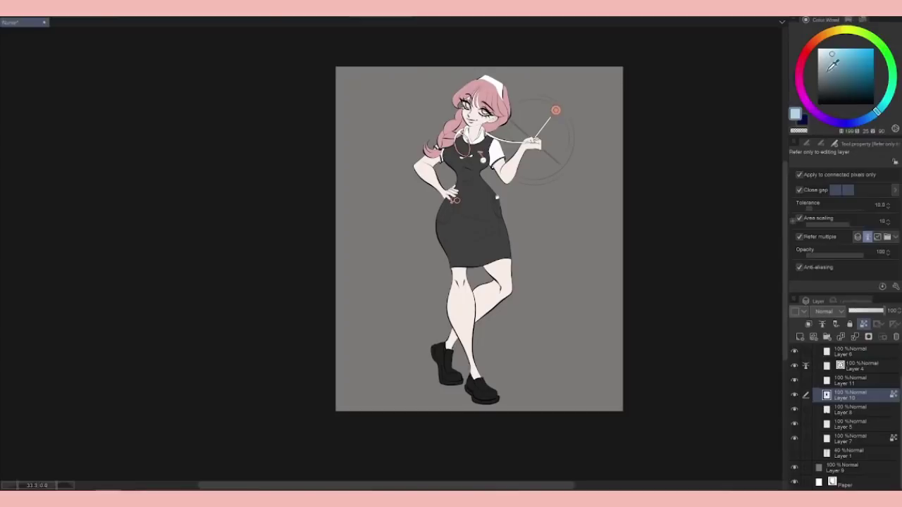
pyautogui.click(854, 86)
pyautogui.click(850, 21)
pyautogui.click(818, 240)
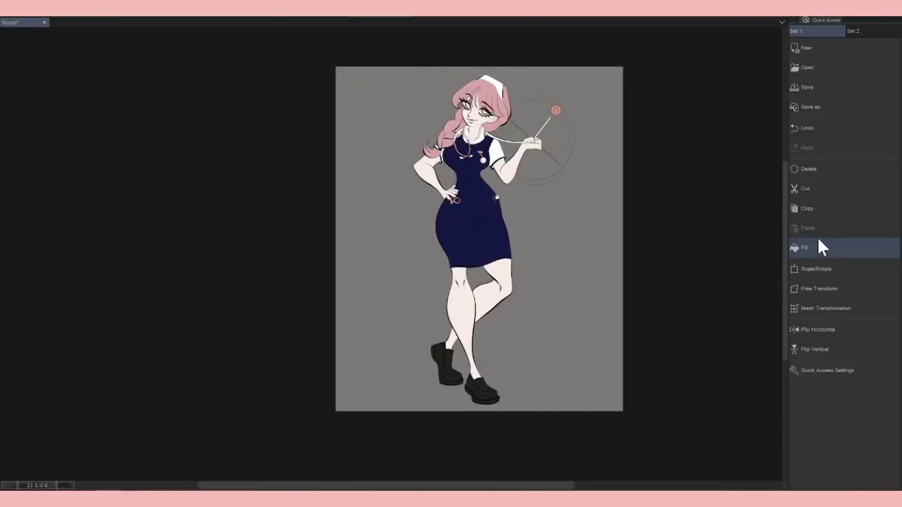
# Undo the navy dress fill and colour the shirt's sleeve cuffs light blue on Layer 10
pyautogui.click(811, 127)
pyautogui.click(794, 20)
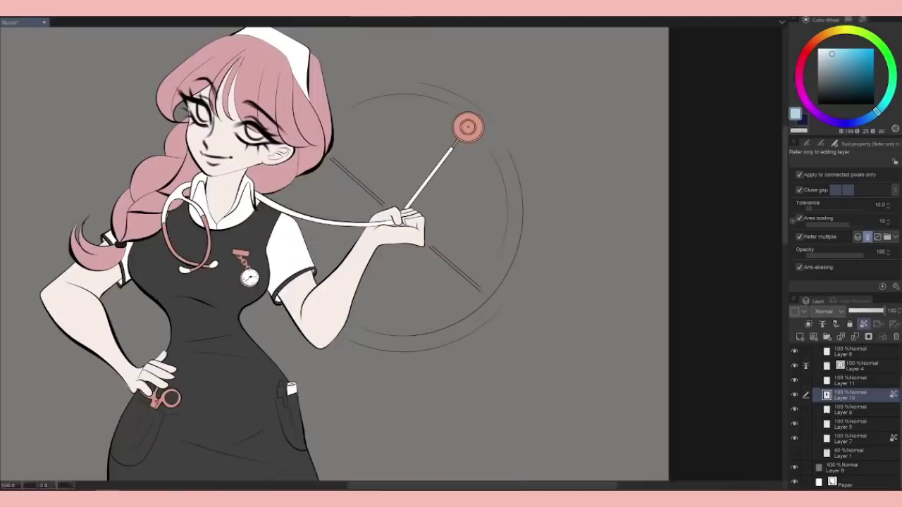
pyautogui.hscroll(-5, 395, 254)
pyautogui.click(495, 285)
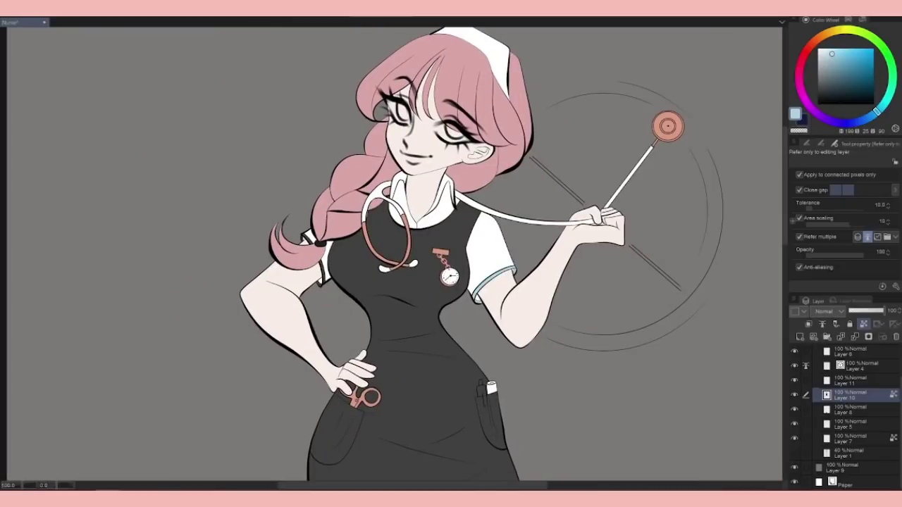
pyautogui.click(807, 143)
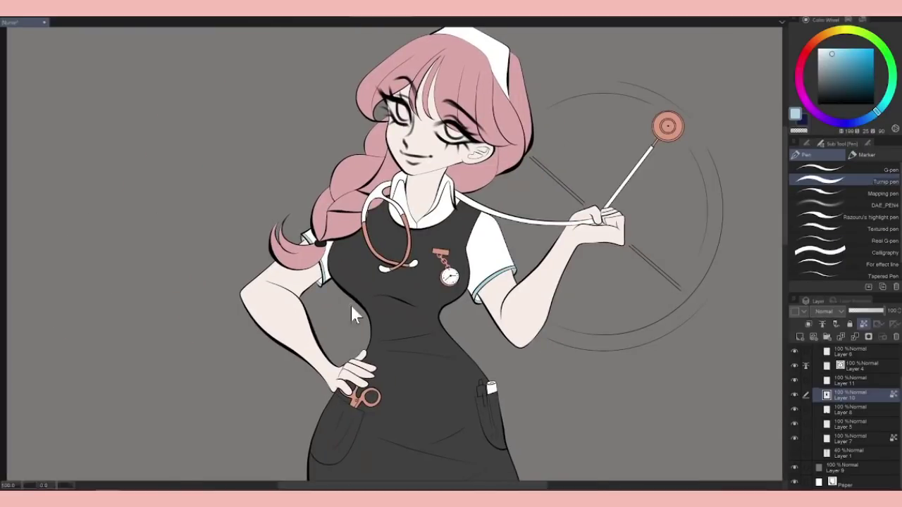
# Outline a narrow trim along the shirt collar's edges on Layer 4 and fill it with light blue on Layer 11
pyautogui.scroll(-3, 352, 308)
pyautogui.scroll(-3, 394, 253)
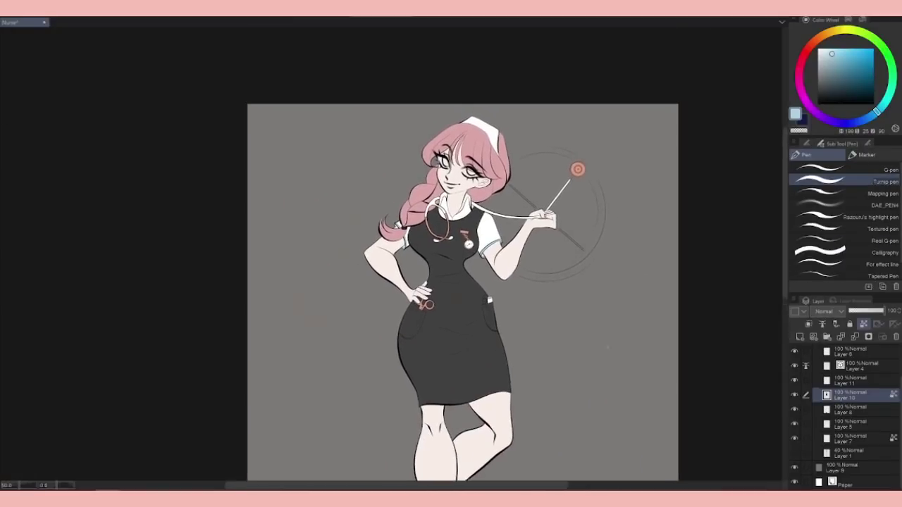
pyautogui.scroll(4, 511, 285)
pyautogui.moveTo(535, 312); pyautogui.dragTo(422, 319)
pyautogui.scroll(2, 437, 235)
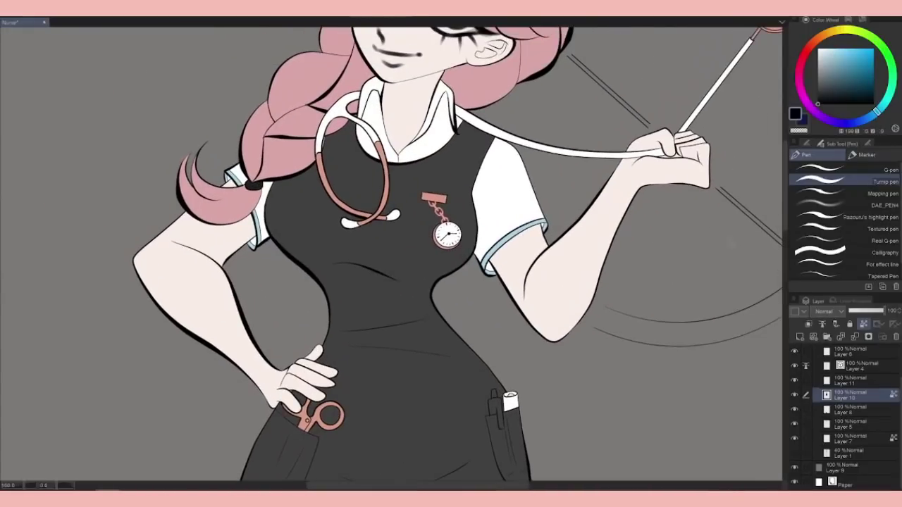
pyautogui.click(861, 366)
pyautogui.click(845, 169)
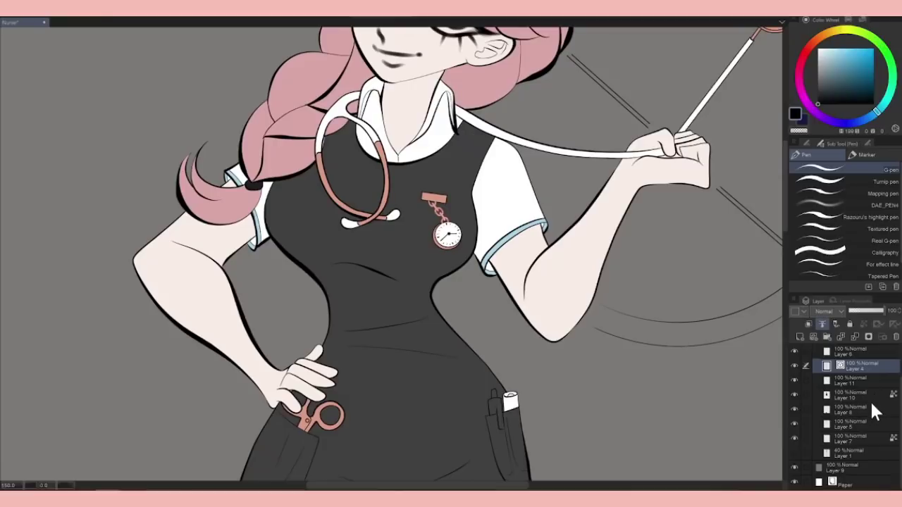
pyautogui.click(863, 380)
pyautogui.press('g')
pyautogui.hotkey('ctrl', '0')
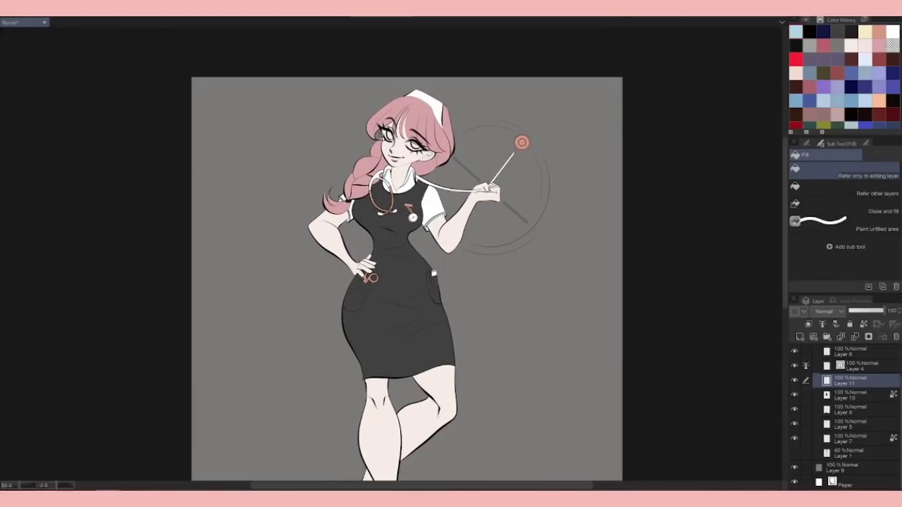
pyautogui.moveTo(407, 282); pyautogui.dragTo(355, 215)
pyautogui.scroll(3, 384, 212)
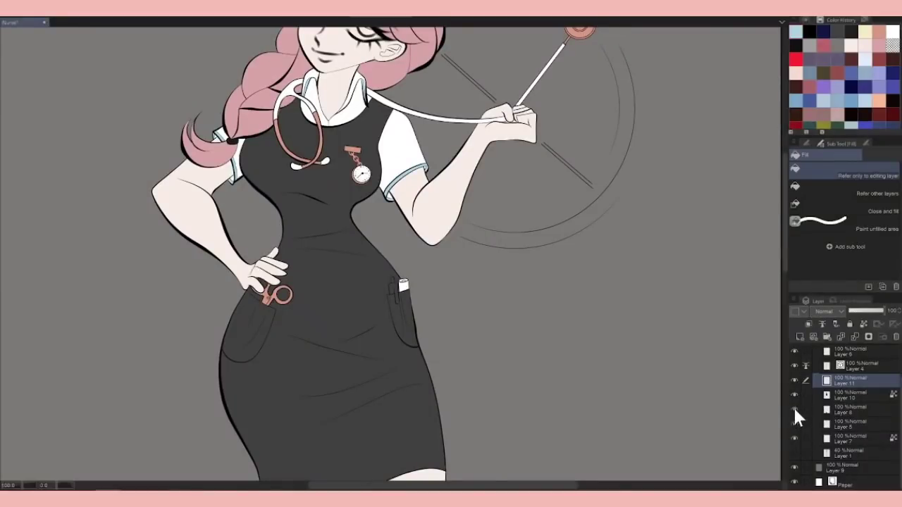
# Draw thin light blue vertical stripes across the shirt's sleeves and collar on a new clipped layer above Layer 8
pyautogui.click(817, 410)
pyautogui.click(799, 337)
pyautogui.press('p')
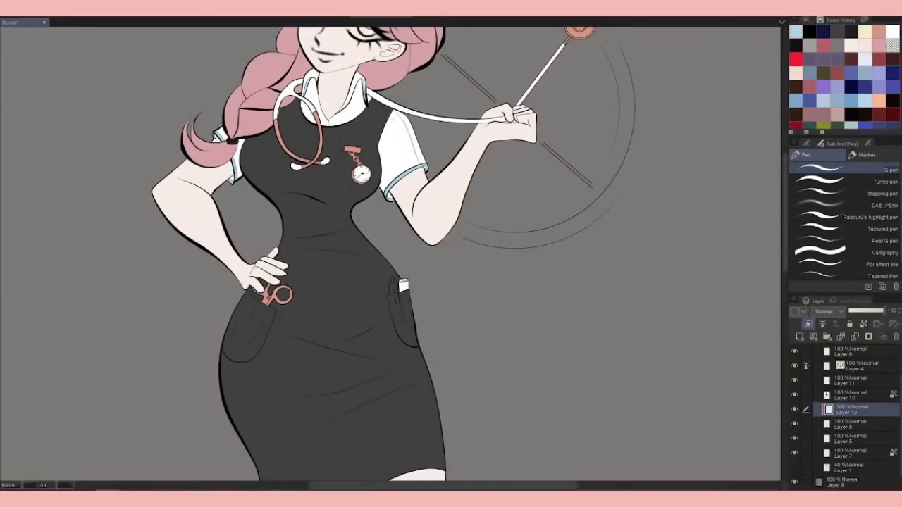
pyautogui.moveTo(403, 123)
pyautogui.mouseDown()
pyautogui.moveTo(399, 167)
pyautogui.moveTo(383, 181)
pyautogui.mouseUp()
pyautogui.moveTo(415, 144); pyautogui.dragTo(411, 180)
pyautogui.moveTo(384, 247); pyautogui.dragTo(489, 293)
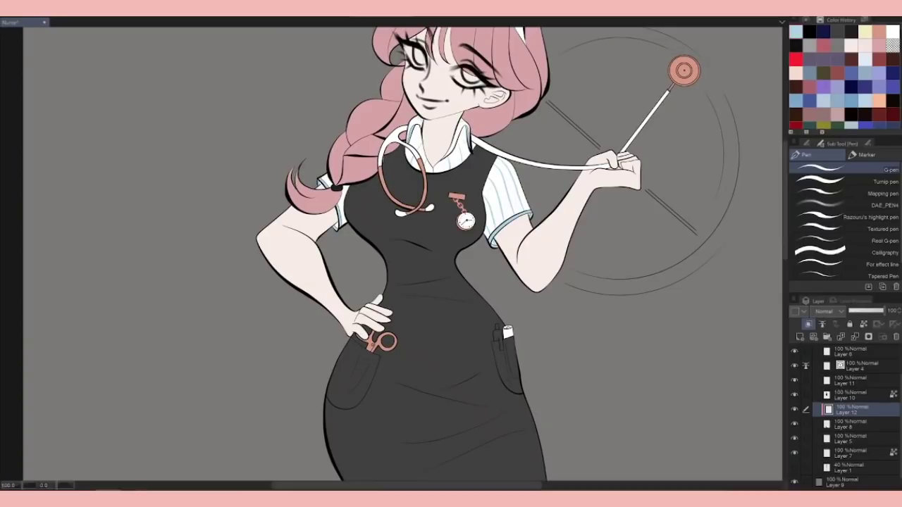
pyautogui.scroll(-3, 401, 254)
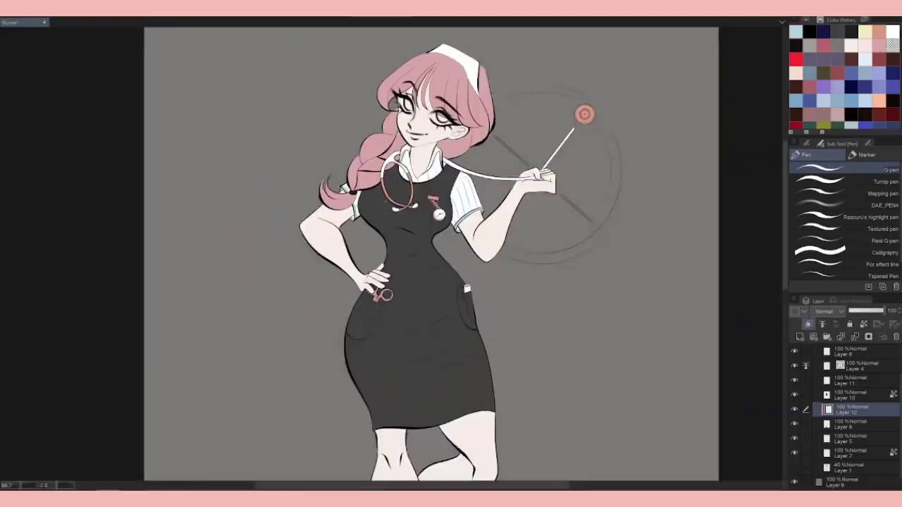
pyautogui.scroll(3, 401, 254)
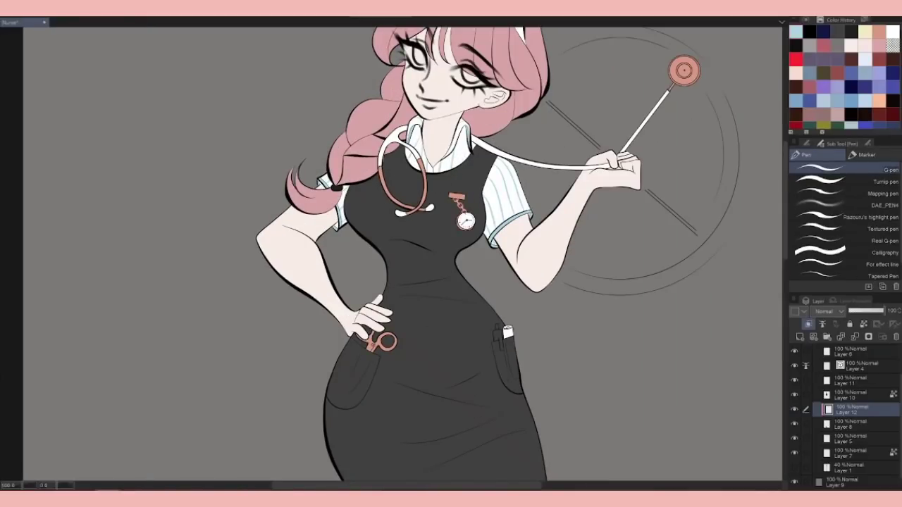
pyautogui.scroll(-3, 401, 254)
pyautogui.scroll(2, 401, 253)
pyautogui.scroll(-1, 402, 254)
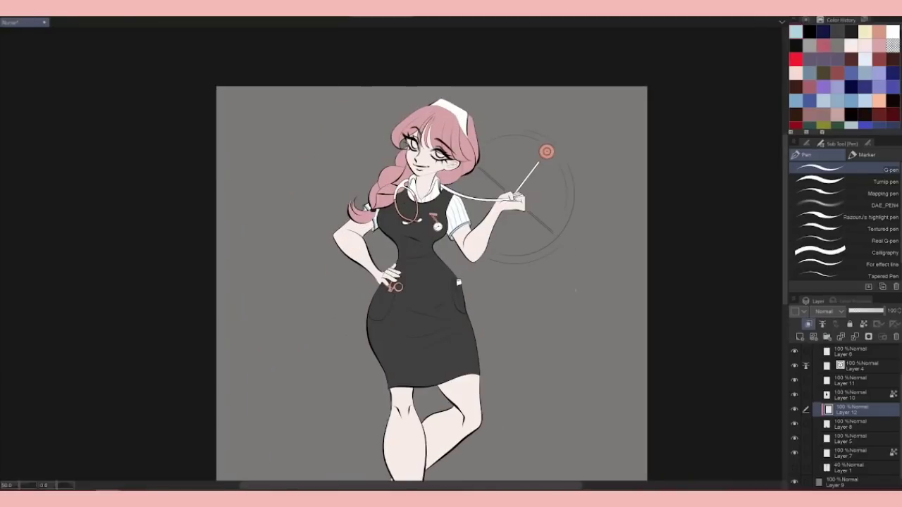
# Fill the pen in the dress pocket beside the penlight with near-black on Layer 11
pyautogui.moveTo(402, 281); pyautogui.dragTo(344, 214)
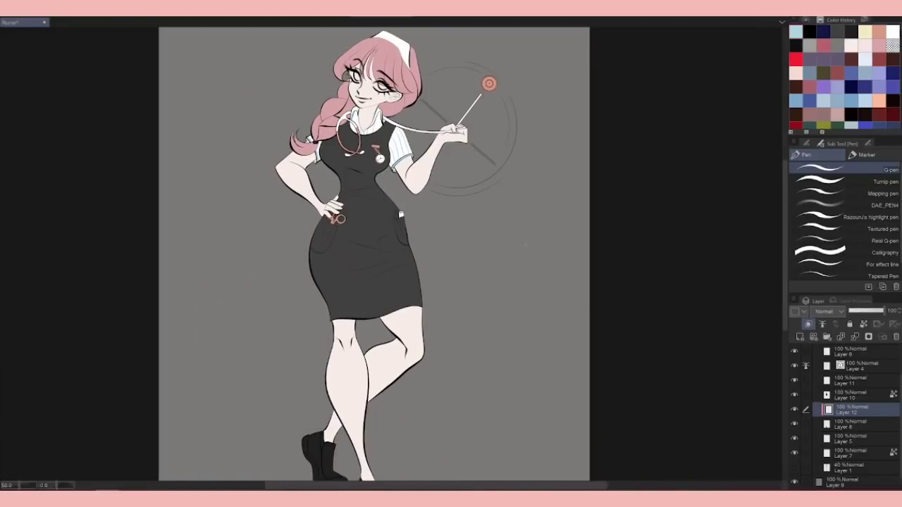
pyautogui.scroll(1, 884, 397)
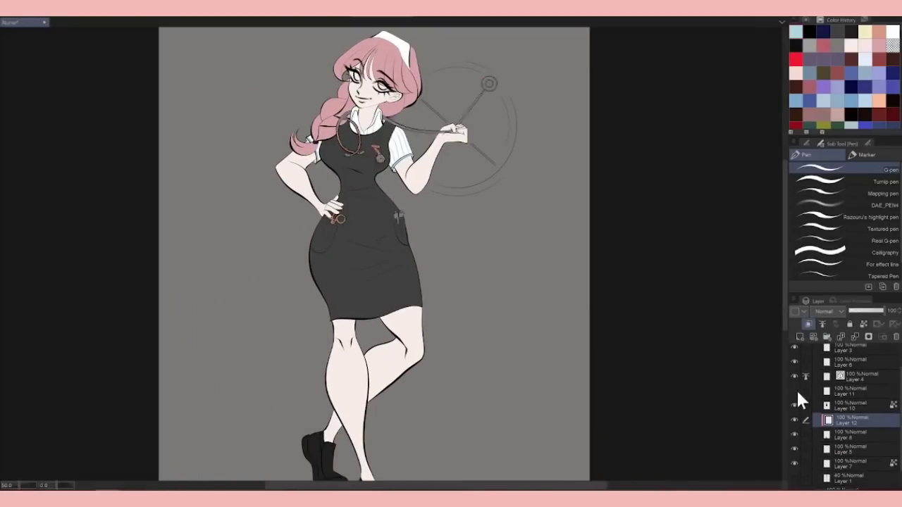
pyautogui.click(812, 390)
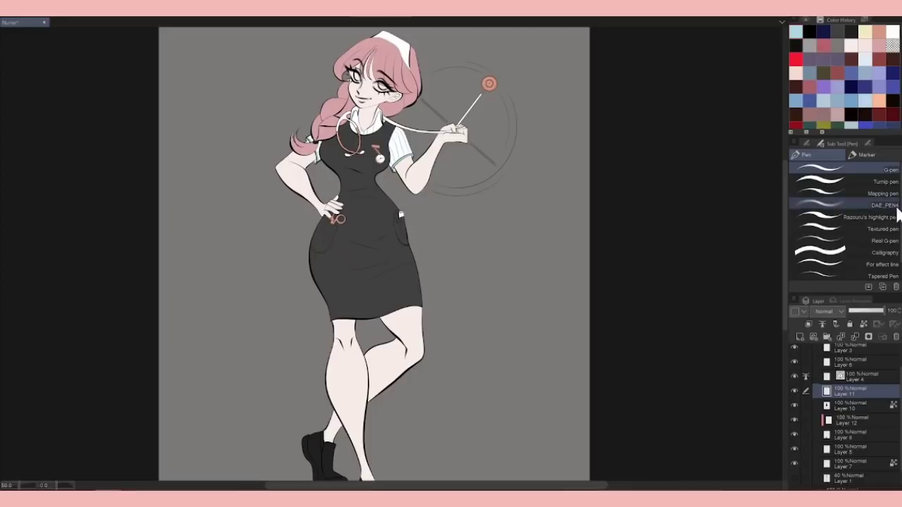
pyautogui.scroll(2, 497, 217)
pyautogui.press('g')
pyautogui.click(297, 220)
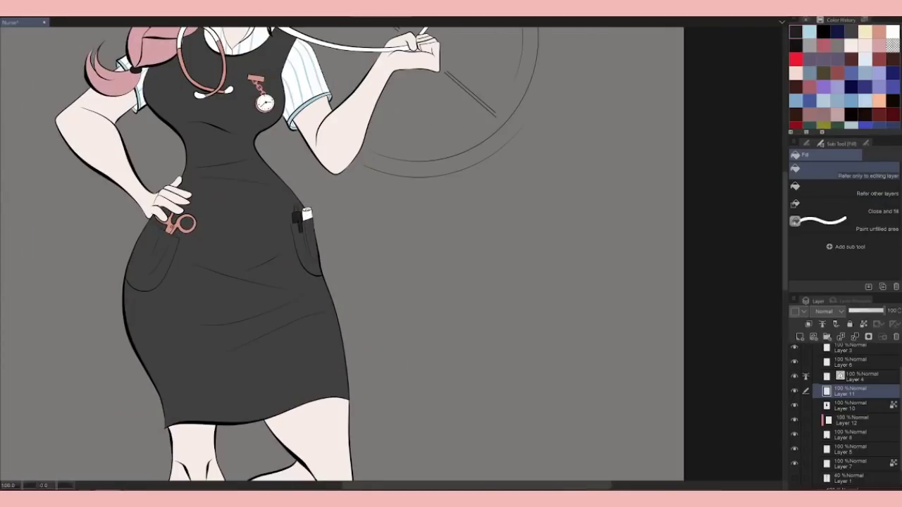
pyautogui.click(297, 209)
pyautogui.moveTo(297, 208); pyautogui.dragTo(439, 200)
pyautogui.click(434, 196)
pyautogui.click(434, 196)
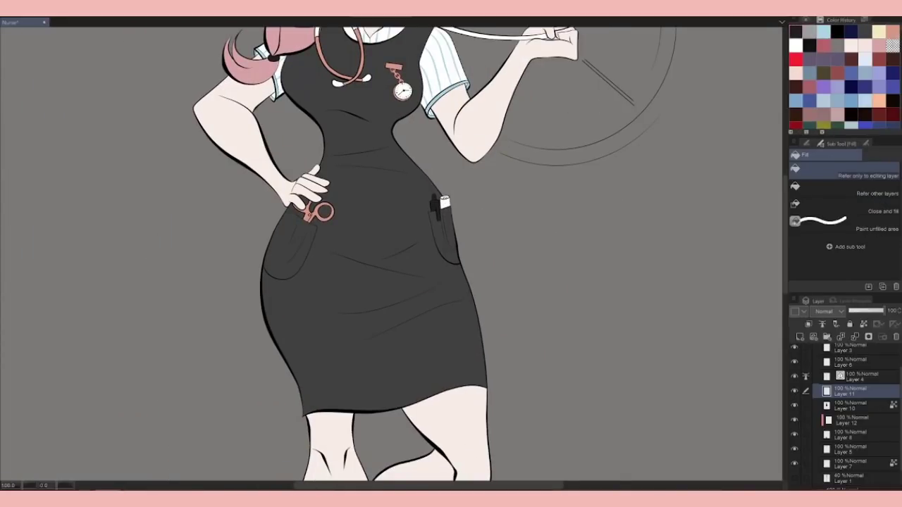
# Recolour the pocket pen's clip and barrel mid grey on Layer 11, checking the fill with the Layer 4 line art hidden
pyautogui.scroll(1, 550, 302)
pyautogui.press('p')
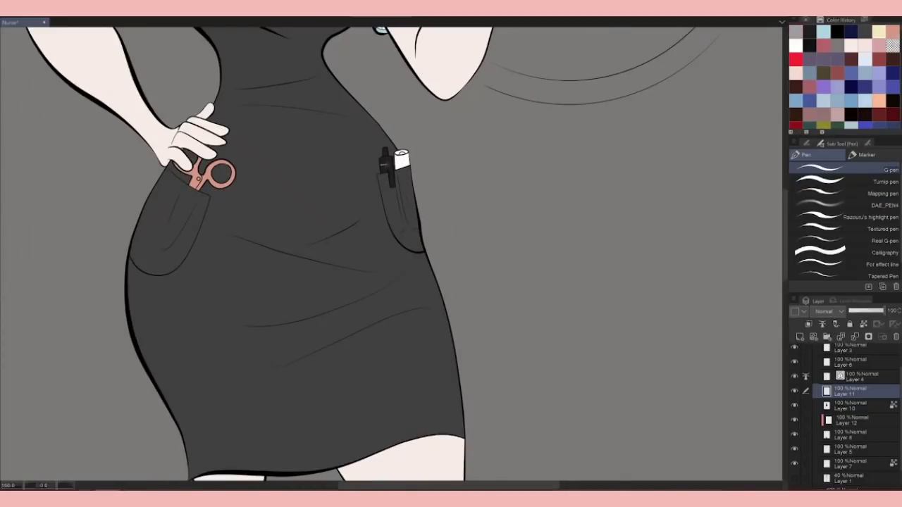
pyautogui.click(866, 154)
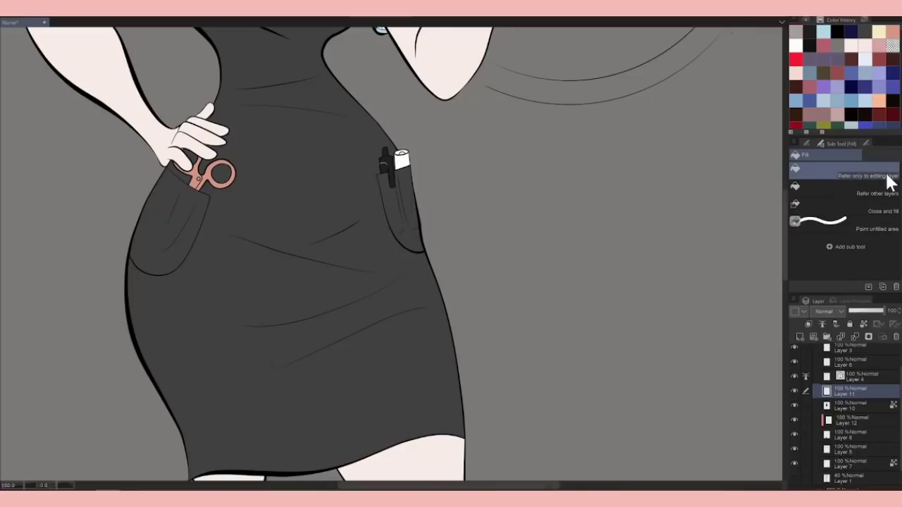
pyautogui.click(803, 154)
pyautogui.hotkey('ctrl', '+')
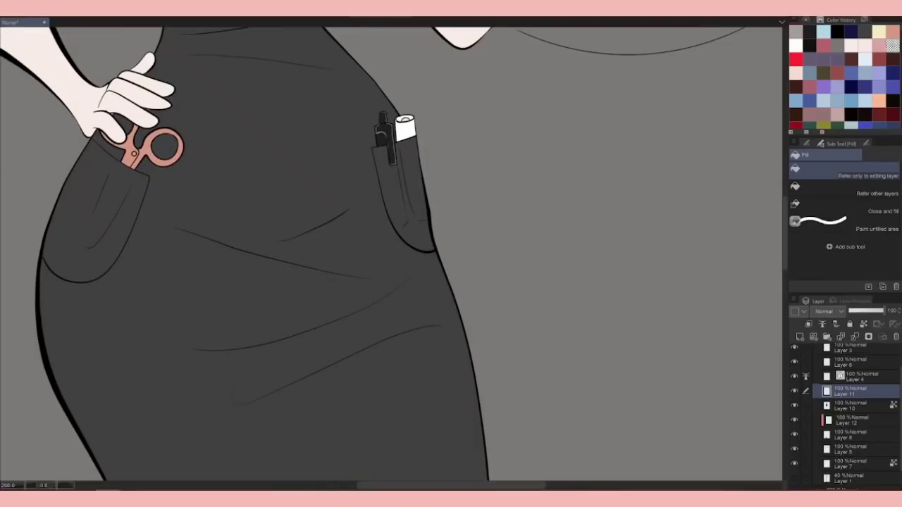
pyautogui.click(795, 377)
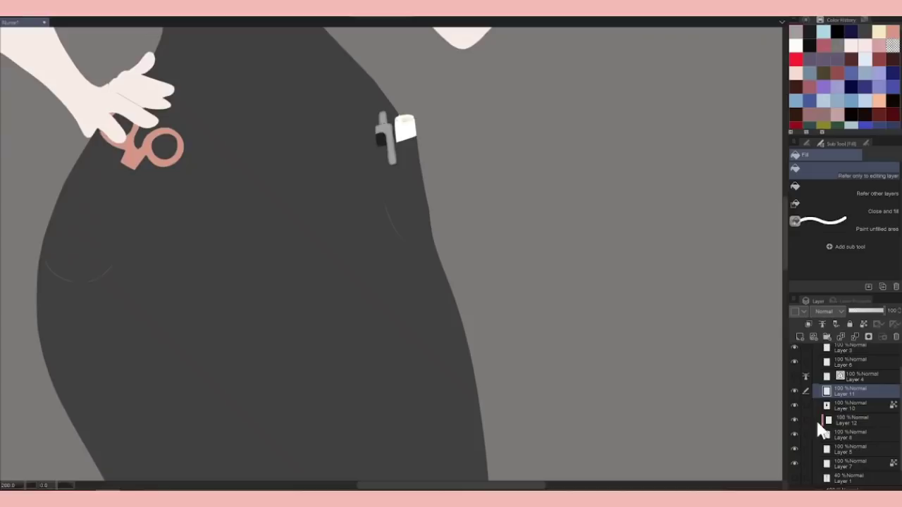
pyautogui.click(795, 377)
pyautogui.click(846, 181)
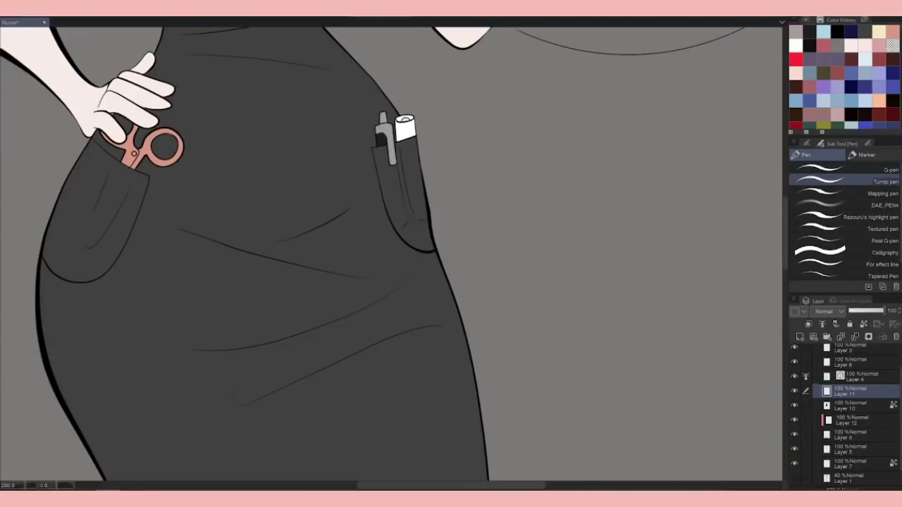
# Paint both irises dark brown with the Turnip pen on a new layer above Layer 6
pyautogui.click(825, 19)
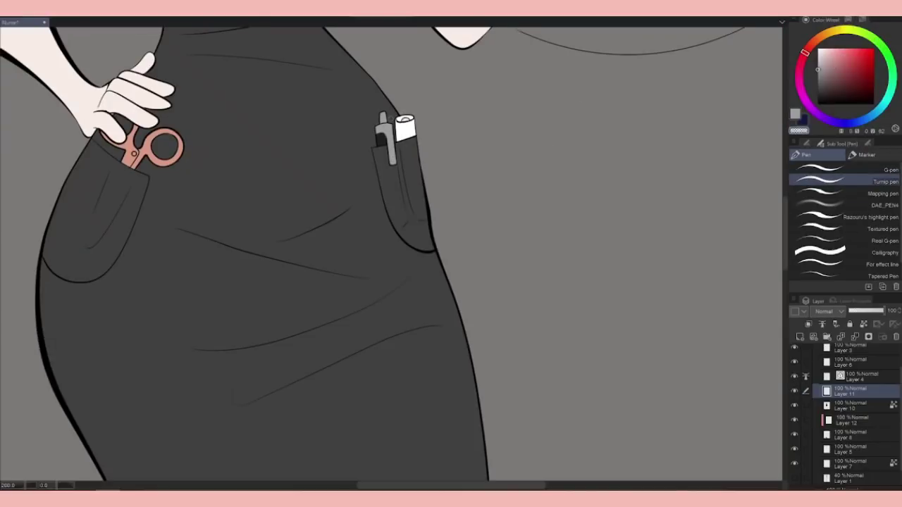
pyautogui.scroll(-8, 391, 253)
pyautogui.scroll(1, 853, 394)
pyautogui.click(853, 395)
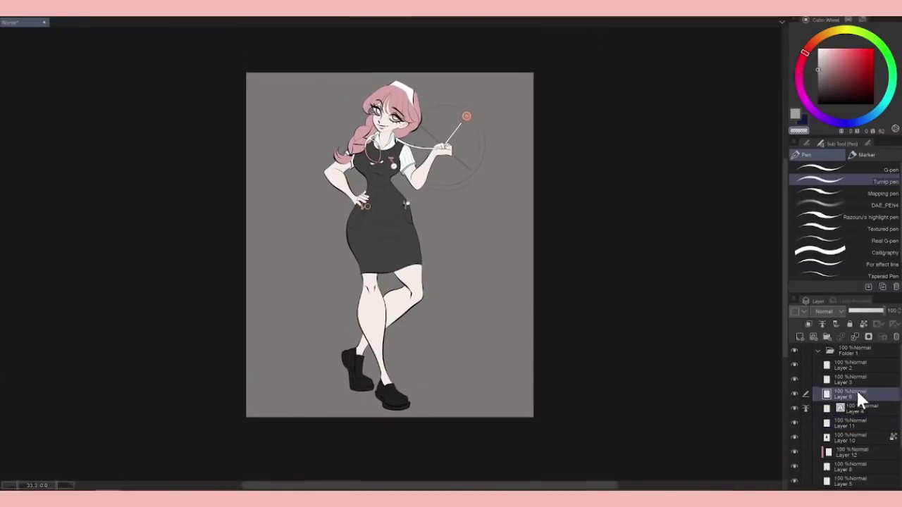
pyautogui.click(813, 337)
pyautogui.scroll(5, 374, 99)
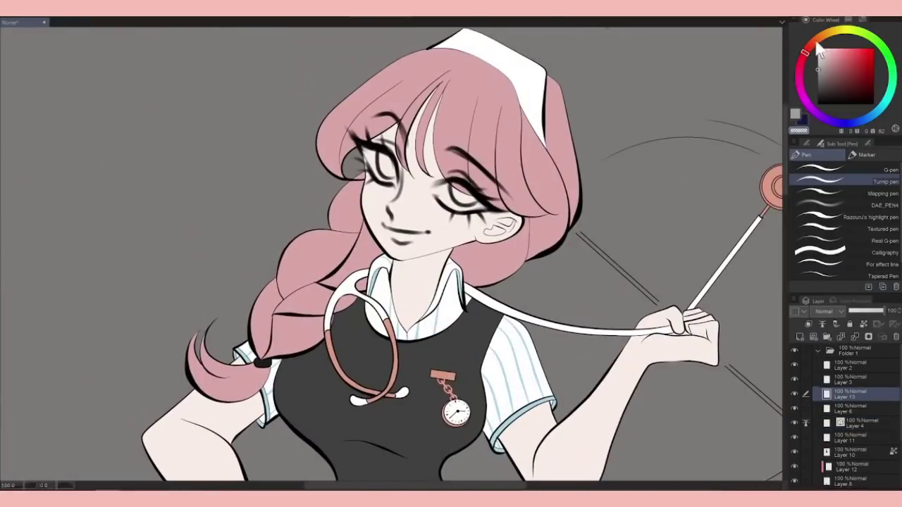
pyautogui.click(817, 44)
pyautogui.click(859, 89)
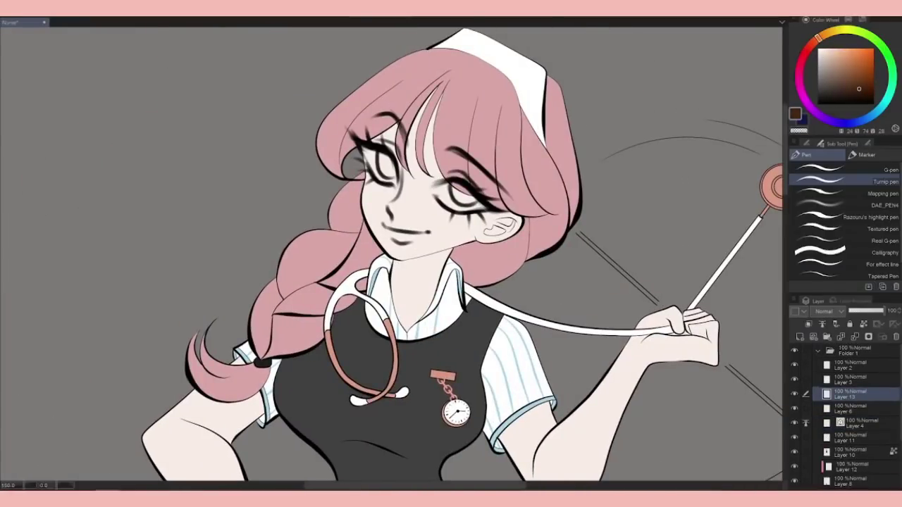
pyautogui.moveTo(453, 185)
pyautogui.mouseDown()
pyautogui.moveTo(460, 200)
pyautogui.moveTo(478, 200)
pyautogui.mouseUp()
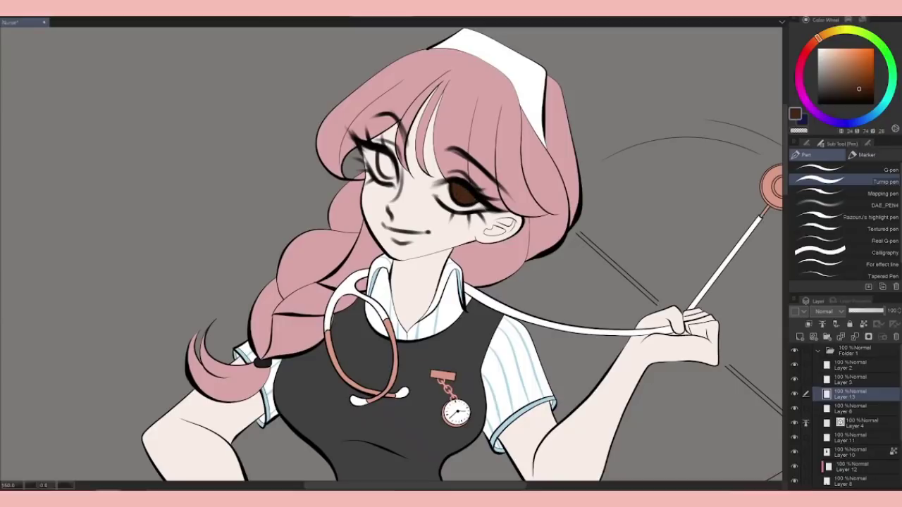
pyautogui.moveTo(379, 153); pyautogui.dragTo(393, 172)
# Paint the whites of both eyes pale grey on a new layer beneath the iris layer, hiding the Layer 4 line art
pyautogui.click(841, 336)
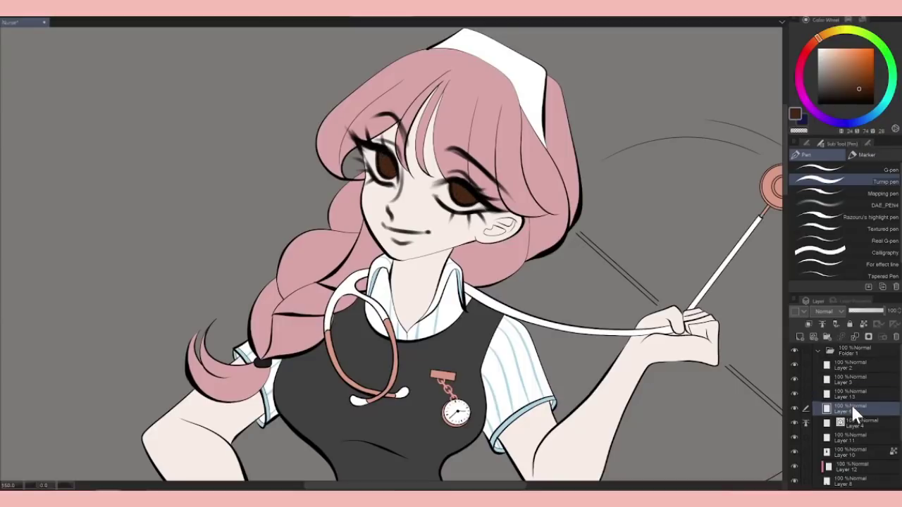
pyautogui.click(806, 57)
pyautogui.click(825, 52)
pyautogui.click(822, 56)
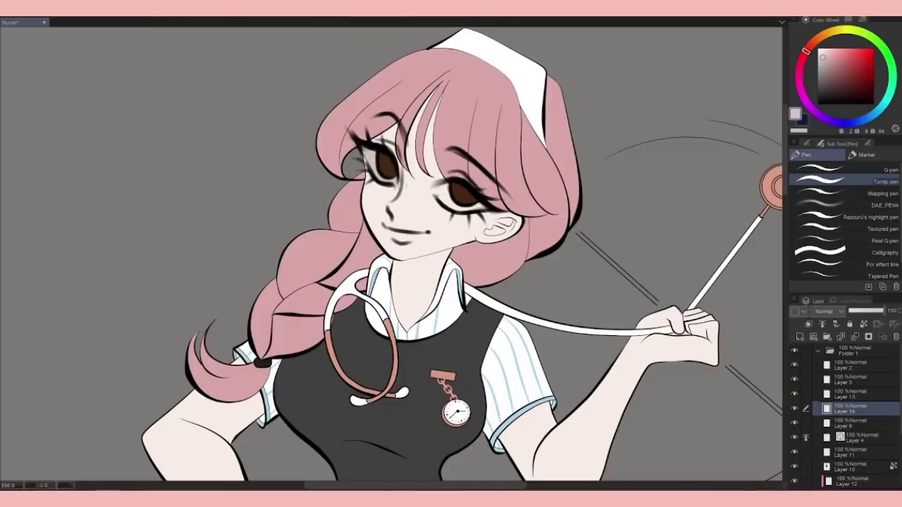
pyautogui.moveTo(451, 184); pyautogui.dragTo(437, 204)
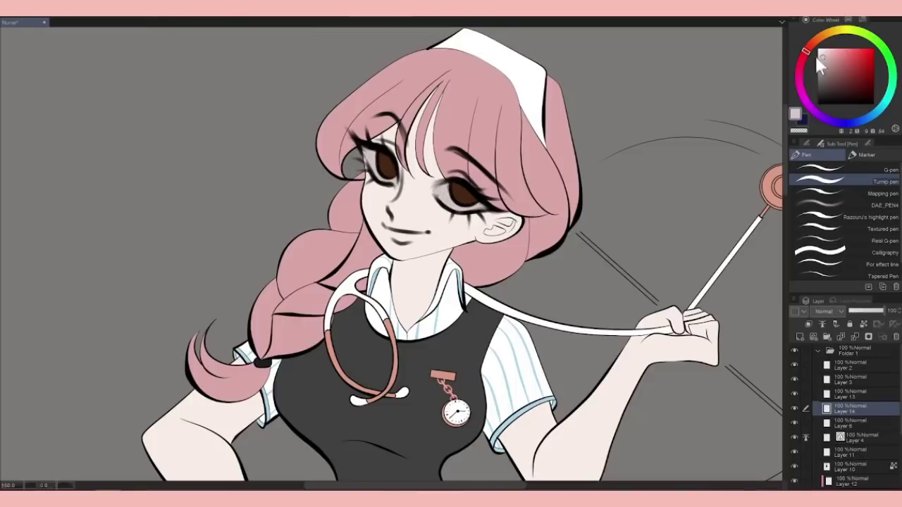
pyautogui.press('F8')
pyautogui.press('F8')
pyautogui.click(794, 437)
pyautogui.press('p')
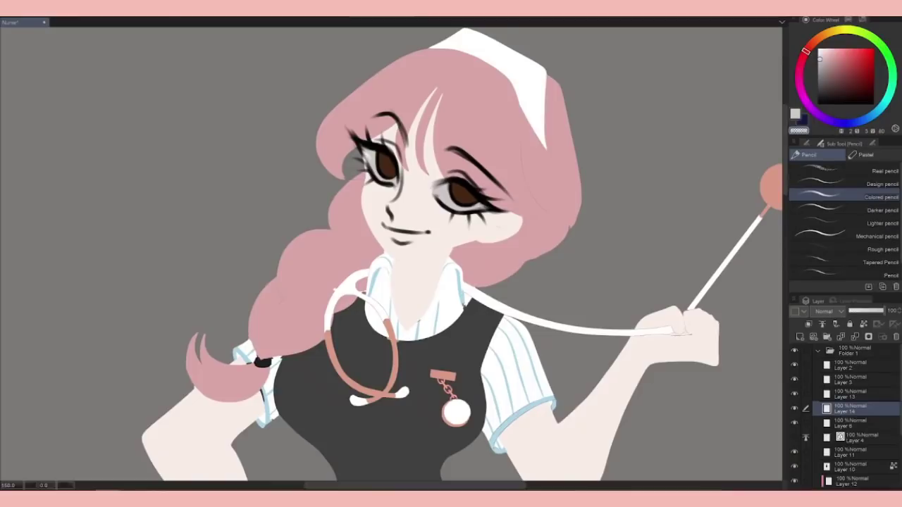
# Set black as the drawing colour on Layer 2 and show the Layer 4 line art again
pyautogui.click(851, 365)
pyautogui.click(818, 104)
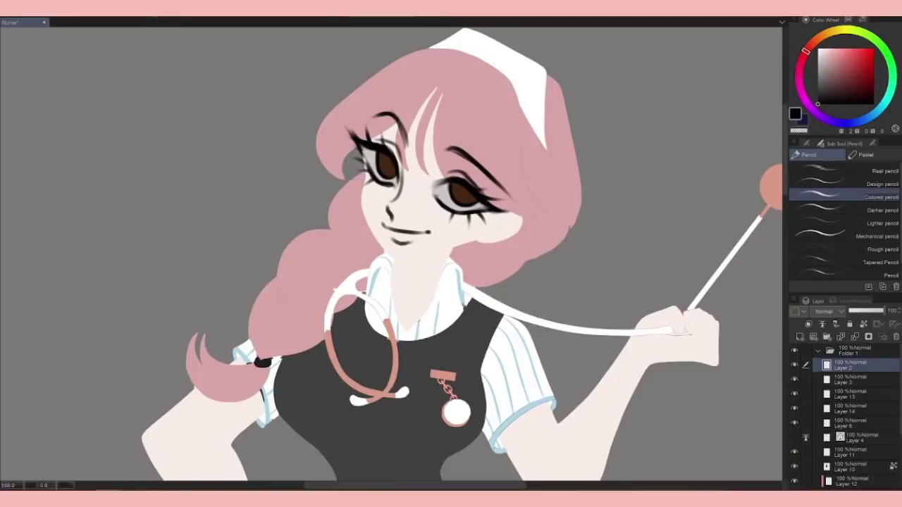
pyautogui.click(794, 436)
# Select the ring's lower arc in the Layer 4 line art with the Control point tool
pyautogui.click(854, 436)
pyautogui.press('y')
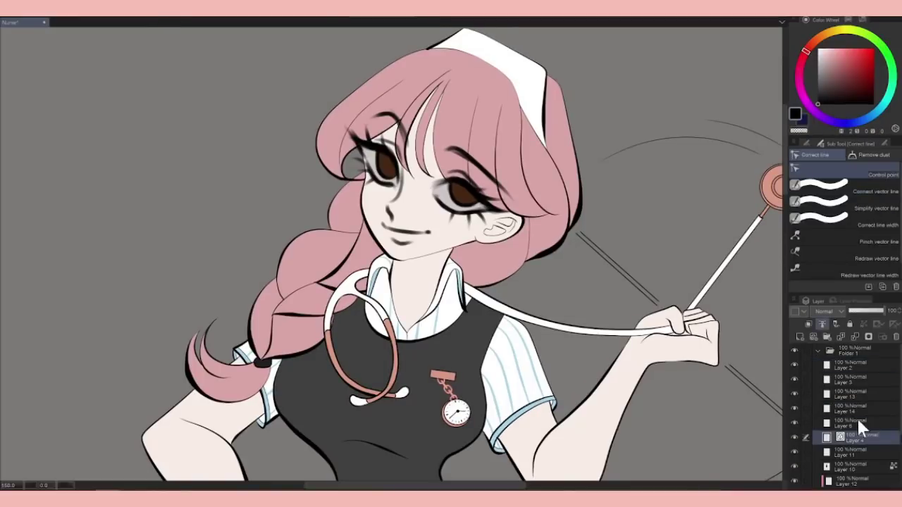
pyautogui.hotkey('ctrl', '0')
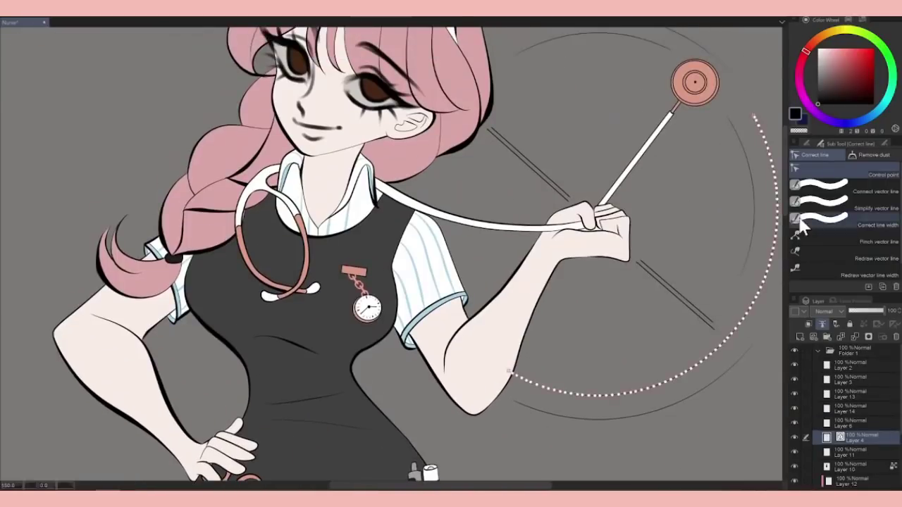
# Merge the iris layer, Layer 13, into the eye-white layer, Layer 14
pyautogui.click(854, 409)
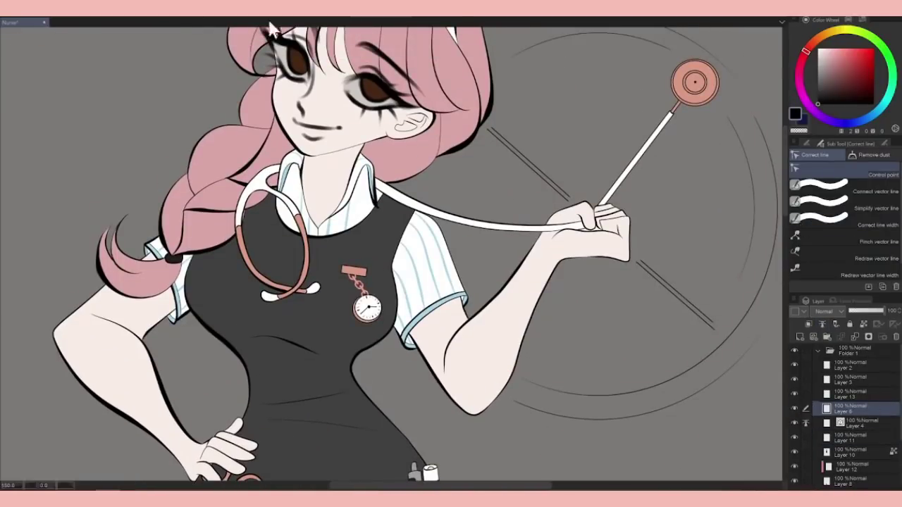
pyautogui.click(794, 409)
pyautogui.moveTo(798, 416); pyautogui.dragTo(797, 398)
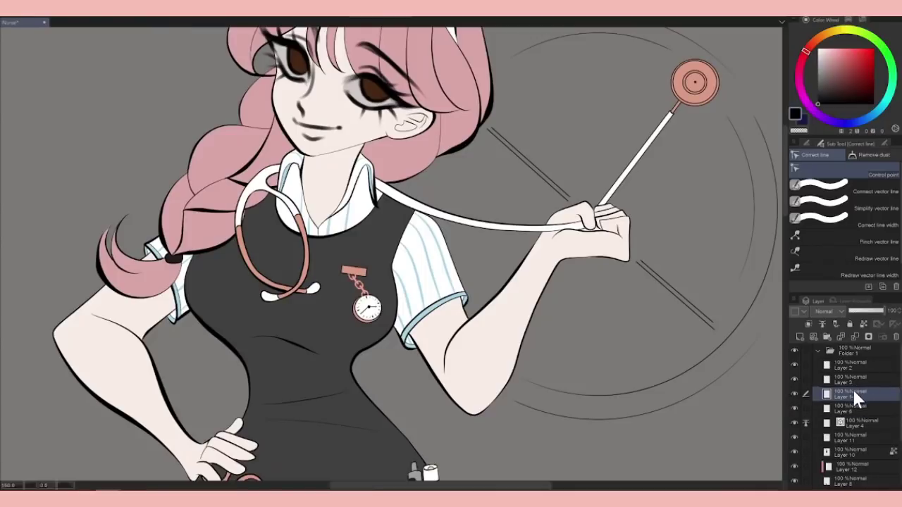
# Fill the pocket pen's clip and barrel with salmon pink on Layer 11
pyautogui.click(853, 423)
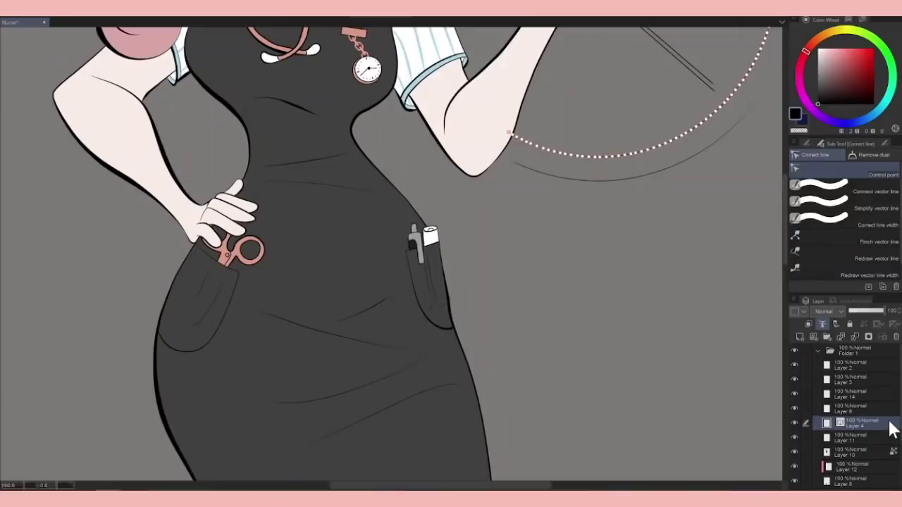
pyautogui.scroll(-2, 802, 423)
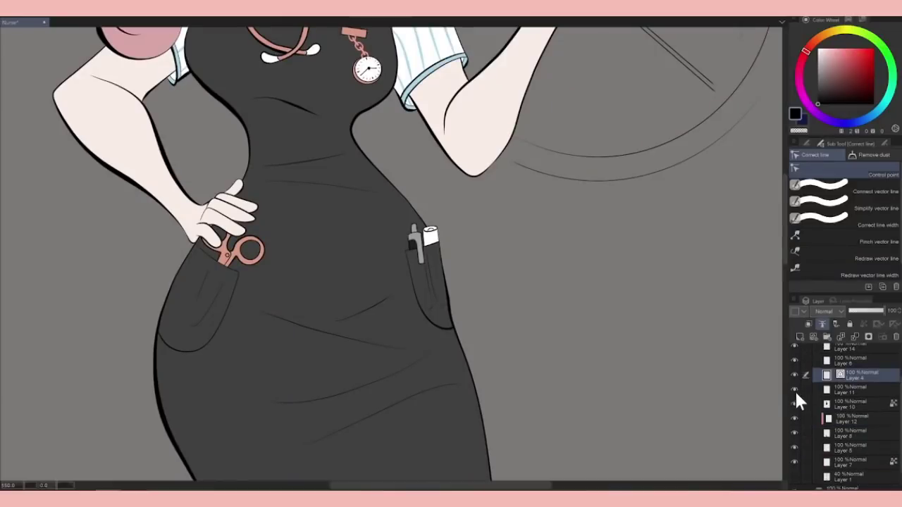
pyautogui.click(839, 391)
pyautogui.click(842, 19)
pyautogui.press('g')
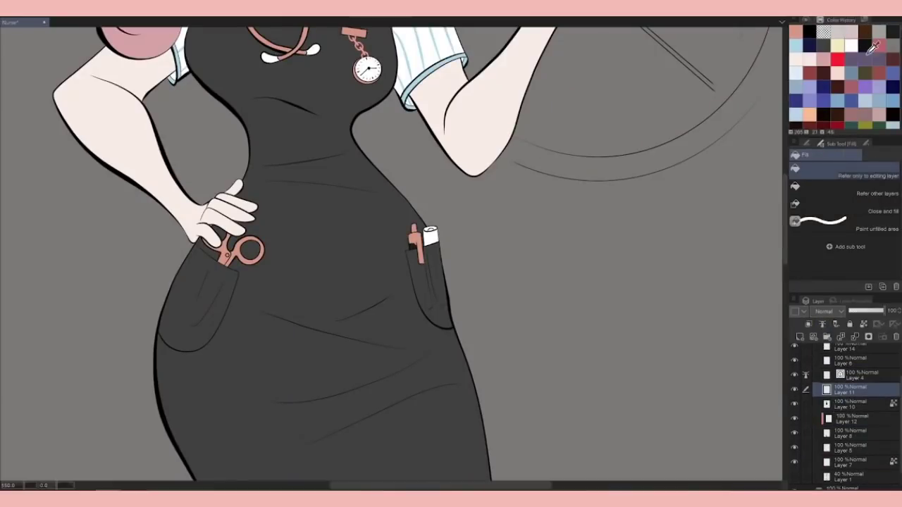
# Colour the lower part of the pocket pen's barrel white on Layer 11 and tidy its edges
pyautogui.click(808, 32)
pyautogui.click(413, 243)
pyautogui.scroll(4, 462, 262)
pyautogui.press('p')
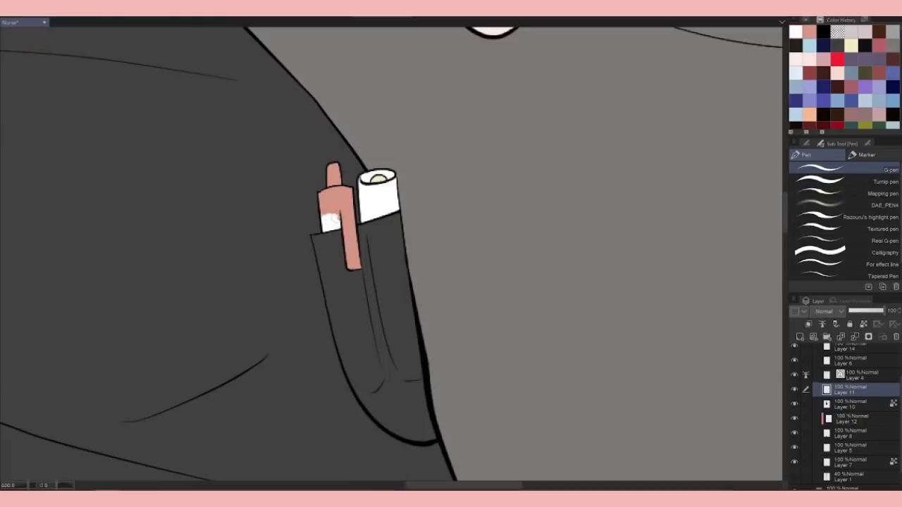
pyautogui.press('e')
pyautogui.scroll(-5, 334, 219)
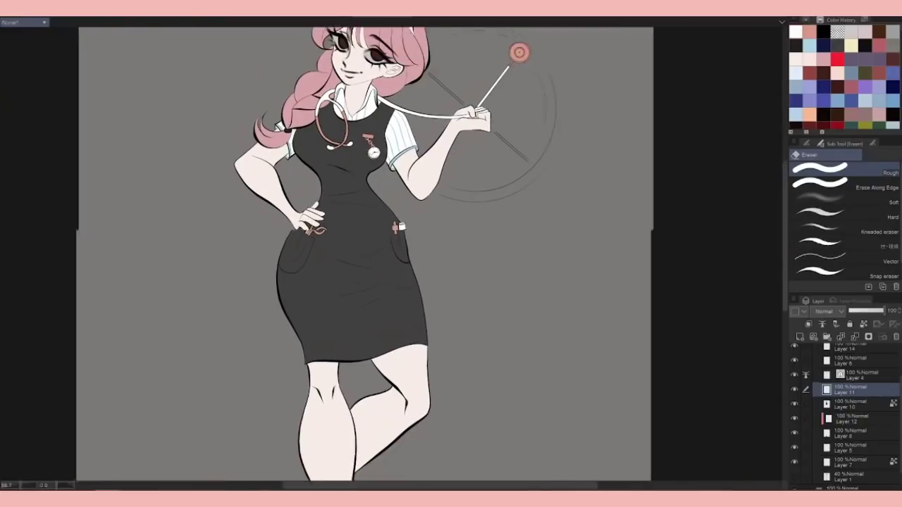
# Set up the Colored pencil with pale grey on the eye-white layer, Layer 14, and save the drawing
pyautogui.scroll(3, 416, 155)
pyautogui.scroll(3, 816, 392)
pyautogui.click(849, 379)
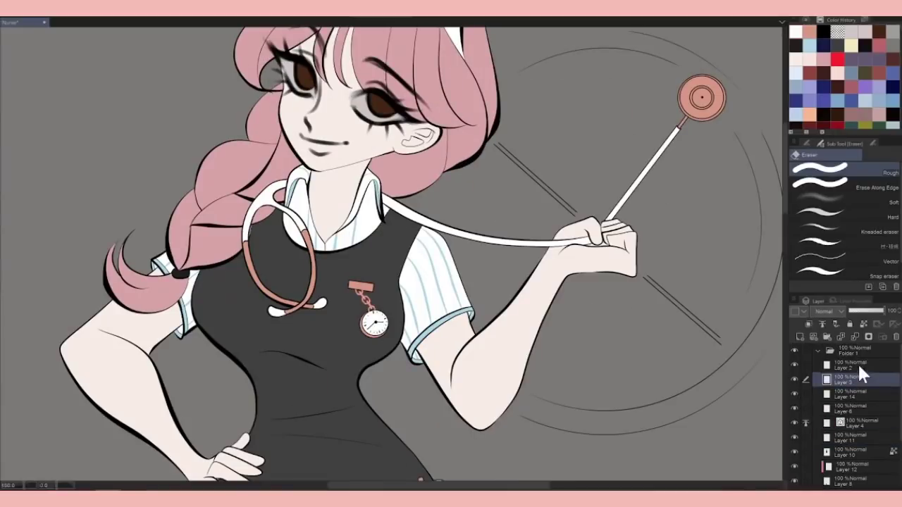
pyautogui.press('p')
pyautogui.click(802, 394)
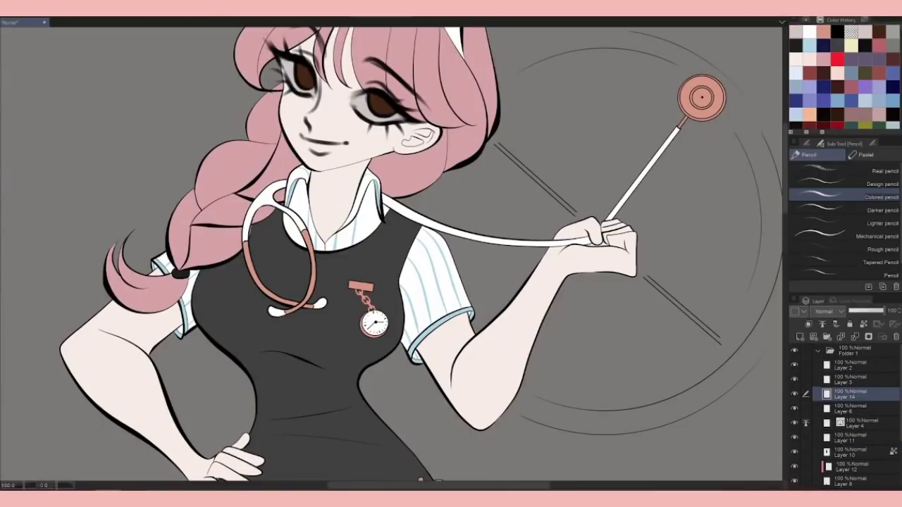
pyautogui.scroll(-5, 395, 254)
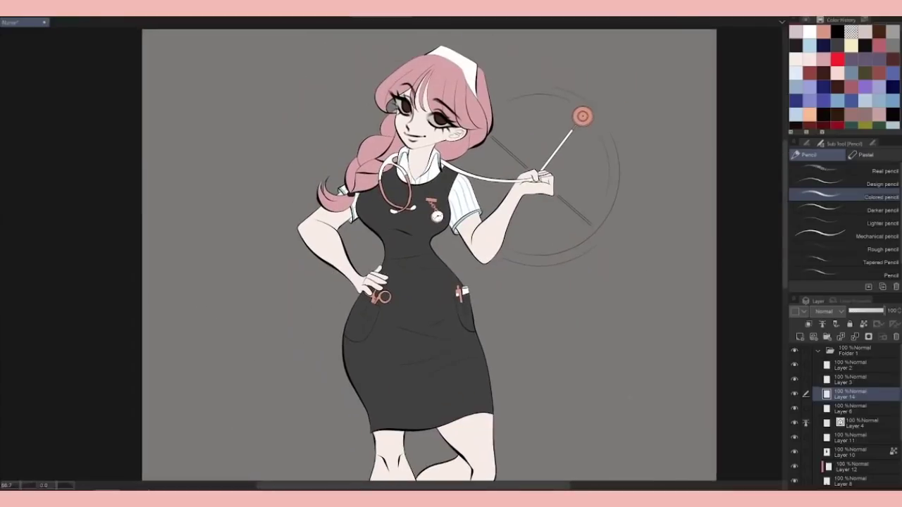
pyautogui.press('e')
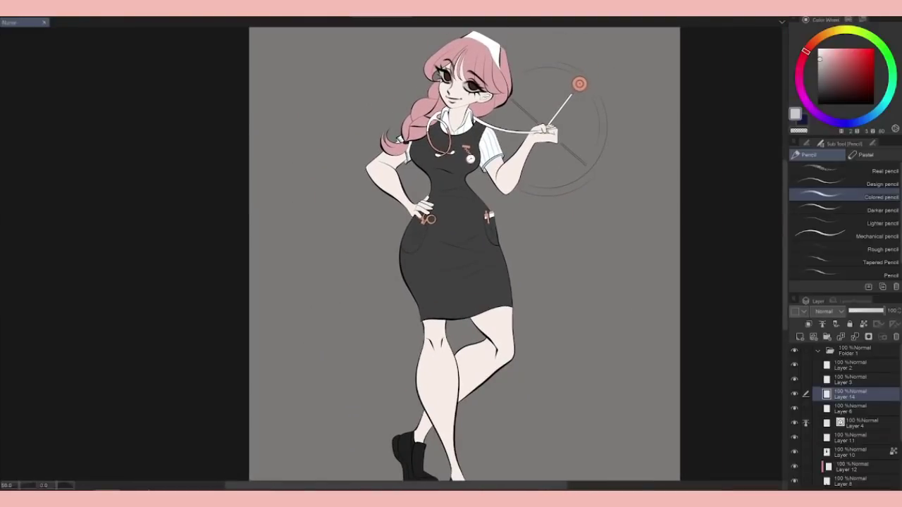
pyautogui.scroll(-3, 401, 271)
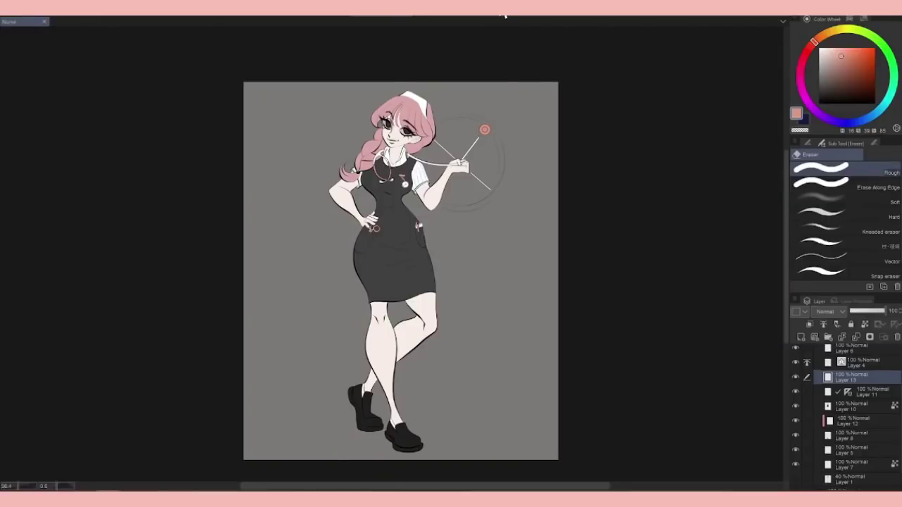
# Create a new layer above Layer 10 and place a circular Special ruler on it, fitted to the ring around the raised hand
pyautogui.scroll(2, 443, 262)
pyautogui.click(852, 405)
pyautogui.click(801, 337)
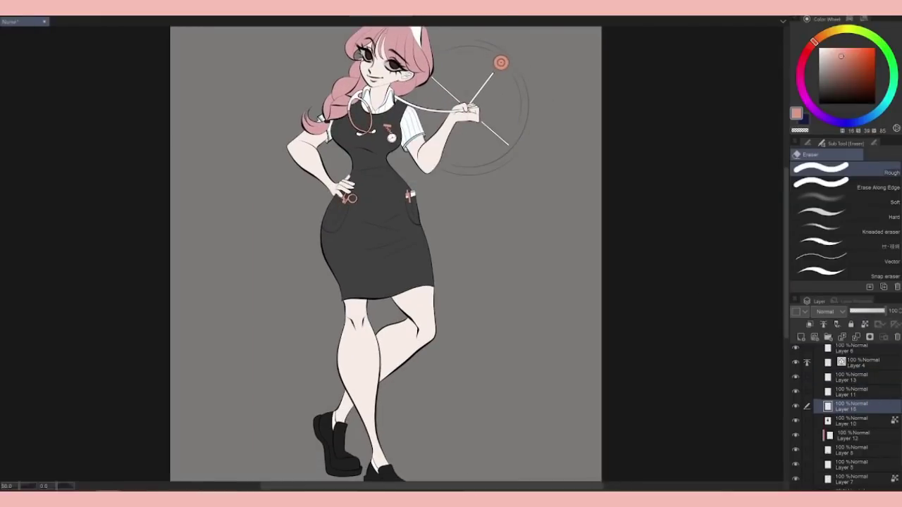
pyautogui.press('u')
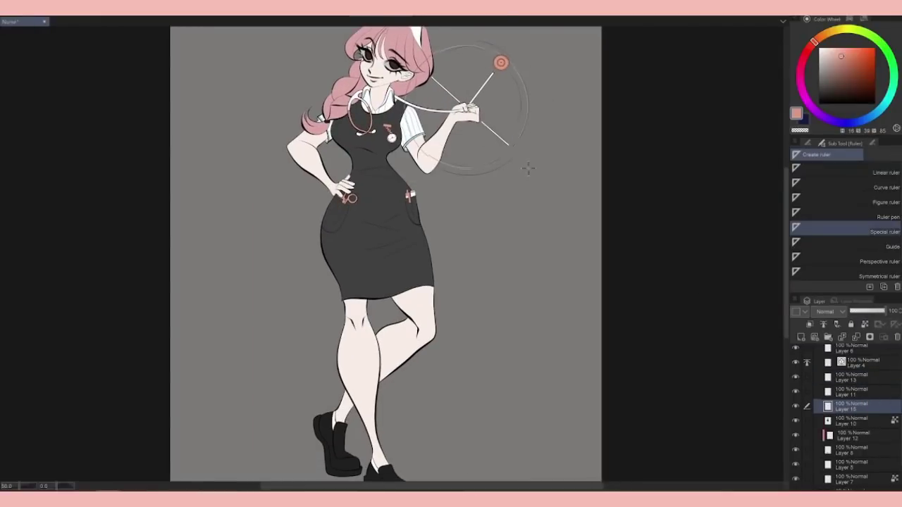
pyautogui.click(527, 169)
# Paint salmon arcs along the right and upper-left parts of the ring with the Gouache 2 brush on Layer 15
pyautogui.press('b')
pyautogui.scroll(2, 386, 253)
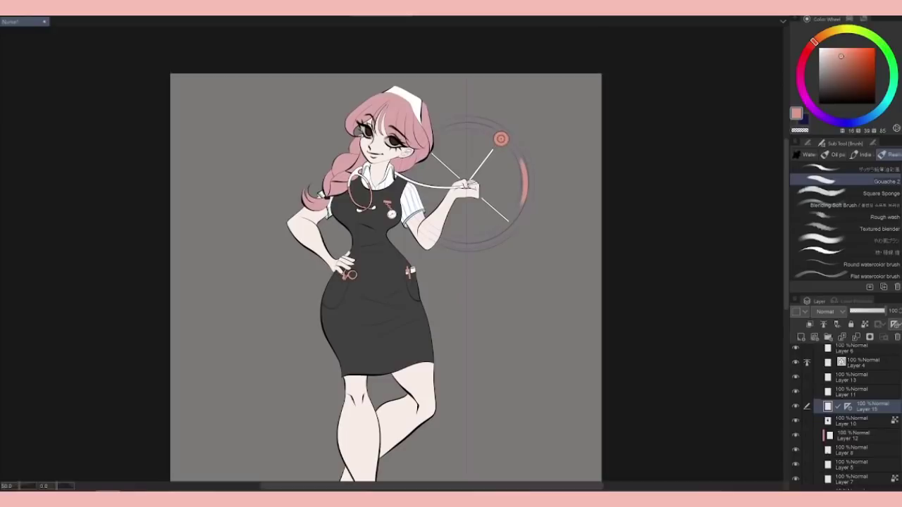
pyautogui.click(849, 393)
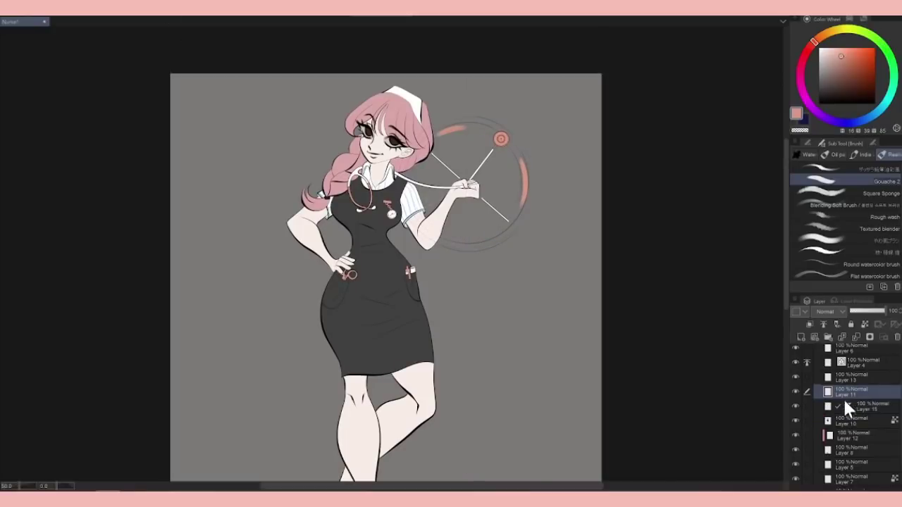
pyautogui.click(819, 48)
pyautogui.click(849, 406)
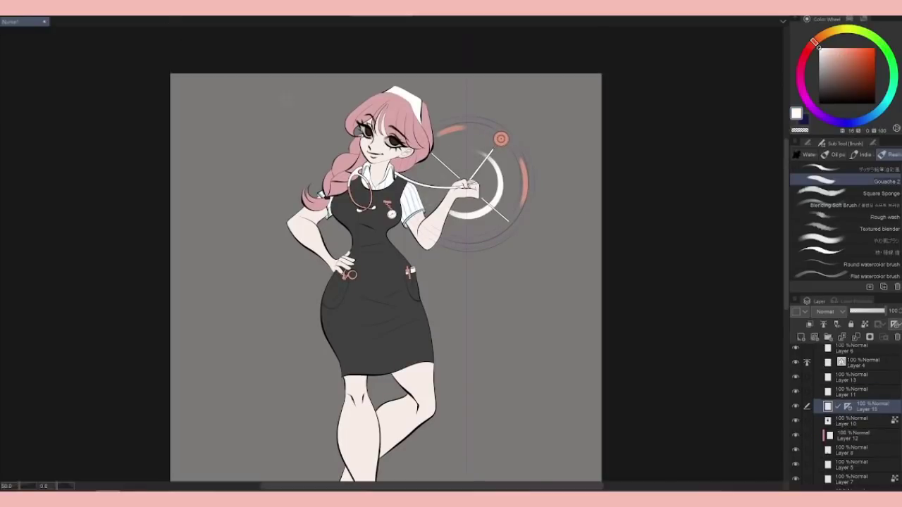
pyautogui.moveTo(486, 144); pyautogui.dragTo(483, 222)
pyautogui.hotkey('ctrl', 'z')
pyautogui.moveTo(458, 141)
pyautogui.mouseDown()
pyautogui.moveTo(522, 225)
pyautogui.moveTo(479, 211)
pyautogui.mouseUp()
pyautogui.hotkey('ctrl', 'z')
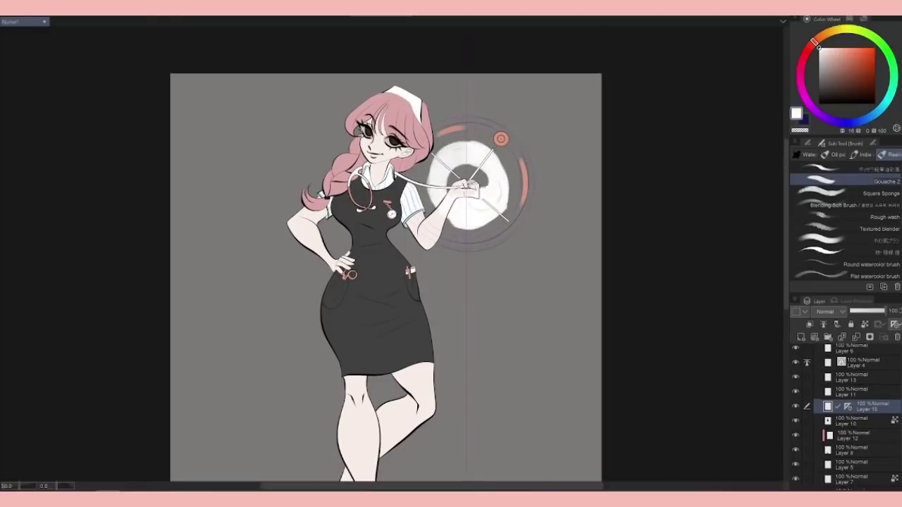
pyautogui.moveTo(430, 162); pyautogui.dragTo(507, 226)
pyautogui.hotkey('ctrl', 'z')
pyautogui.hotkey('ctrl', 'z')
pyautogui.click(854, 390)
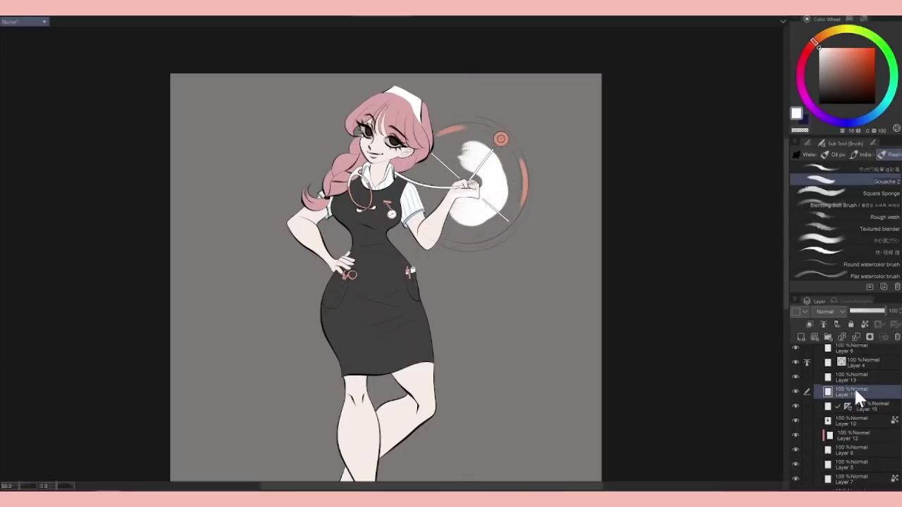
pyautogui.hotkey('ctrl', 'z')
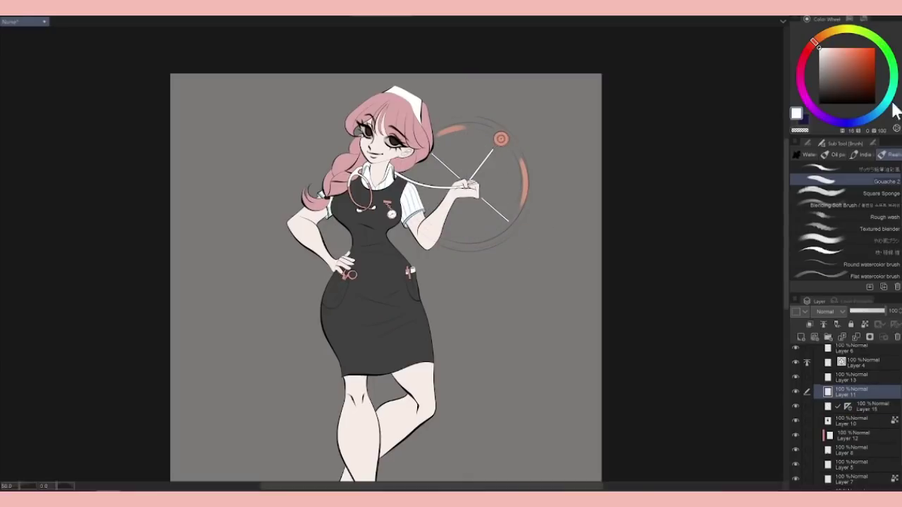
# Paint a salmon arc along the bottom of the ring on Layer 15 with the Gouache 2 brush
pyautogui.click(859, 410)
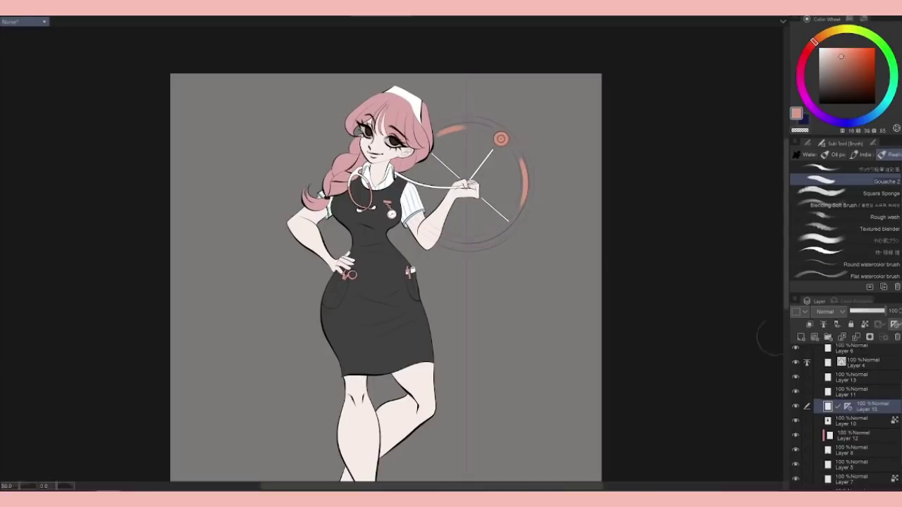
pyautogui.click(867, 388)
pyautogui.scroll(-2, 782, 218)
pyautogui.scroll(1, 784, 213)
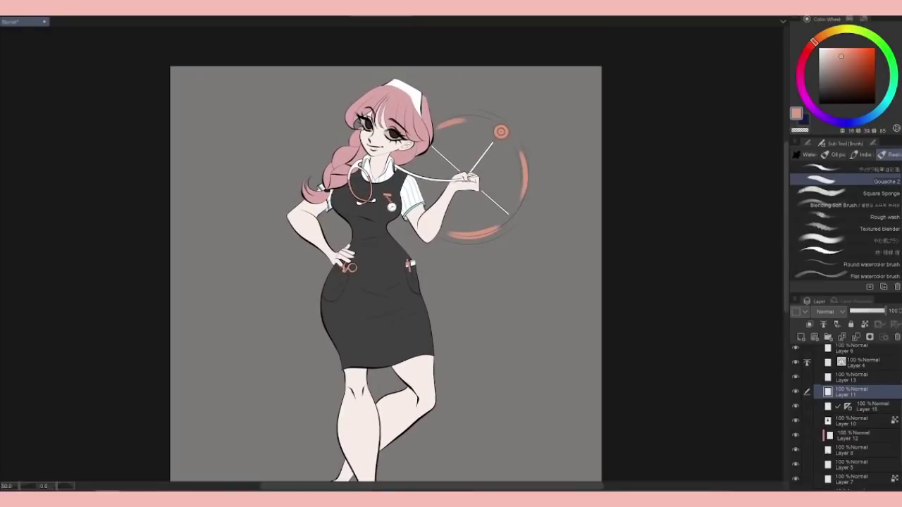
# Add a new layer clipped to the skin on Layer 7 and choose a soft realistic watercolor brush in muted rose
pyautogui.scroll(-2, 845, 423)
pyautogui.click(808, 455)
pyautogui.hotkey('ctrl', 'shift', 'n')
pyautogui.click(842, 19)
pyautogui.click(807, 19)
pyautogui.moveTo(489, 214)
pyautogui.mouseDown()
pyautogui.moveTo(525, 222)
pyautogui.moveTo(599, 282)
pyautogui.mouseUp()
pyautogui.scroll(3, 525, 222)
pyautogui.click(892, 240)
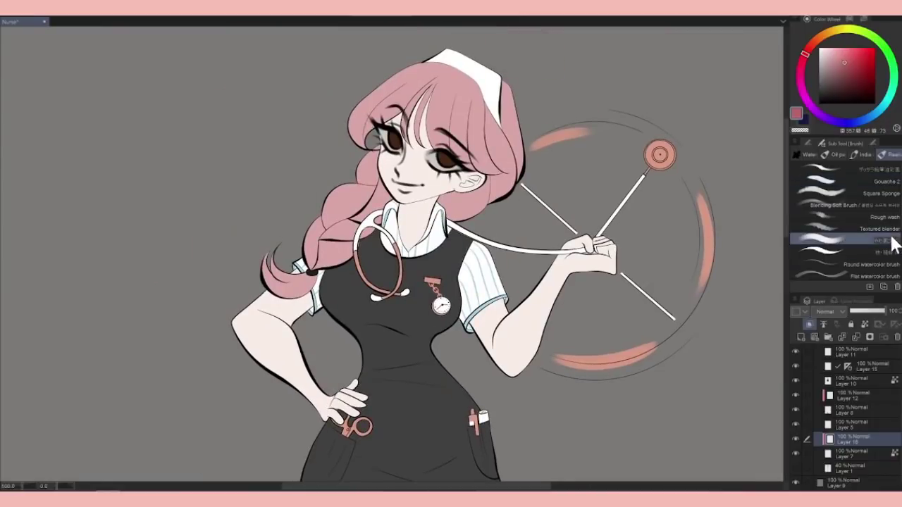
# Shade the face, ear and neck in muted rose on Layer 16 and soften the shading with the Simple blender
pyautogui.click(861, 20)
pyautogui.click(863, 20)
pyautogui.click(863, 20)
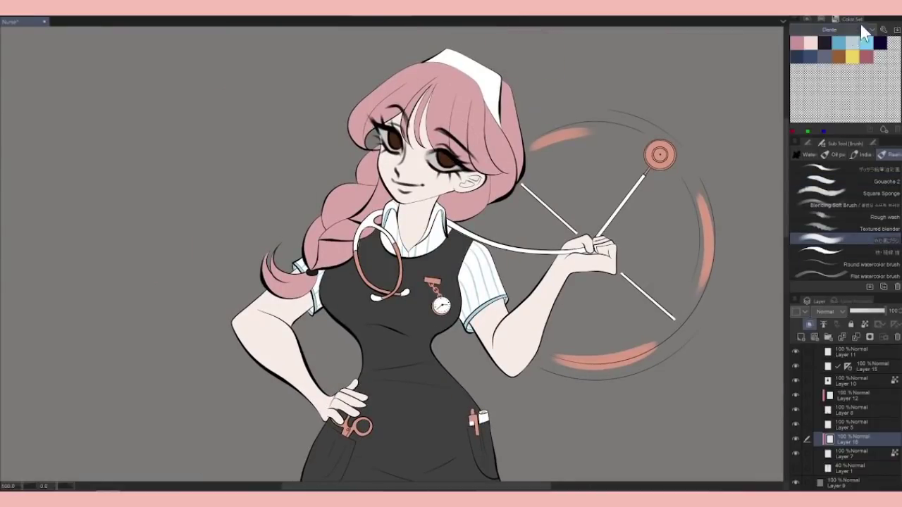
pyautogui.click(863, 20)
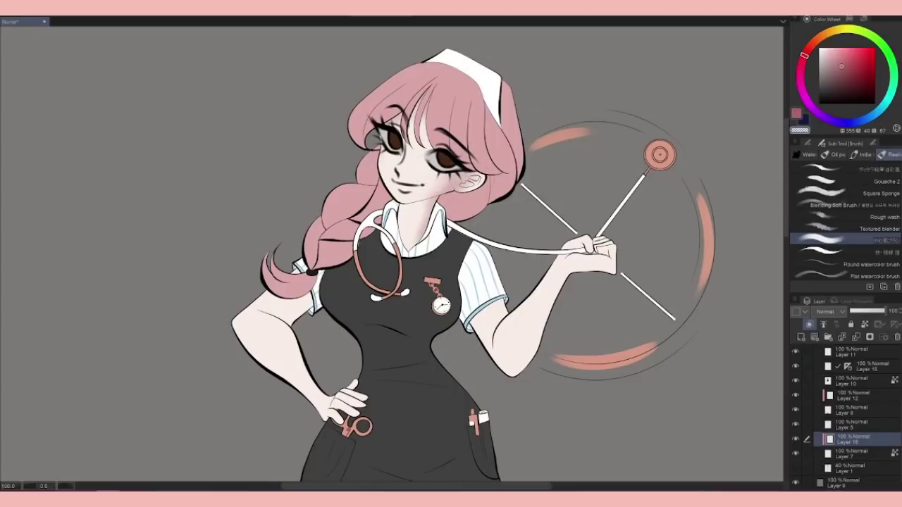
pyautogui.press('j')
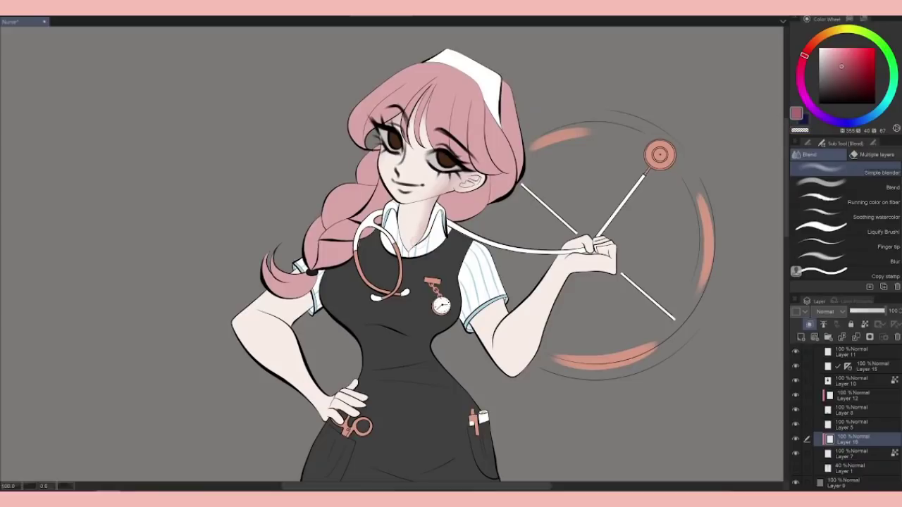
pyautogui.press('b')
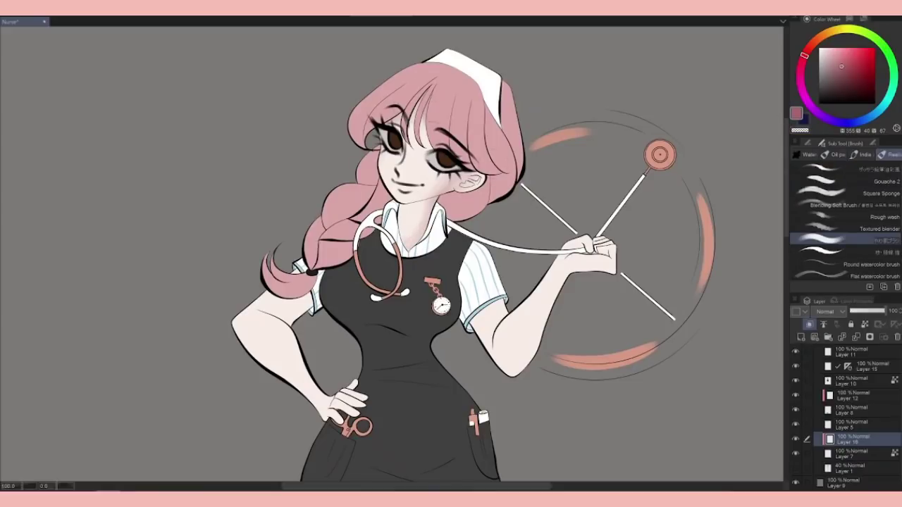
# Shade the nose and both arms in muted rose on Layer 16 and smooth the transitions with the Simple blender
pyautogui.scroll(-3, 408, 167)
pyautogui.scroll(3, 409, 168)
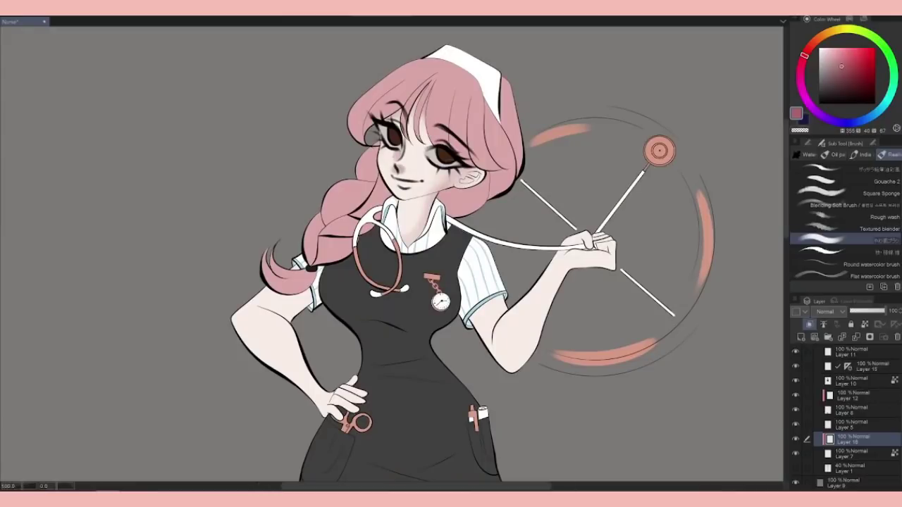
pyautogui.moveTo(409, 168); pyautogui.dragTo(401, 172)
pyautogui.moveTo(310, 293)
pyautogui.mouseDown()
pyautogui.moveTo(285, 317)
pyautogui.moveTo(305, 296)
pyautogui.moveTo(291, 308)
pyautogui.moveTo(296, 377)
pyautogui.moveTo(322, 403)
pyautogui.moveTo(307, 410)
pyautogui.moveTo(319, 396)
pyautogui.mouseUp()
pyautogui.moveTo(483, 290)
pyautogui.mouseDown()
pyautogui.moveTo(480, 332)
pyautogui.moveTo(489, 344)
pyautogui.moveTo(543, 303)
pyautogui.mouseUp()
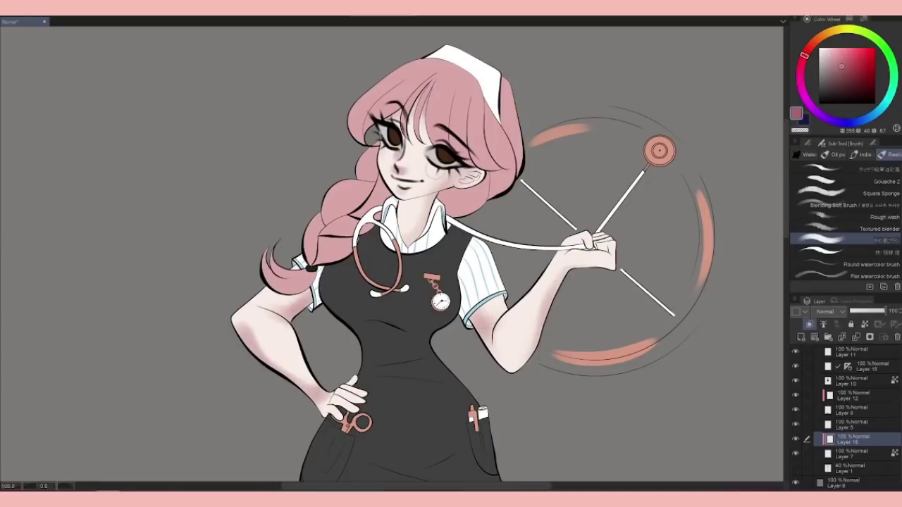
pyautogui.press('j')
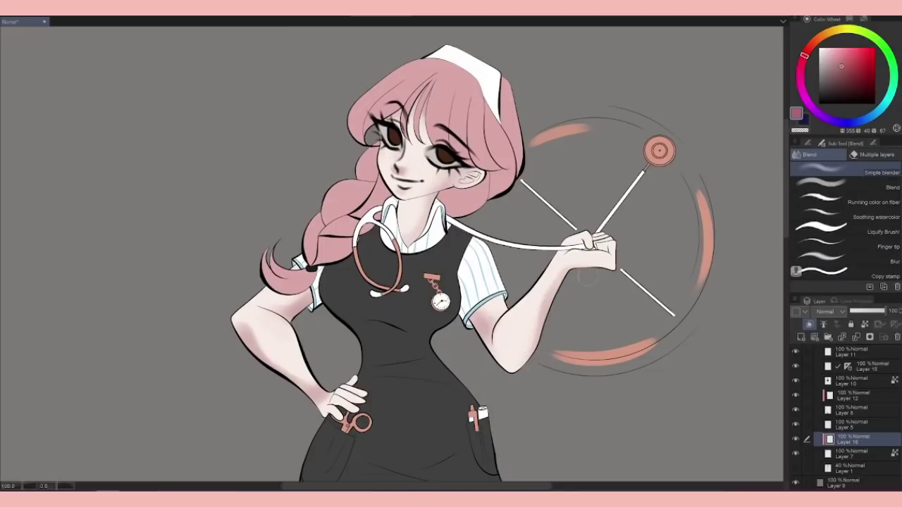
pyautogui.press('b')
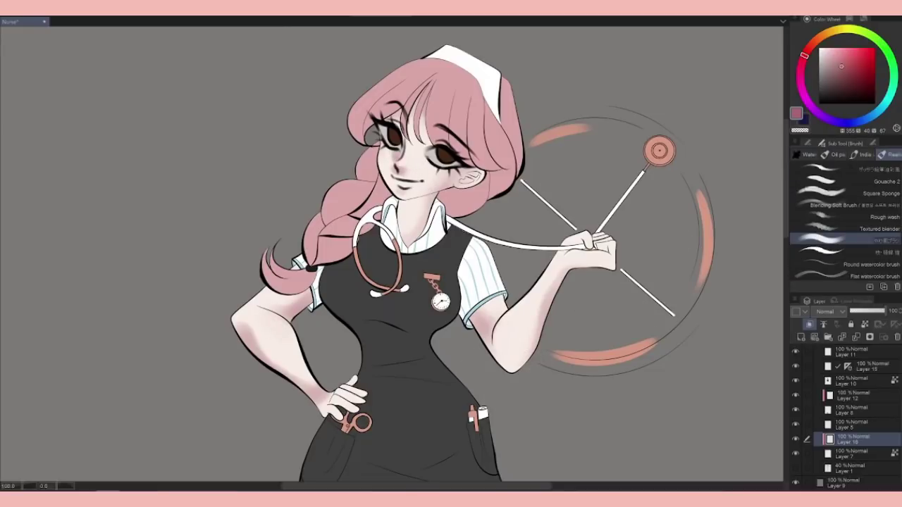
# Refine the muted rose shading on both hands and forearms on Layer 16, erasing excess and smoothing it with the Simple blender
pyautogui.moveTo(451, 282); pyautogui.dragTo(433, 219)
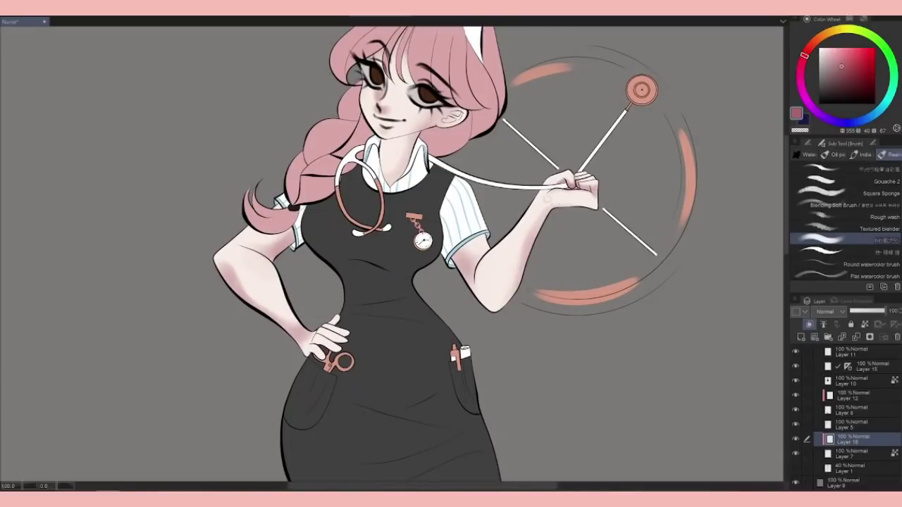
pyautogui.press('ctrl')
pyautogui.press('c')
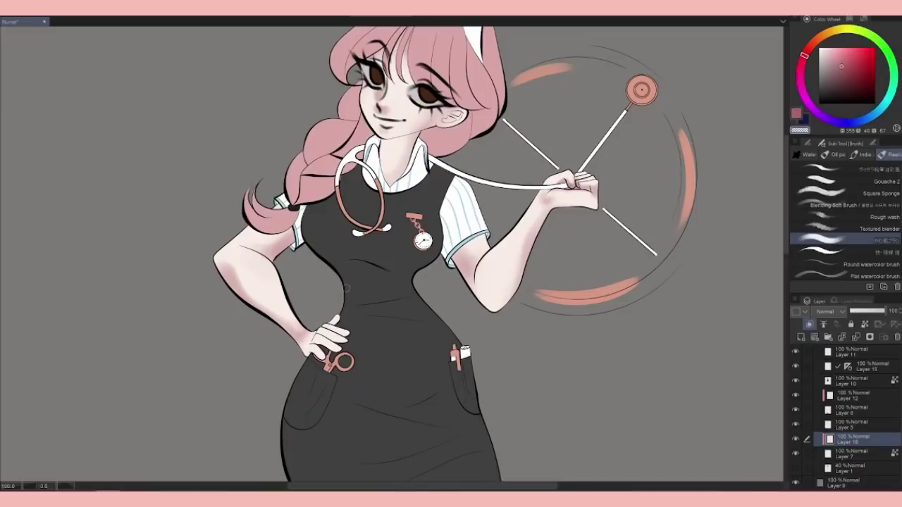
pyautogui.press('c')
pyautogui.press('ctrl')
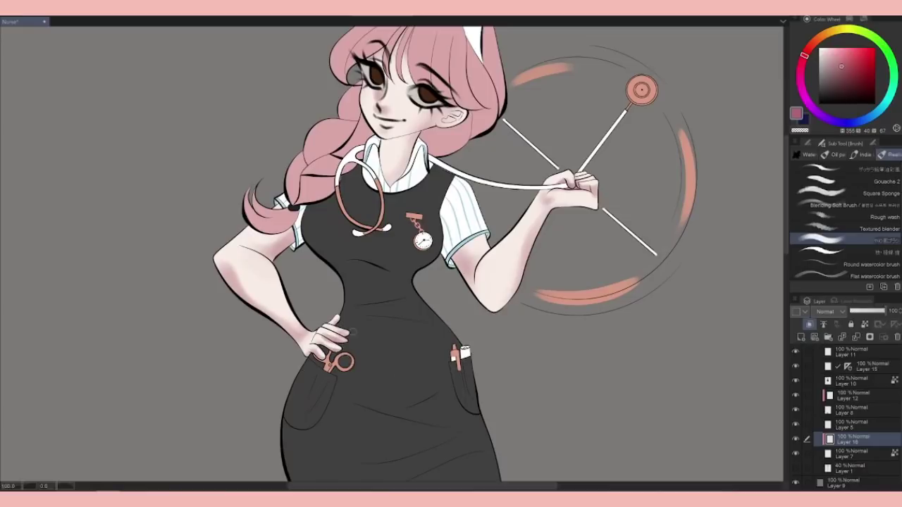
pyautogui.press('j')
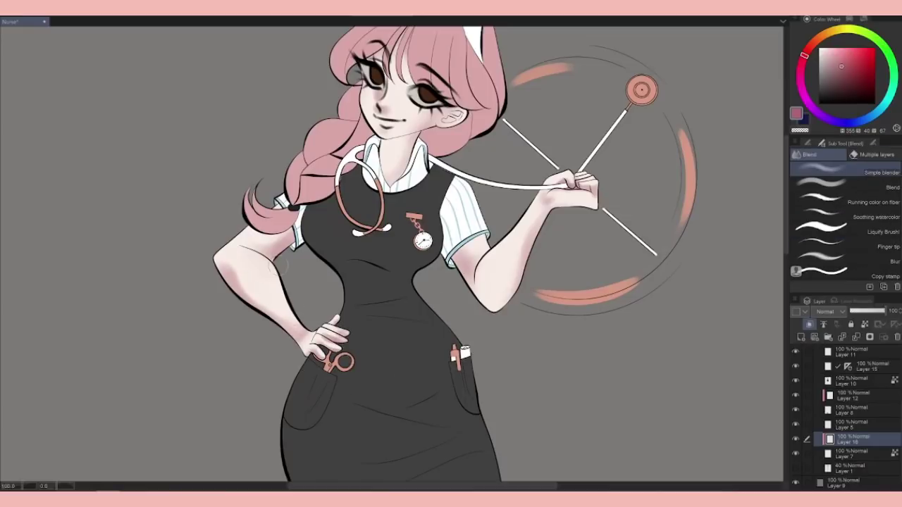
pyautogui.press('b')
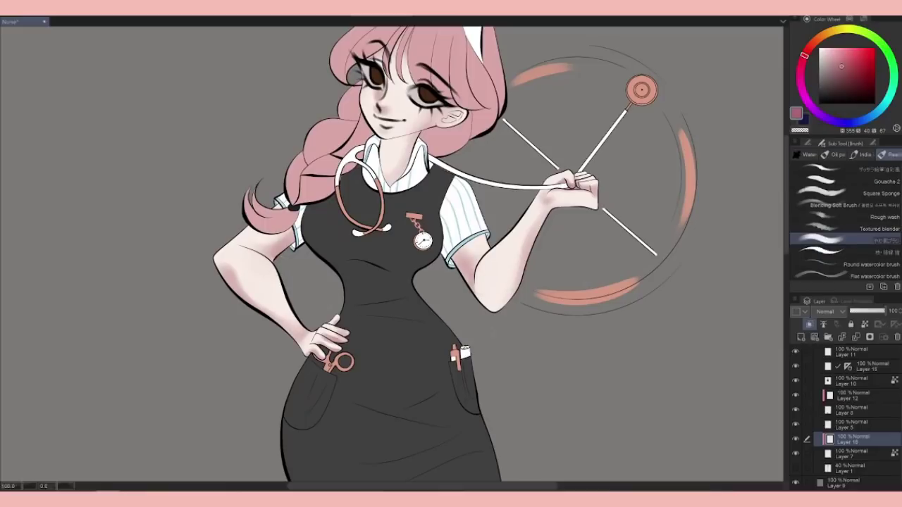
pyautogui.press('j')
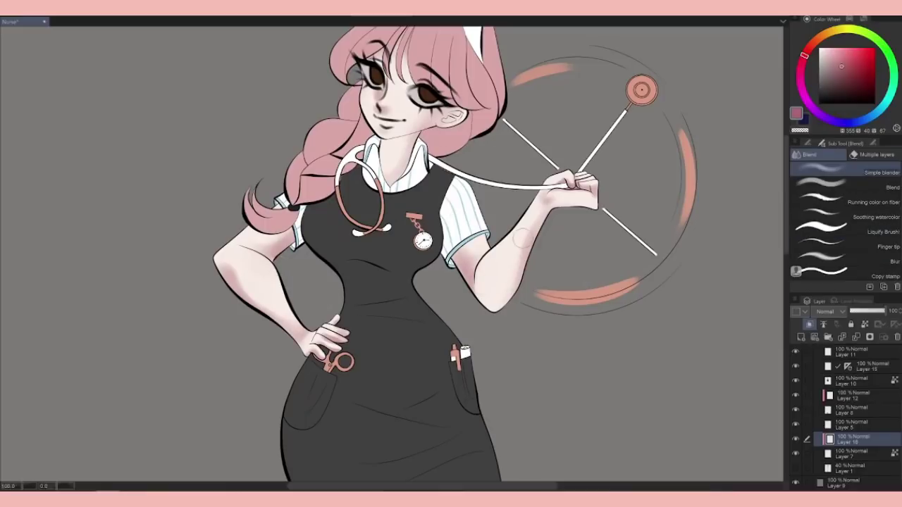
pyautogui.press('b')
# Shade the inner folds of the ear in muted rose with the soft watercolor brush
pyautogui.scroll(5, 454, 113)
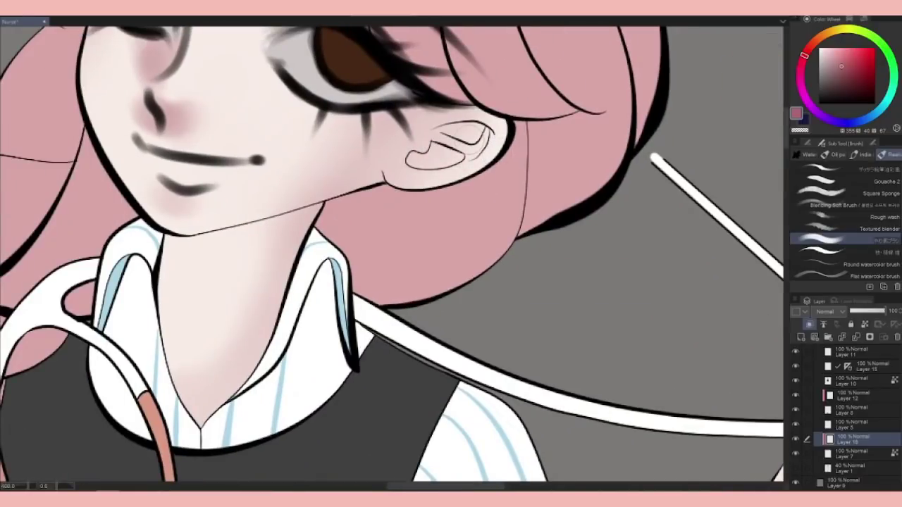
pyautogui.moveTo(443, 145)
pyautogui.mouseDown()
pyautogui.moveTo(412, 162)
pyautogui.moveTo(455, 167)
pyautogui.moveTo(482, 125)
pyautogui.moveTo(475, 155)
pyautogui.mouseUp()
pyautogui.scroll(-5, 480, 141)
# Shade both legs in muted rose on Layer 16, under the skirt hem, behind the bent knee and down the front shin
pyautogui.scroll(-2, 451, 254)
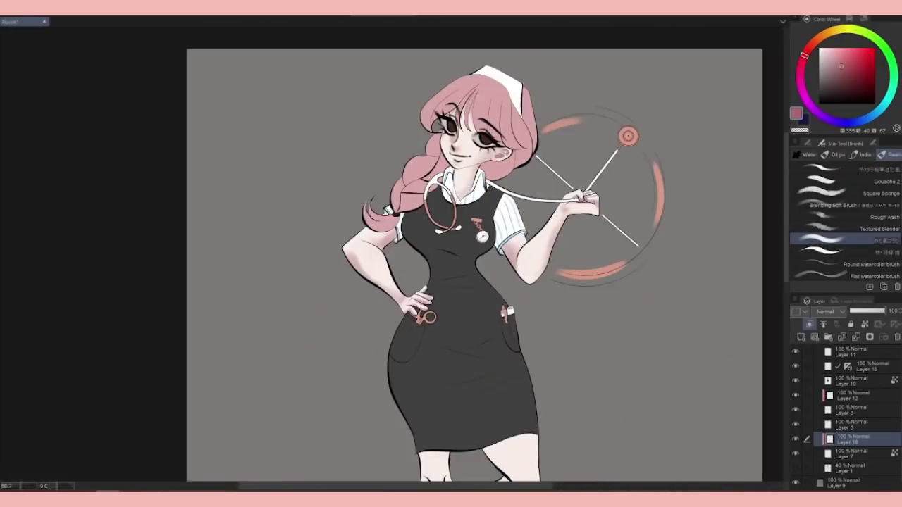
pyautogui.scroll(-5, 430, 253)
pyautogui.moveTo(447, 203)
pyautogui.mouseDown()
pyautogui.moveTo(447, 283)
pyautogui.moveTo(461, 268)
pyautogui.mouseUp()
pyautogui.moveTo(379, 336); pyautogui.dragTo(370, 372)
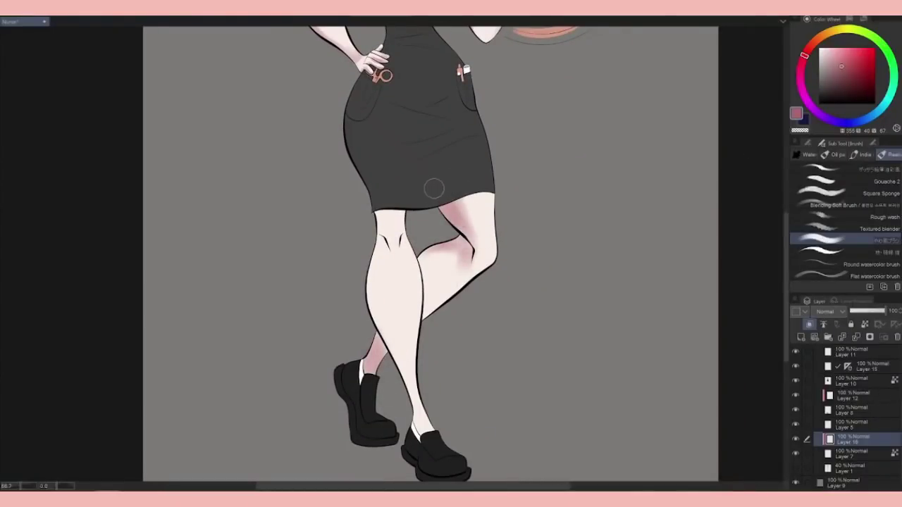
pyautogui.moveTo(405, 232); pyautogui.dragTo(399, 285)
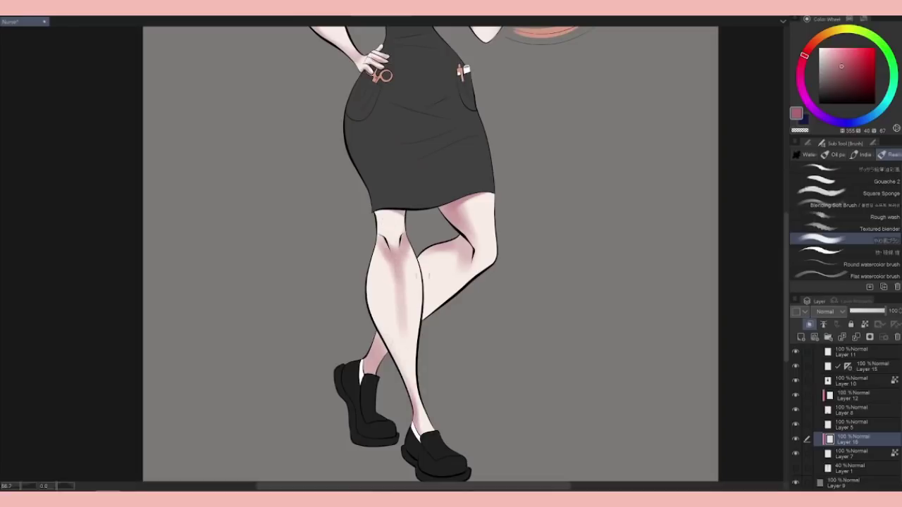
pyautogui.moveTo(404, 268); pyautogui.dragTo(403, 332)
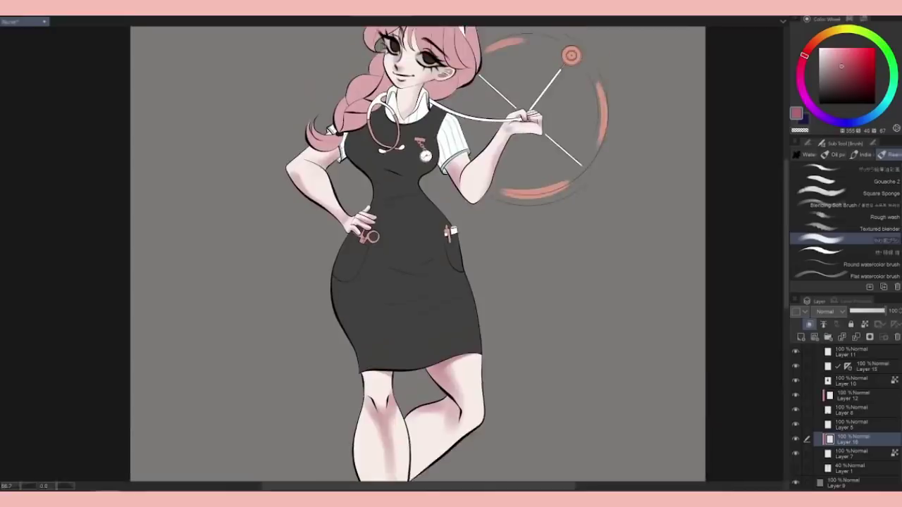
pyautogui.scroll(3, 425, 254)
# Add a new clipped layer above Layer 16 and spray a stronger red blush on the cheeks and nose with the Soft airbrush
pyautogui.press('e')
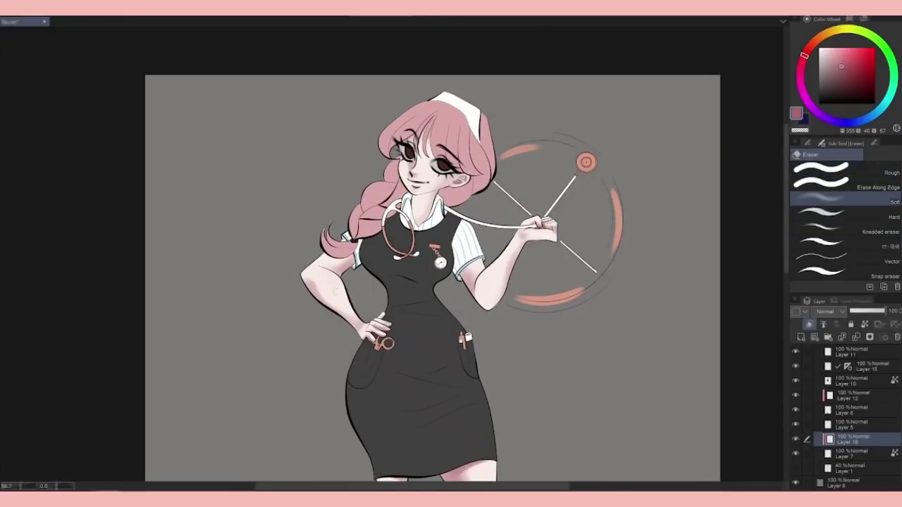
pyautogui.click(802, 336)
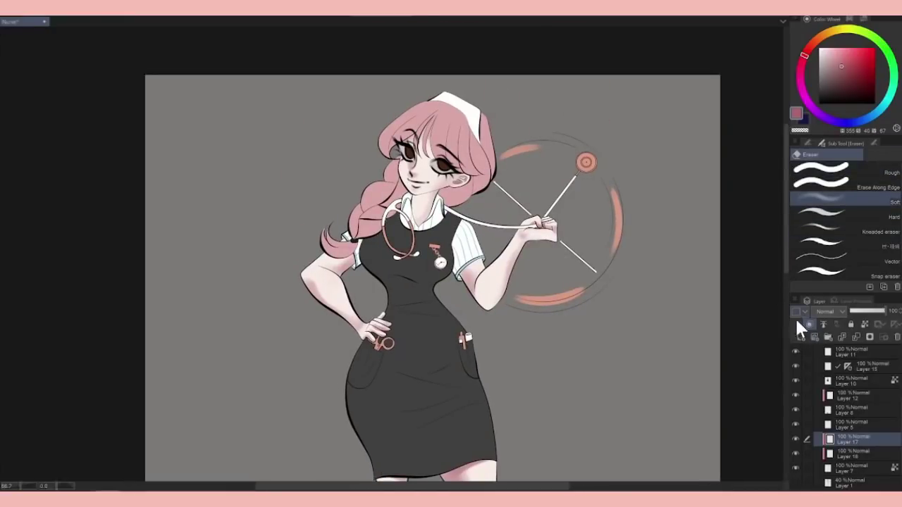
pyautogui.click(852, 59)
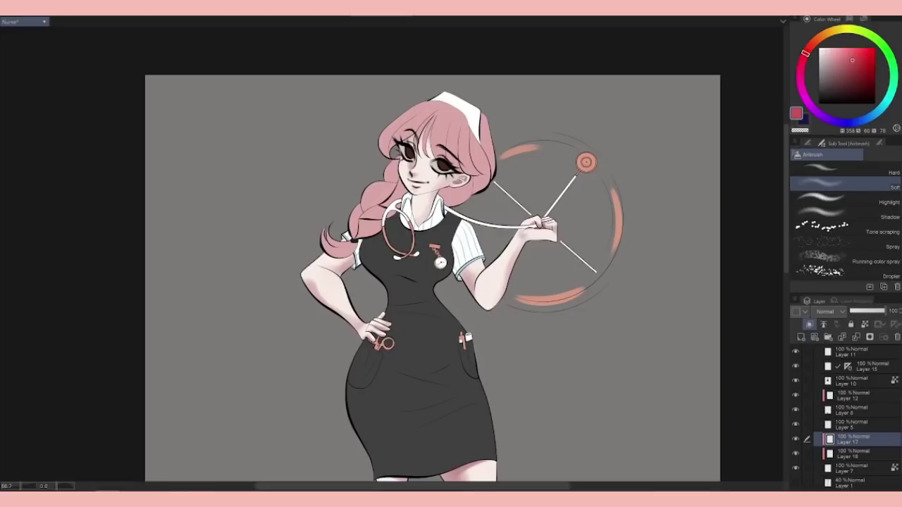
pyautogui.press('b')
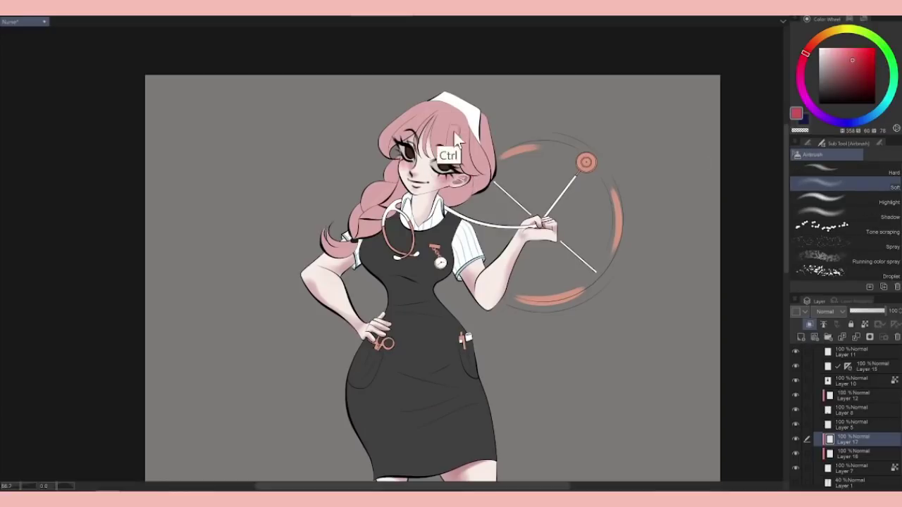
pyautogui.scroll(3, 438, 137)
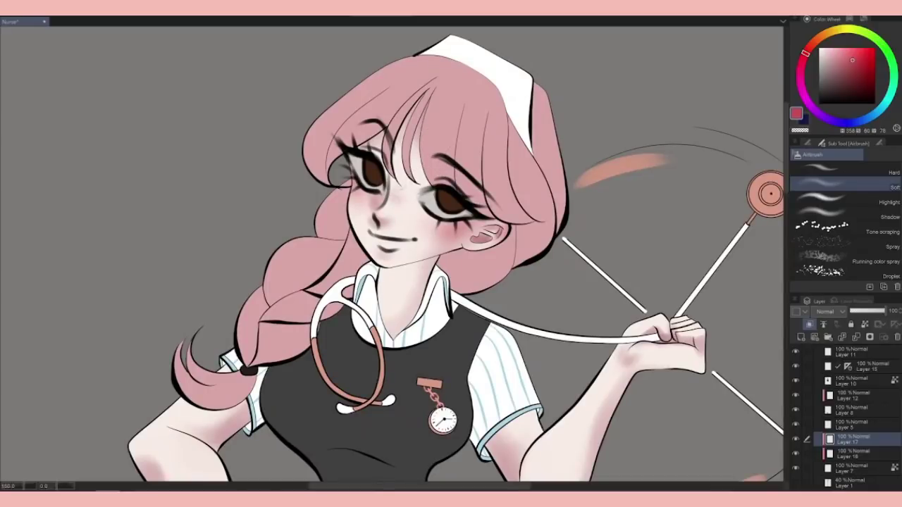
pyautogui.moveTo(409, 206); pyautogui.dragTo(389, 203)
# Lighten excess blush with transparent colour and tint the lips red on Layer 17 with the Soft airbrush
pyautogui.scroll(-2, 479, 215)
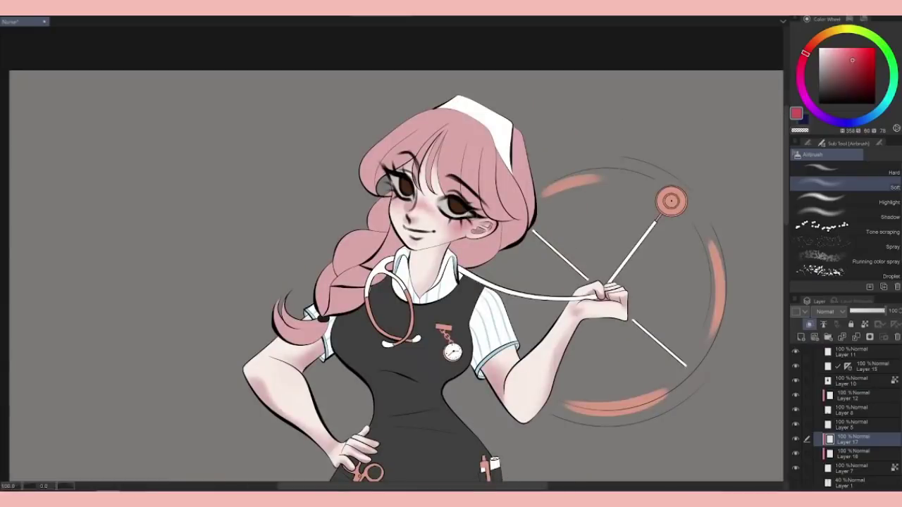
pyautogui.press('ctrl')
pyautogui.scroll(-2, 423, 148)
pyautogui.scroll(2, 437, 159)
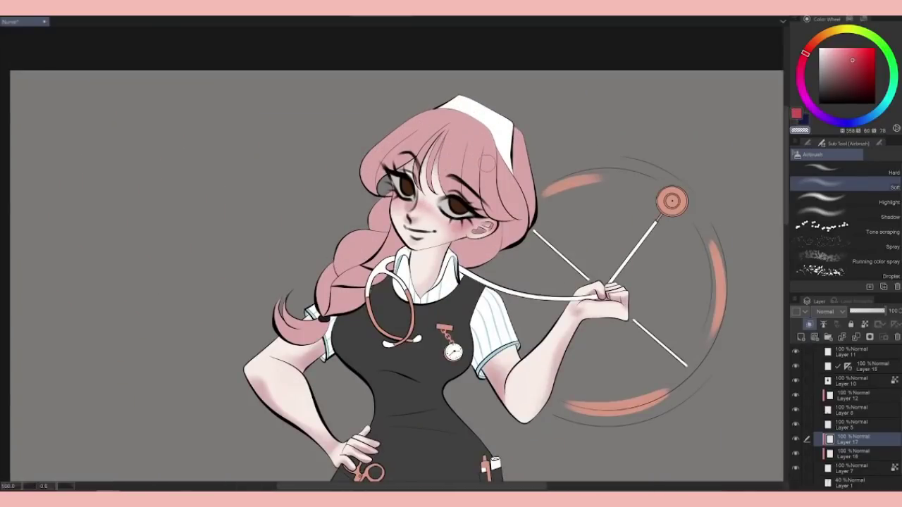
pyautogui.moveTo(415, 213); pyautogui.dragTo(416, 214)
pyautogui.scroll(-2, 422, 212)
pyautogui.scroll(2, 422, 211)
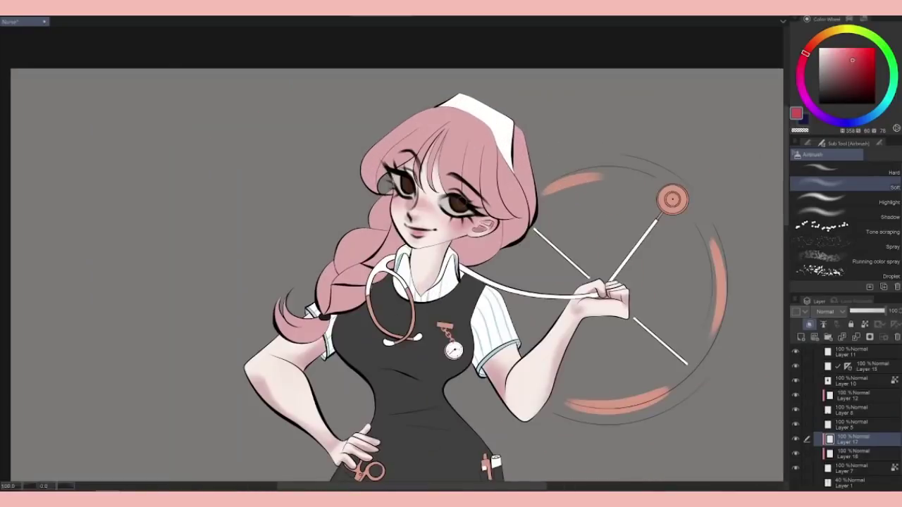
# Return to Layer 16 and soften the shin shading on the front leg with the Simple blender
pyautogui.hotkey('alt', '[')
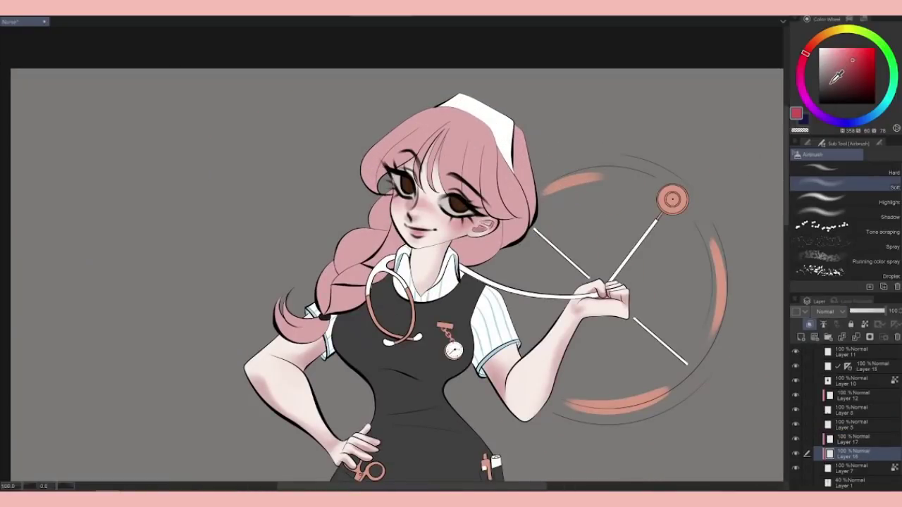
pyautogui.scroll(-3, 634, 282)
pyautogui.scroll(3, 604, 183)
pyautogui.press('j')
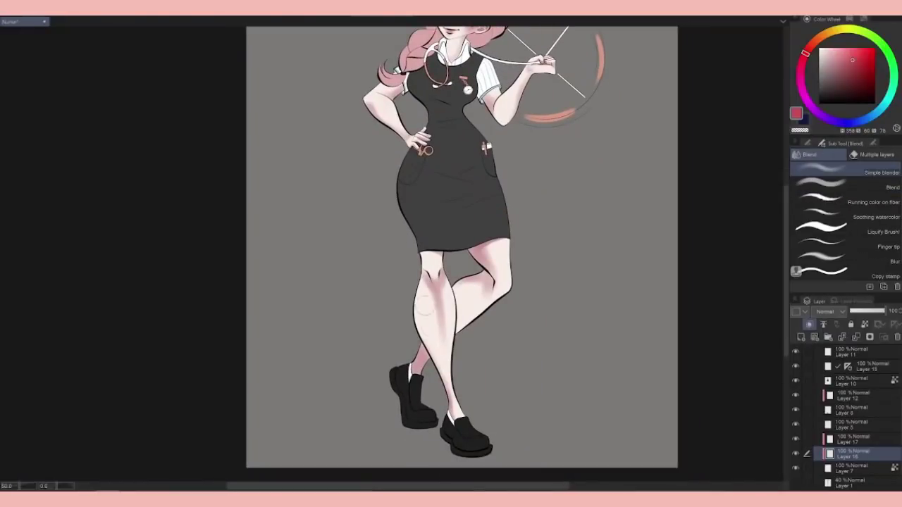
pyautogui.moveTo(438, 352); pyautogui.dragTo(442, 279)
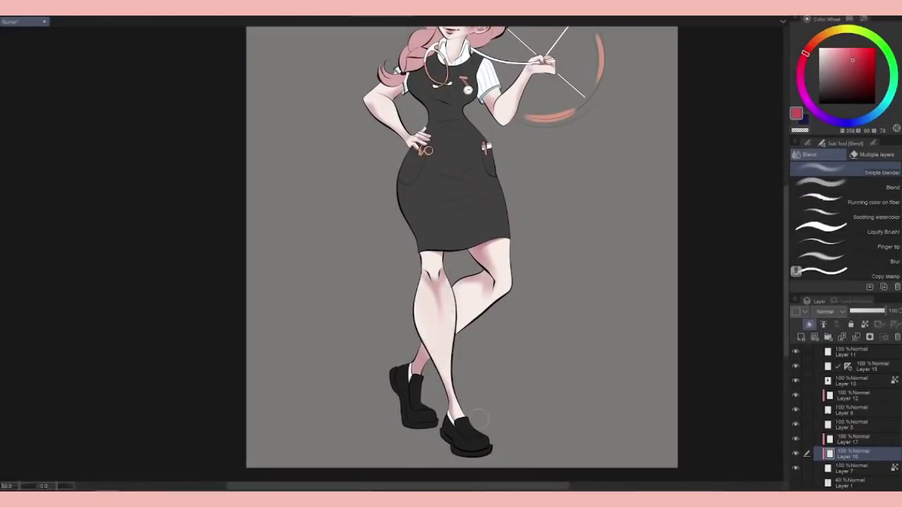
pyautogui.scroll(-3, 477, 418)
pyautogui.scroll(3, 501, 302)
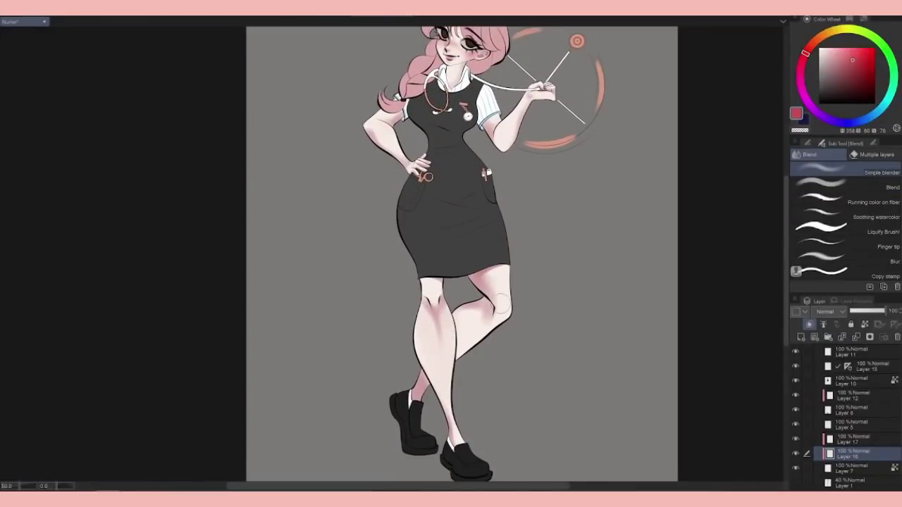
# Build up and blend the rose shading on the legs, and airbrush soft rose on the upper arm and above the front kneecap
pyautogui.press('b')
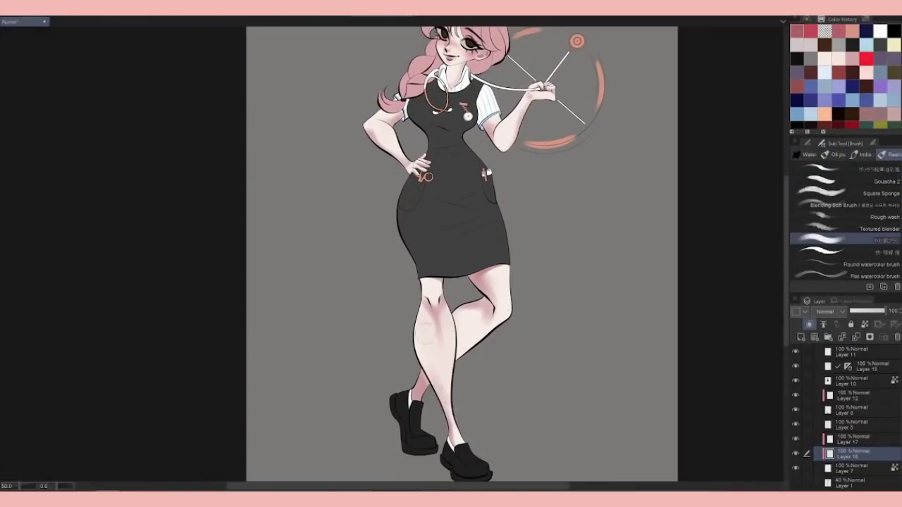
pyautogui.press('j')
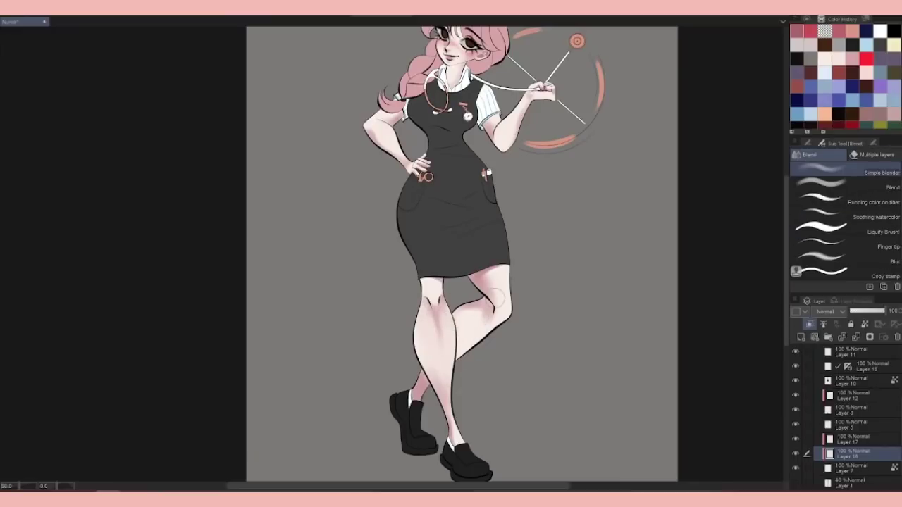
pyautogui.press('b')
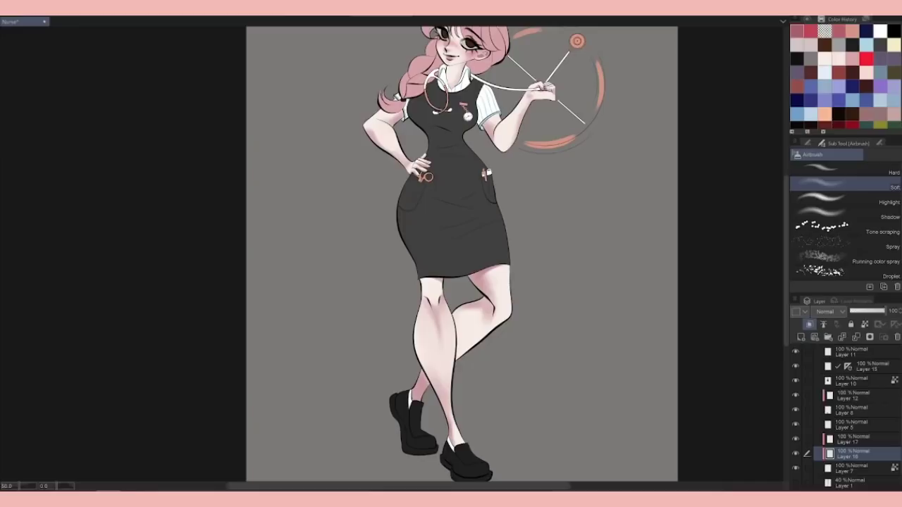
pyautogui.moveTo(498, 121); pyautogui.dragTo(511, 144)
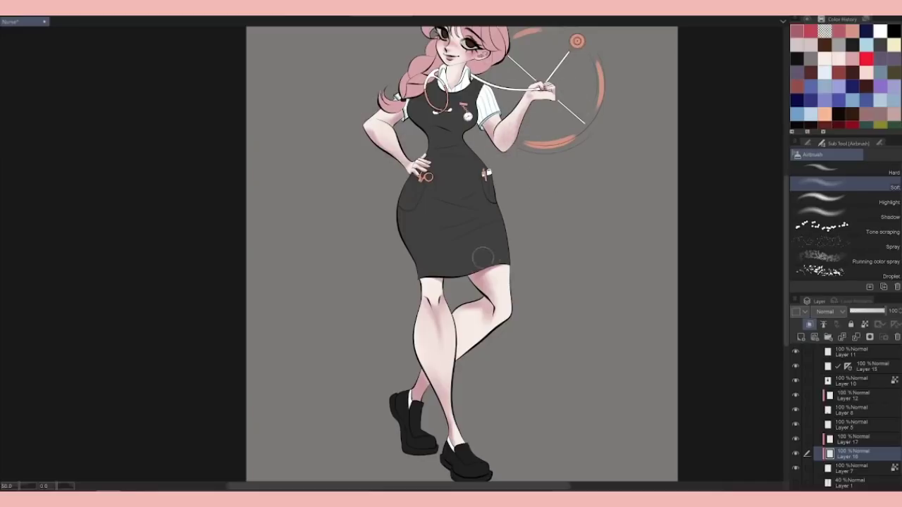
pyautogui.scroll(2, 530, 303)
pyautogui.moveTo(339, 286); pyautogui.dragTo(337, 276)
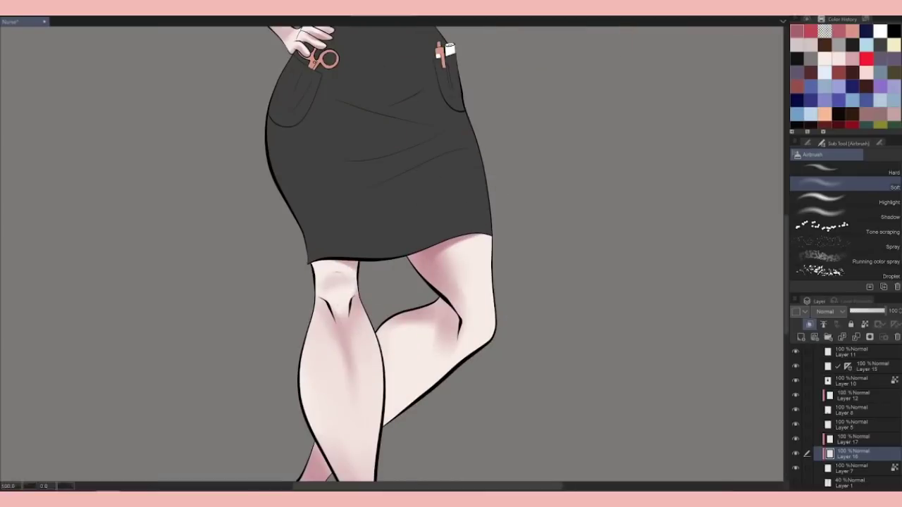
# Deepen the rose shadow on the neck beneath the chin on Layer 16 with the soft watercolor brush
pyautogui.scroll(-2, 570, 253)
pyautogui.press('b')
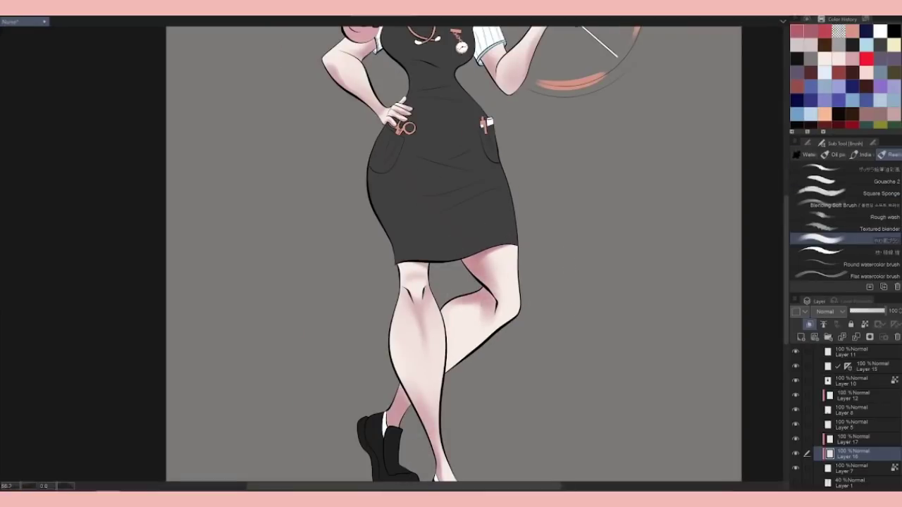
pyautogui.moveTo(533, 324); pyautogui.dragTo(557, 439)
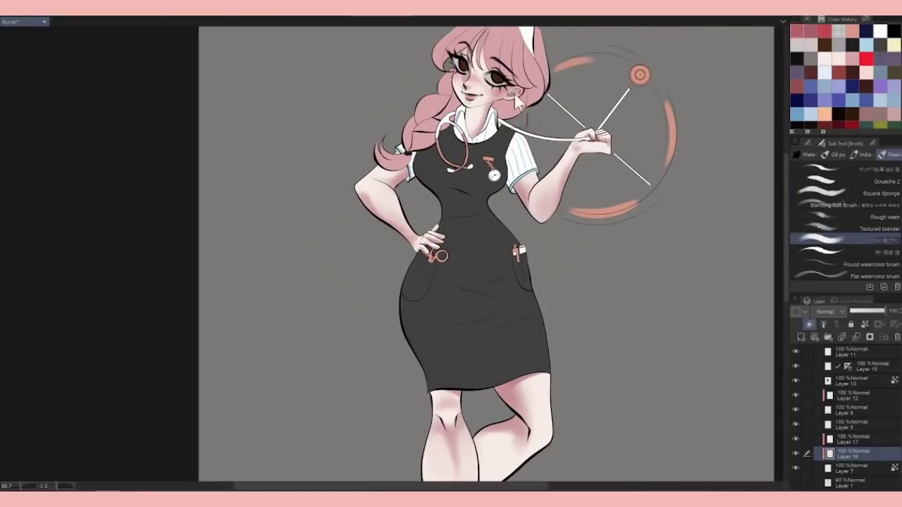
pyautogui.scroll(3, 514, 94)
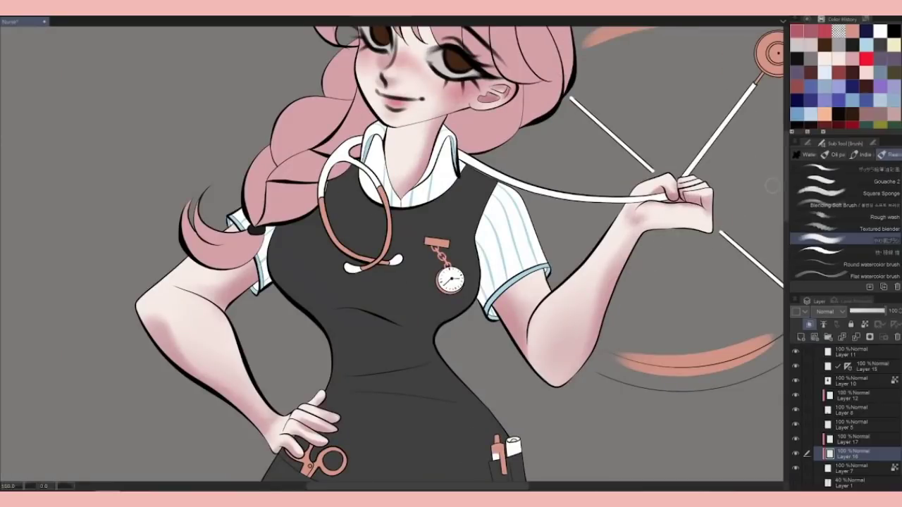
pyautogui.moveTo(426, 119)
pyautogui.mouseDown()
pyautogui.moveTo(389, 139)
pyautogui.moveTo(408, 132)
pyautogui.mouseUp()
pyautogui.moveTo(423, 211); pyautogui.dragTo(498, 314)
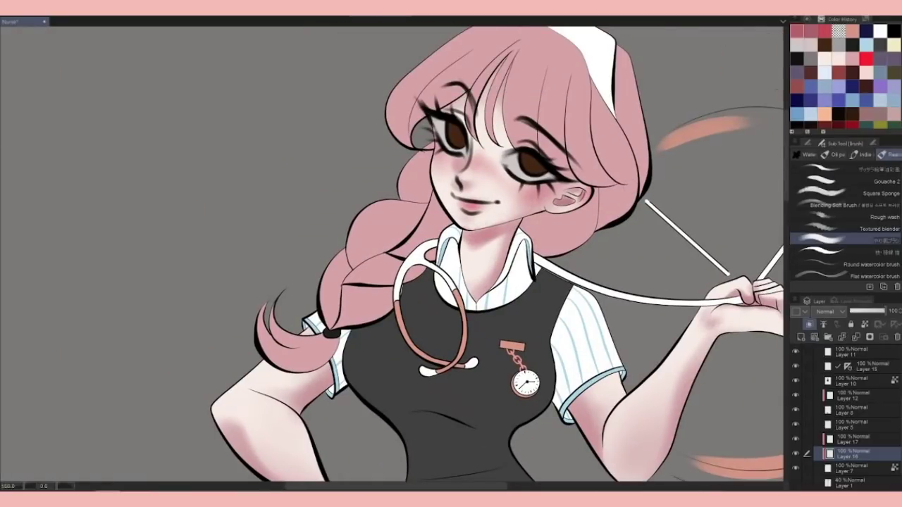
# Refine the rose shading around the face and neck on Layer 16 with the soft watercolor brush
pyautogui.scroll(-5, 584, 204)
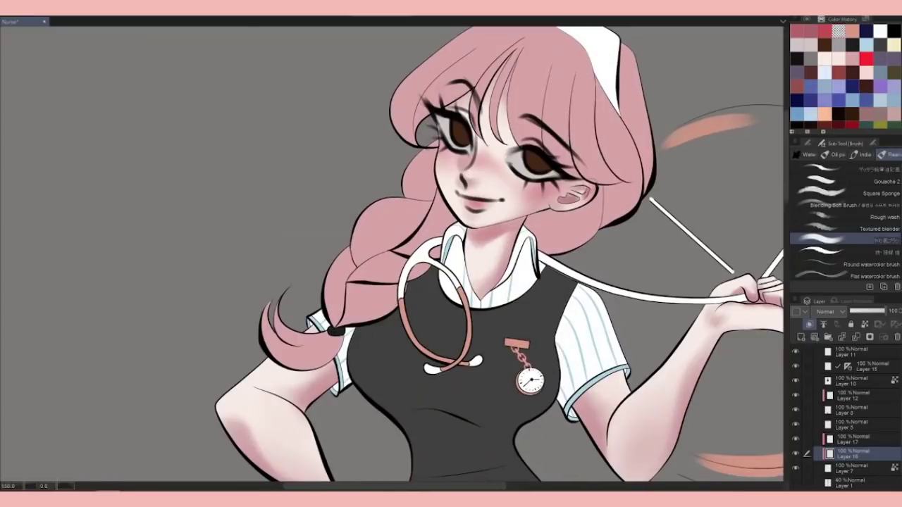
pyautogui.scroll(5, 585, 204)
pyautogui.moveTo(507, 58)
pyautogui.mouseDown()
pyautogui.moveTo(496, 80)
pyautogui.moveTo(458, 106)
pyautogui.moveTo(485, 112)
pyautogui.mouseUp()
pyautogui.moveTo(505, 95); pyautogui.dragTo(498, 117)
pyautogui.scroll(-3, 493, 253)
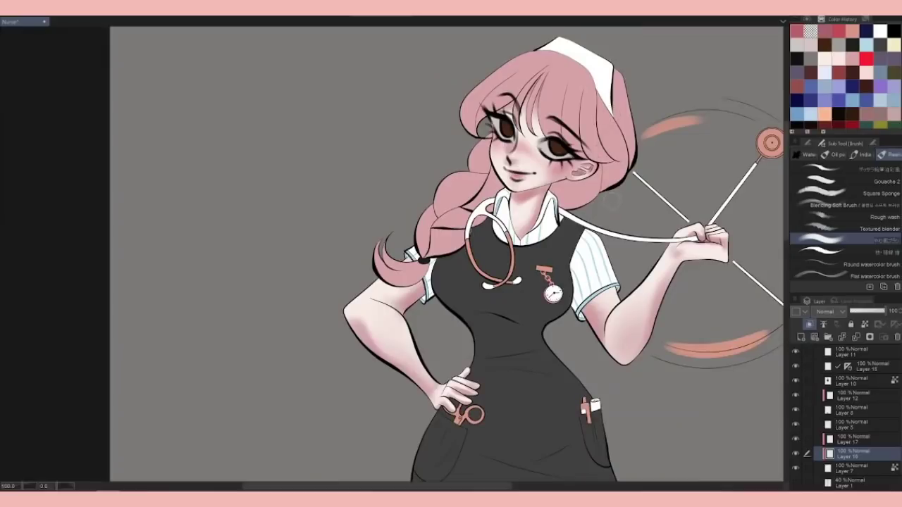
pyautogui.moveTo(771, 145); pyautogui.dragTo(770, 157)
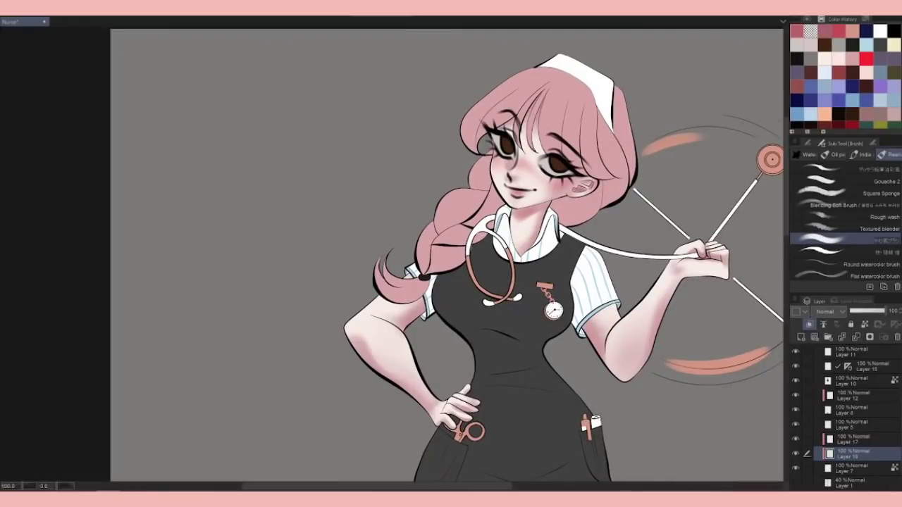
# Examine the rose skin shading on the face, arms and legs across the whole figure
pyautogui.moveTo(523, 117); pyautogui.dragTo(524, 152)
pyautogui.scroll(-3, 451, 254)
pyautogui.scroll(3, 451, 254)
pyautogui.moveTo(778, 198); pyautogui.dragTo(772, 262)
pyautogui.press('b')
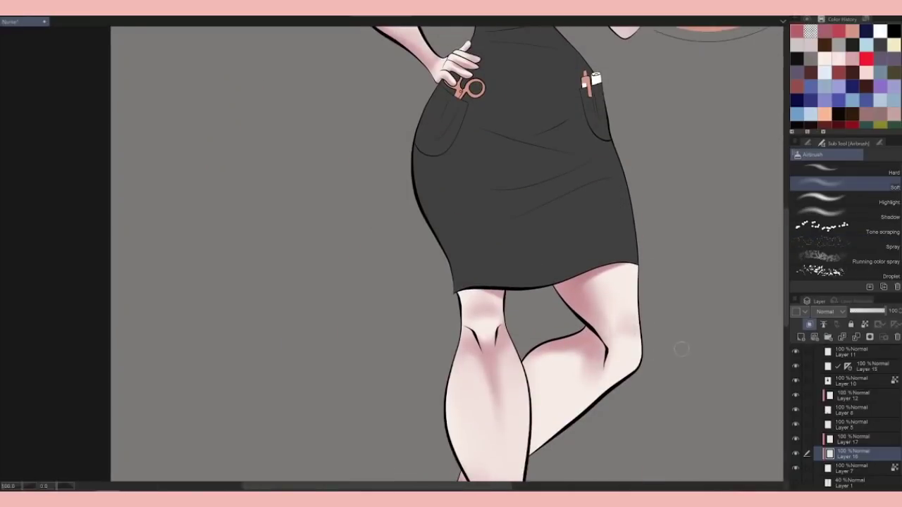
pyautogui.scroll(-3, 680, 348)
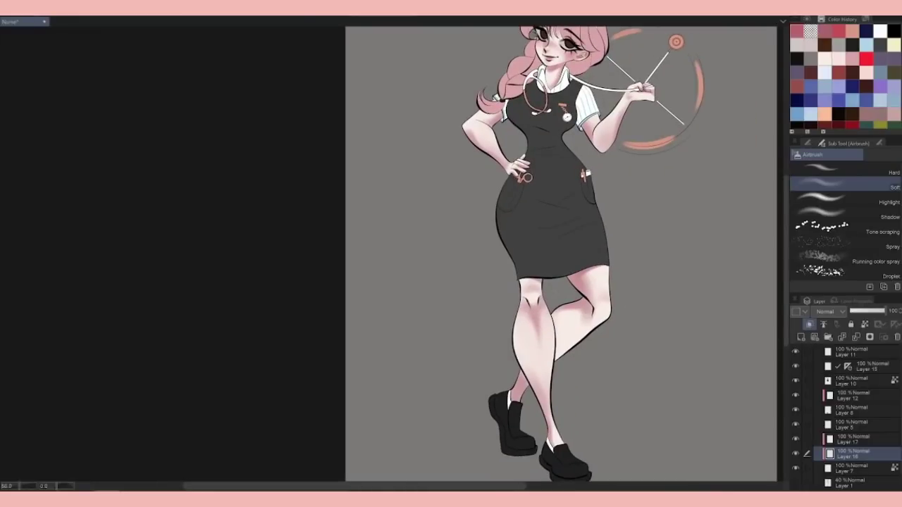
pyautogui.moveTo(561, 254); pyautogui.dragTo(522, 373)
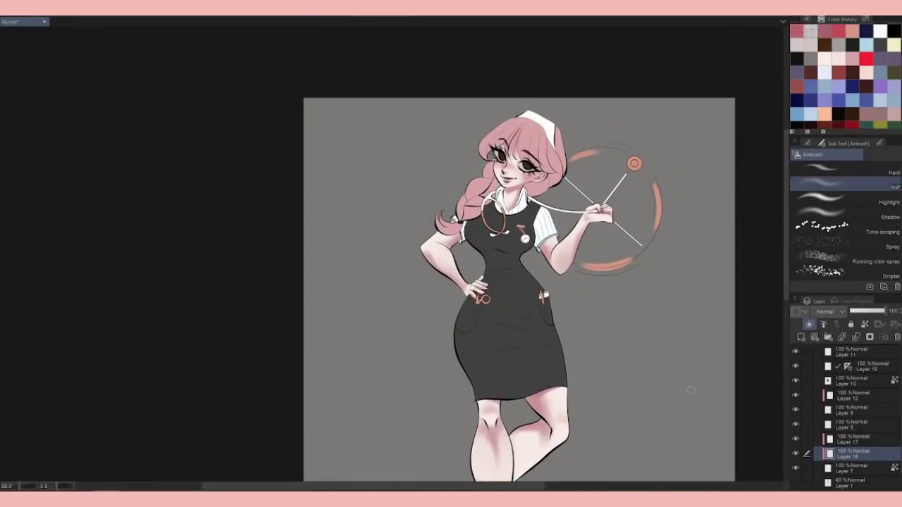
pyautogui.scroll(2, 507, 115)
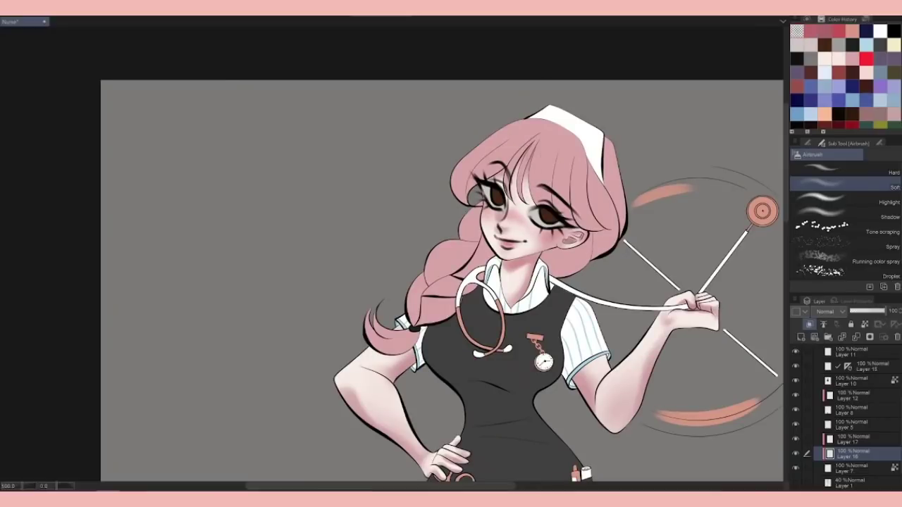
# Sample a red tone and softly airbrush blush onto the elbows and knees on Layer 17
pyautogui.press('c')
pyautogui.click(586, 205)
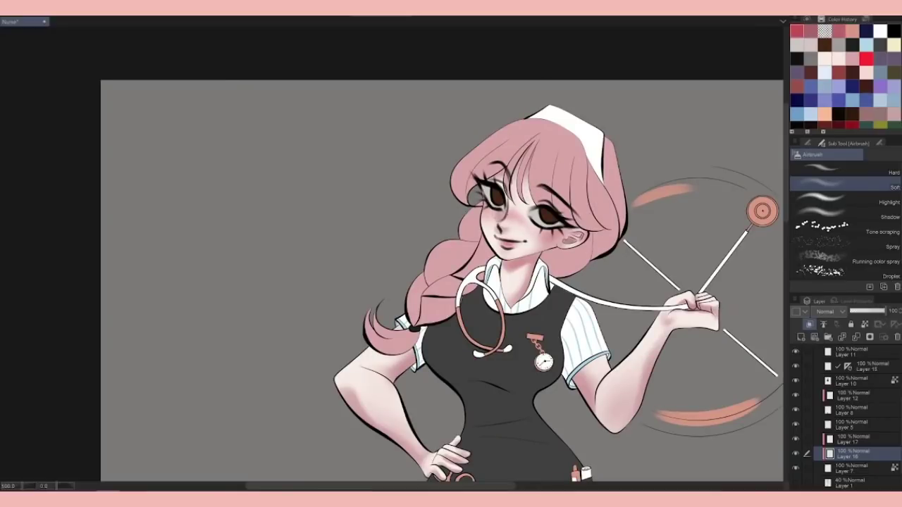
pyautogui.scroll(-2, 326, 39)
pyautogui.press('e')
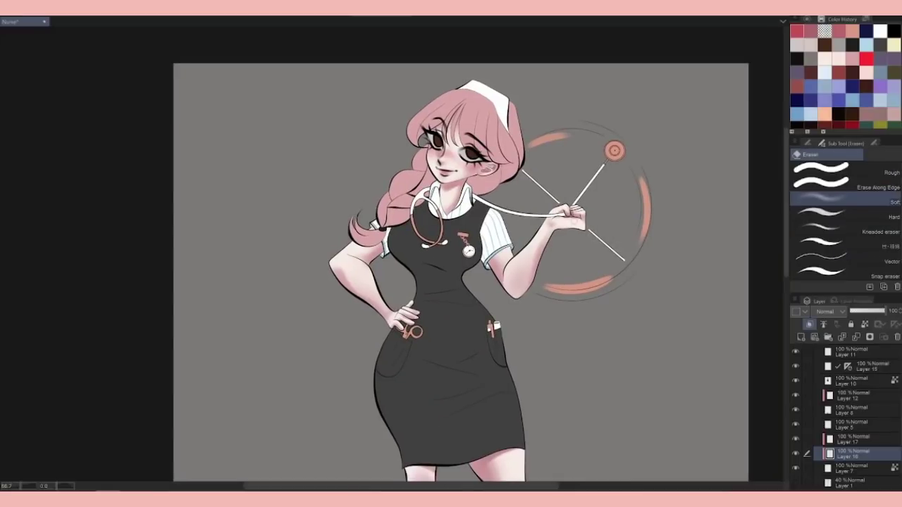
pyautogui.moveTo(552, 378); pyautogui.dragTo(551, 365)
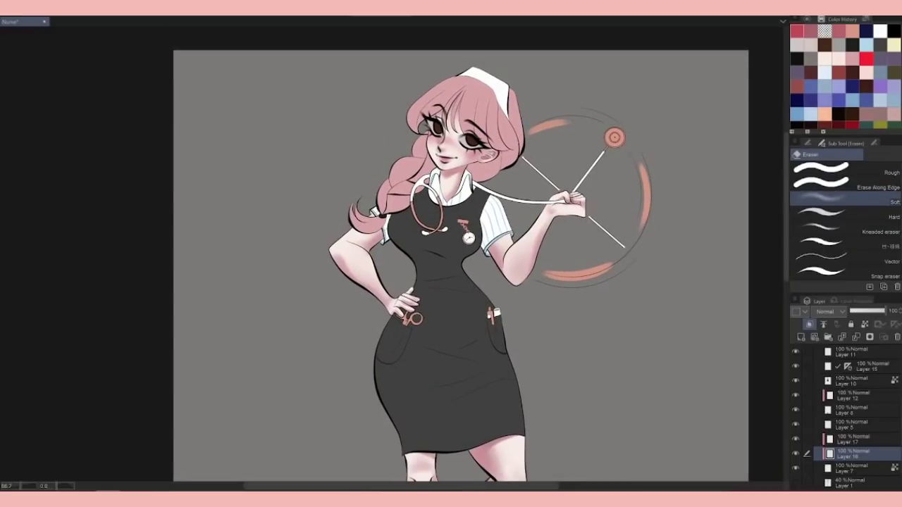
pyautogui.hotkey('alt', ']')
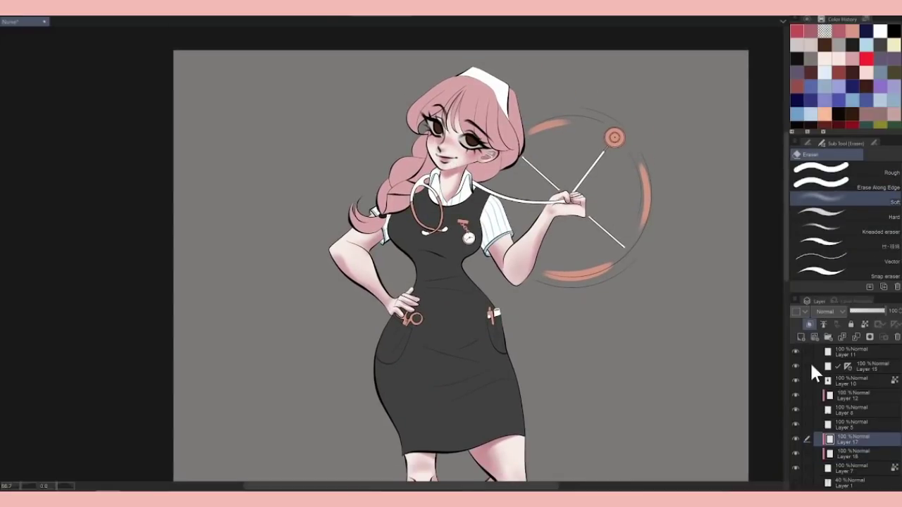
pyautogui.press('b')
pyautogui.scroll(1, 450, 254)
pyautogui.scroll(-1, 451, 254)
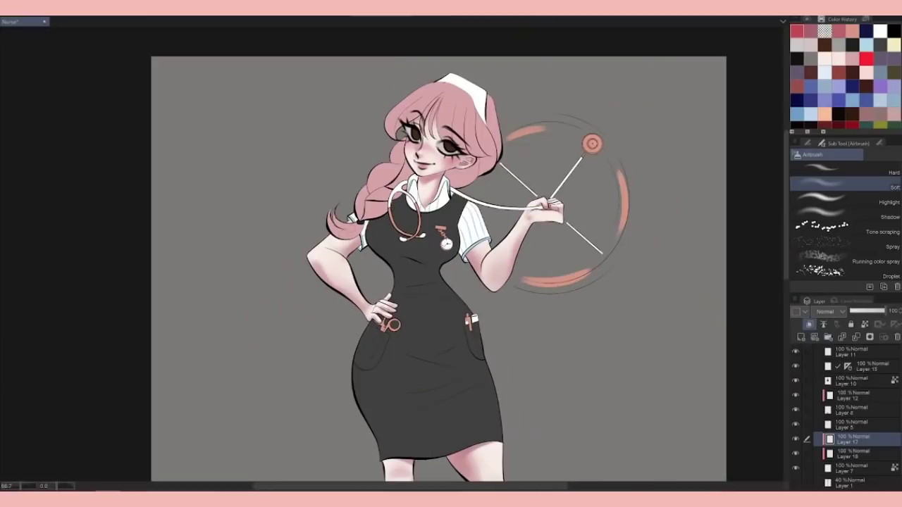
pyautogui.moveTo(430, 480); pyautogui.dragTo(413, 302)
pyautogui.moveTo(476, 331); pyautogui.dragTo(469, 354)
pyautogui.moveTo(525, 295); pyautogui.dragTo(532, 246)
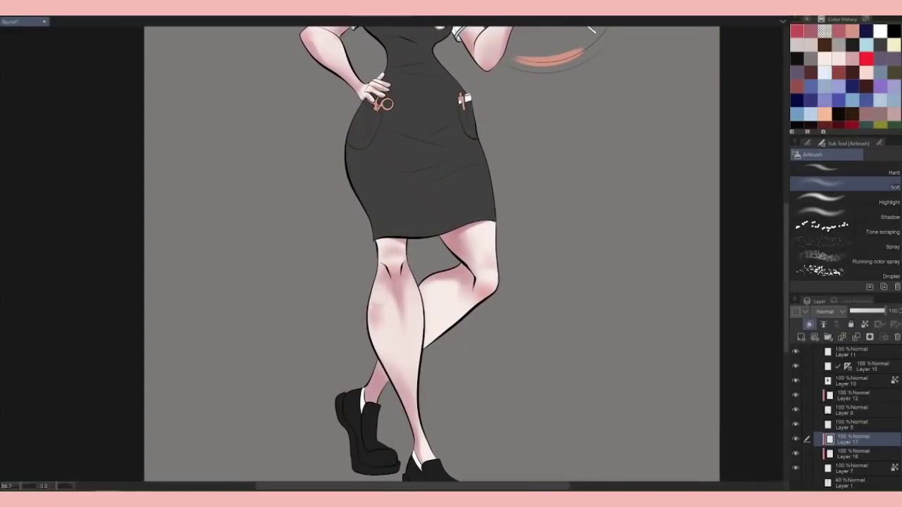
pyautogui.moveTo(466, 282); pyautogui.dragTo(465, 220)
pyautogui.scroll(-3, 465, 221)
pyautogui.press('e')
# Create a clipped Add (Glow) layer above Layer 17 and dab pale cream Colored pencil highlights on the face, elbows and knees
pyautogui.click(852, 453)
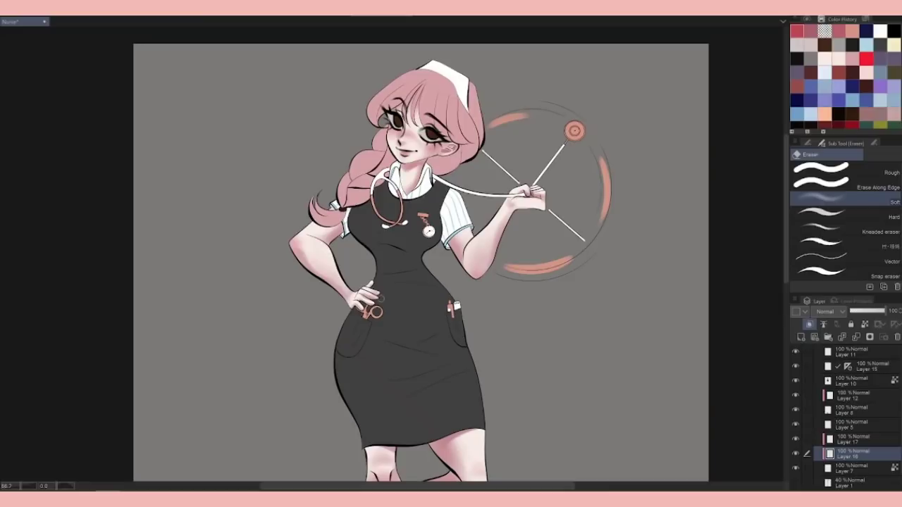
pyautogui.click(801, 337)
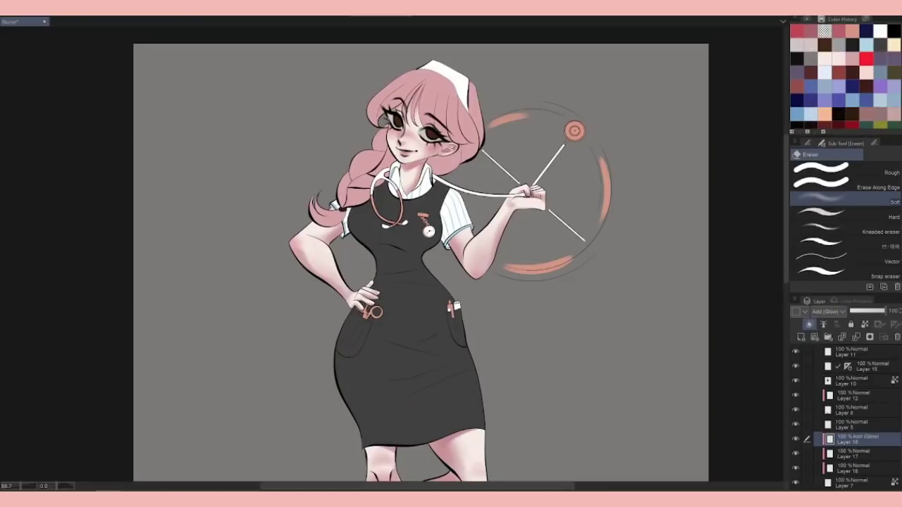
pyautogui.press('p')
pyautogui.scroll(2, 487, 146)
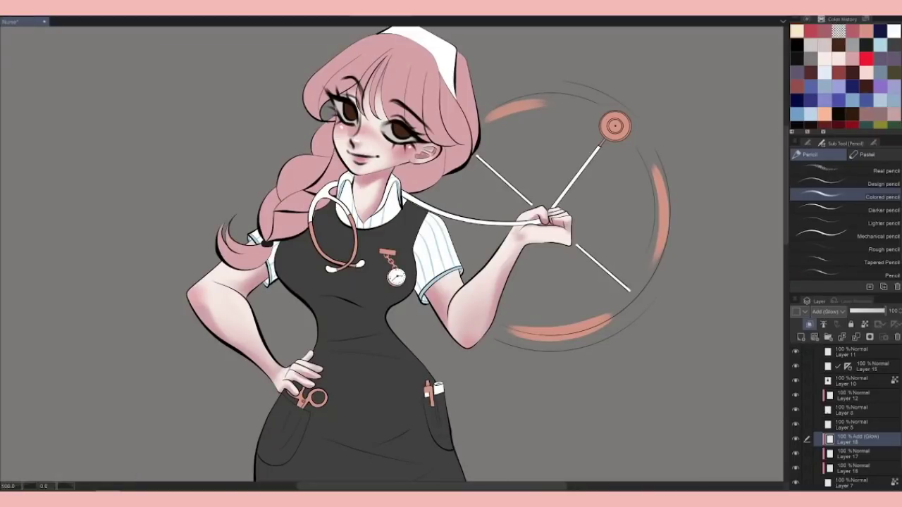
pyautogui.moveTo(423, 254); pyautogui.dragTo(504, 229)
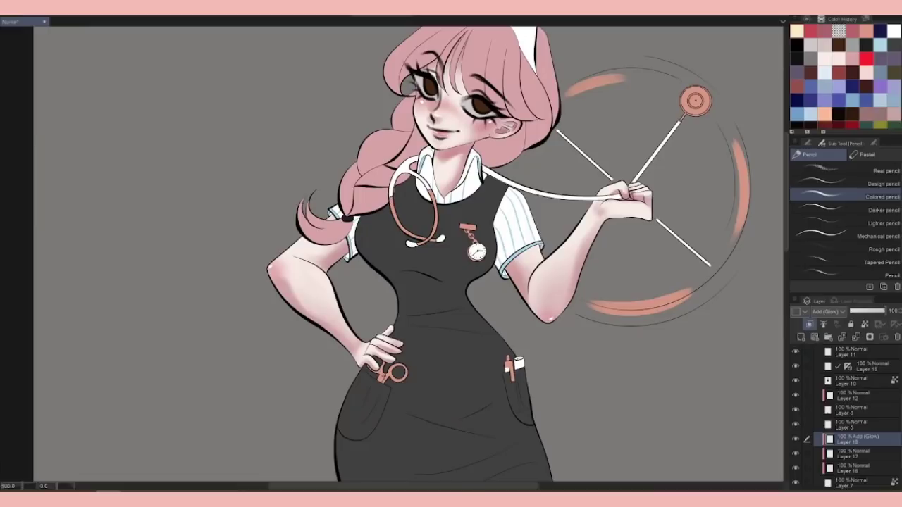
pyautogui.moveTo(423, 423); pyautogui.dragTo(455, 123)
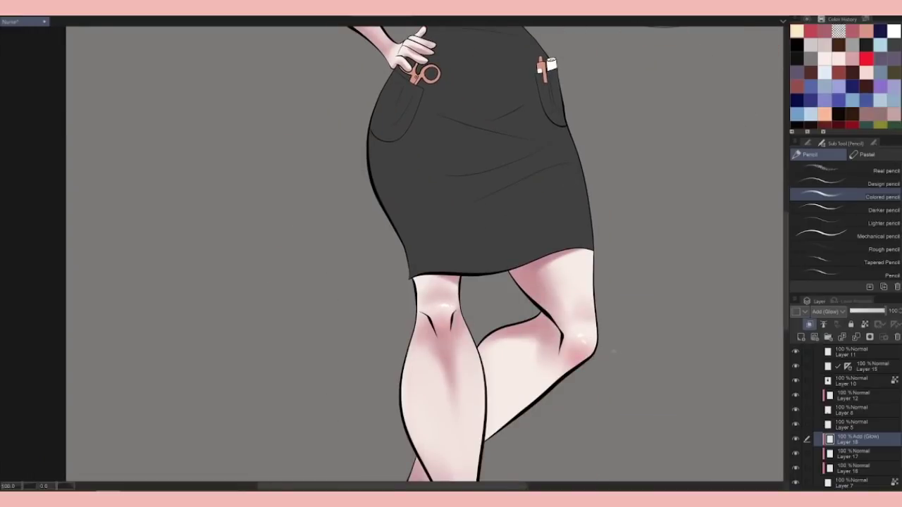
pyautogui.moveTo(451, 317); pyautogui.dragTo(461, 158)
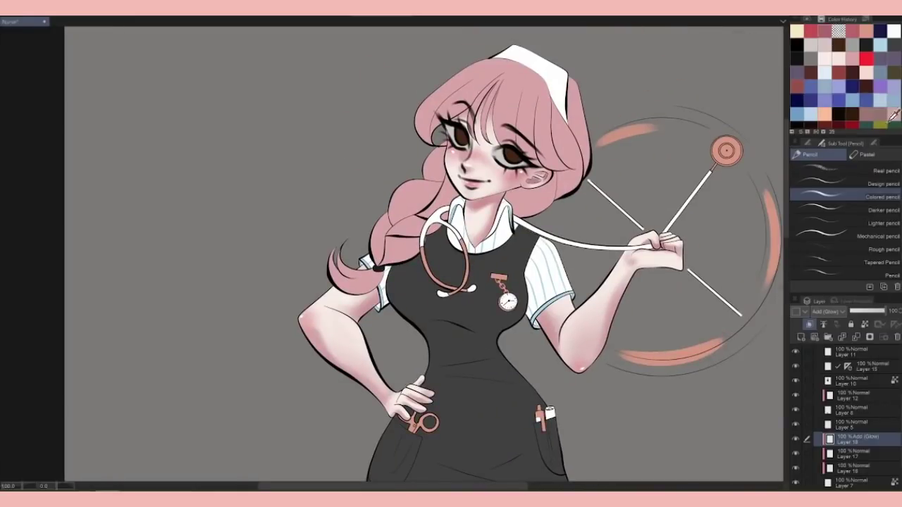
# Create clipped Layer 19 above the flat hair colour on Layer 5 and ready the Gouache 2 brush with a medium red
pyautogui.press('b')
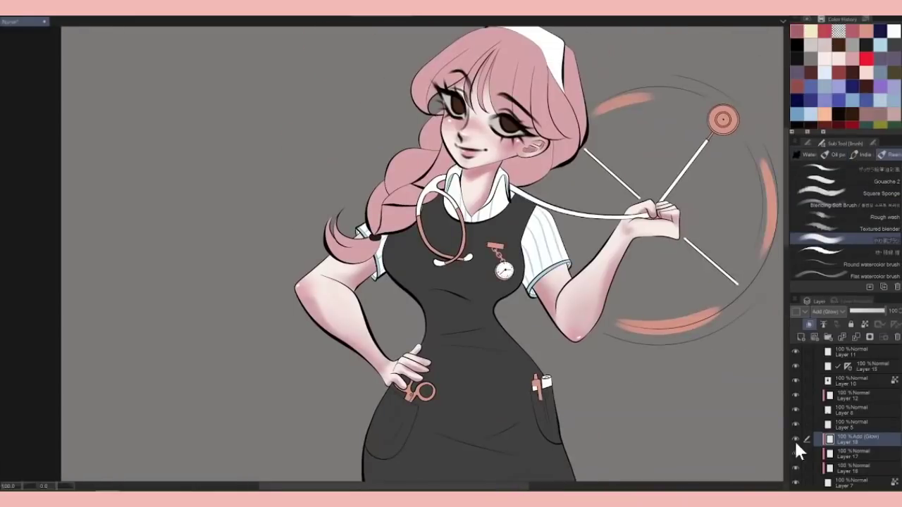
pyautogui.click(797, 453)
pyautogui.click(798, 468)
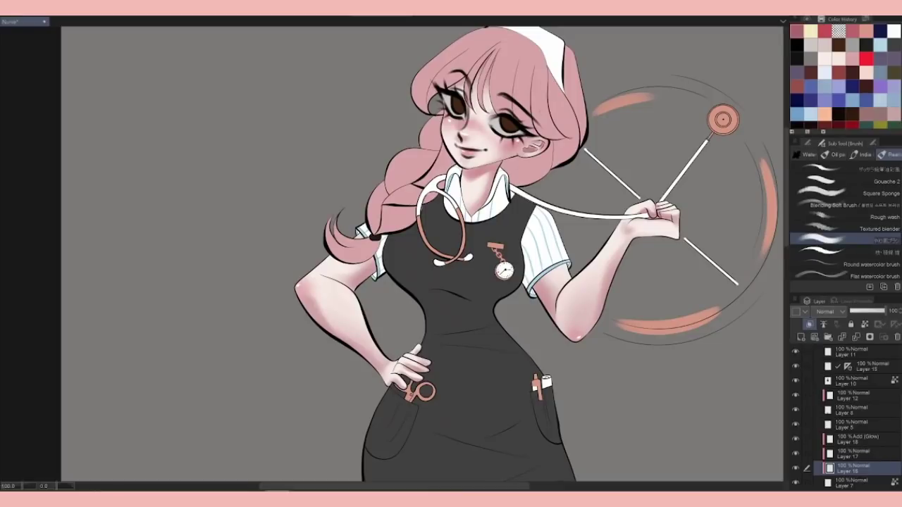
pyautogui.moveTo(852, 467); pyautogui.dragTo(841, 427)
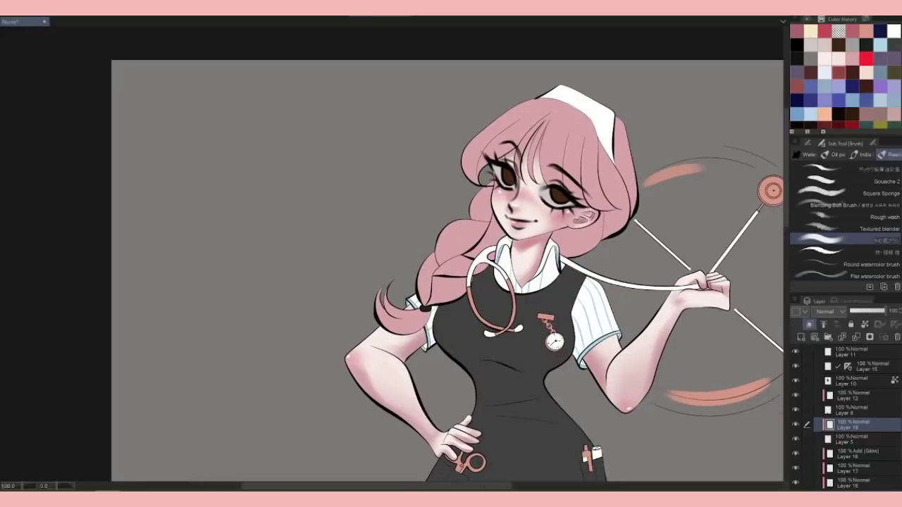
pyautogui.click(806, 19)
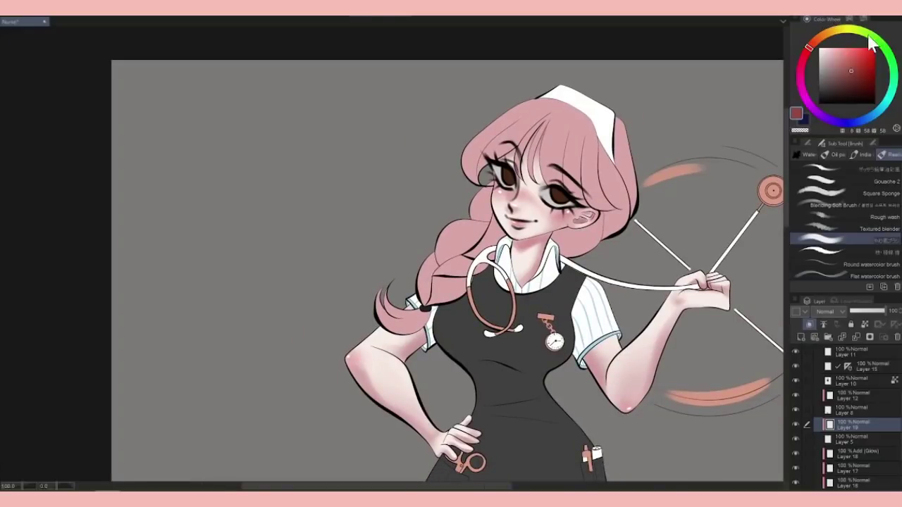
pyautogui.click(869, 182)
# Paint red shadows across the fringe on Layer 19 with Gouache 2, redoing the misplaced strokes
pyautogui.moveTo(486, 145); pyautogui.dragTo(468, 173)
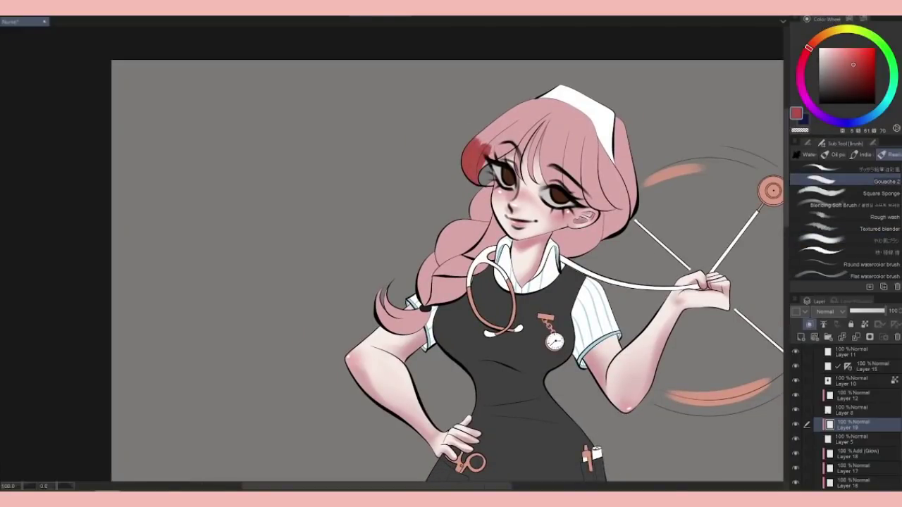
pyautogui.moveTo(483, 140)
pyautogui.mouseDown()
pyautogui.moveTo(465, 176)
pyautogui.moveTo(479, 172)
pyautogui.mouseUp()
pyautogui.moveTo(517, 140); pyautogui.dragTo(479, 165)
pyautogui.moveTo(536, 117)
pyautogui.mouseDown()
pyautogui.moveTo(488, 146)
pyautogui.moveTo(514, 145)
pyautogui.moveTo(518, 181)
pyautogui.mouseUp()
pyautogui.hotkey('ctrl', 'z')
pyautogui.moveTo(534, 146); pyautogui.dragTo(530, 182)
pyautogui.hotkey('ctrl', 'z')
pyautogui.moveTo(557, 137)
pyautogui.mouseDown()
pyautogui.moveTo(532, 185)
pyautogui.moveTo(564, 196)
pyautogui.mouseUp()
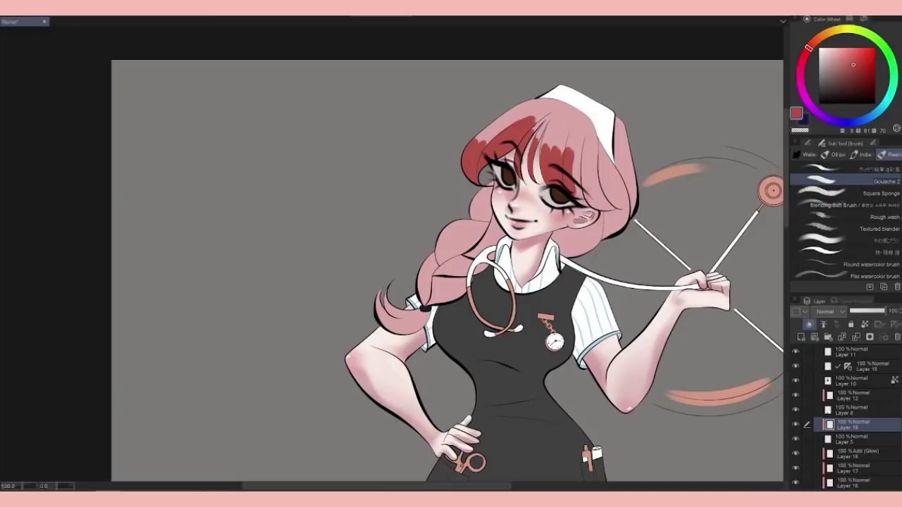
# Extend the red shadows over the side locks, the crown beneath the cap and the hair behind the ear
pyautogui.moveTo(596, 151); pyautogui.dragTo(591, 214)
pyautogui.hotkey('ctrl', 'z')
pyautogui.hotkey('ctrl', 'z')
pyautogui.moveTo(610, 180); pyautogui.dragTo(603, 230)
pyautogui.moveTo(603, 139); pyautogui.dragTo(614, 204)
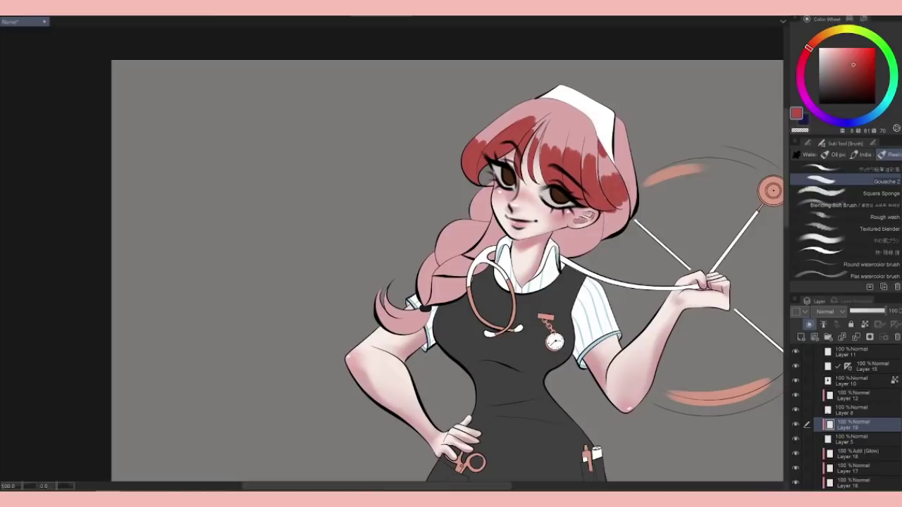
pyautogui.moveTo(593, 124)
pyautogui.mouseDown()
pyautogui.moveTo(535, 112)
pyautogui.moveTo(510, 117)
pyautogui.mouseUp()
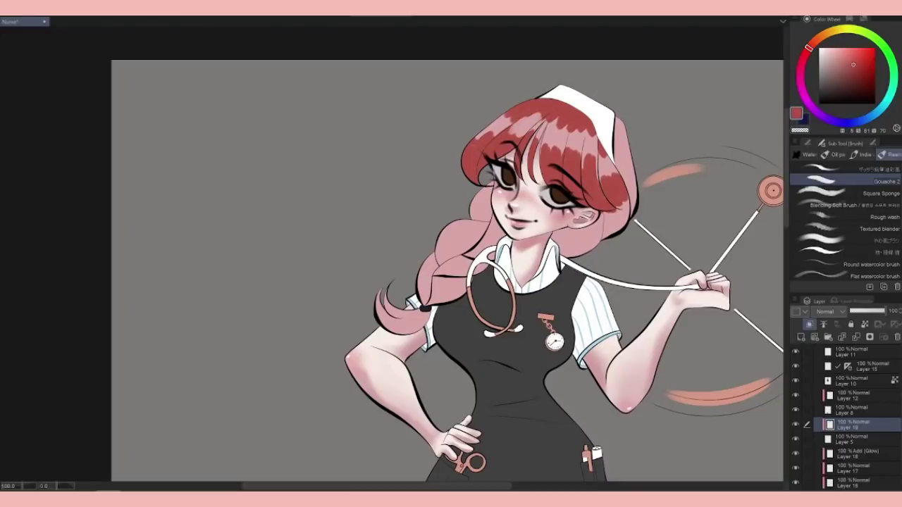
pyautogui.moveTo(615, 127)
pyautogui.mouseDown()
pyautogui.moveTo(630, 196)
pyautogui.moveTo(622, 218)
pyautogui.moveTo(641, 196)
pyautogui.mouseUp()
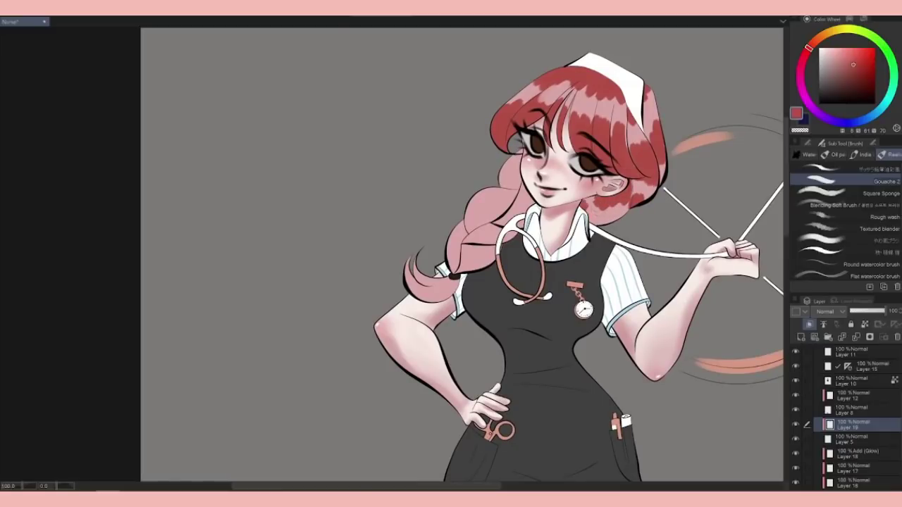
# Paint red shadows down the braid and its curled tail, and set Layer 19's opacity to 51%
pyautogui.moveTo(515, 150)
pyautogui.mouseDown()
pyautogui.moveTo(508, 190)
pyautogui.moveTo(533, 206)
pyautogui.moveTo(499, 224)
pyautogui.mouseUp()
pyautogui.moveTo(516, 187); pyautogui.dragTo(466, 234)
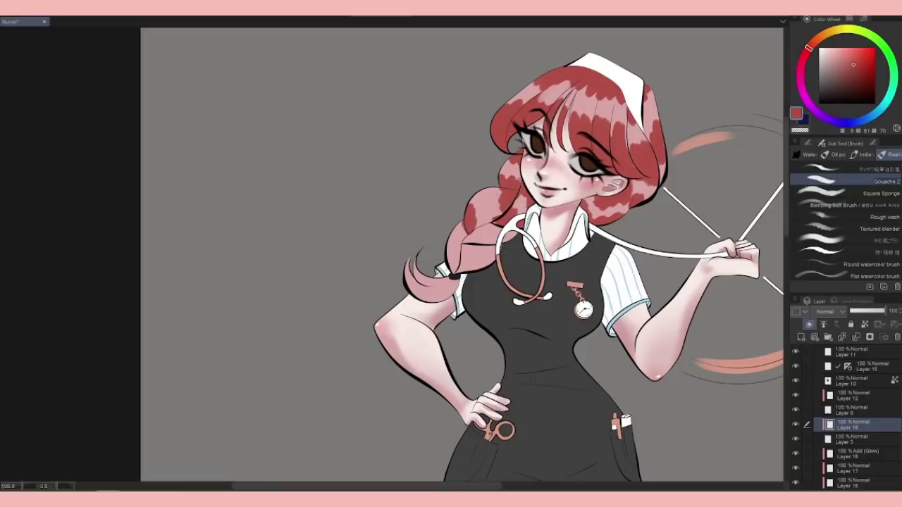
pyautogui.moveTo(488, 193)
pyautogui.mouseDown()
pyautogui.moveTo(476, 229)
pyautogui.moveTo(503, 241)
pyautogui.moveTo(455, 243)
pyautogui.moveTo(451, 273)
pyautogui.mouseUp()
pyautogui.moveTo(497, 241); pyautogui.dragTo(475, 256)
pyautogui.moveTo(474, 244); pyautogui.dragTo(443, 297)
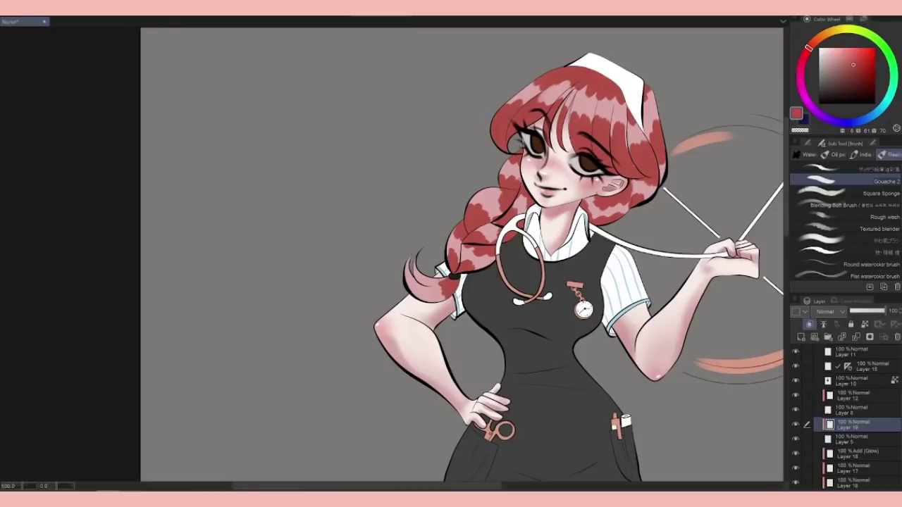
pyautogui.moveTo(426, 258)
pyautogui.mouseDown()
pyautogui.moveTo(408, 290)
pyautogui.moveTo(421, 300)
pyautogui.mouseUp()
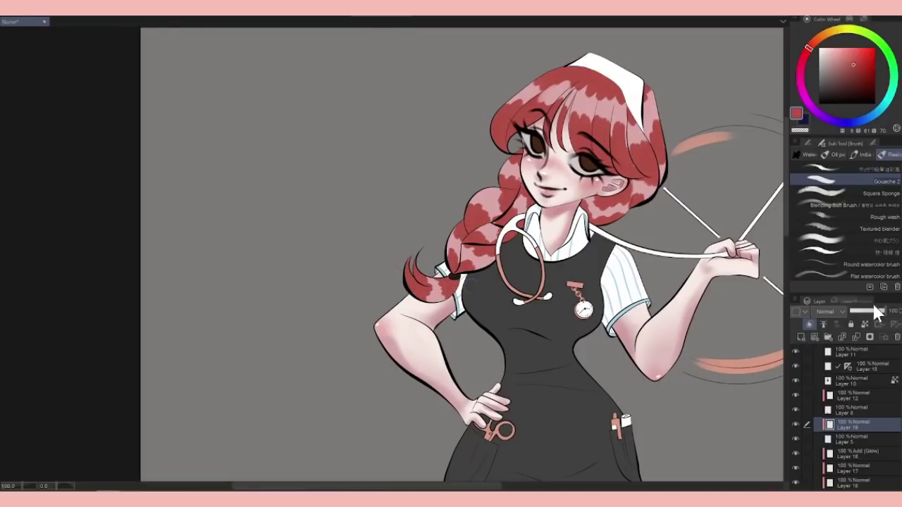
pyautogui.moveTo(876, 312); pyautogui.dragTo(866, 313)
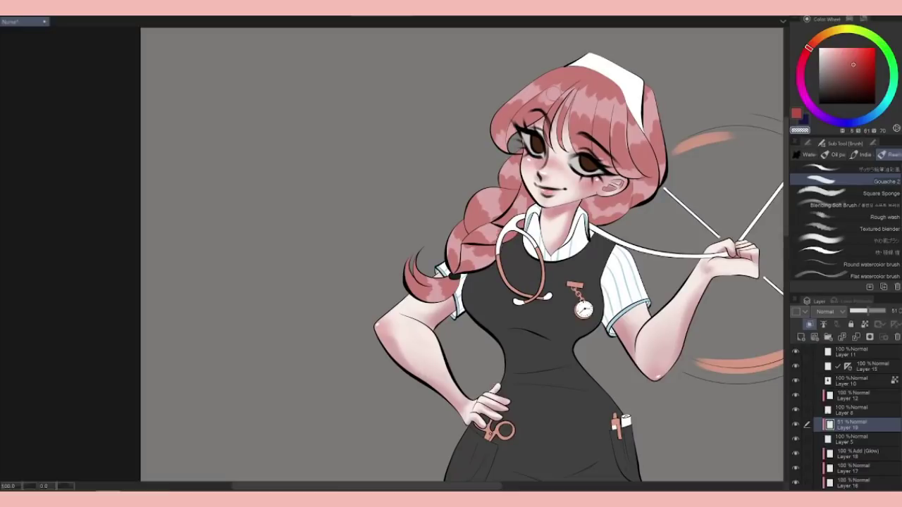
pyautogui.press('ctrl')
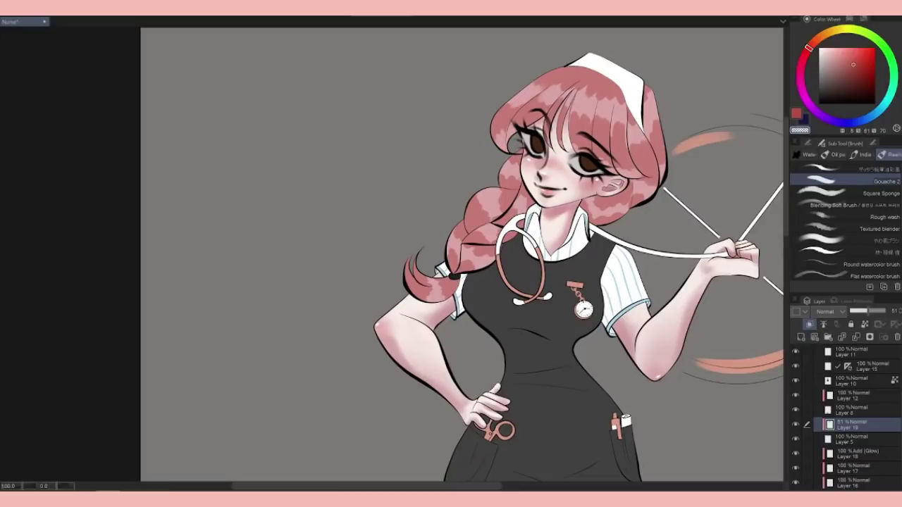
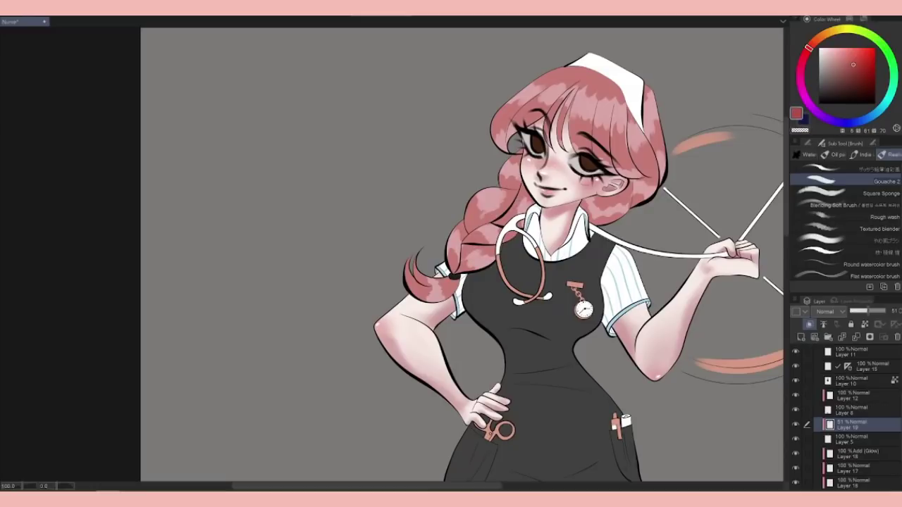
# Pick a darker red and create clipped Layer 20 above Layer 19, with the Soft airbrush ready
pyautogui.click(865, 18)
pyautogui.click(825, 19)
pyautogui.click(852, 73)
pyautogui.press('c')
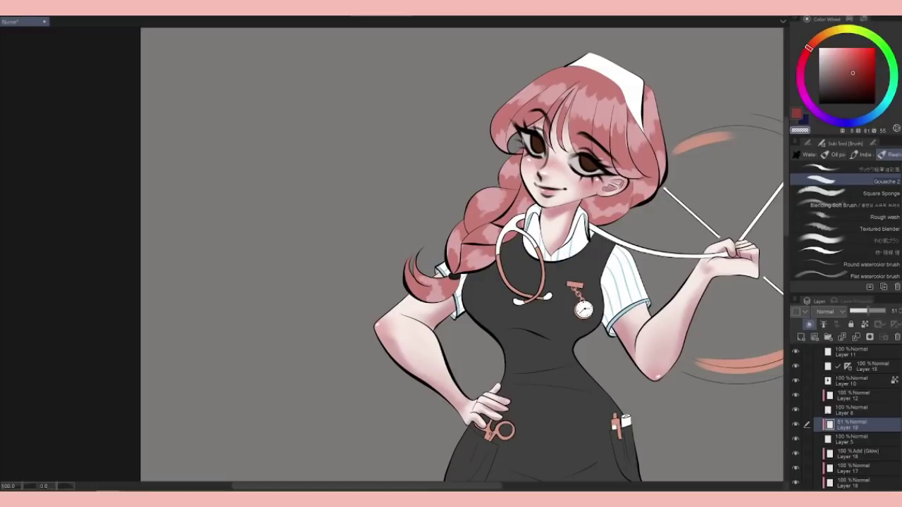
pyautogui.click(855, 19)
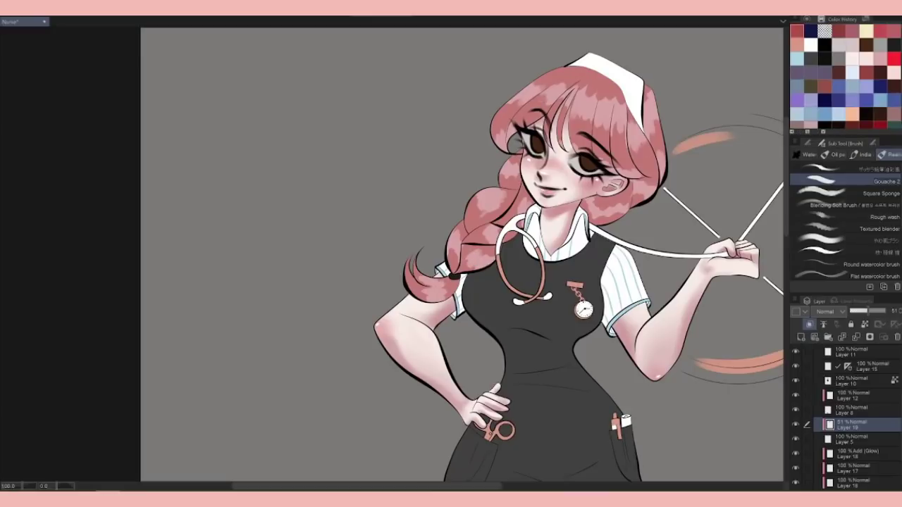
pyautogui.hotkey('ctrl', 'shift', 'n')
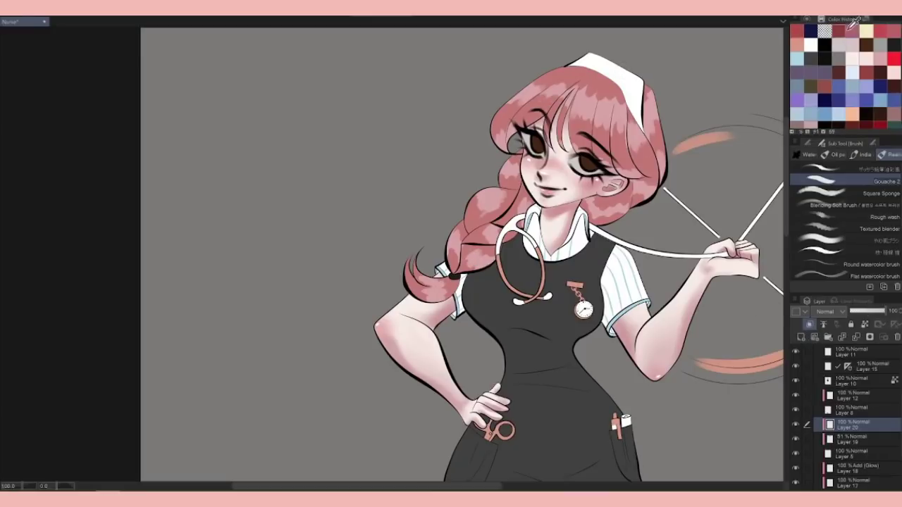
pyautogui.press('b')
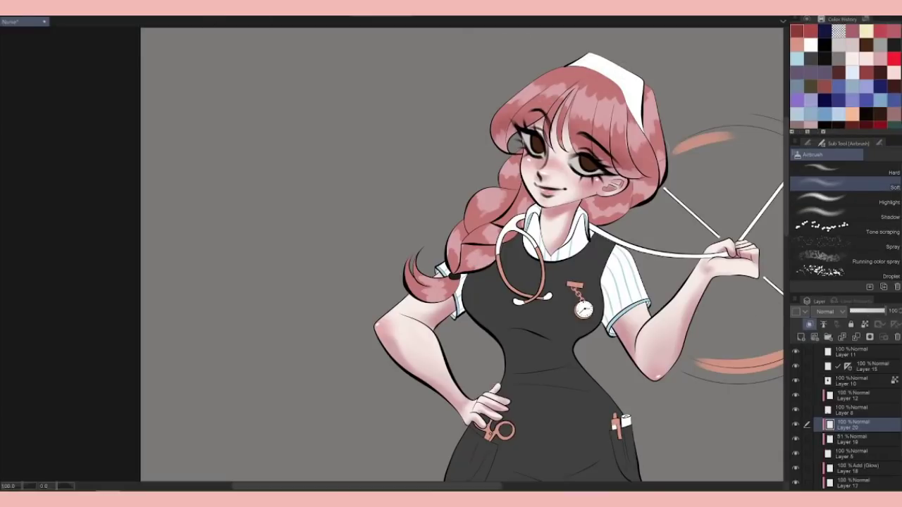
# Soften the red shadows across the fringe and crown on Layer 19 with the Simple blender
pyautogui.click(874, 441)
pyautogui.press('j')
pyautogui.moveTo(603, 161); pyautogui.dragTo(621, 162)
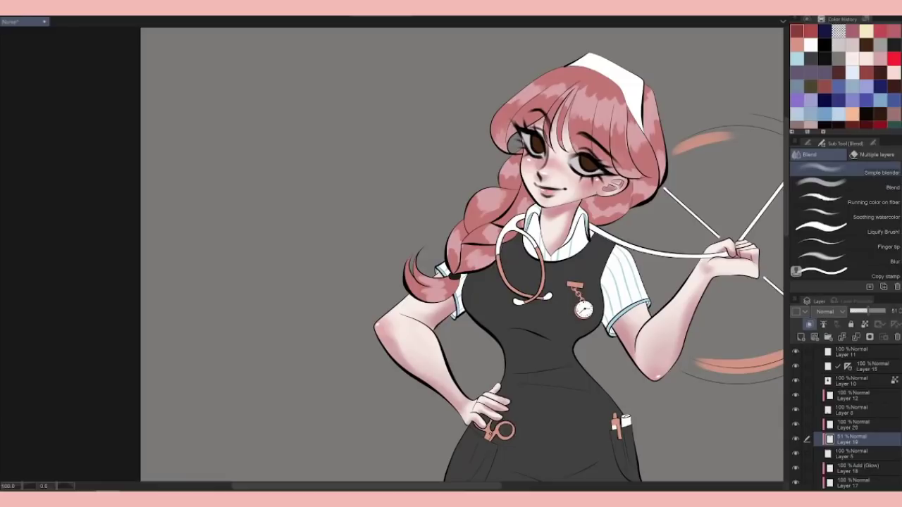
pyautogui.moveTo(584, 124); pyautogui.dragTo(596, 127)
pyautogui.moveTo(510, 110); pyautogui.dragTo(518, 102)
pyautogui.moveTo(572, 83); pyautogui.dragTo(624, 102)
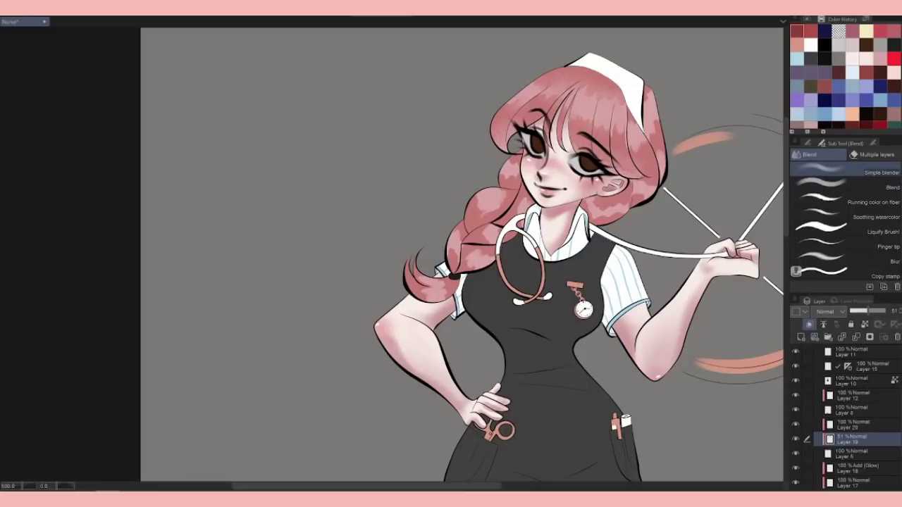
# Blend the Layer 19 shadows in the hair behind the ear and in the outer lock beside the cap
pyautogui.moveTo(617, 199); pyautogui.dragTo(630, 203)
pyautogui.moveTo(596, 201); pyautogui.dragTo(606, 207)
pyautogui.moveTo(643, 178); pyautogui.dragTo(656, 184)
pyautogui.moveTo(650, 122); pyautogui.dragTo(658, 139)
pyautogui.moveTo(644, 89); pyautogui.dragTo(653, 142)
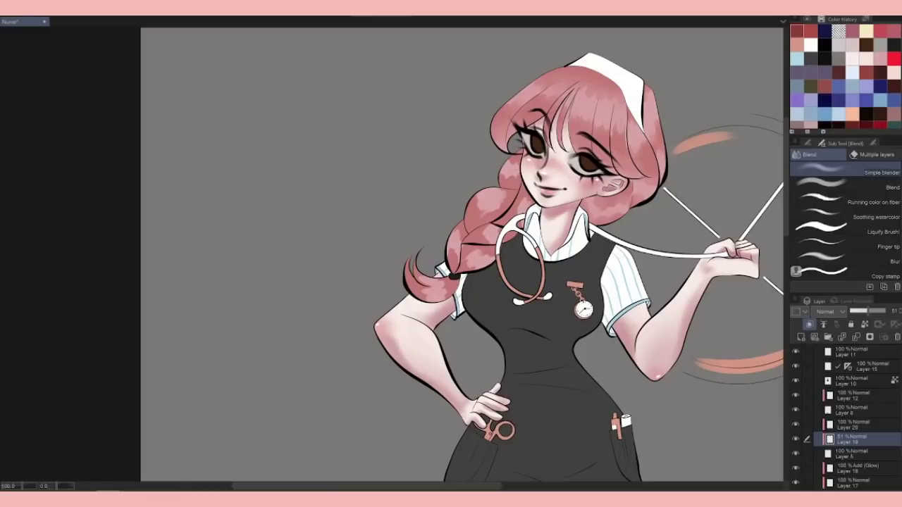
# Blend the red shadows down the sections of the braid on Layer 19
pyautogui.moveTo(510, 155); pyautogui.dragTo(520, 162)
pyautogui.moveTo(500, 176)
pyautogui.mouseDown()
pyautogui.moveTo(511, 185)
pyautogui.moveTo(488, 215)
pyautogui.mouseUp()
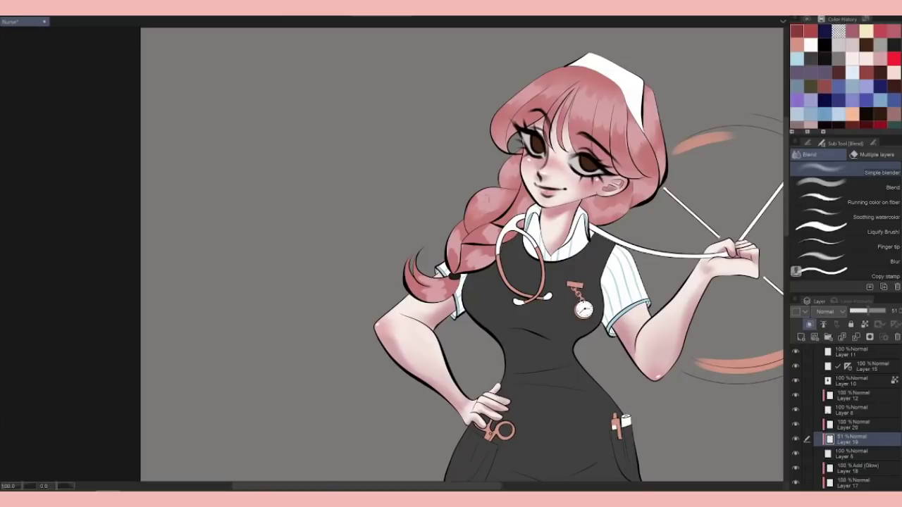
pyautogui.moveTo(449, 248); pyautogui.dragTo(454, 255)
pyautogui.moveTo(481, 249); pyautogui.dragTo(495, 257)
# Move Layer 20 beneath Layer 19, set it to Add (Glow), and airbrush pale pink highlights over the fringe and braid
pyautogui.click(807, 20)
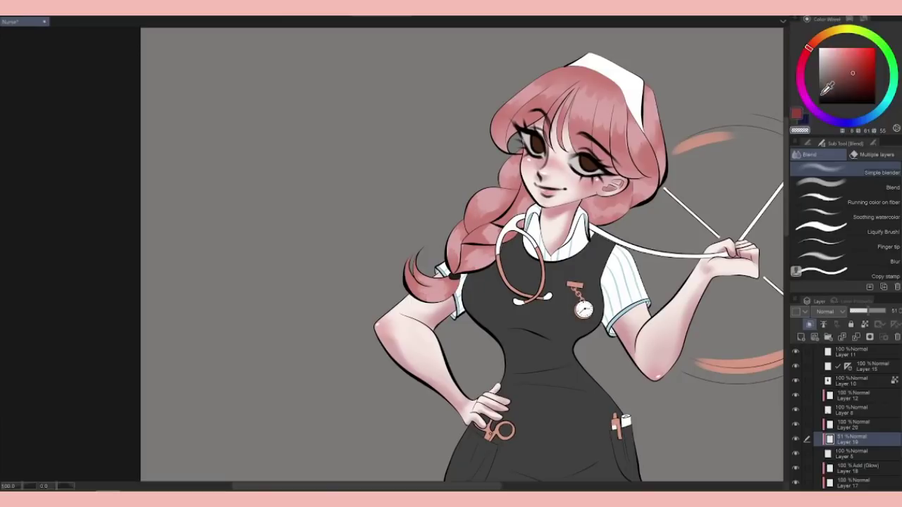
pyautogui.click(810, 21)
pyautogui.click(808, 19)
pyautogui.press('b')
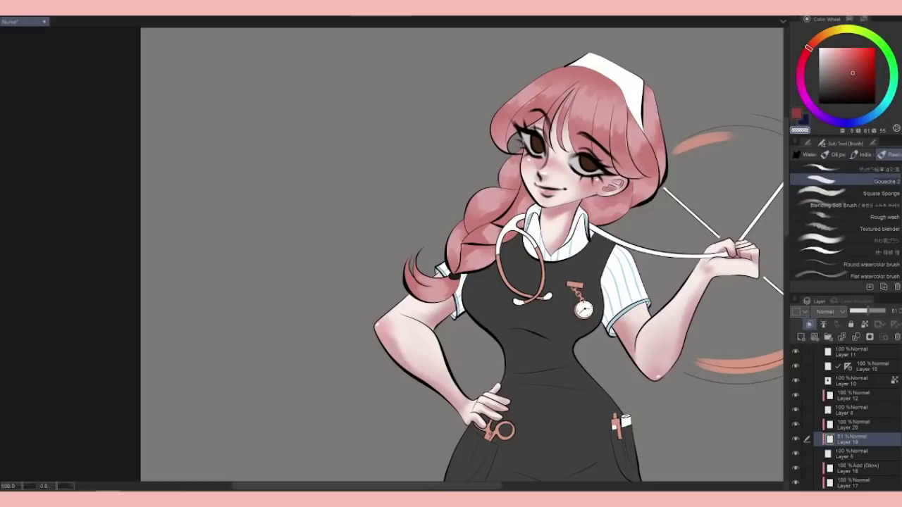
pyautogui.moveTo(853, 424); pyautogui.dragTo(852, 442)
pyautogui.press('b')
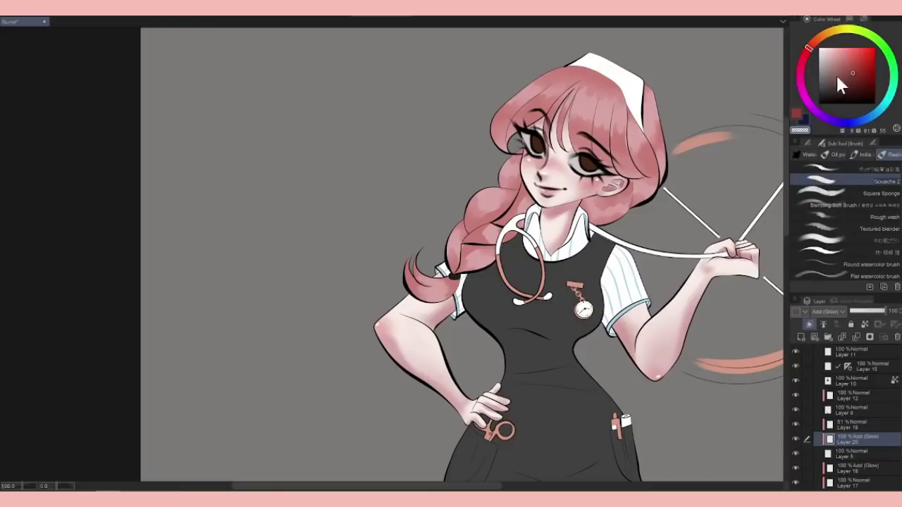
pyautogui.click(831, 19)
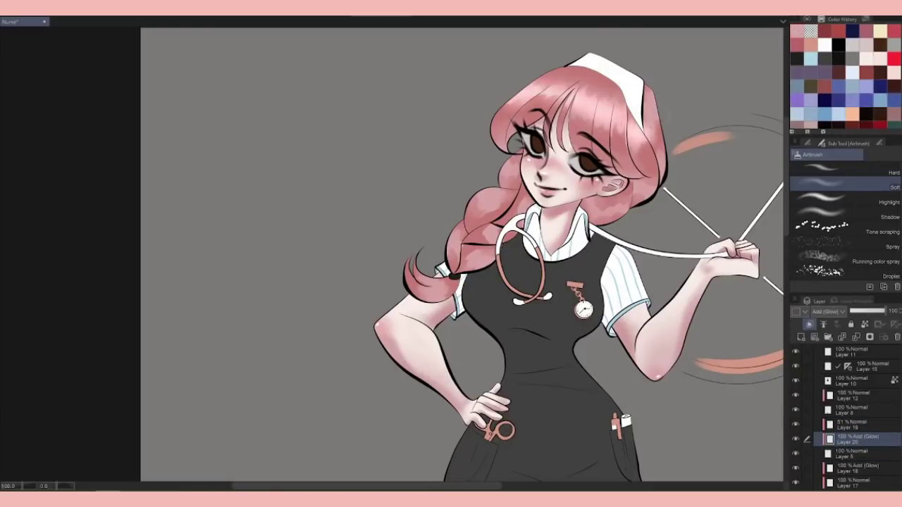
pyautogui.moveTo(508, 170); pyautogui.dragTo(490, 209)
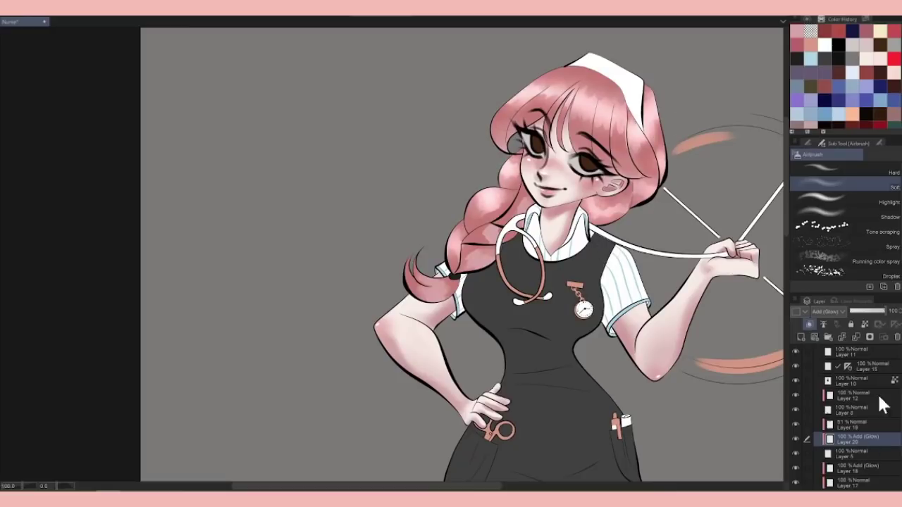
# Set Layer 19 to 50% opacity and the Multiply blending mode
pyautogui.click(852, 423)
pyautogui.scroll(-4, 733, 171)
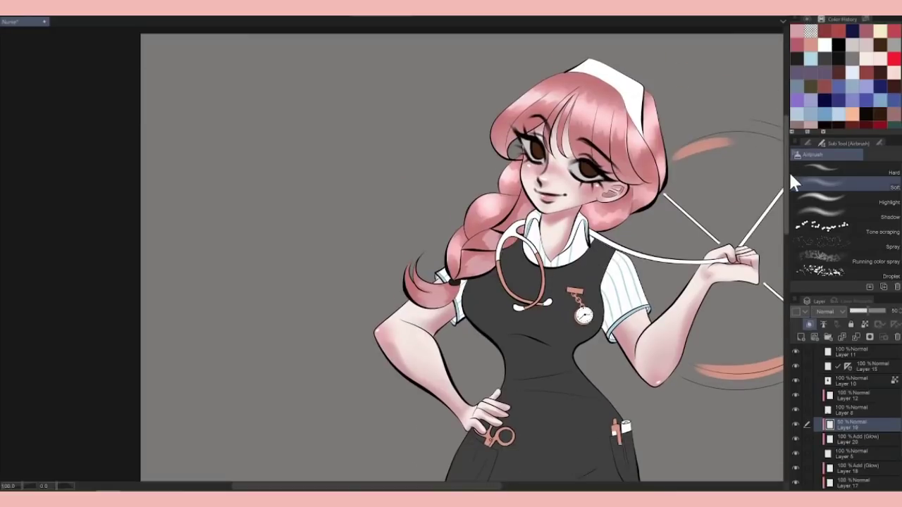
pyautogui.scroll(2, 724, 207)
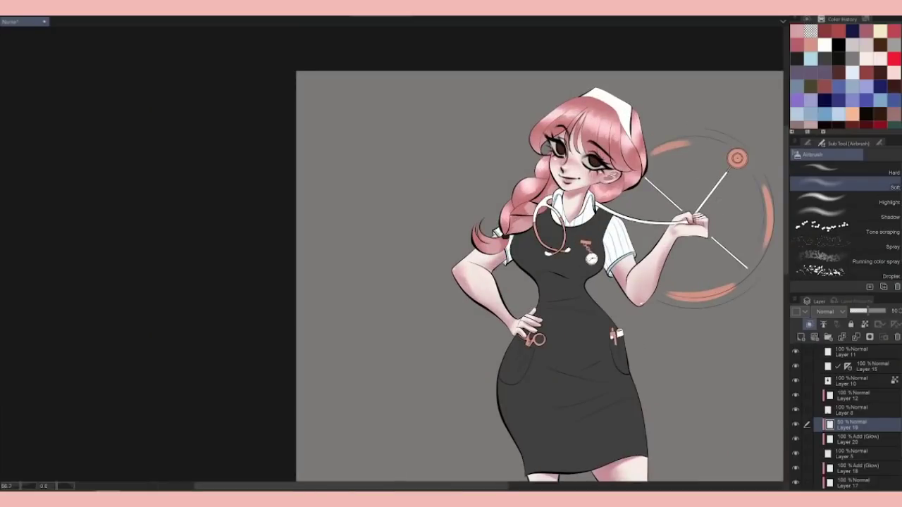
pyautogui.click(830, 311)
pyautogui.click(810, 115)
# Airbrush more pale pink glow along the fringe, side lock and braid on Layer 20
pyautogui.click(854, 437)
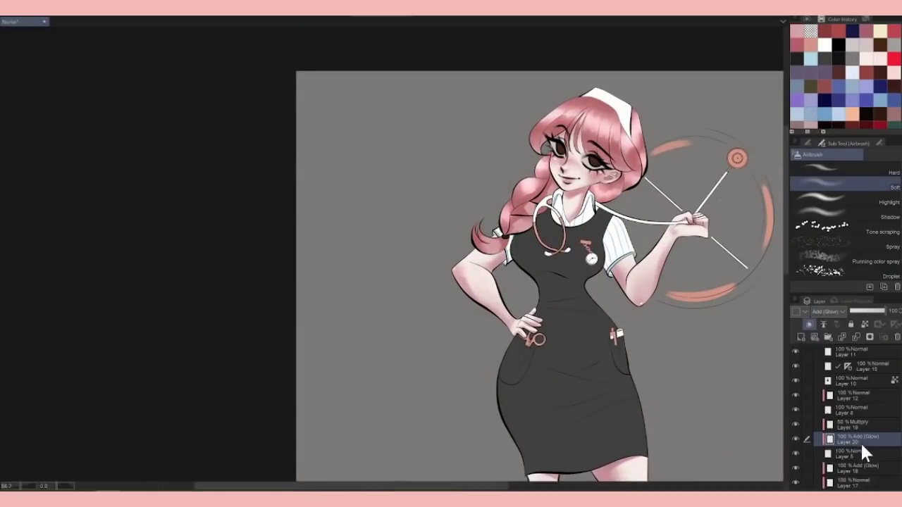
pyautogui.moveTo(543, 116); pyautogui.dragTo(638, 127)
pyautogui.moveTo(550, 155); pyautogui.dragTo(493, 243)
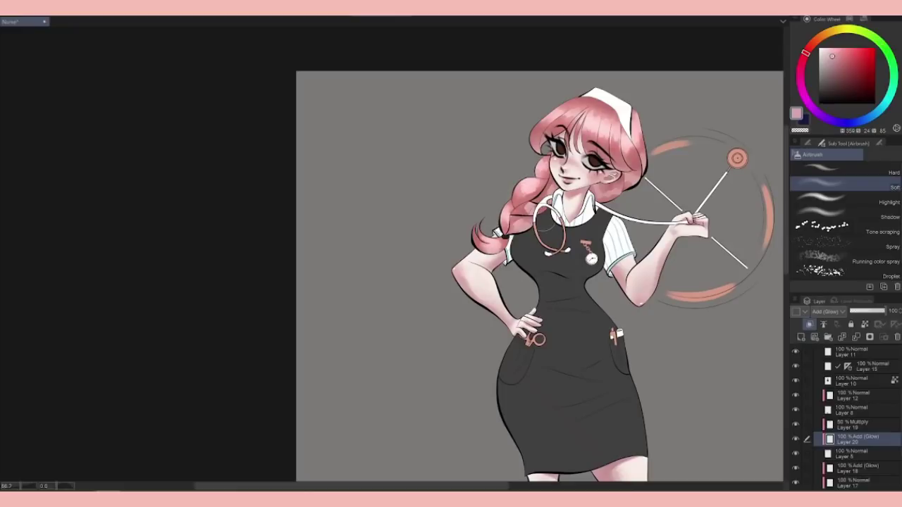
pyautogui.moveTo(539, 126); pyautogui.dragTo(539, 151)
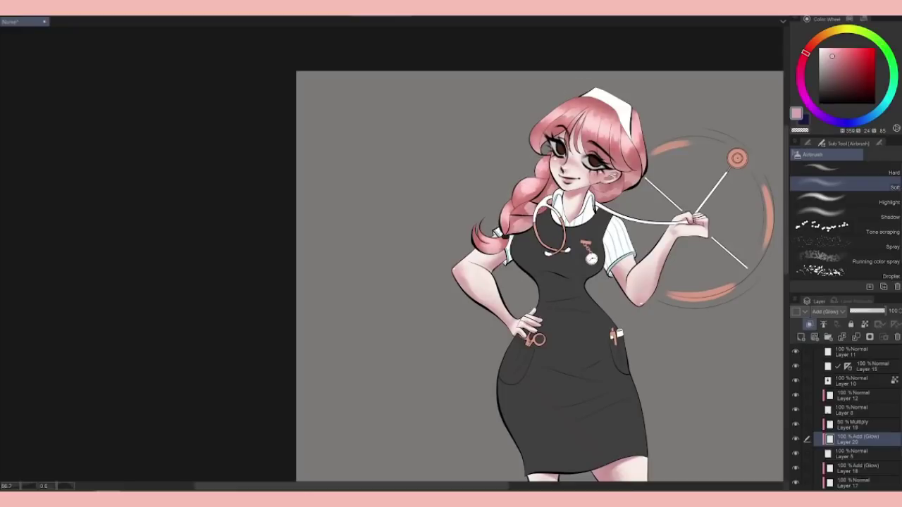
# Carve fine light strands through the fringe shadows on Layer 19 using the Colored pencil with transparent colour
pyautogui.press('p')
pyautogui.click(853, 424)
pyautogui.scroll(5, 535, 233)
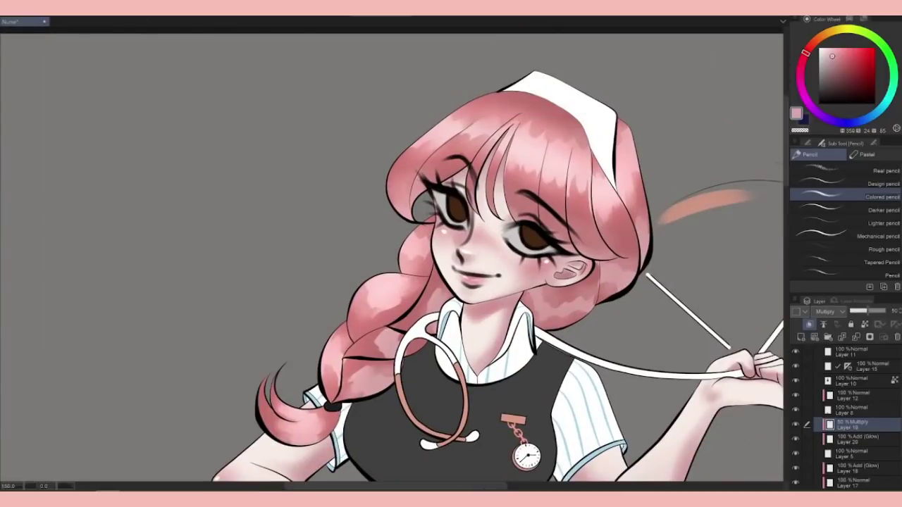
pyautogui.press('c')
pyautogui.moveTo(549, 134); pyautogui.dragTo(549, 143)
pyautogui.moveTo(541, 176); pyautogui.dragTo(541, 226)
pyautogui.moveTo(522, 117); pyautogui.dragTo(522, 129)
pyautogui.moveTo(506, 164); pyautogui.dragTo(509, 214)
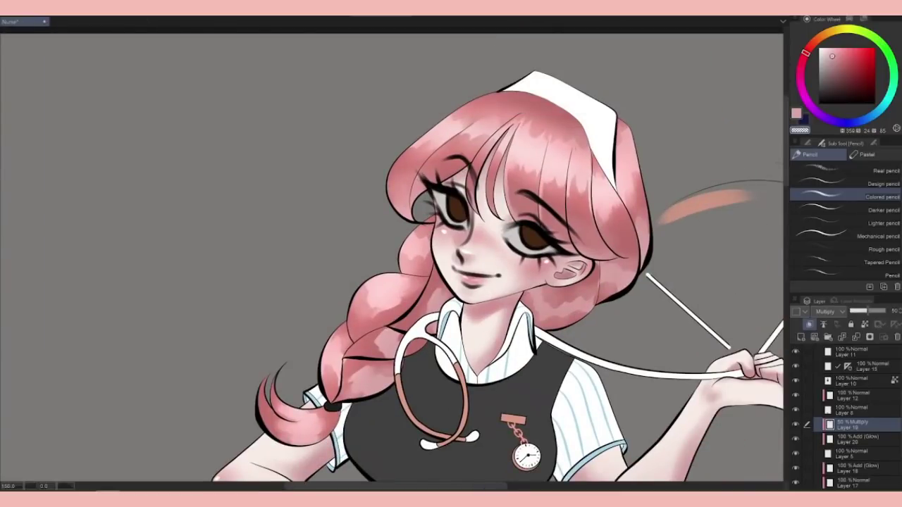
pyautogui.moveTo(570, 206); pyautogui.dragTo(574, 247)
pyautogui.moveTo(493, 144); pyautogui.dragTo(488, 209)
pyautogui.moveTo(508, 114); pyautogui.dragTo(510, 128)
pyautogui.moveTo(479, 138); pyautogui.dragTo(479, 187)
# Carve thin light strands through the shadows of the front side lock and the crown's outer edge on Layer 19
pyautogui.moveTo(462, 131); pyautogui.dragTo(415, 179)
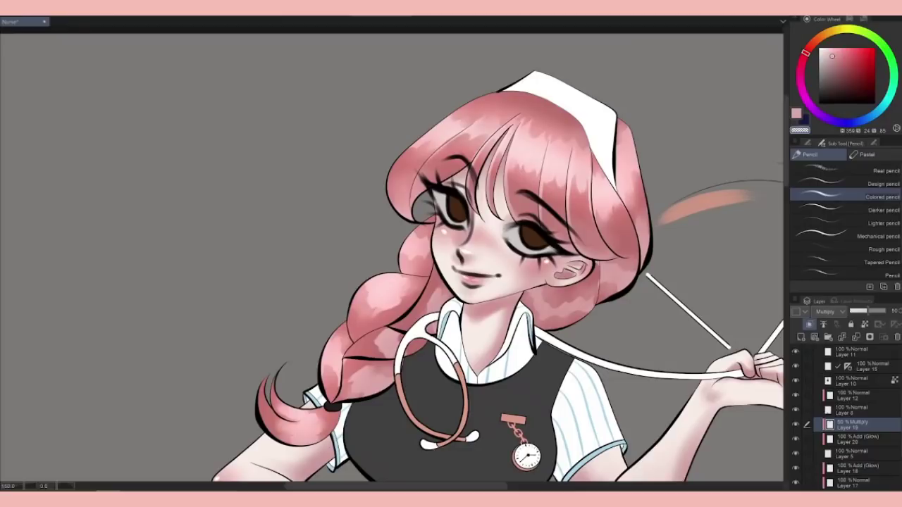
pyautogui.moveTo(438, 150); pyautogui.dragTo(420, 173)
pyautogui.moveTo(425, 165); pyautogui.dragTo(413, 196)
pyautogui.moveTo(491, 94); pyautogui.dragTo(455, 113)
pyautogui.moveTo(408, 149); pyautogui.dragTo(390, 184)
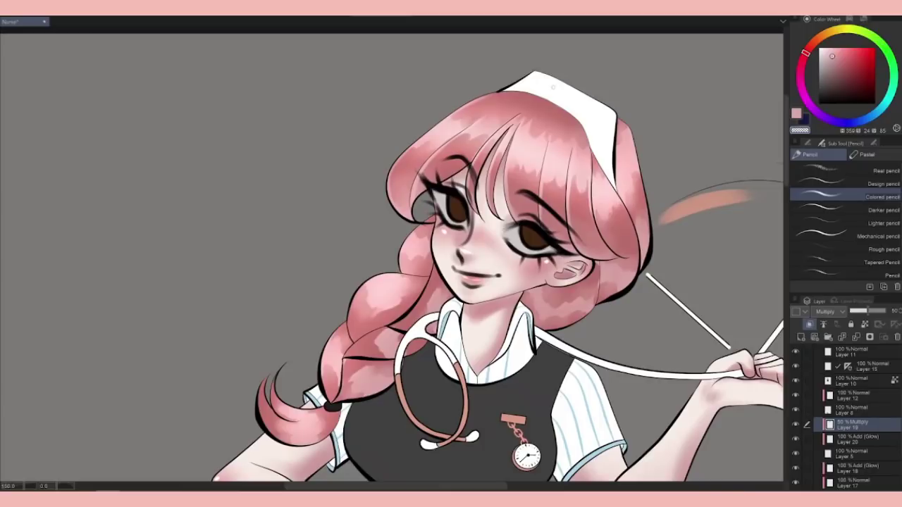
# Carve light strands into the Layer 19 shadows of the hair behind the ear and down the braid
pyautogui.moveTo(599, 267); pyautogui.dragTo(596, 303)
pyautogui.moveTo(479, 275); pyautogui.dragTo(570, 236)
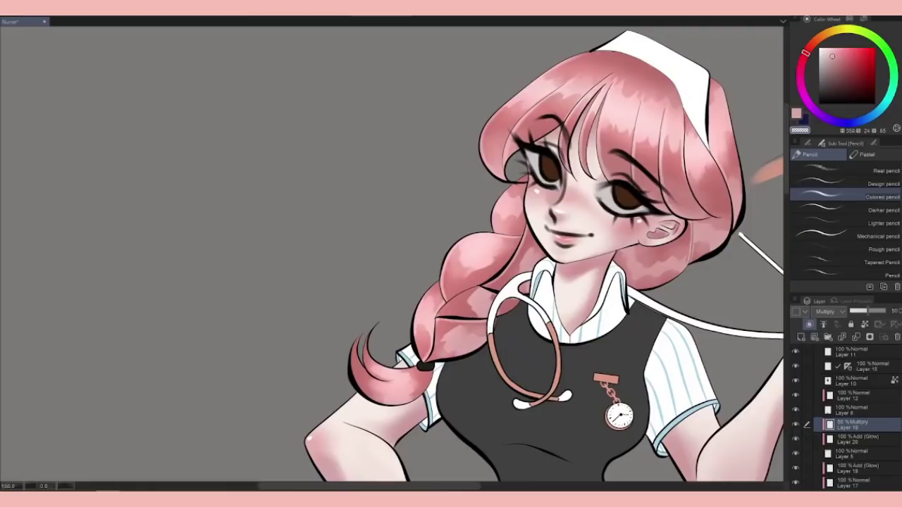
pyautogui.moveTo(395, 282); pyautogui.dragTo(447, 211)
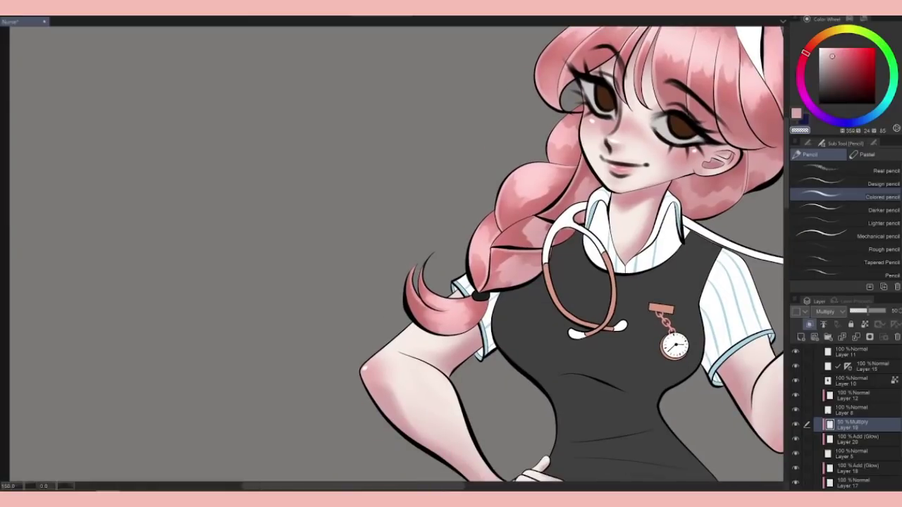
pyautogui.moveTo(493, 246); pyautogui.dragTo(348, 331)
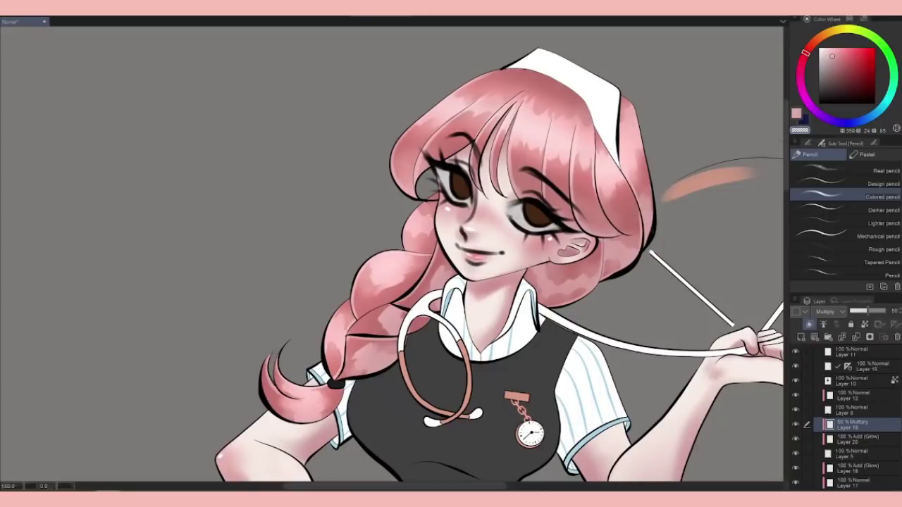
pyautogui.scroll(-3, 451, 253)
pyautogui.scroll(1, 775, 224)
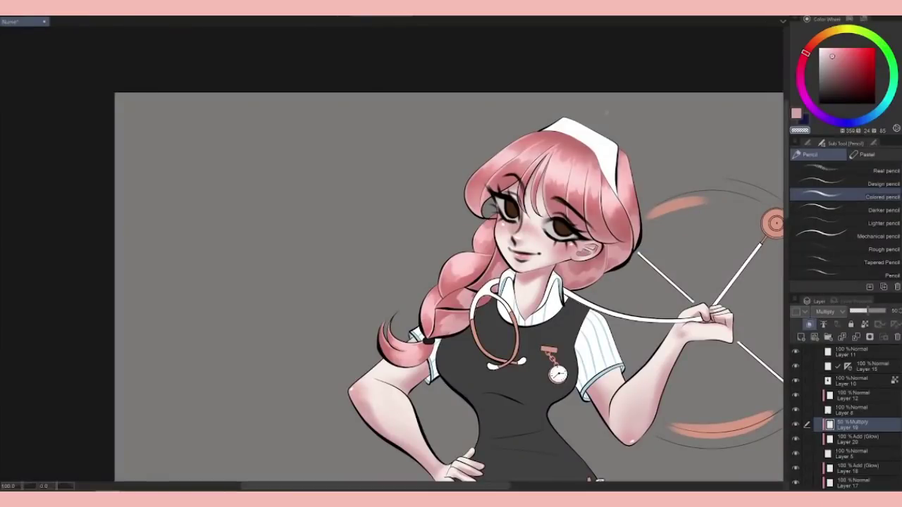
pyautogui.scroll(-3, 782, 240)
pyautogui.scroll(1, 782, 241)
# Create clipped Layer 21 above Layer 12 in Multiply mode and ready the Soft airbrush with a medium blue
pyautogui.click(801, 337)
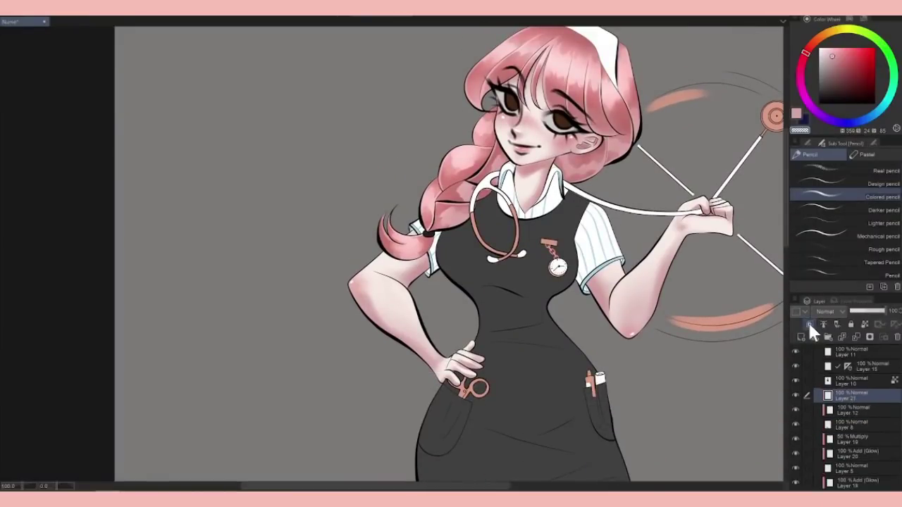
pyautogui.click(863, 20)
pyautogui.click(842, 78)
pyautogui.click(817, 19)
pyautogui.press('b')
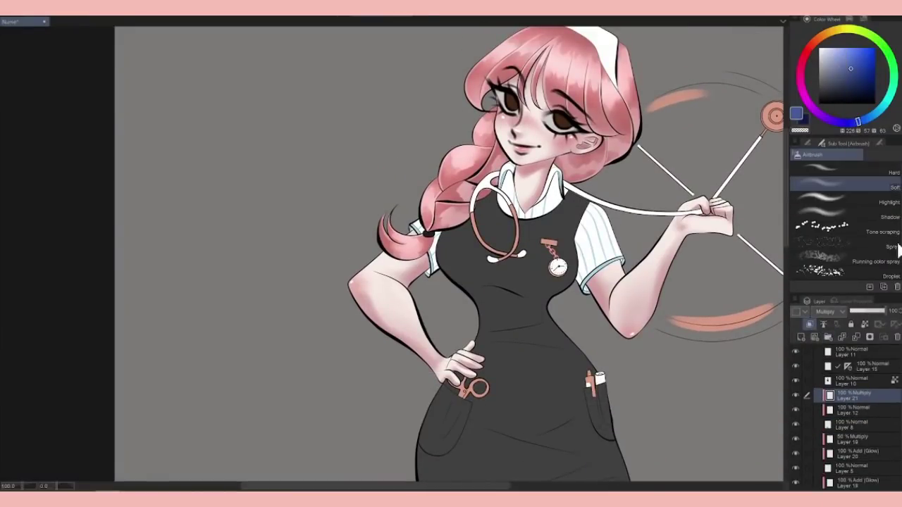
# Paint blue shadows on the shirt collar and sleeves on Layer 21, softening them with transparent colour and the Simple blender
pyautogui.press('b')
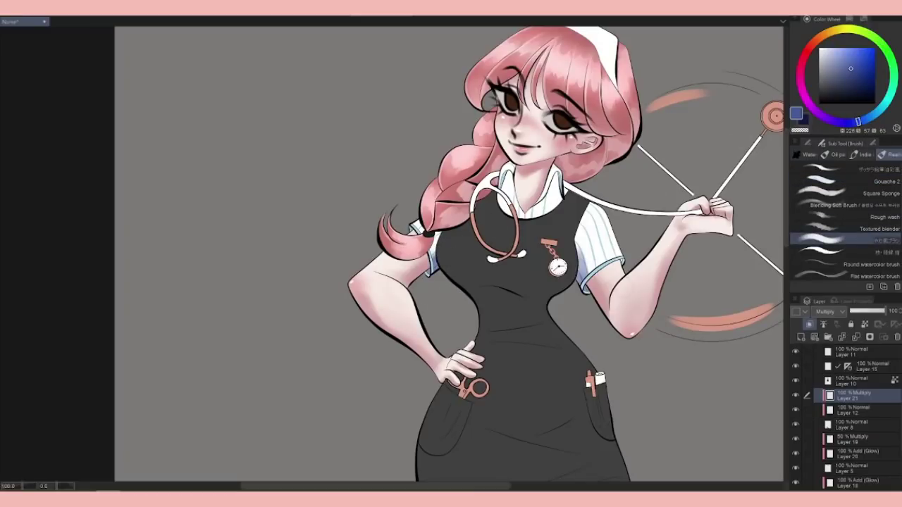
pyautogui.scroll(2, 518, 173)
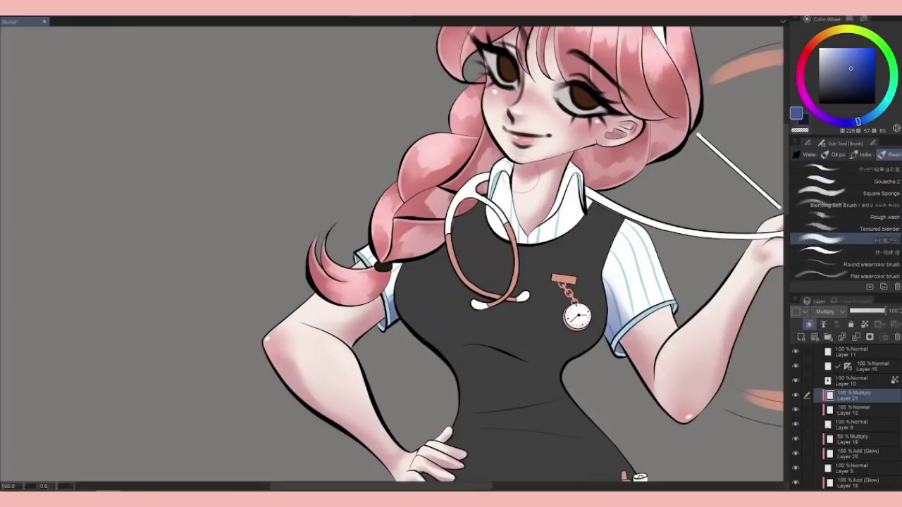
pyautogui.moveTo(504, 185); pyautogui.dragTo(502, 224)
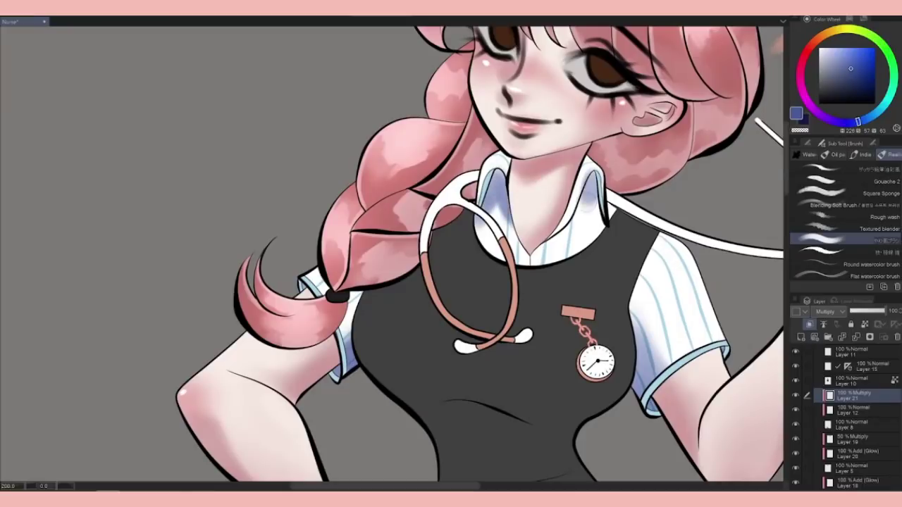
pyautogui.moveTo(588, 173)
pyautogui.mouseDown()
pyautogui.moveTo(591, 211)
pyautogui.moveTo(585, 189)
pyautogui.moveTo(606, 197)
pyautogui.moveTo(546, 243)
pyautogui.mouseUp()
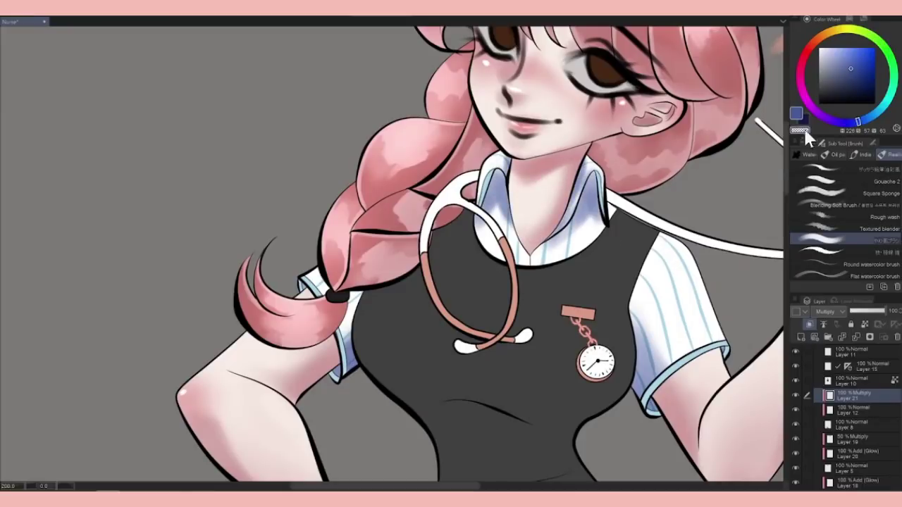
pyautogui.moveTo(581, 171); pyautogui.dragTo(556, 232)
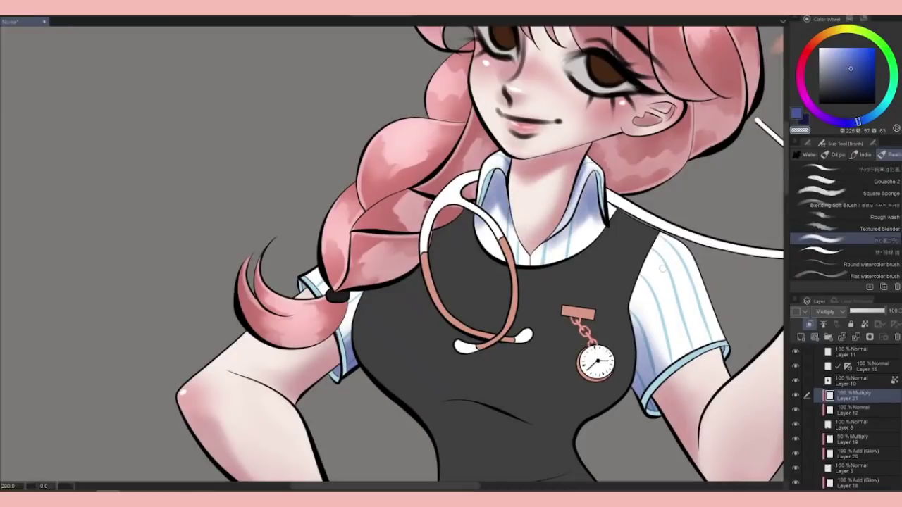
pyautogui.scroll(-2, 451, 254)
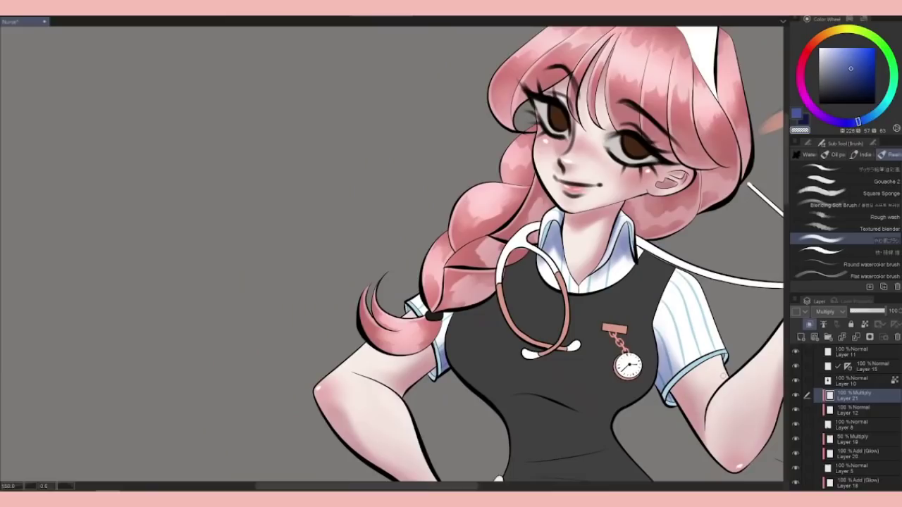
pyautogui.press('j')
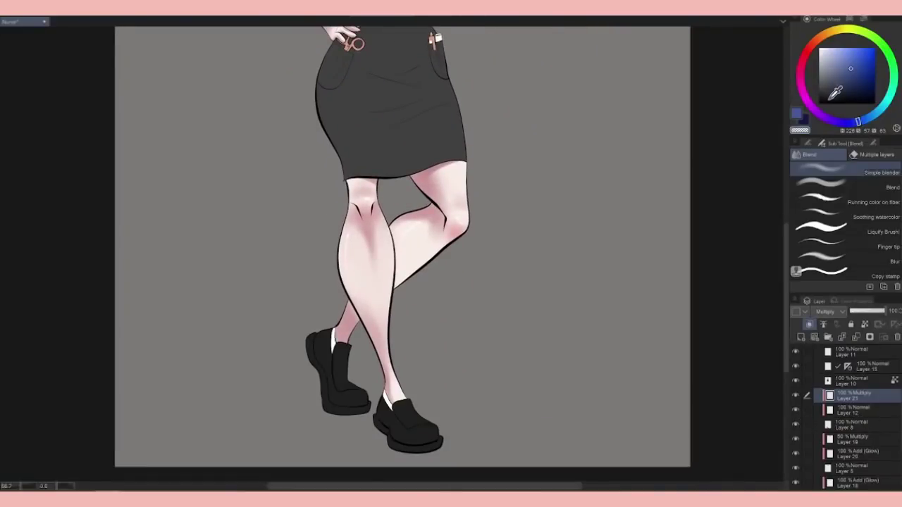
# Paint dark navy shadows across both black shoes on Layer 21 with the Gouache 2 brush
pyautogui.click(835, 93)
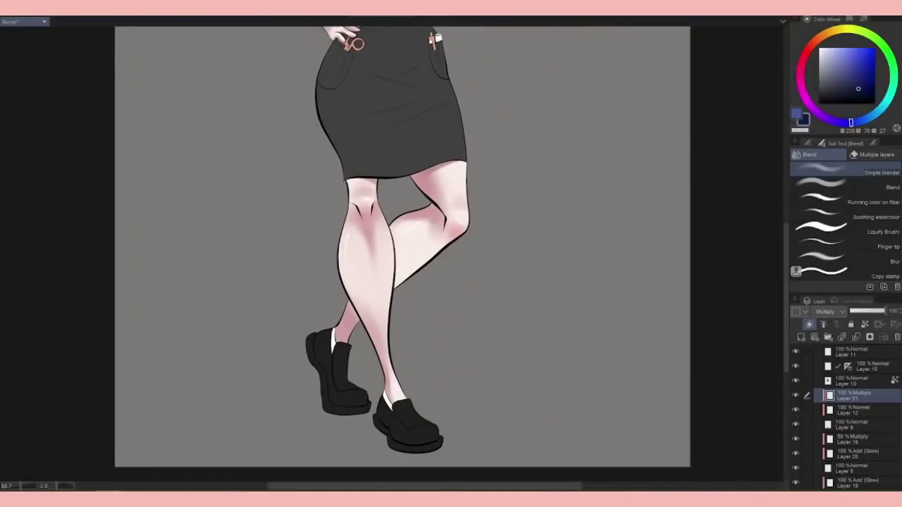
pyautogui.press('p')
pyautogui.press('b')
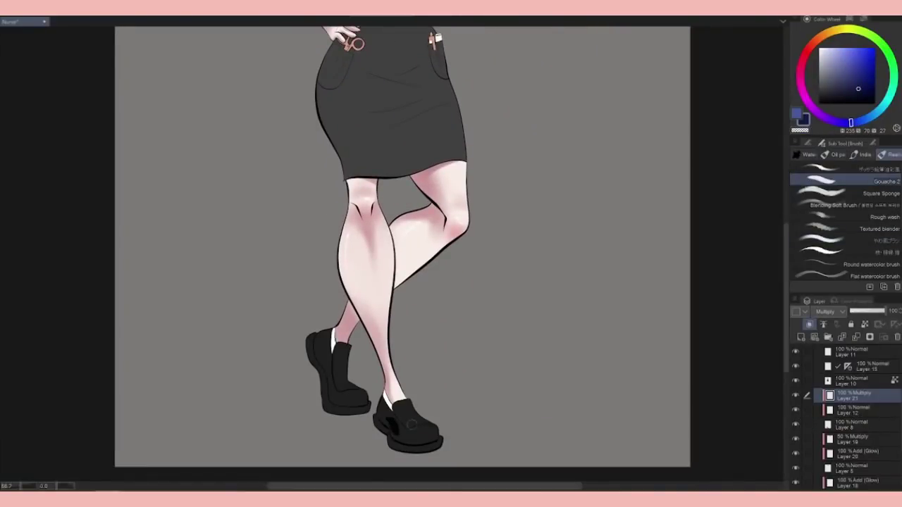
pyautogui.moveTo(399, 418)
pyautogui.mouseDown()
pyautogui.moveTo(396, 441)
pyautogui.moveTo(379, 405)
pyautogui.moveTo(435, 439)
pyautogui.moveTo(401, 412)
pyautogui.mouseUp()
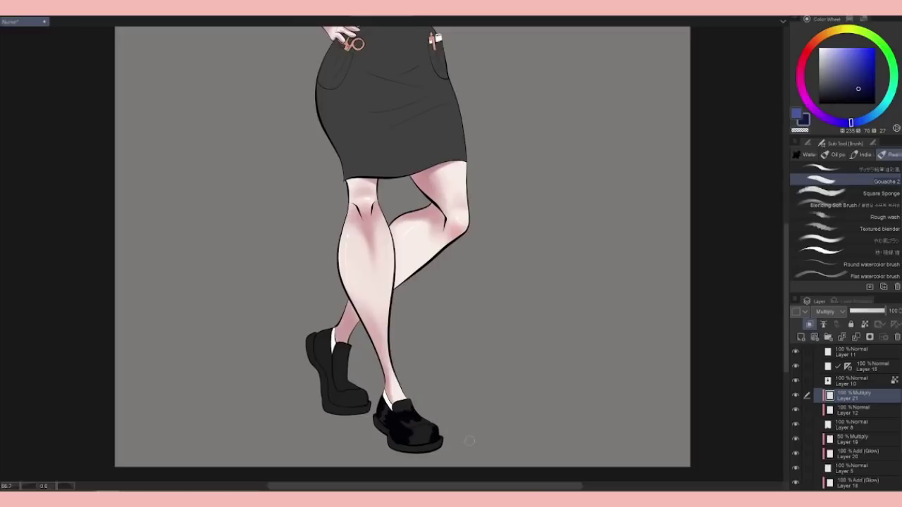
pyautogui.moveTo(348, 372)
pyautogui.mouseDown()
pyautogui.moveTo(336, 379)
pyautogui.moveTo(327, 335)
pyautogui.moveTo(320, 339)
pyautogui.moveTo(322, 375)
pyautogui.moveTo(345, 398)
pyautogui.moveTo(341, 389)
pyautogui.mouseUp()
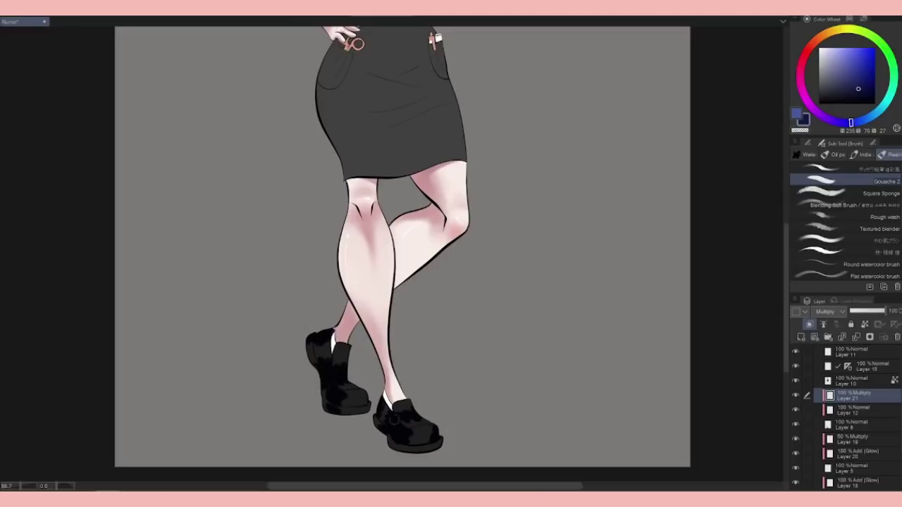
pyautogui.moveTo(392, 421); pyautogui.dragTo(394, 444)
pyautogui.moveTo(330, 402)
pyautogui.mouseDown()
pyautogui.moveTo(412, 417)
pyautogui.moveTo(392, 403)
pyautogui.mouseUp()
# Shade the white socks with medium blue on Layer 21 and smooth the sock and shoe shadows with the Simple blender
pyautogui.click(850, 68)
pyautogui.press('p')
pyautogui.click(864, 324)
pyautogui.press('b')
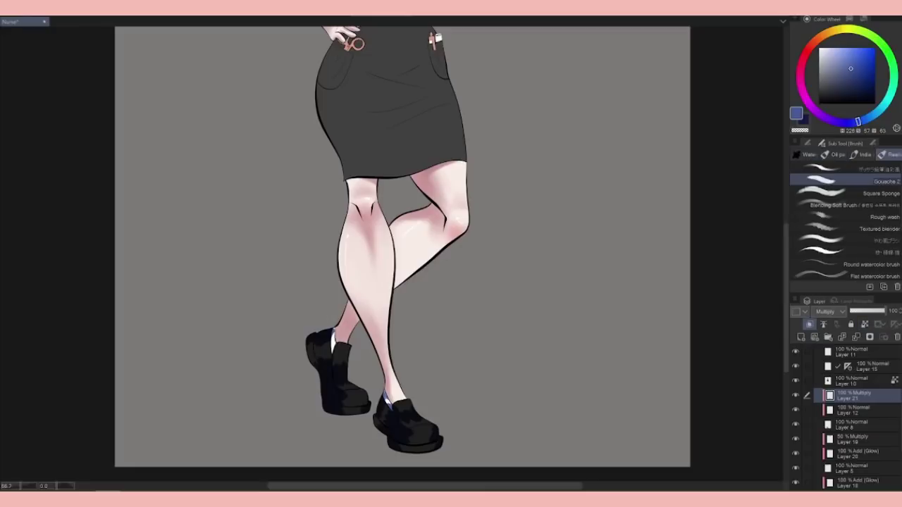
pyautogui.press('j')
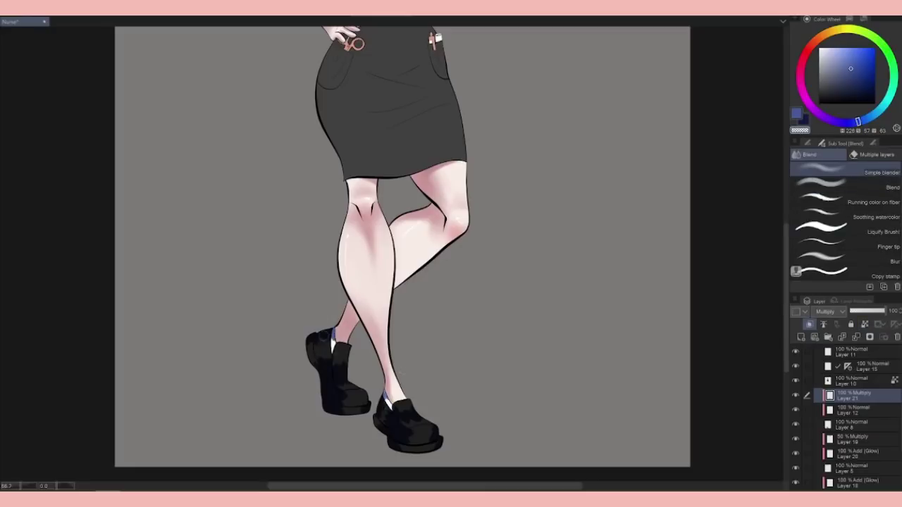
pyautogui.moveTo(336, 372)
pyautogui.mouseDown()
pyautogui.moveTo(343, 365)
pyautogui.moveTo(345, 404)
pyautogui.mouseUp()
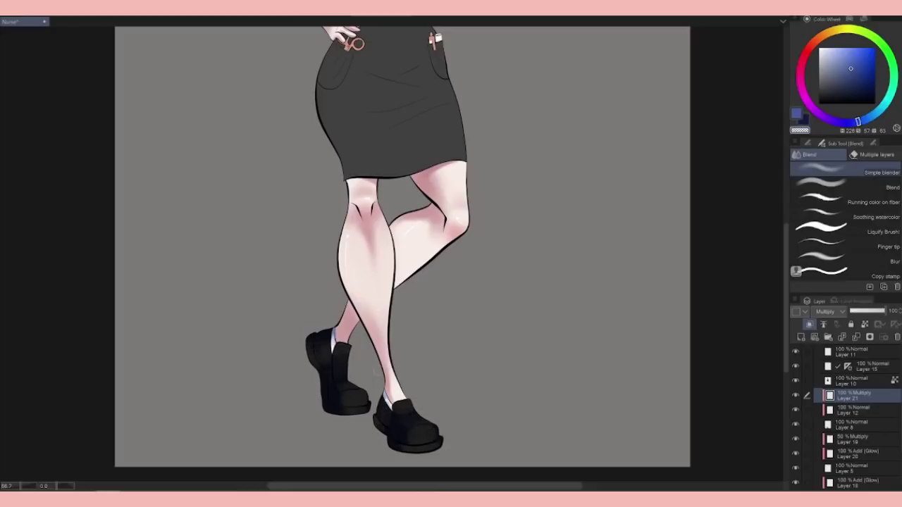
# Create clipped Layer 22 between Layers 21 and 12 in Add (Glow) mode, with a pale bluish white as the drawing colour
pyautogui.click(826, 338)
pyautogui.click(821, 54)
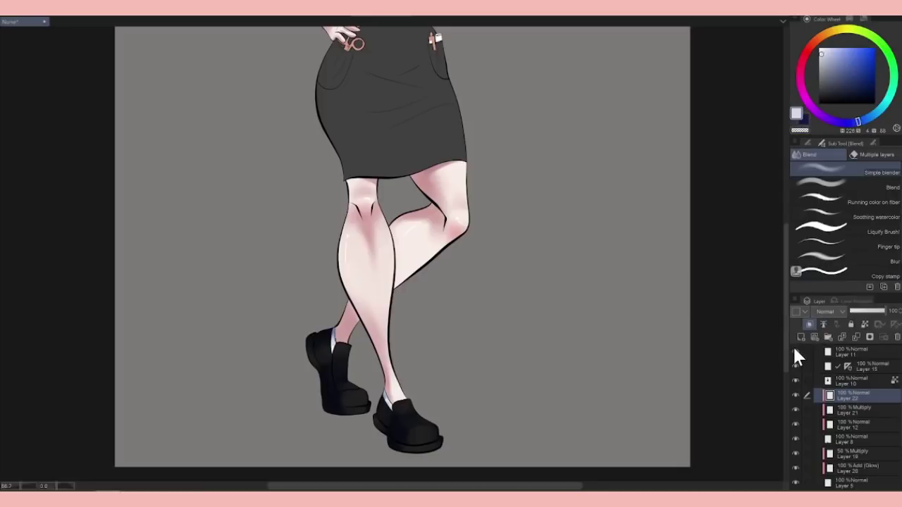
pyautogui.hotkey('ctrl', '-')
pyautogui.hotkey('ctrl', '-')
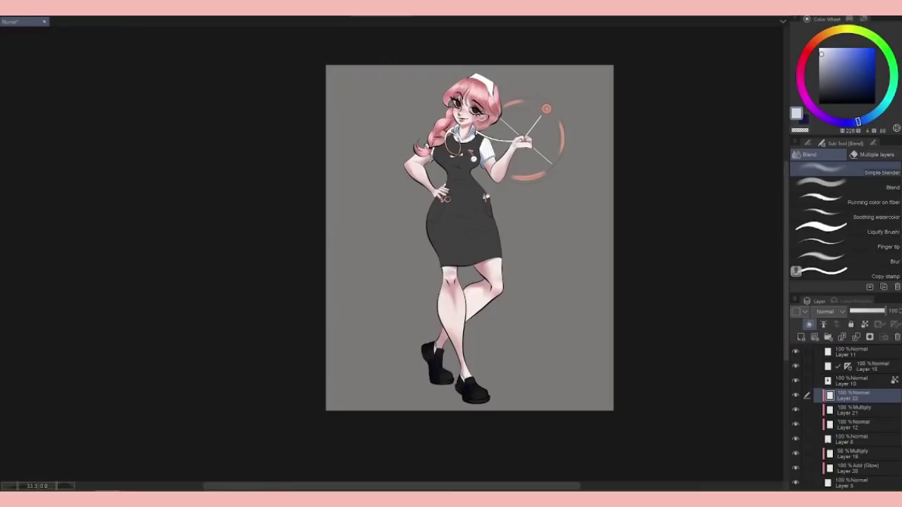
pyautogui.hotkey('ctrl', '+')
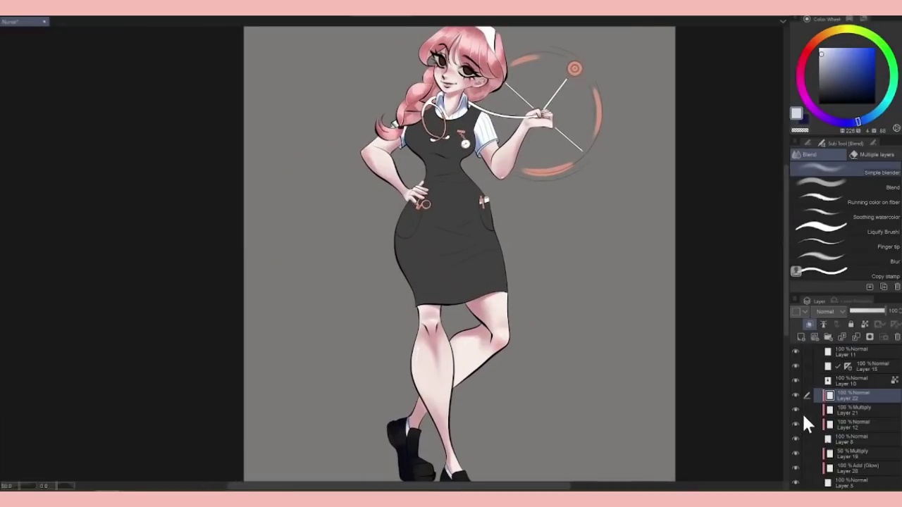
pyautogui.scroll(-3, 806, 421)
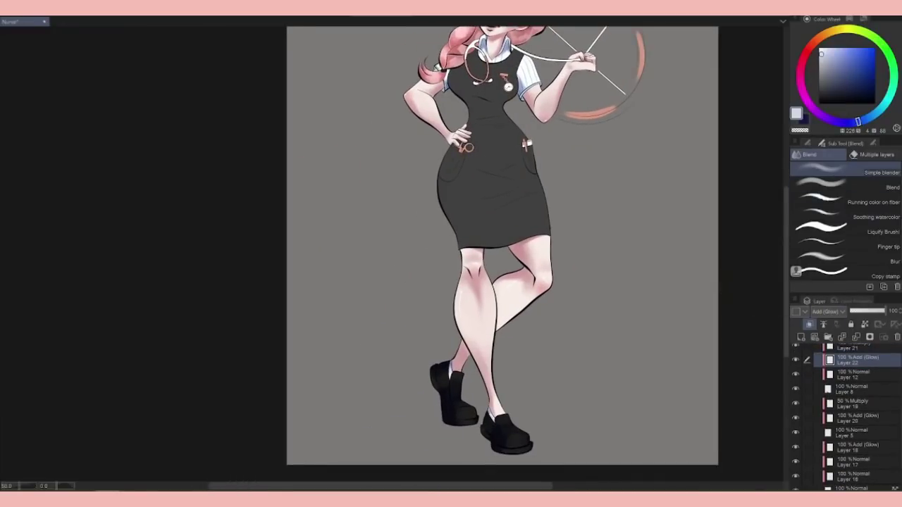
pyautogui.press('b')
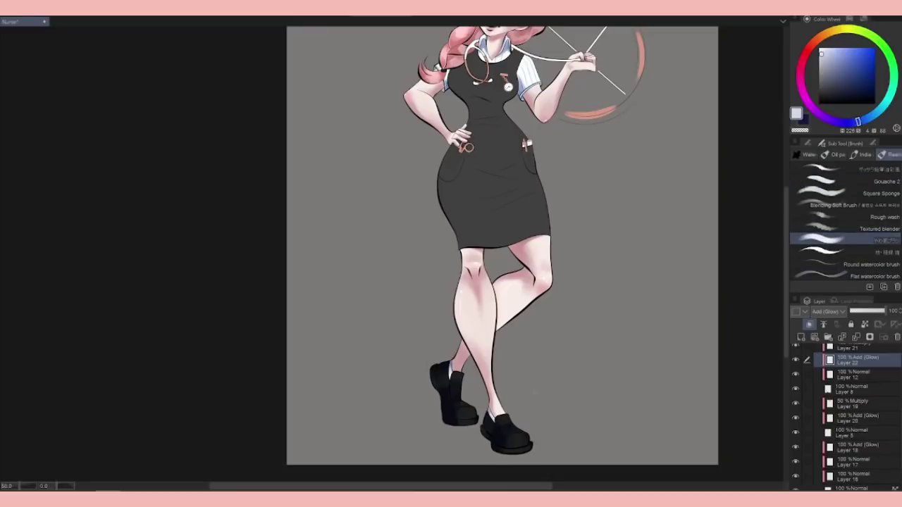
pyautogui.moveTo(506, 443)
pyautogui.mouseDown()
pyautogui.moveTo(527, 439)
pyautogui.moveTo(510, 448)
pyautogui.mouseUp()
pyautogui.hotkey('ctrl', 'z')
pyautogui.press('b')
pyautogui.moveTo(518, 441)
pyautogui.mouseDown()
pyautogui.moveTo(504, 420)
pyautogui.moveTo(518, 387)
pyautogui.mouseUp()
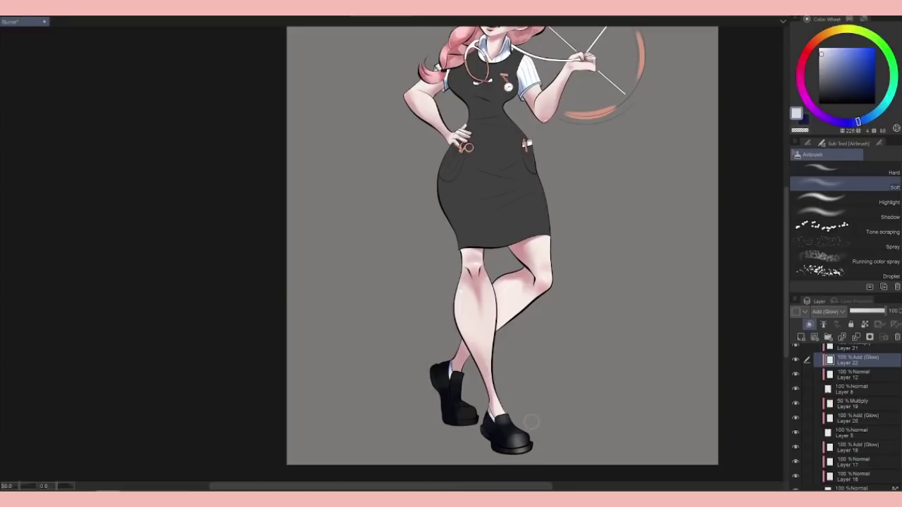
pyautogui.scroll(3, 525, 388)
pyautogui.moveTo(509, 361); pyautogui.dragTo(521, 371)
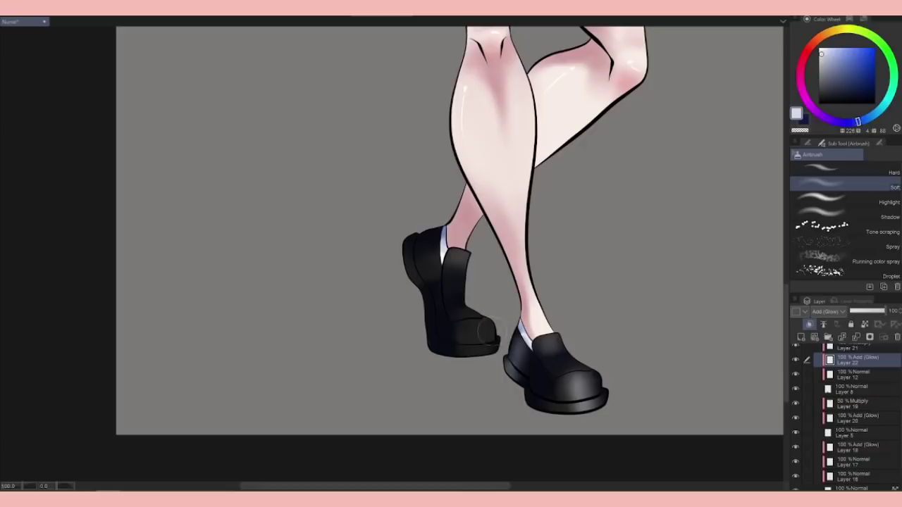
pyautogui.moveTo(475, 325); pyautogui.dragTo(480, 343)
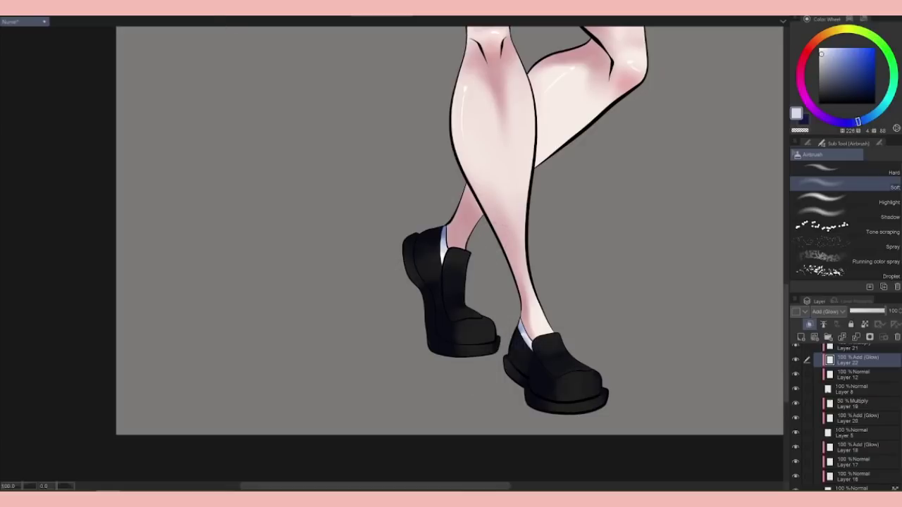
# Paint pale highlights on the toes, soles and heels of both shoes on Layer 22 and soften them with the Simple blender
pyautogui.press('b')
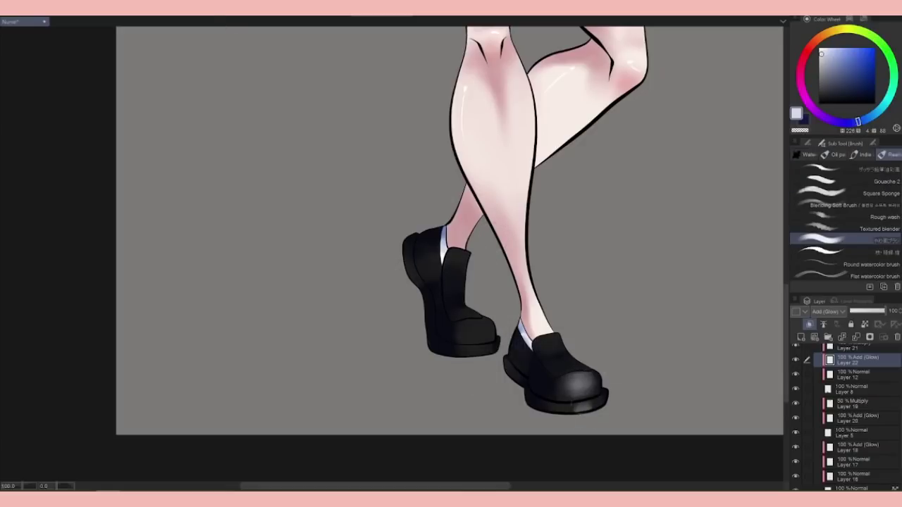
pyautogui.press('ctrl')
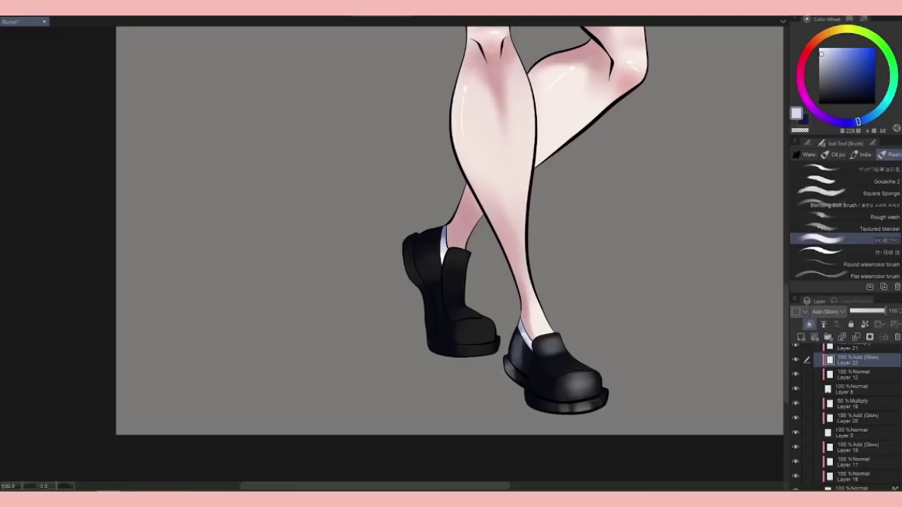
pyautogui.moveTo(489, 347)
pyautogui.mouseDown()
pyautogui.moveTo(465, 351)
pyautogui.moveTo(476, 327)
pyautogui.moveTo(465, 331)
pyautogui.mouseUp()
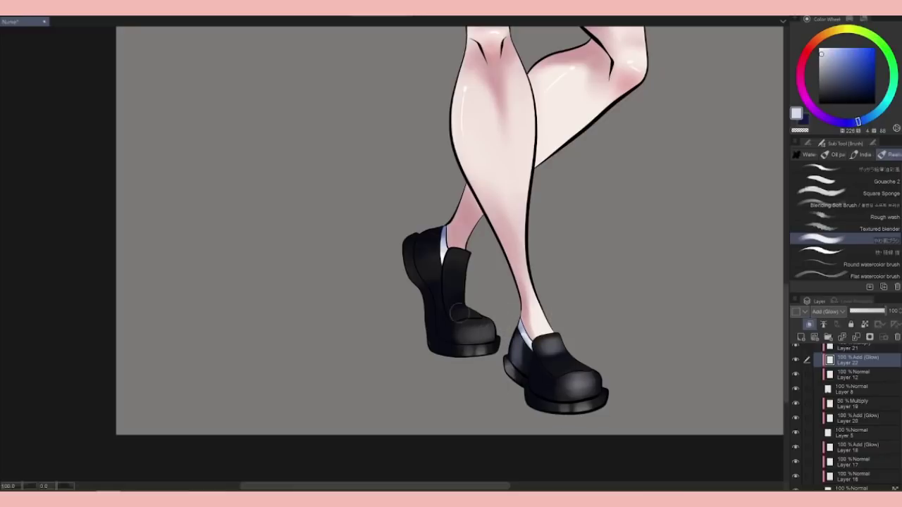
pyautogui.moveTo(423, 267)
pyautogui.mouseDown()
pyautogui.moveTo(416, 272)
pyautogui.moveTo(428, 263)
pyautogui.mouseUp()
pyautogui.scroll(5, 451, 254)
pyautogui.scroll(-3, 451, 254)
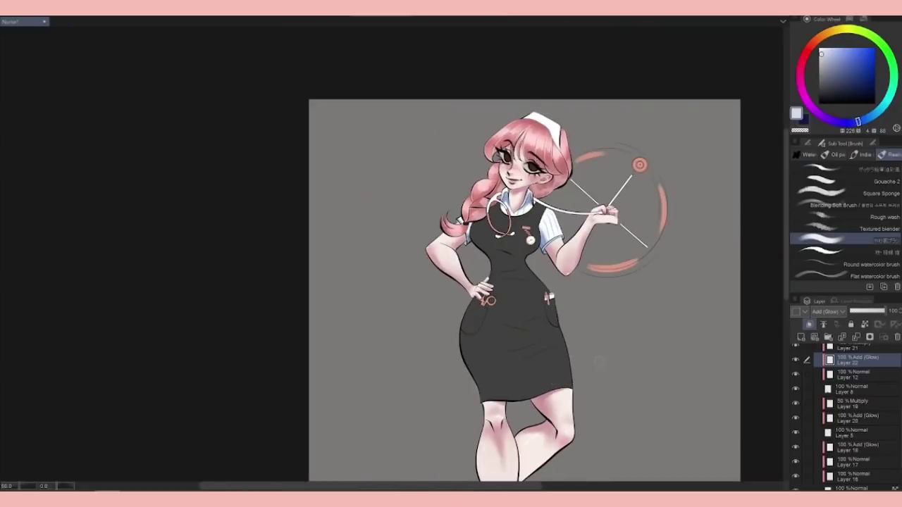
pyautogui.scroll(2, 592, 237)
pyautogui.scroll(2, 592, 238)
pyautogui.press('j')
pyautogui.scroll(-1, 451, 282)
pyautogui.scroll(1, 493, 317)
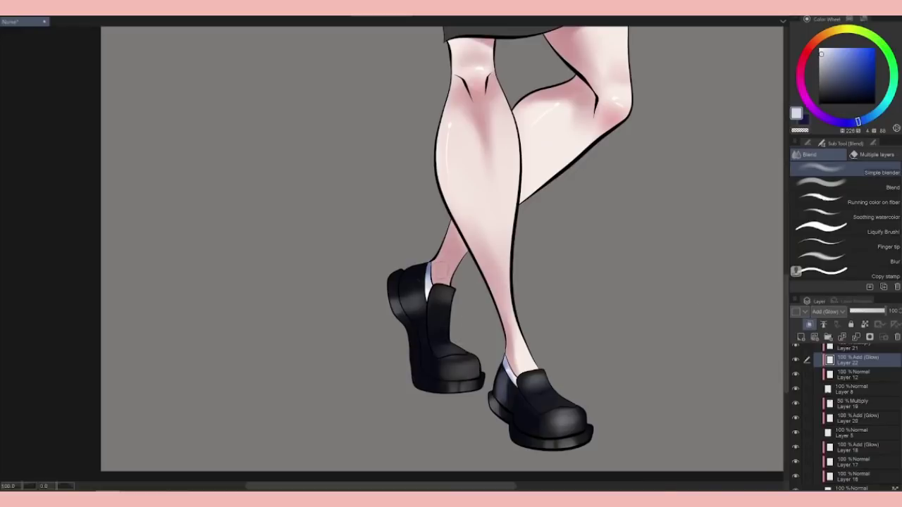
# Carve a thin line through the highlight on the back shoe's heel using the Colored pencil with transparent colour
pyautogui.scroll(5, 779, 272)
pyautogui.press('e')
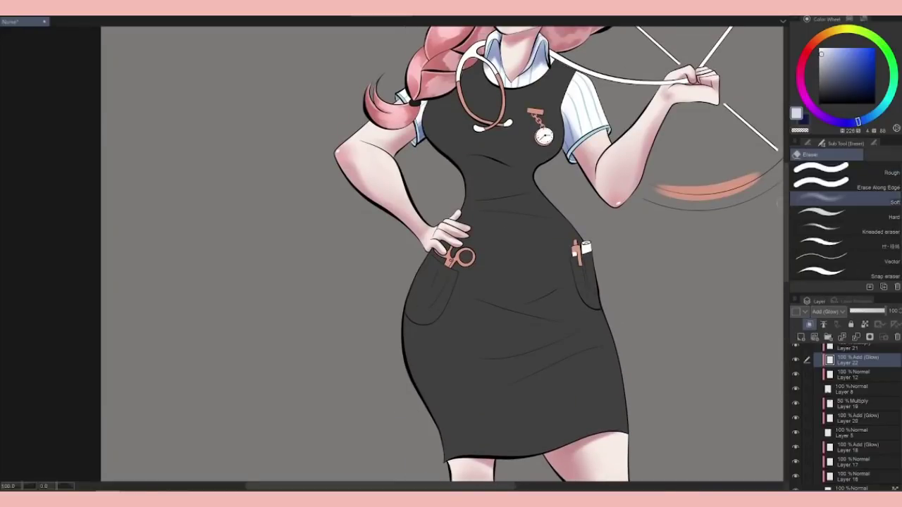
pyautogui.scroll(-1, 607, 215)
pyautogui.hscroll(2, 607, 215)
pyautogui.scroll(-4, 783, 326)
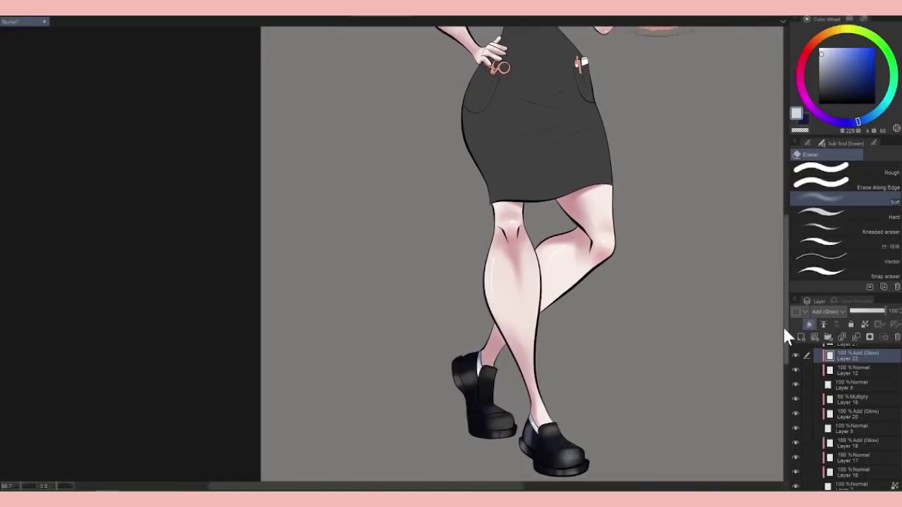
pyautogui.press('p')
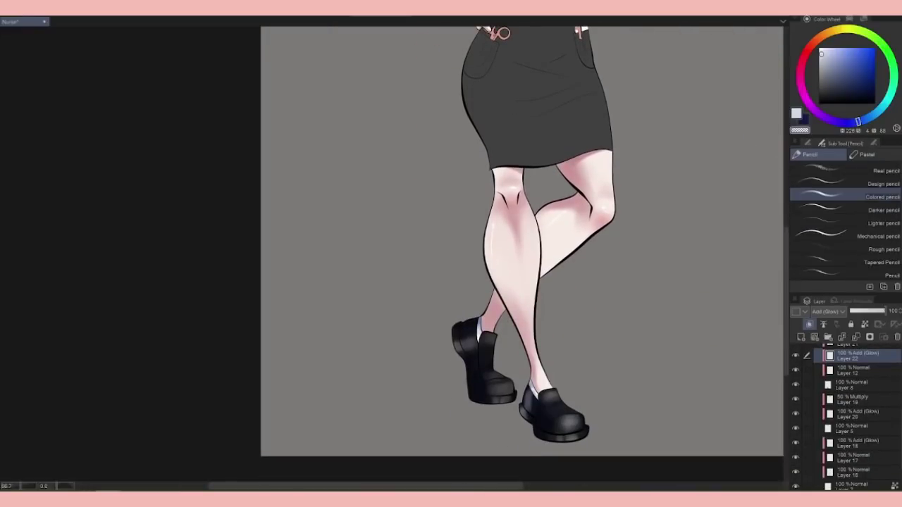
pyautogui.scroll(3, 429, 388)
pyautogui.moveTo(501, 307); pyautogui.dragTo(534, 298)
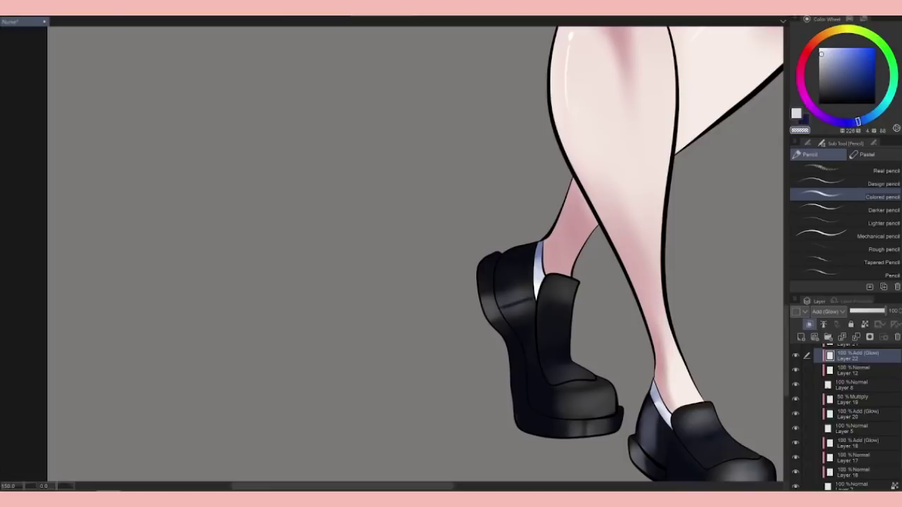
pyautogui.scroll(-3, 416, 254)
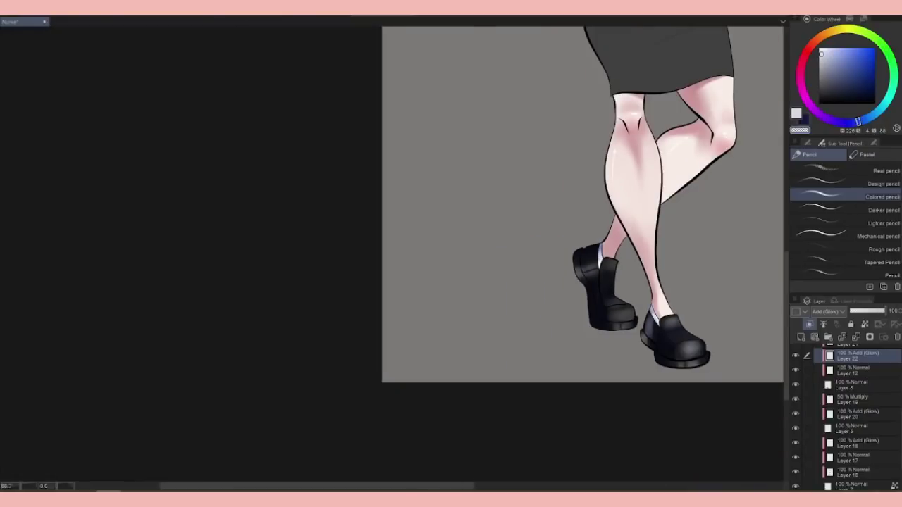
# Create clipped Layer 23 above Layer 10 in Multiply mode and ready the soft brush with a muted colour from the colour history
pyautogui.scroll(-3, 582, 253)
pyautogui.scroll(2, 845, 416)
pyautogui.click(803, 394)
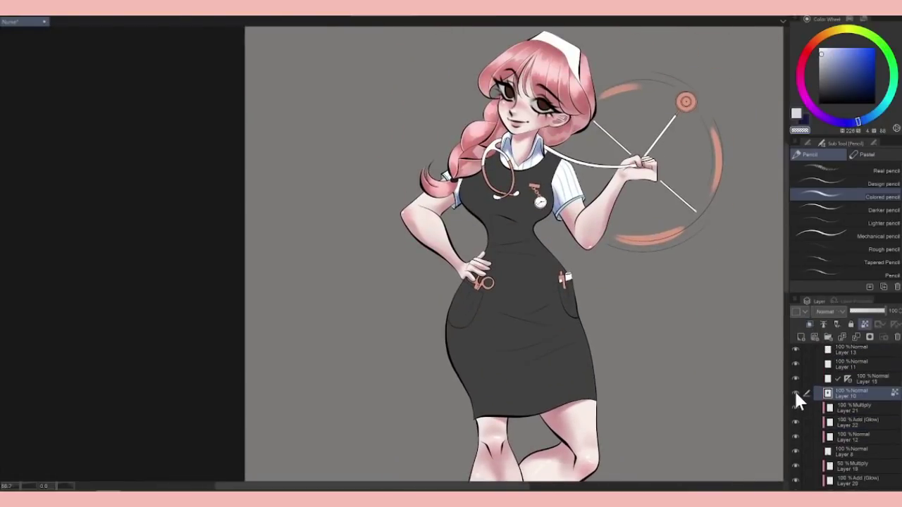
pyautogui.click(801, 336)
pyautogui.click(820, 18)
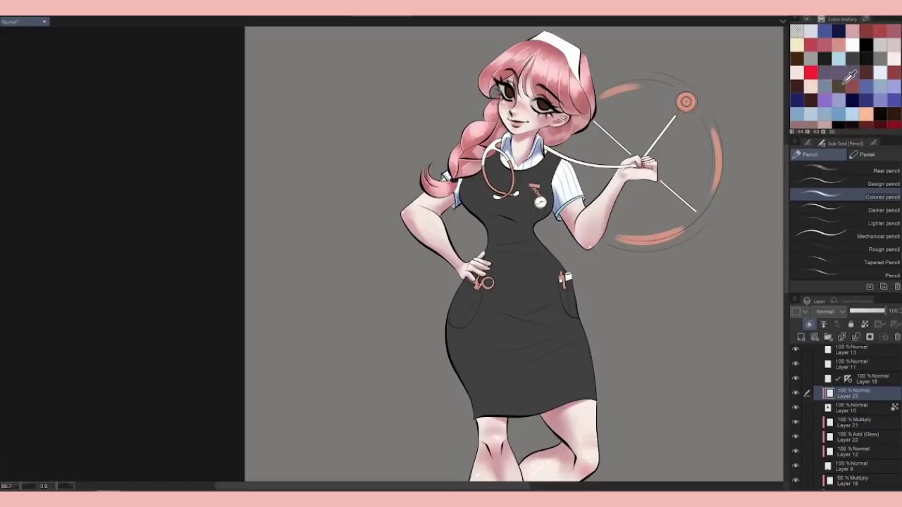
pyautogui.press('b')
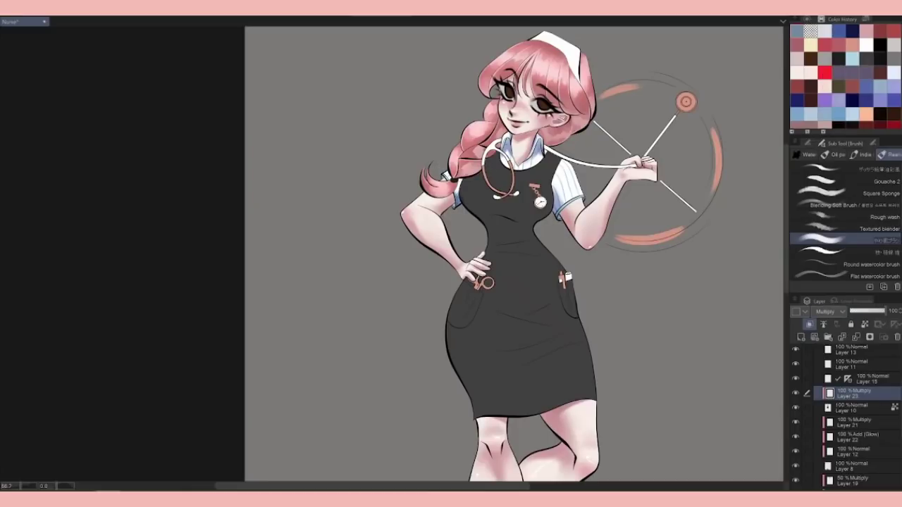
# Paint dark navy shadows under the bust and across the waist of the dress on Layer 23 and soften them with the Simple blender
pyautogui.click(852, 31)
pyautogui.moveTo(494, 223); pyautogui.dragTo(537, 224)
pyautogui.moveTo(468, 207)
pyautogui.mouseDown()
pyautogui.moveTo(518, 231)
pyautogui.moveTo(550, 232)
pyautogui.mouseUp()
pyautogui.moveTo(493, 226); pyautogui.dragTo(536, 234)
pyautogui.moveTo(488, 255); pyautogui.dragTo(544, 259)
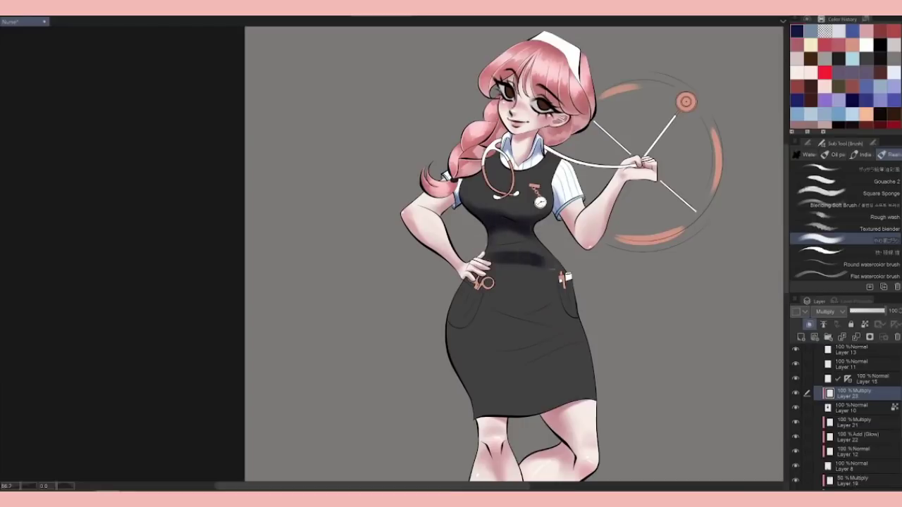
pyautogui.hotkey('ctrl', 'z')
pyautogui.moveTo(492, 244)
pyautogui.mouseDown()
pyautogui.moveTo(536, 244)
pyautogui.moveTo(558, 272)
pyautogui.mouseUp()
pyautogui.scroll(4, 515, 254)
pyautogui.scroll(-2, 515, 253)
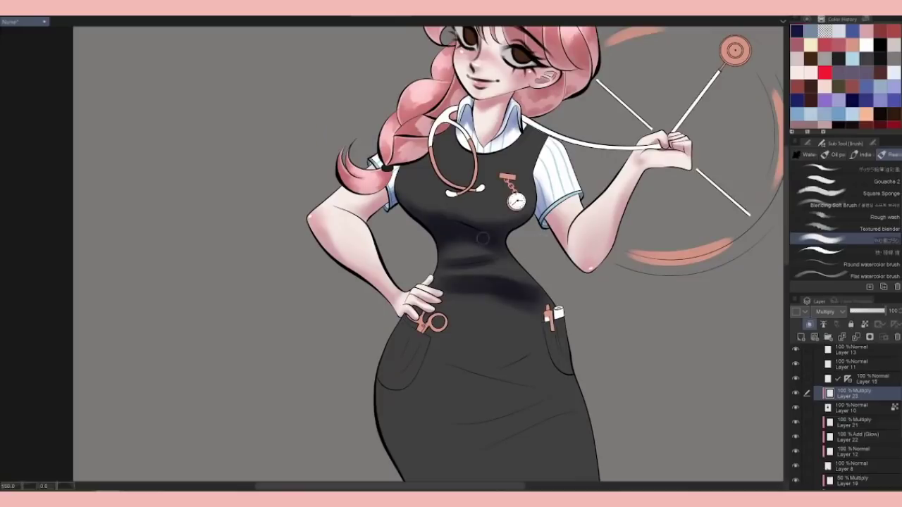
pyautogui.press('j')
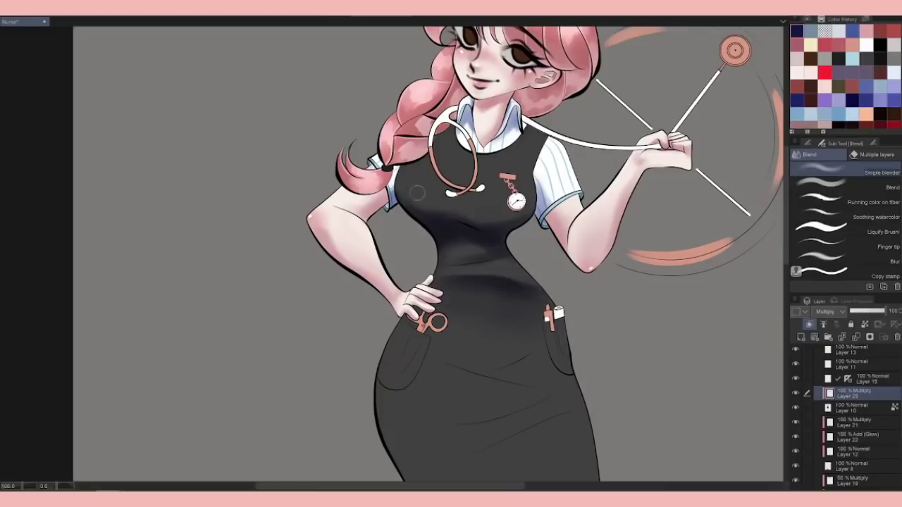
# Paint dark navy fold shadows across the hips of the dress between the two pockets with the soft brush
pyautogui.scroll(-3, 591, 278)
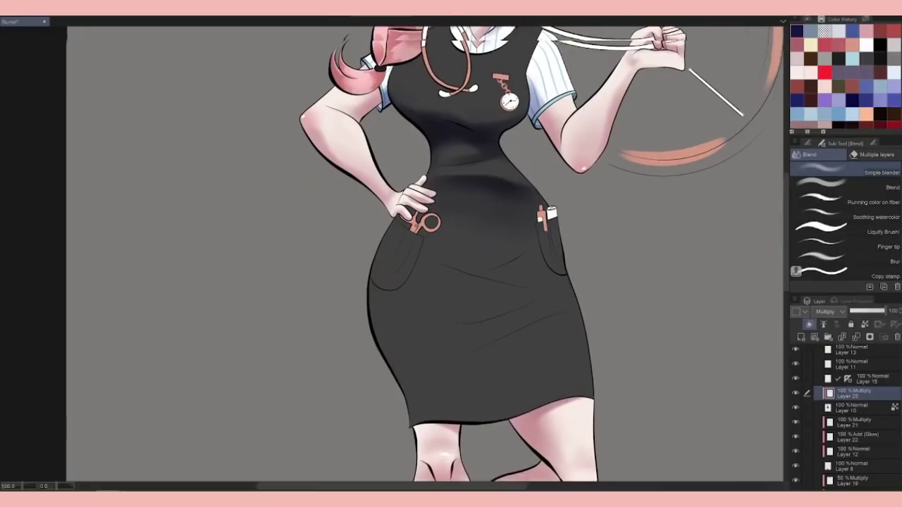
pyautogui.press('b')
pyautogui.moveTo(534, 238)
pyautogui.mouseDown()
pyautogui.moveTo(473, 262)
pyautogui.moveTo(437, 262)
pyautogui.moveTo(502, 262)
pyautogui.mouseUp()
pyautogui.moveTo(441, 262); pyautogui.dragTo(521, 258)
pyautogui.moveTo(469, 248)
pyautogui.mouseDown()
pyautogui.moveTo(494, 254)
pyautogui.moveTo(524, 282)
pyautogui.moveTo(563, 283)
pyautogui.mouseUp()
pyautogui.hotkey('ctrl', 'z')
pyautogui.hotkey('ctrl', 'z')
pyautogui.hotkey('ctrl', 'z')
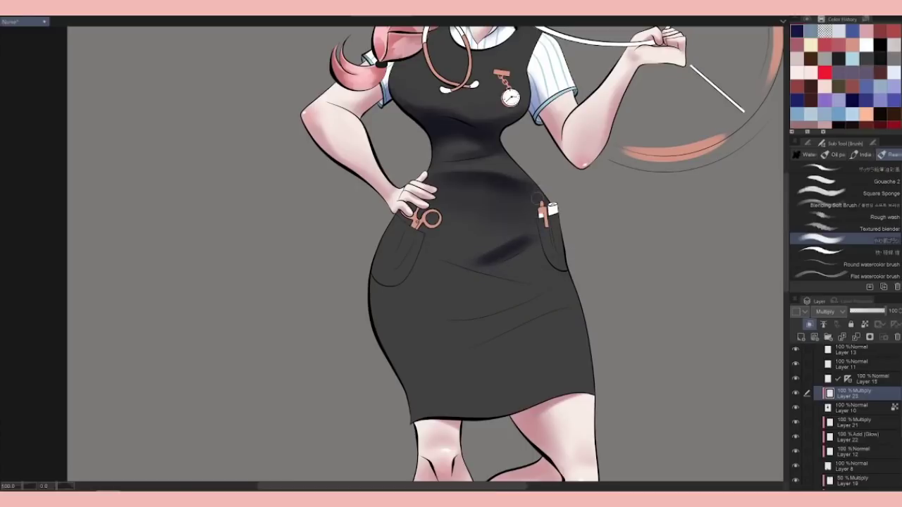
pyautogui.moveTo(442, 244)
pyautogui.mouseDown()
pyautogui.moveTo(524, 246)
pyautogui.moveTo(427, 258)
pyautogui.moveTo(518, 262)
pyautogui.mouseUp()
pyautogui.moveTo(551, 229)
pyautogui.mouseDown()
pyautogui.moveTo(440, 238)
pyautogui.moveTo(517, 280)
pyautogui.mouseUp()
# Paint dark navy shadows down the skirt's centre folds, toward the hem and along both side edges
pyautogui.moveTo(430, 260)
pyautogui.mouseDown()
pyautogui.moveTo(550, 284)
pyautogui.moveTo(441, 320)
pyautogui.mouseUp()
pyautogui.moveTo(482, 284); pyautogui.dragTo(441, 310)
pyautogui.moveTo(541, 322)
pyautogui.mouseDown()
pyautogui.moveTo(472, 356)
pyautogui.moveTo(441, 341)
pyautogui.mouseUp()
pyautogui.moveTo(504, 353)
pyautogui.mouseDown()
pyautogui.moveTo(479, 380)
pyautogui.moveTo(518, 410)
pyautogui.moveTo(454, 388)
pyautogui.moveTo(454, 414)
pyautogui.mouseUp()
pyautogui.moveTo(440, 275)
pyautogui.mouseDown()
pyautogui.moveTo(375, 296)
pyautogui.moveTo(381, 336)
pyautogui.moveTo(417, 420)
pyautogui.mouseUp()
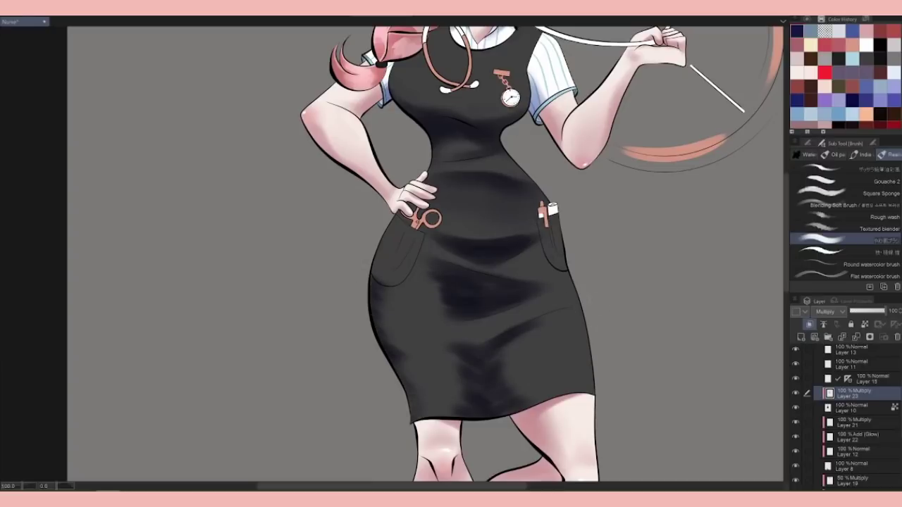
pyautogui.moveTo(582, 284)
pyautogui.mouseDown()
pyautogui.moveTo(578, 336)
pyautogui.moveTo(588, 393)
pyautogui.mouseUp()
pyautogui.scroll(-4, 589, 394)
pyautogui.scroll(2, 614, 378)
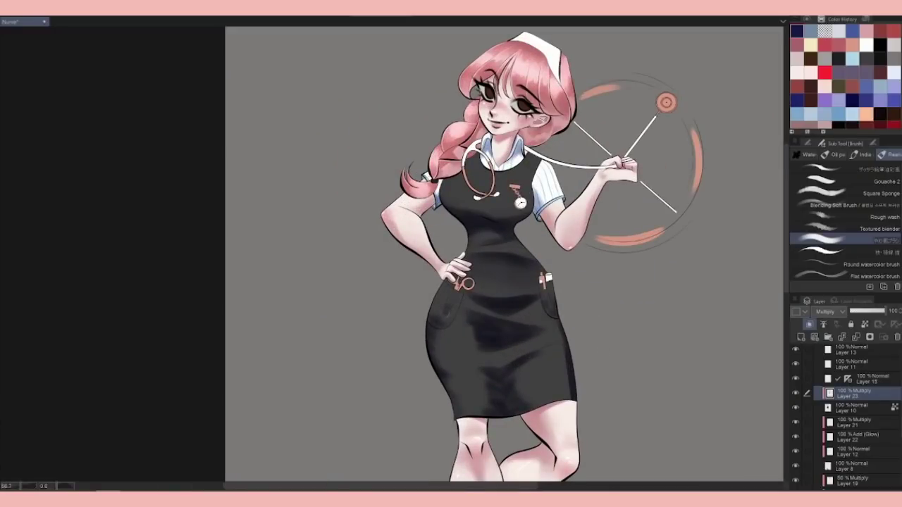
# Smooth the fold and centre shadows of the skirt with the Simple blender
pyautogui.scroll(2, 614, 290)
pyautogui.press('j')
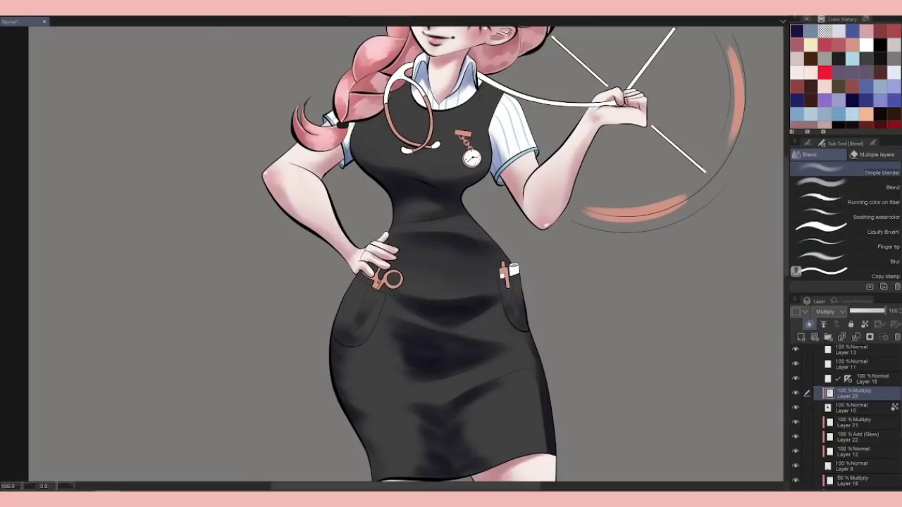
pyautogui.moveTo(423, 361); pyautogui.dragTo(503, 312)
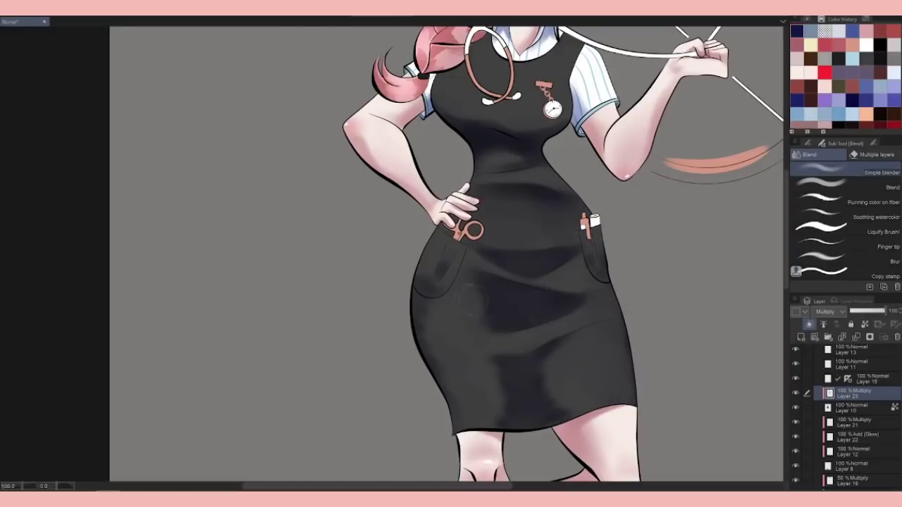
pyautogui.moveTo(486, 313); pyautogui.dragTo(511, 300)
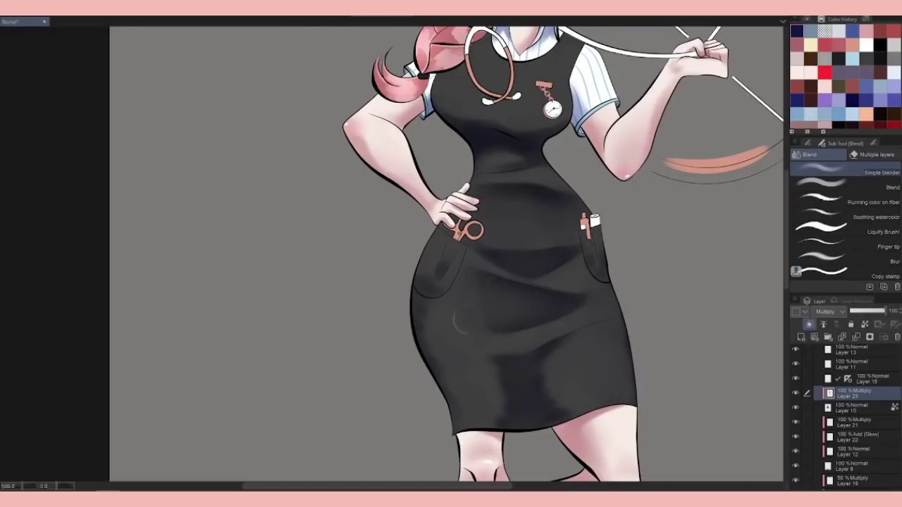
pyautogui.scroll(-4, 611, 367)
pyautogui.scroll(4, 643, 377)
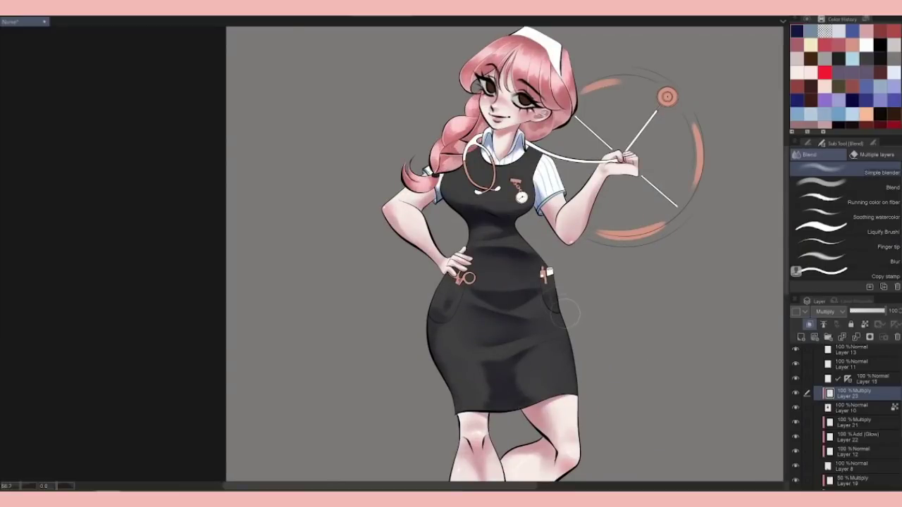
# Refine the shadow edges on the dress folds with the Soft eraser
pyautogui.press('e')
pyautogui.scroll(3, 501, 275)
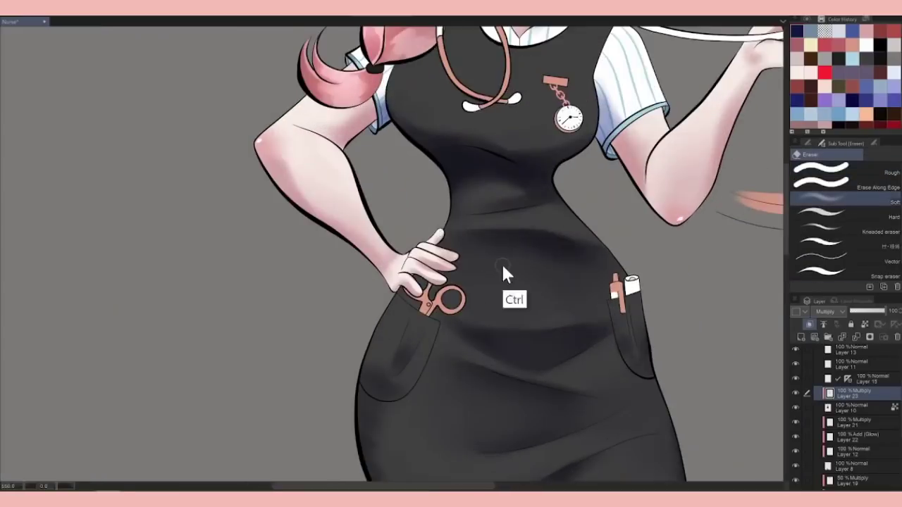
pyautogui.scroll(-2, 503, 273)
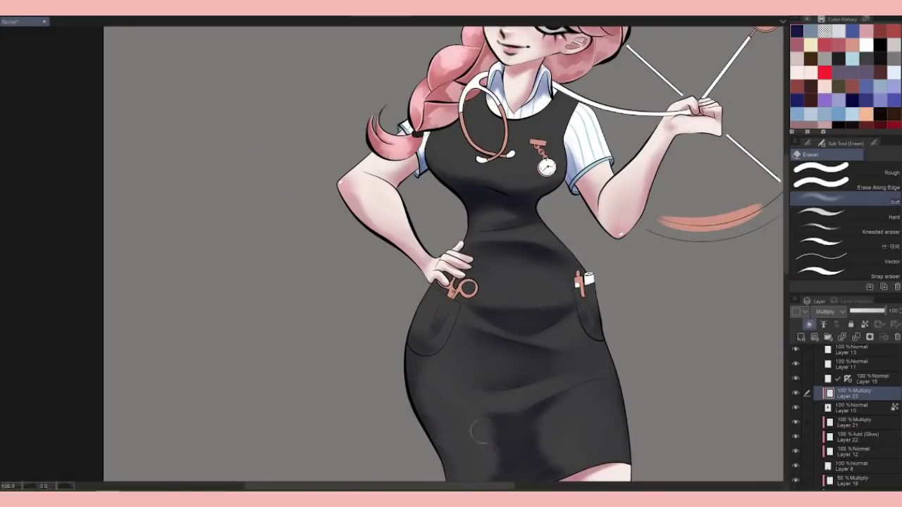
pyautogui.scroll(-3, 479, 430)
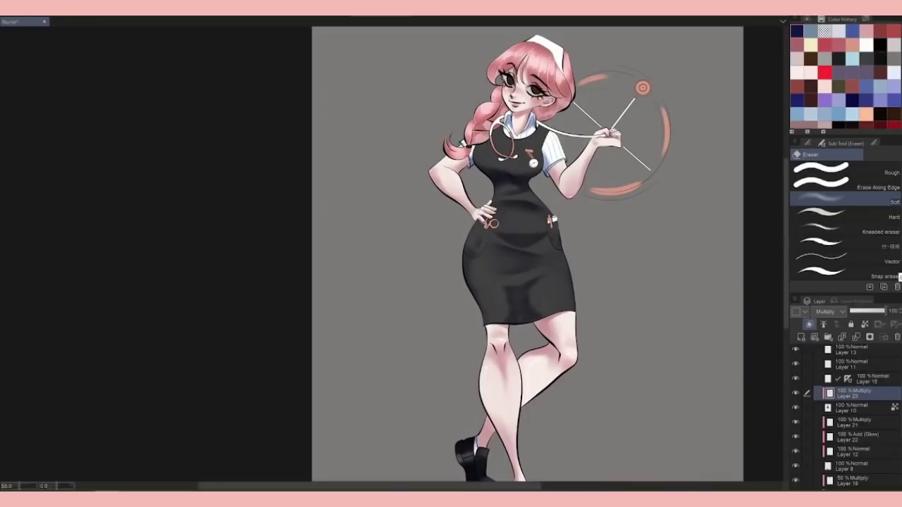
pyautogui.press('b')
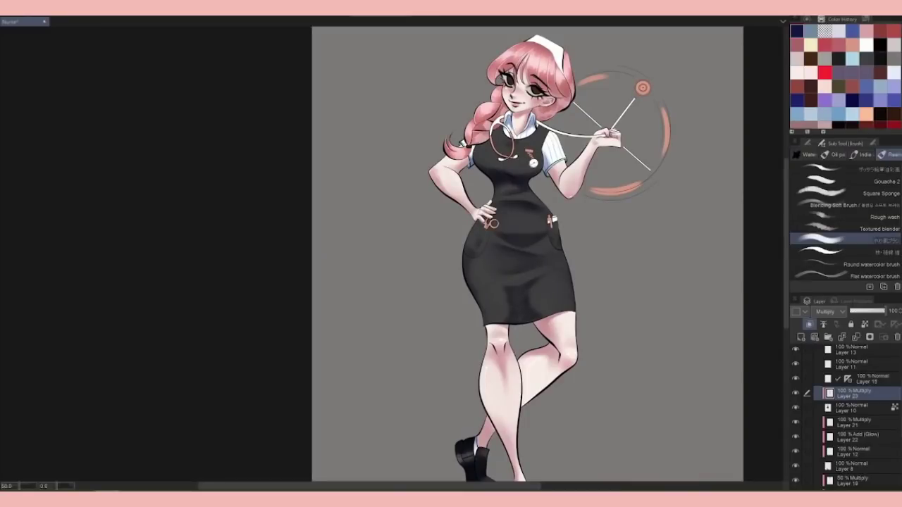
pyautogui.scroll(1, 527, 254)
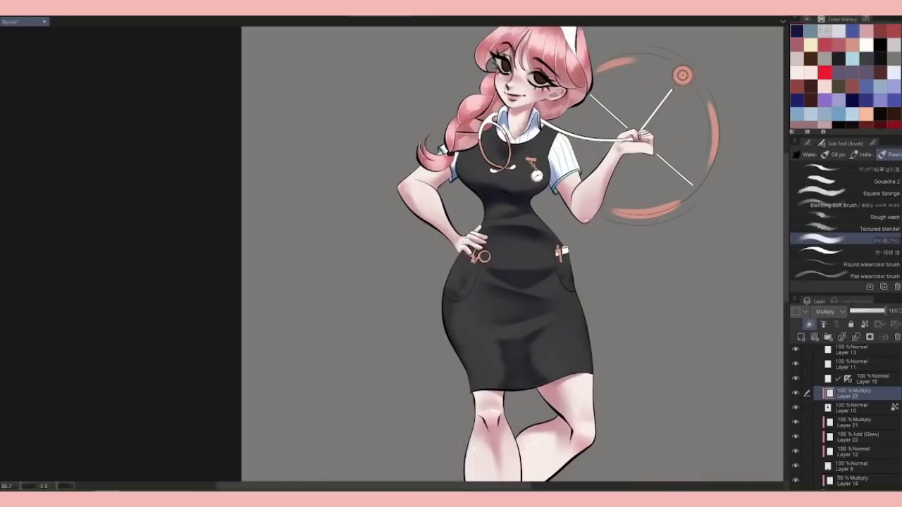
pyautogui.press('j')
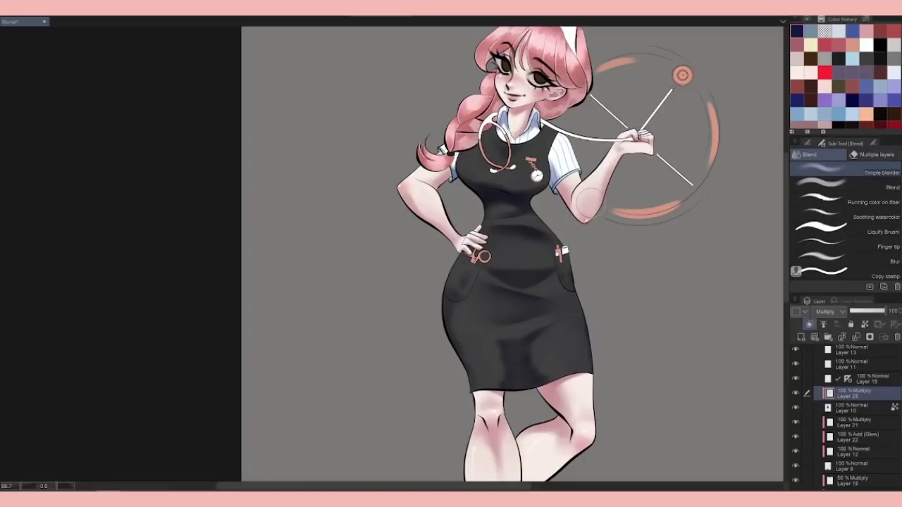
pyautogui.press('b')
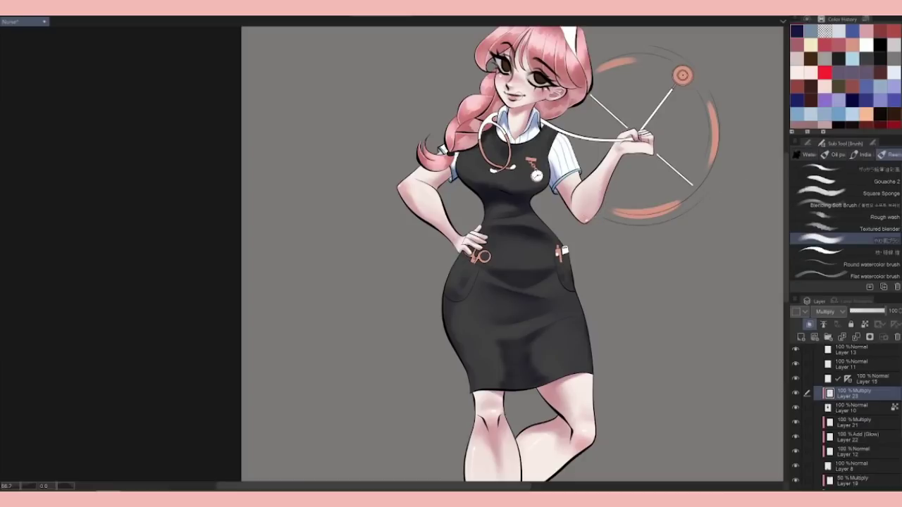
pyautogui.scroll(-1, 549, 198)
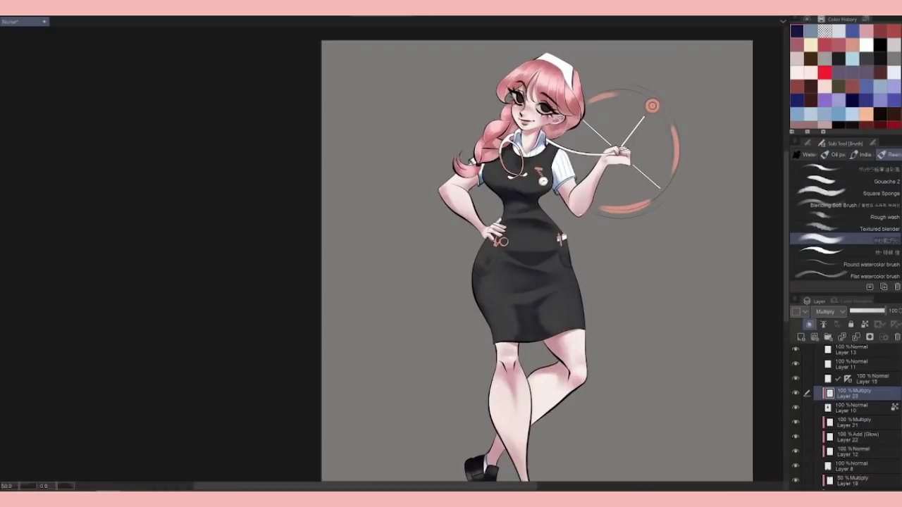
# Paint blue shadows on the nurse cap on Layer 21 with the soft brush
pyautogui.click(799, 421)
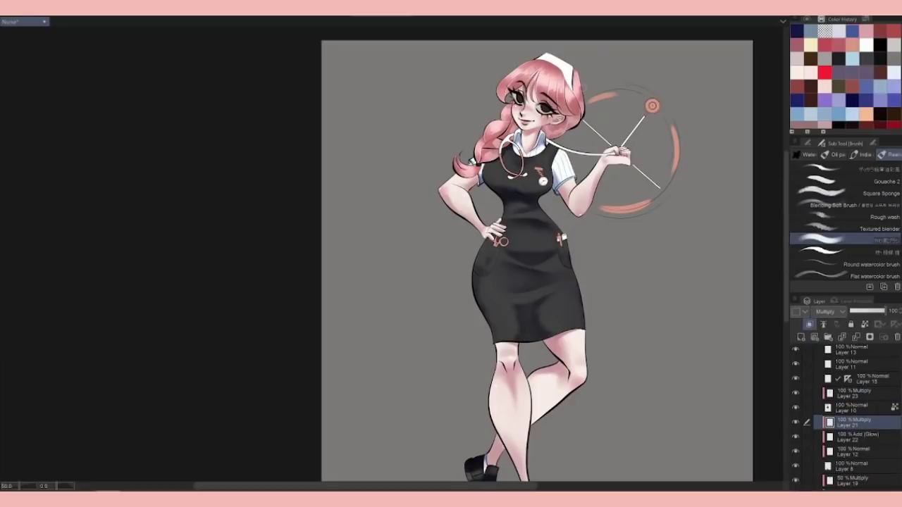
pyautogui.moveTo(570, 73); pyautogui.dragTo(569, 90)
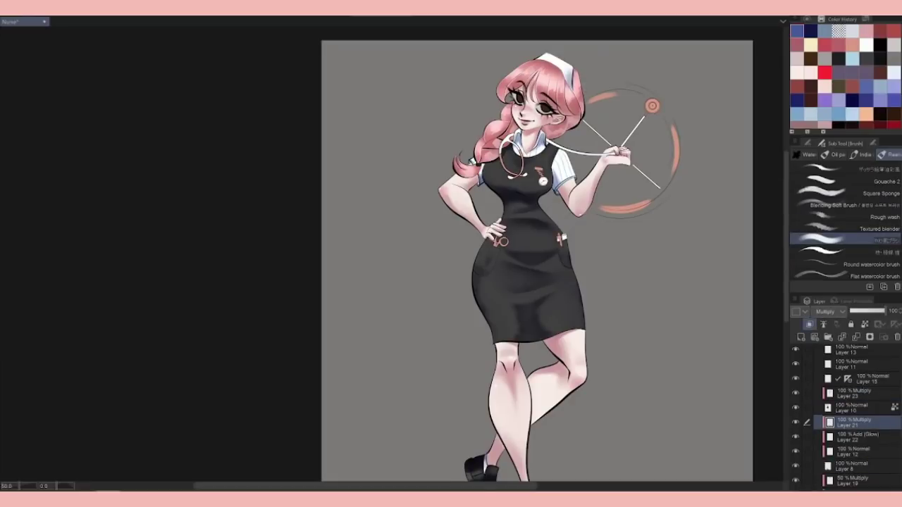
pyautogui.moveTo(547, 56); pyautogui.dragTo(549, 71)
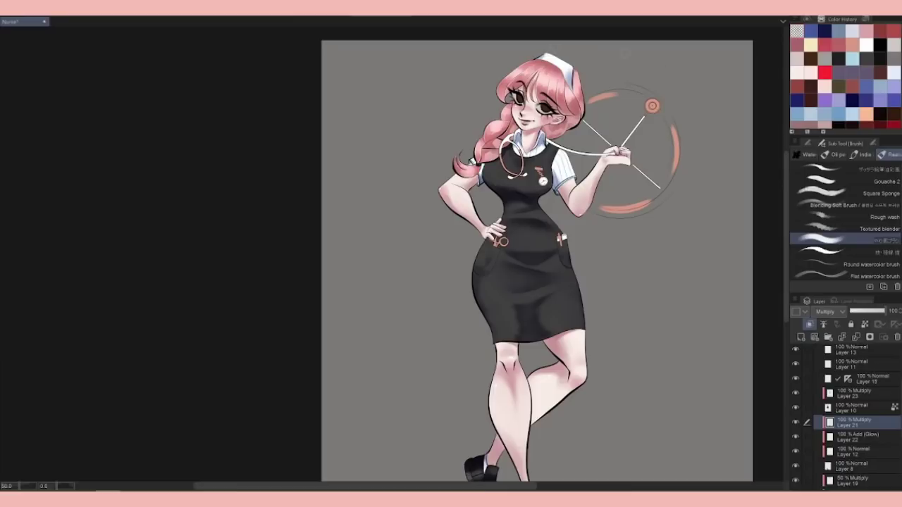
pyautogui.click(811, 31)
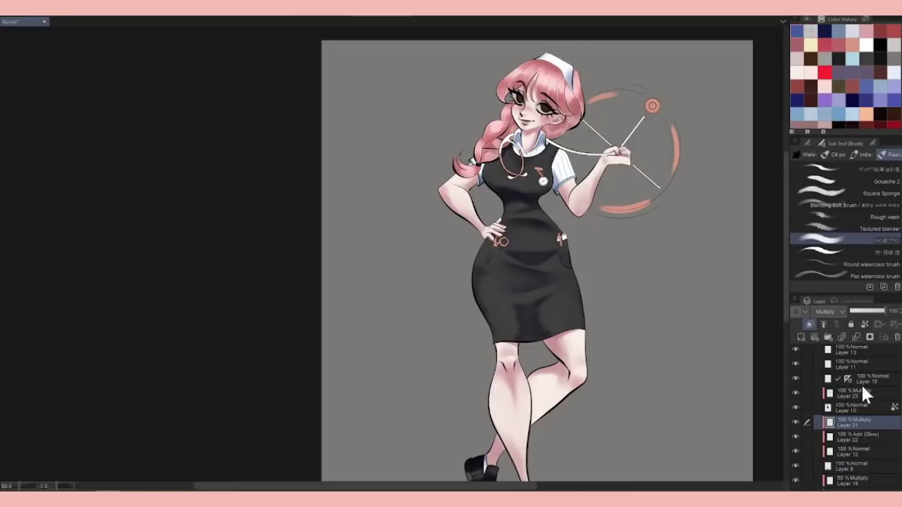
# Create clipped Layer 24 above Layer 23, airbrush soft grey highlights on the dress, and set the layer to Add (Glow)
pyautogui.scroll(1, 846, 416)
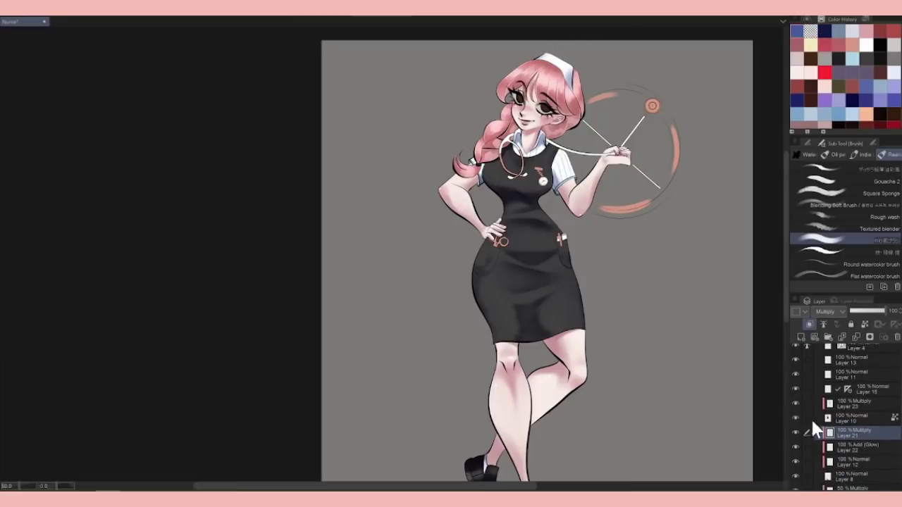
pyautogui.click(815, 407)
pyautogui.click(801, 337)
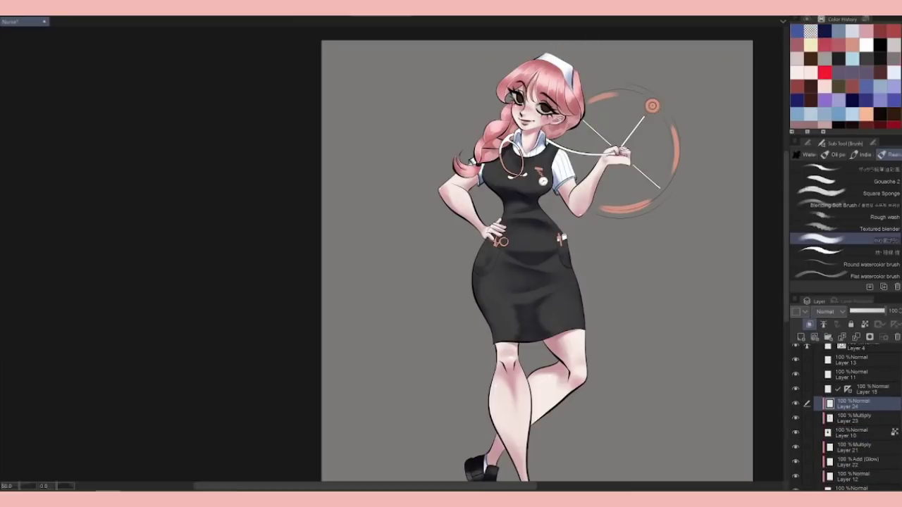
pyautogui.press('b')
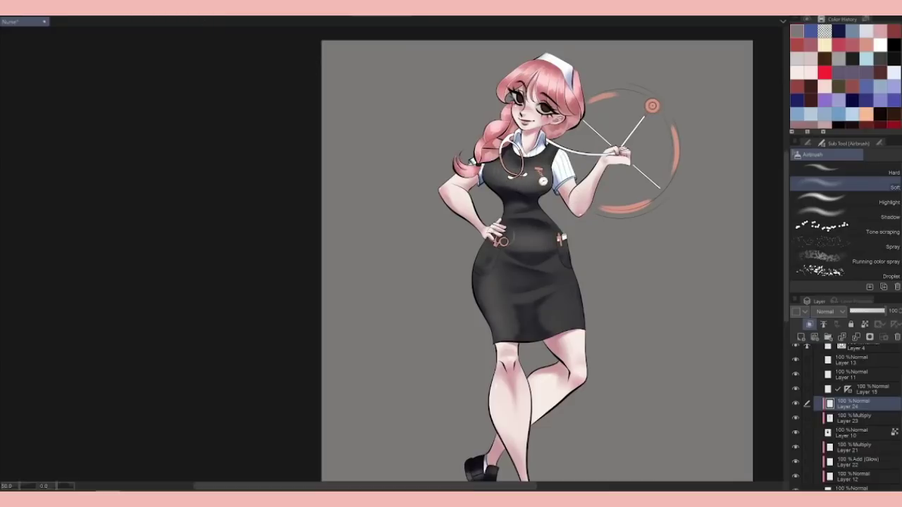
pyautogui.click(824, 310)
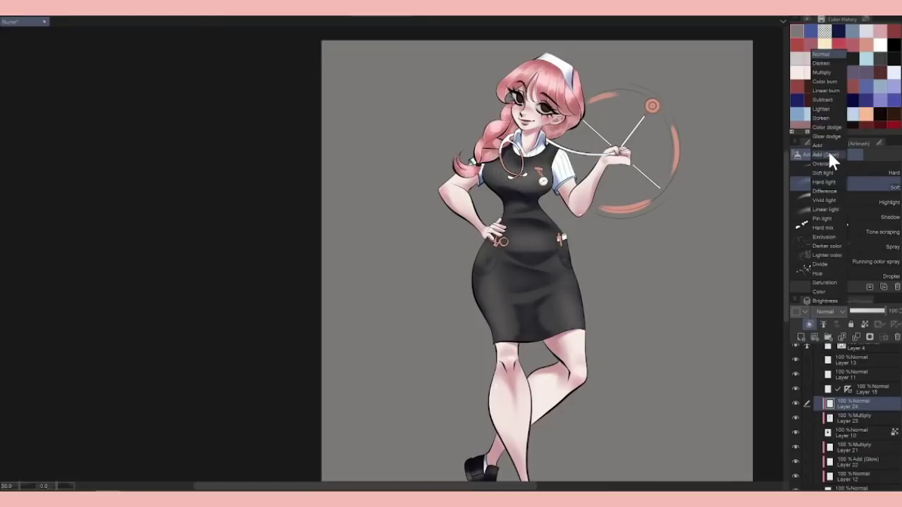
pyautogui.click(828, 149)
# Remove the highlights from the waist and skirt on Layer 24 using the Soft airbrush with transparent colour
pyautogui.press('c')
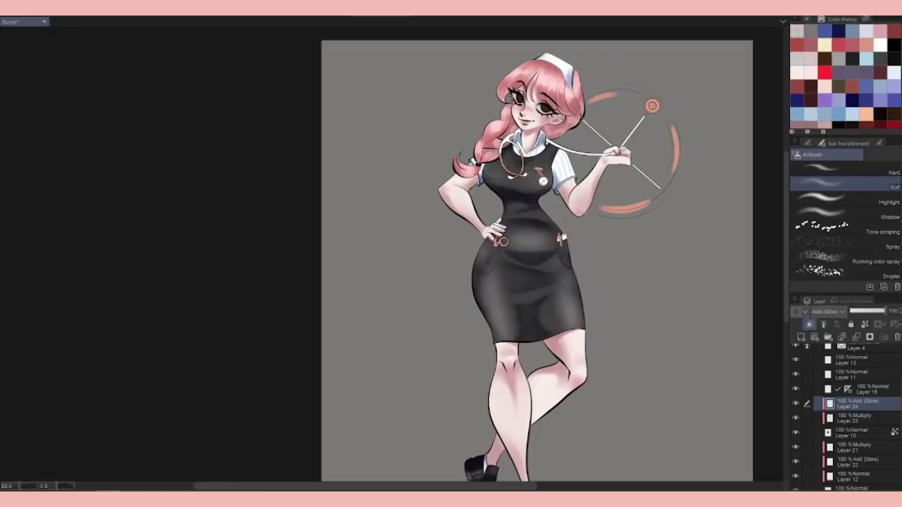
pyautogui.press('c')
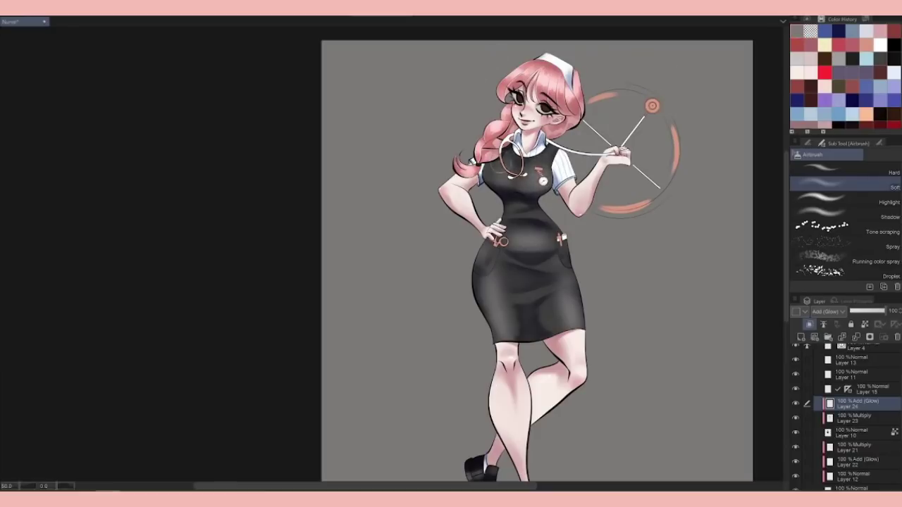
pyautogui.press('c')
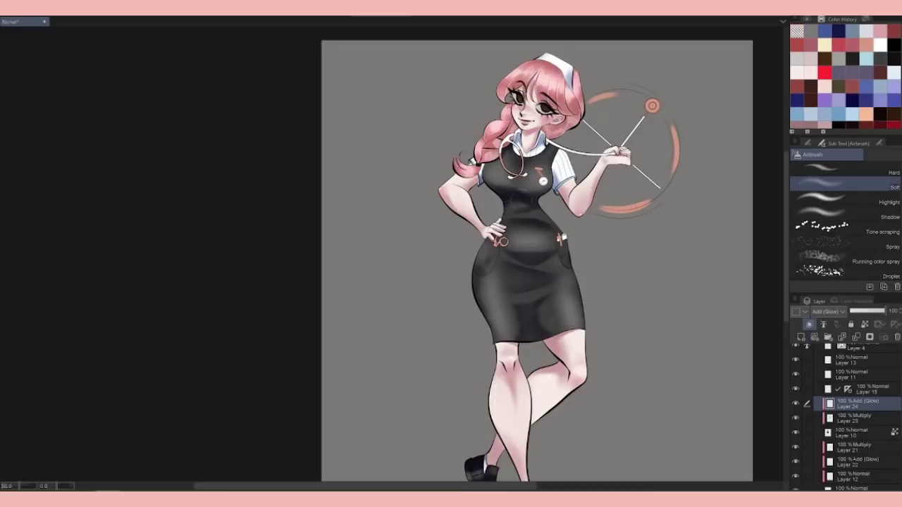
pyautogui.press('ctrl')
pyautogui.moveTo(514, 242); pyautogui.dragTo(546, 240)
pyautogui.moveTo(493, 279)
pyautogui.mouseDown()
pyautogui.moveTo(499, 339)
pyautogui.moveTo(509, 337)
pyautogui.mouseUp()
pyautogui.moveTo(560, 275); pyautogui.dragTo(581, 325)
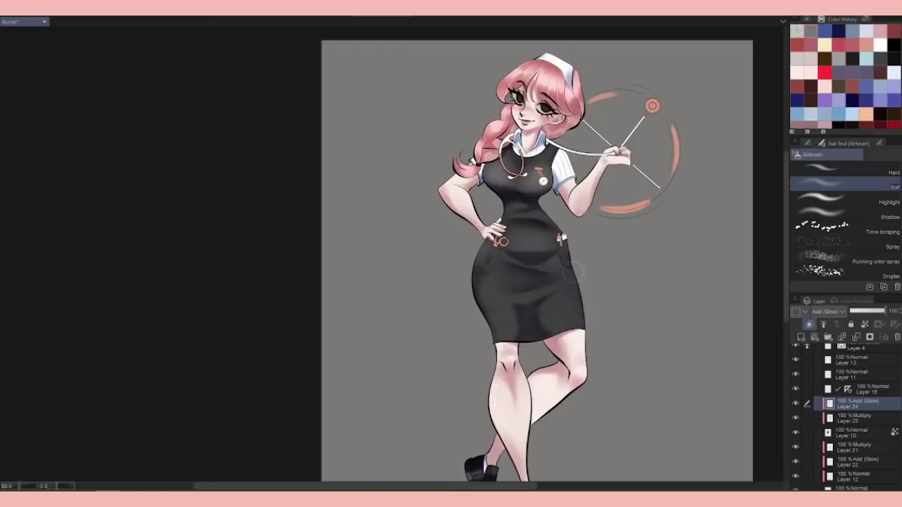
# Airbrush fresh soft grey highlights on both sides of the lower skirt on Layer 24
pyautogui.moveTo(569, 289); pyautogui.dragTo(557, 334)
pyautogui.moveTo(502, 308); pyautogui.dragTo(507, 340)
pyautogui.moveTo(493, 279); pyautogui.dragTo(494, 310)
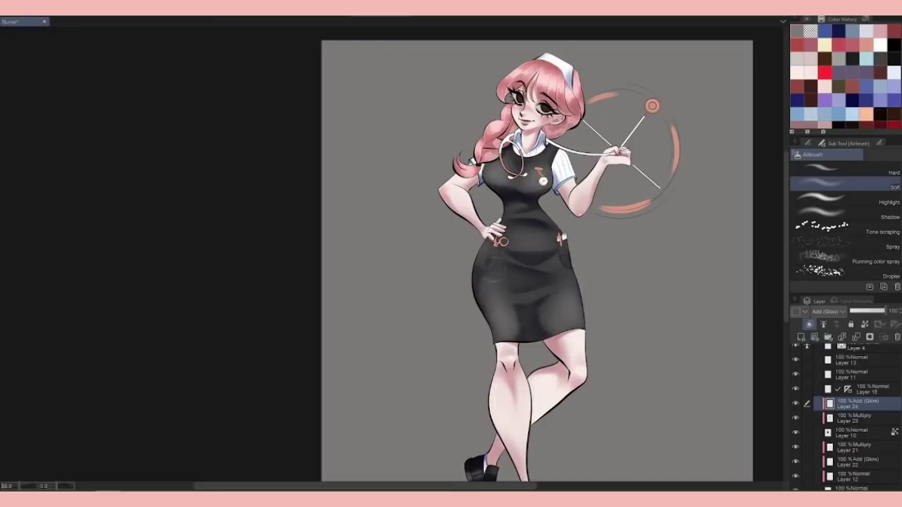
# Create clipped Layer 25 above Layer 11 and ready the soft brush with a muted pink
pyautogui.click(799, 374)
pyautogui.click(810, 325)
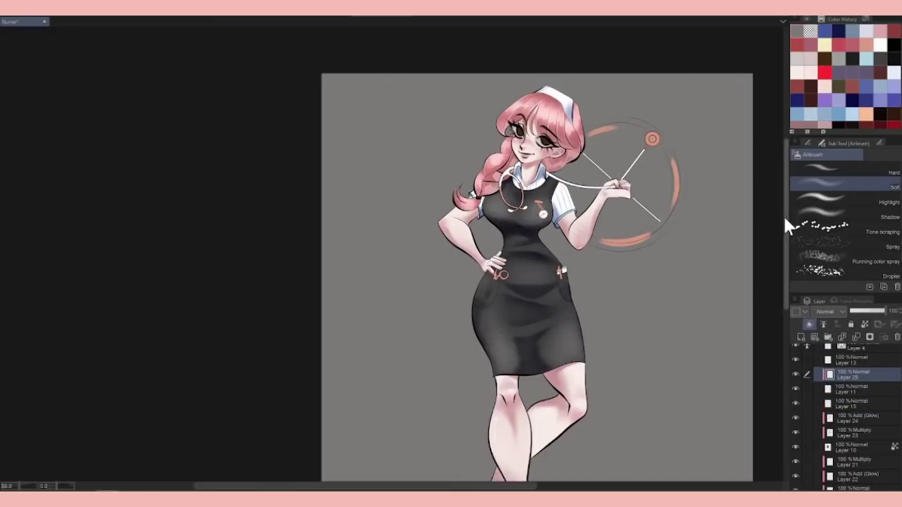
pyautogui.hotkey('ctrl', 'alt', '0')
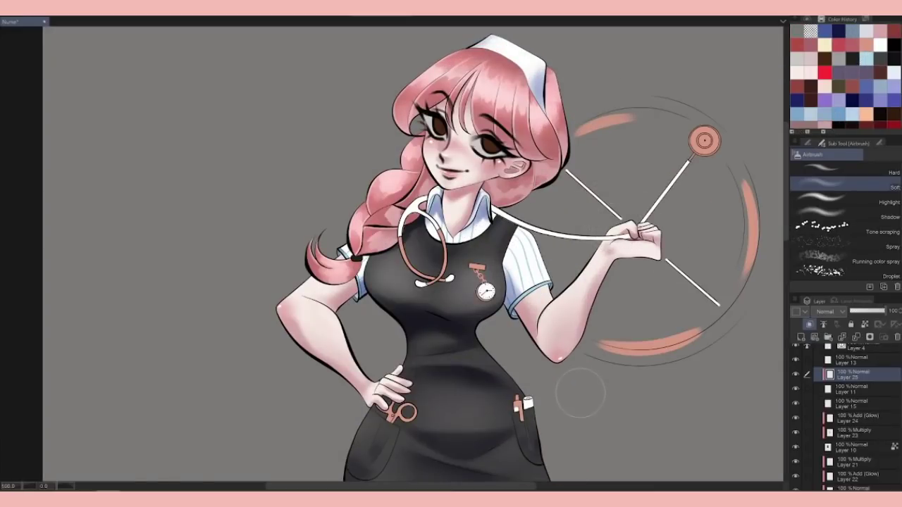
pyautogui.press('b')
pyautogui.click(421, 203)
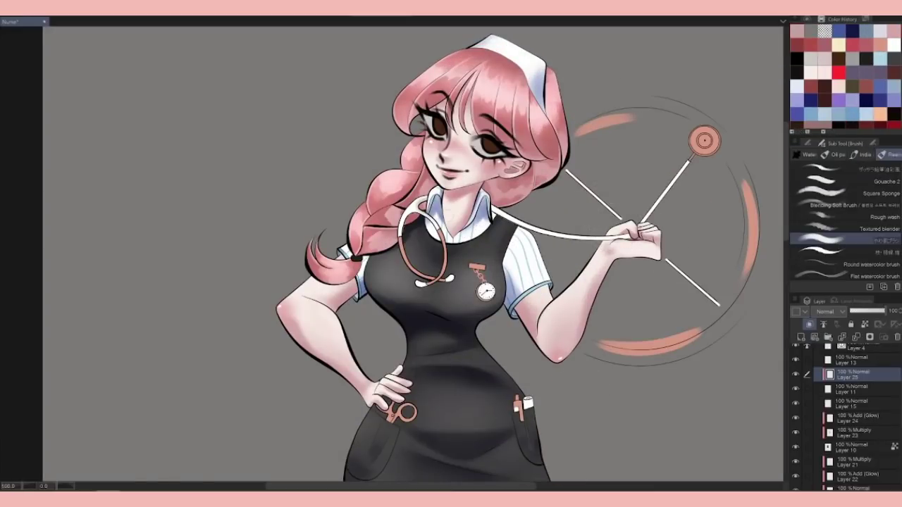
# Airbrush soft muted pink shading along the stethoscope's white tubing on Layer 25
pyautogui.scroll(2, 458, 203)
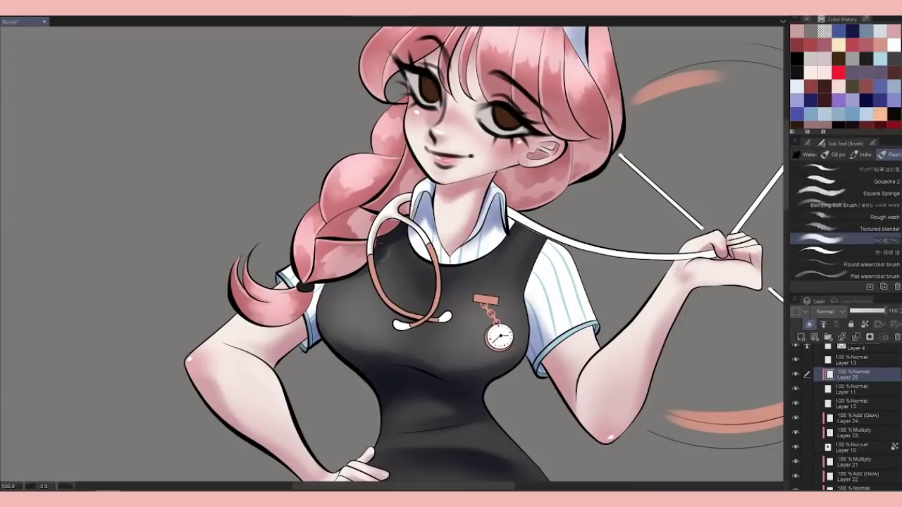
pyautogui.press('e')
pyautogui.press('e')
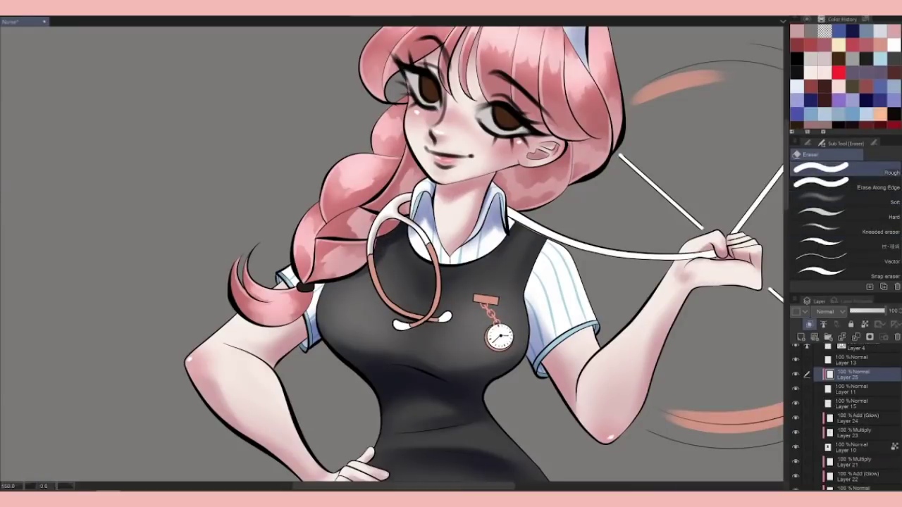
pyautogui.press('b')
pyautogui.moveTo(458, 211)
pyautogui.mouseDown()
pyautogui.moveTo(291, 146)
pyautogui.moveTo(455, 186)
pyautogui.moveTo(549, 190)
pyautogui.moveTo(476, 297)
pyautogui.mouseUp()
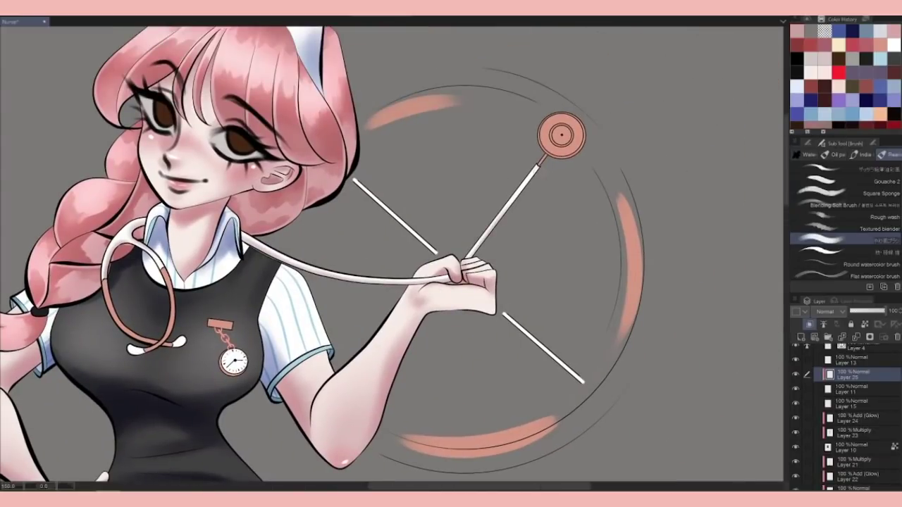
pyautogui.moveTo(269, 253)
pyautogui.mouseDown()
pyautogui.moveTo(314, 272)
pyautogui.moveTo(422, 285)
pyautogui.moveTo(496, 254)
pyautogui.mouseUp()
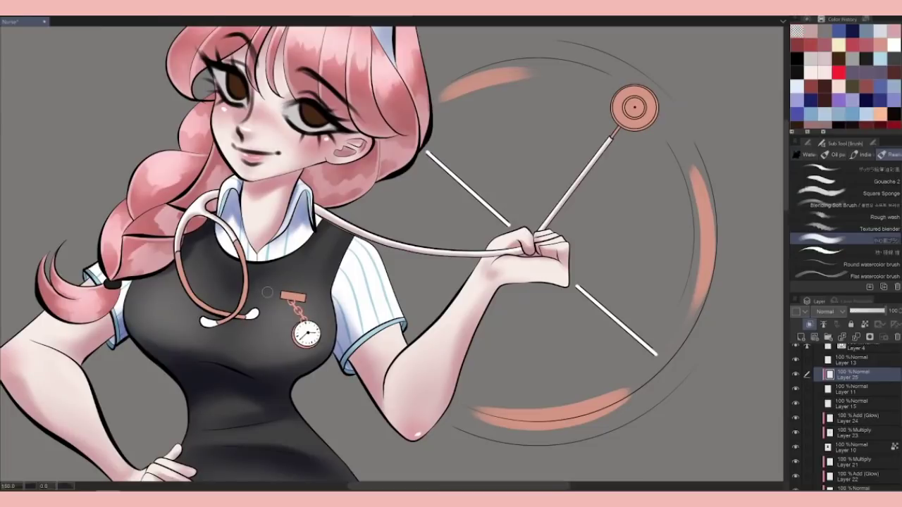
# Create a clipped layer above Layer 25 and paint dark red shading on the stethoscope's chest piece with Gouache 2
pyautogui.click(813, 336)
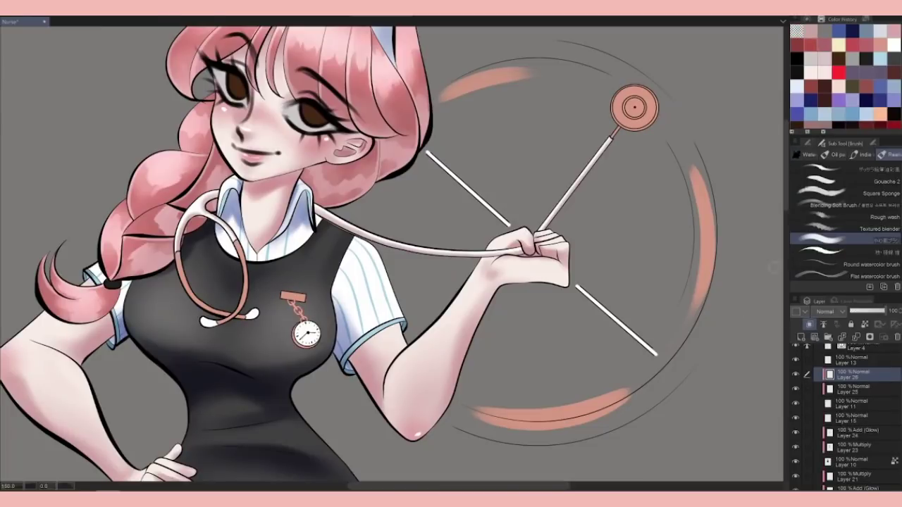
pyautogui.click(845, 181)
pyautogui.scroll(2, 395, 253)
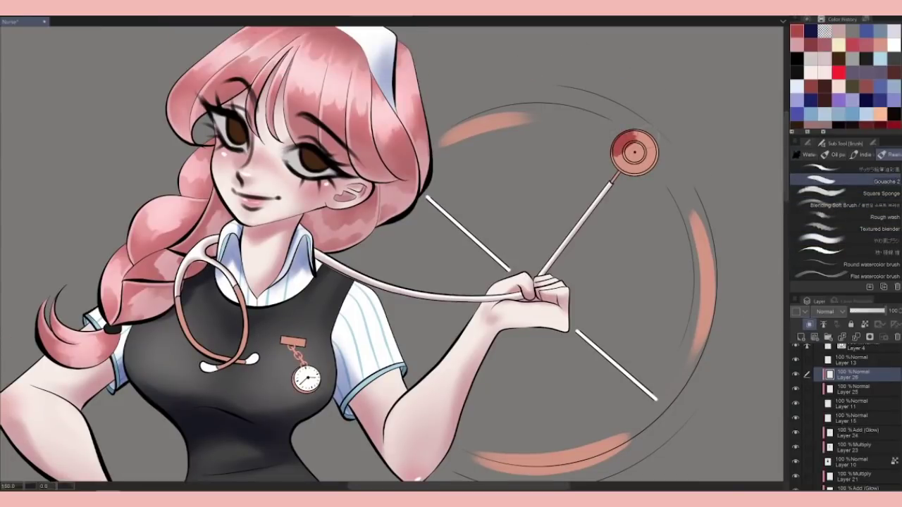
pyautogui.hotkey('ctrl', 'z')
pyautogui.hotkey('ctrl', 'z')
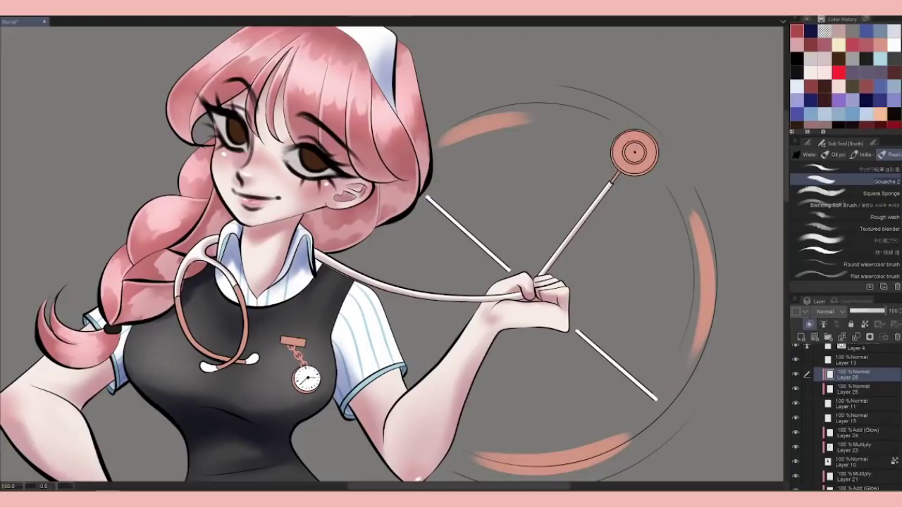
pyautogui.hotkey('ctrl', 'y')
pyautogui.hotkey('ctrl', 'y')
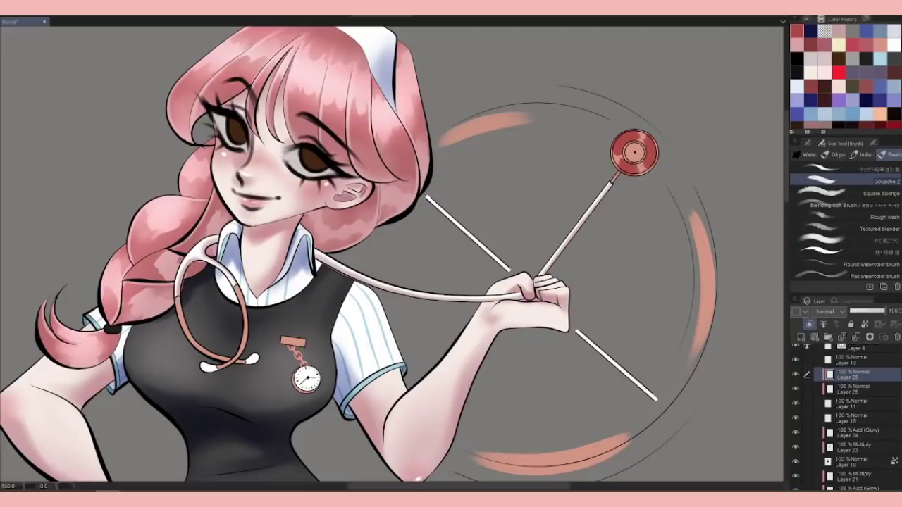
pyautogui.hotkey('ctrl', 'z')
pyautogui.hotkey('ctrl', 'z')
pyautogui.hotkey('ctrl', 'y')
pyautogui.hotkey('ctrl', 'y')
# Soften the red shading on the chest piece and its stem using the soft brush with transparent colour
pyautogui.moveTo(244, 314); pyautogui.dragTo(345, 281)
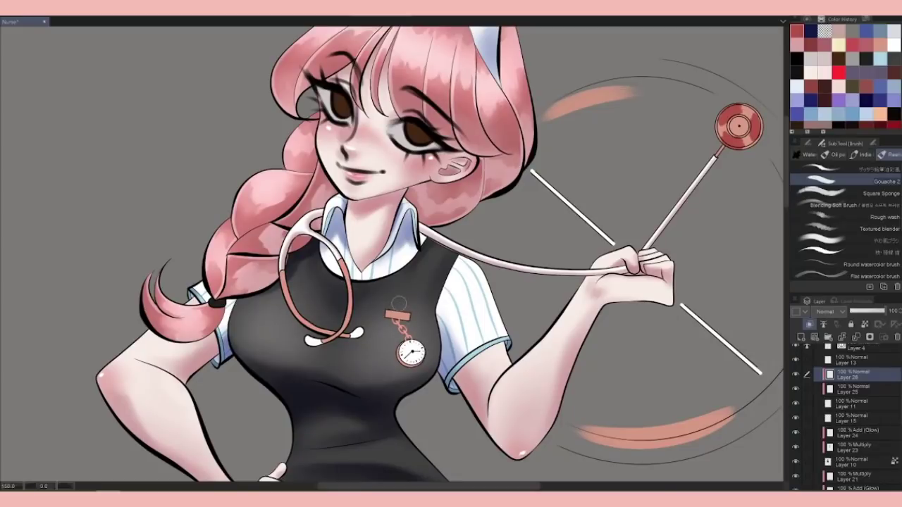
pyautogui.moveTo(399, 303); pyautogui.dragTo(264, 335)
pyautogui.scroll(2, 553, 286)
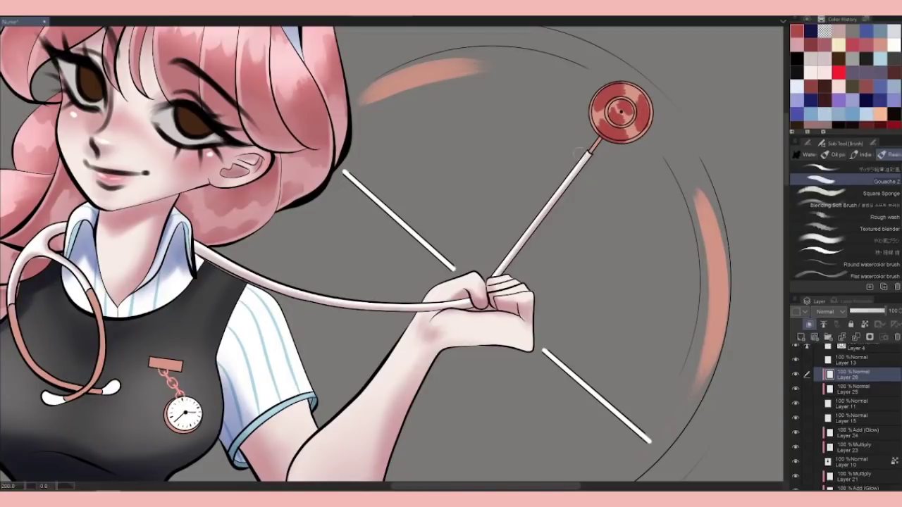
pyautogui.click(845, 241)
pyautogui.press('ctrl')
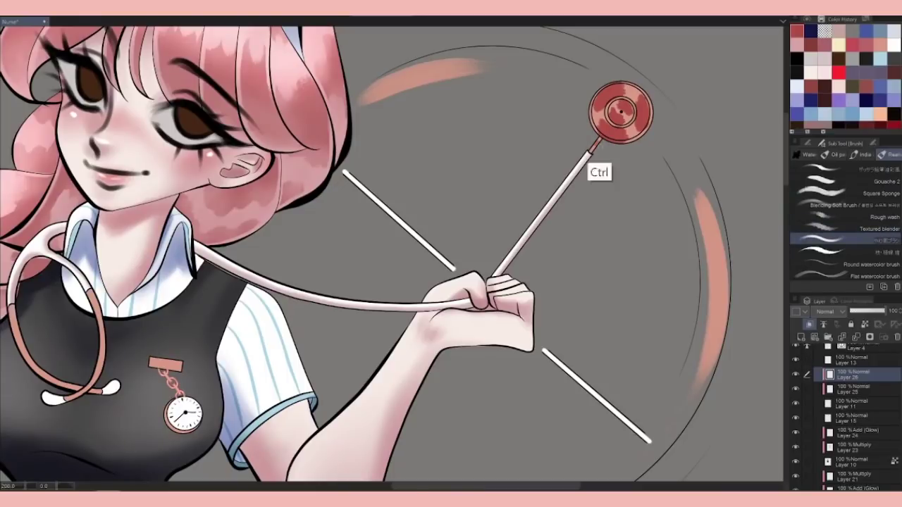
pyautogui.press('c')
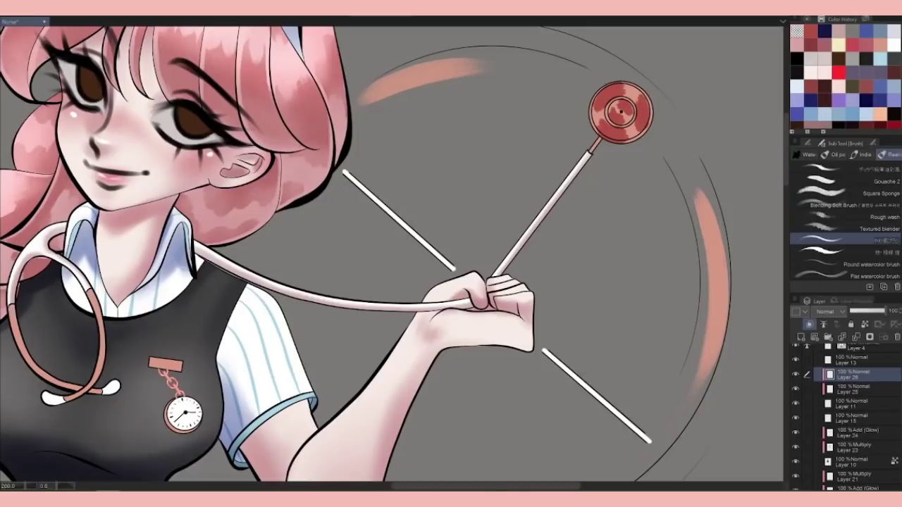
# Paint dark red shading patches along the stethoscope's looped ear tubes with Gouache 2
pyautogui.click(846, 182)
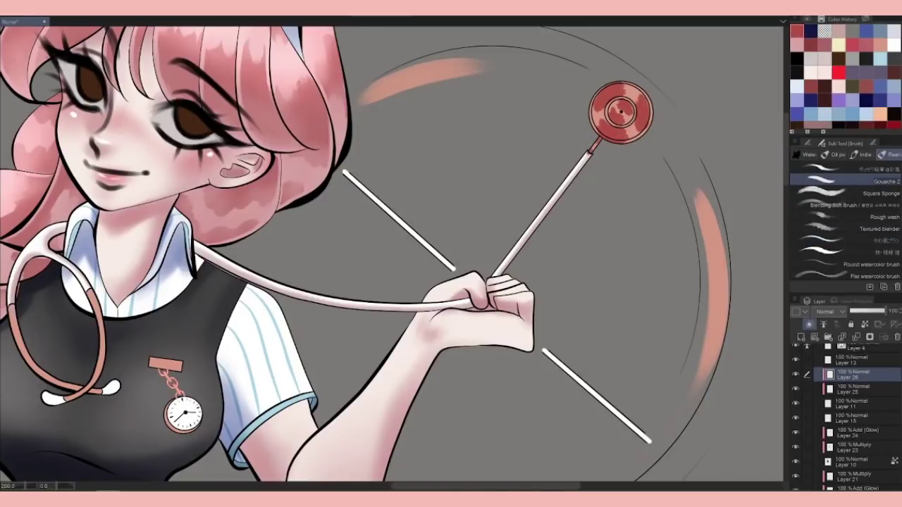
pyautogui.moveTo(423, 317); pyautogui.dragTo(772, 229)
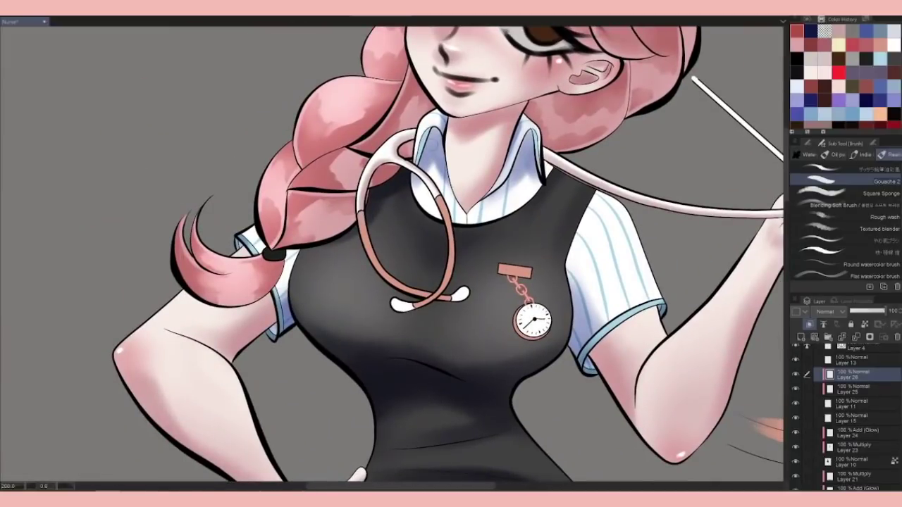
pyautogui.moveTo(367, 219)
pyautogui.mouseDown()
pyautogui.moveTo(361, 240)
pyautogui.moveTo(369, 254)
pyautogui.moveTo(426, 285)
pyautogui.mouseUp()
pyautogui.moveTo(442, 201); pyautogui.dragTo(451, 253)
pyautogui.moveTo(448, 260)
pyautogui.mouseDown()
pyautogui.moveTo(426, 301)
pyautogui.moveTo(444, 280)
pyautogui.moveTo(416, 290)
pyautogui.mouseUp()
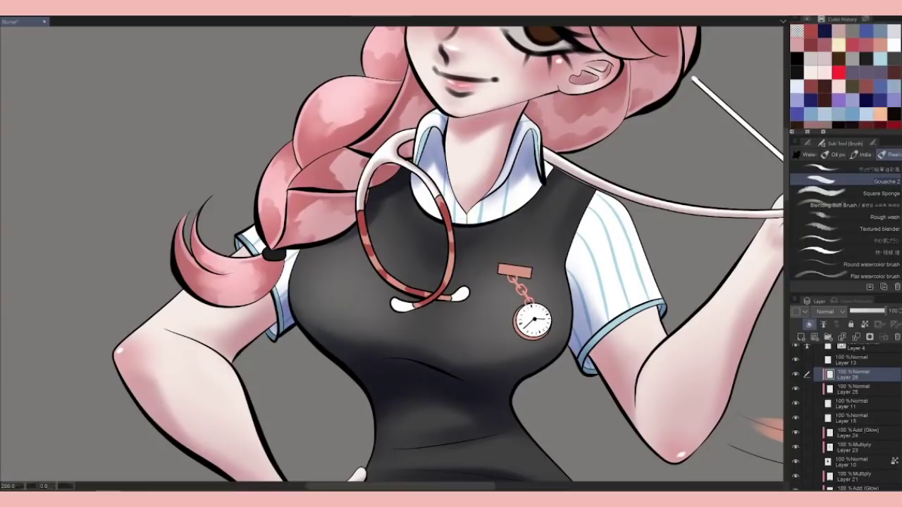
# Paint dark red shading on the fob watch's name bar with the Gouache 2 brush
pyautogui.hotkey('ctrl', '0')
pyautogui.scroll(5, 423, 254)
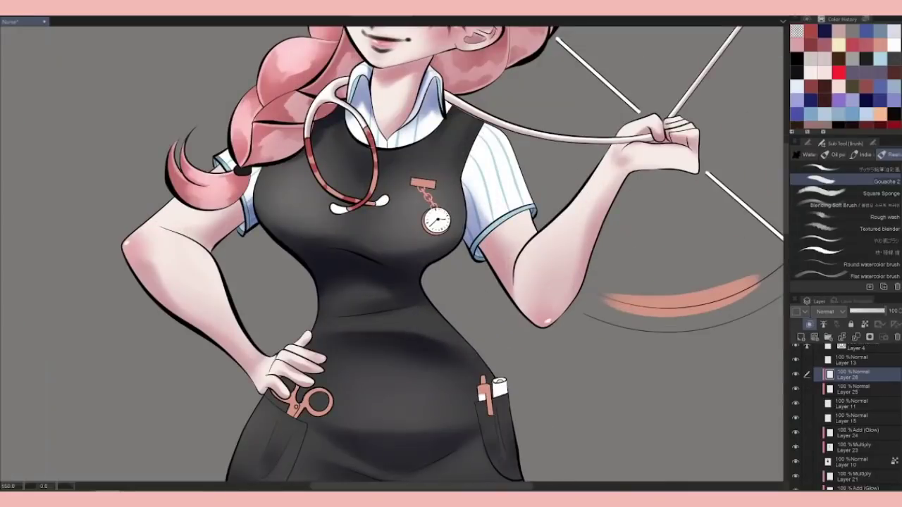
pyautogui.moveTo(423, 253); pyautogui.dragTo(456, 292)
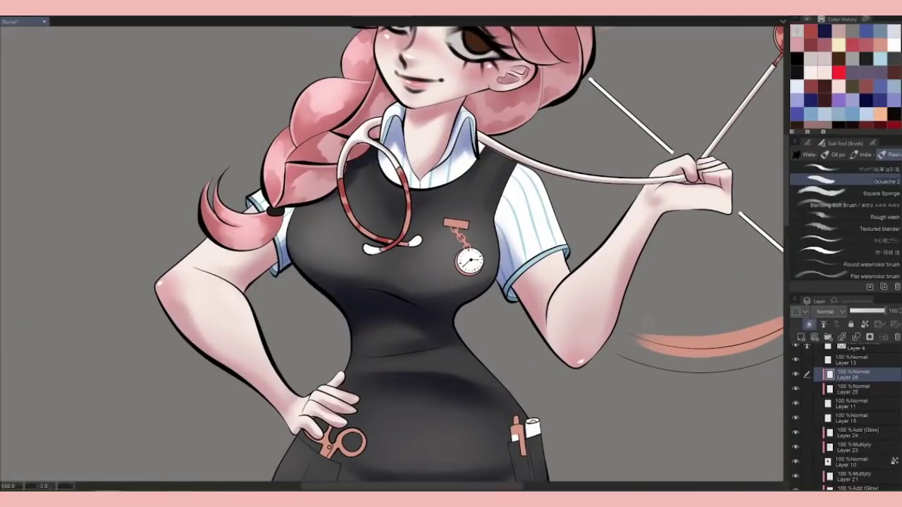
pyautogui.scroll(-2, 392, 254)
pyautogui.hotkey('ctrl', '0')
pyautogui.scroll(5, 392, 254)
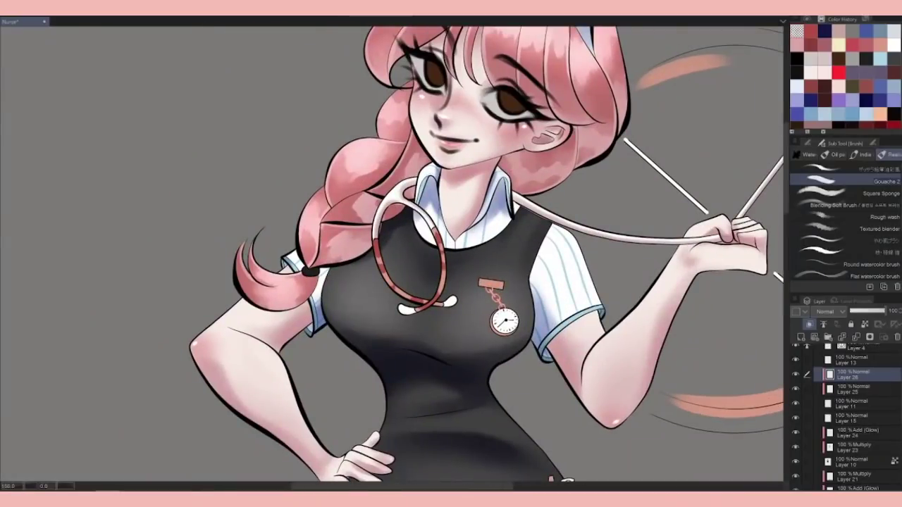
pyautogui.moveTo(479, 282); pyautogui.dragTo(503, 285)
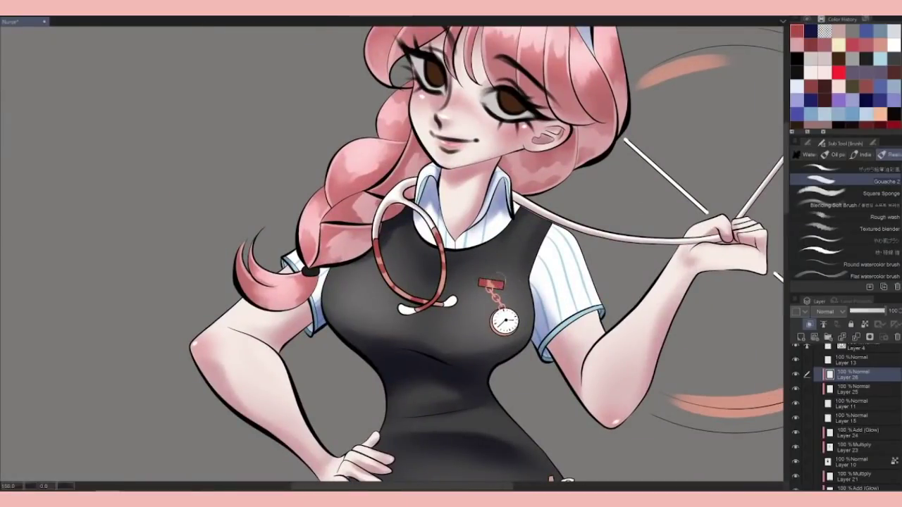
pyautogui.scroll(2, 504, 321)
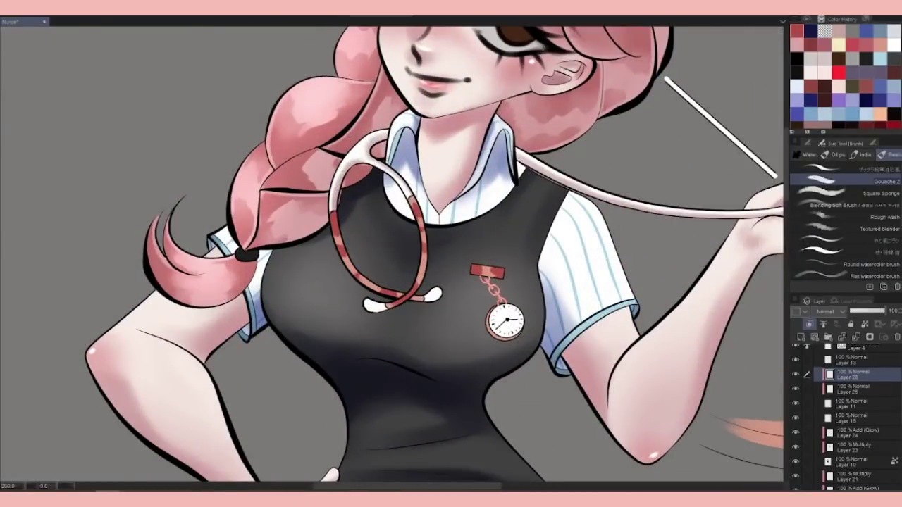
# Shade the fob watch's face with the Blending Soft Brush and darken its rim with Gouache 2
pyautogui.click(846, 205)
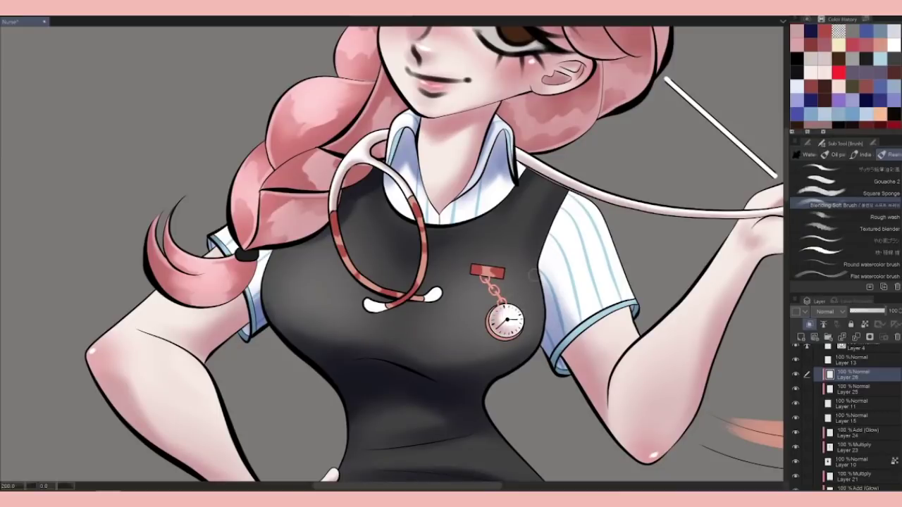
pyautogui.moveTo(501, 329); pyautogui.dragTo(507, 322)
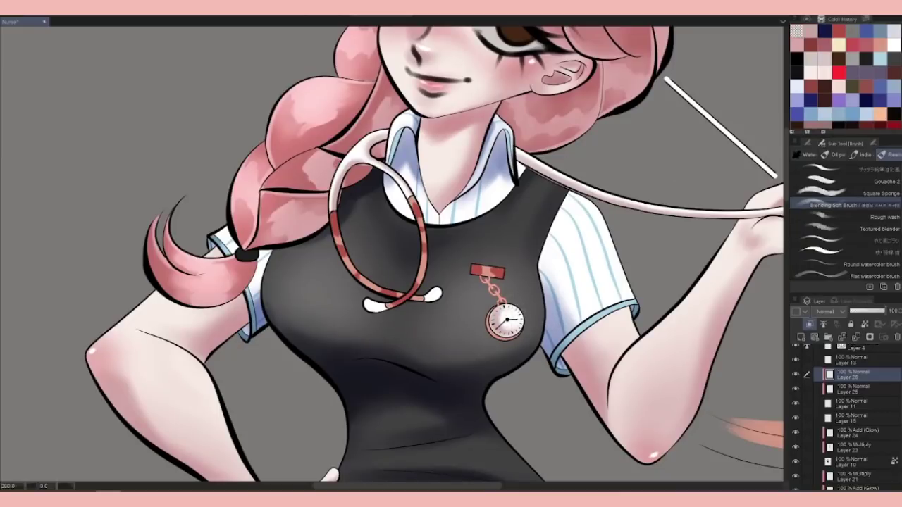
pyautogui.click(842, 180)
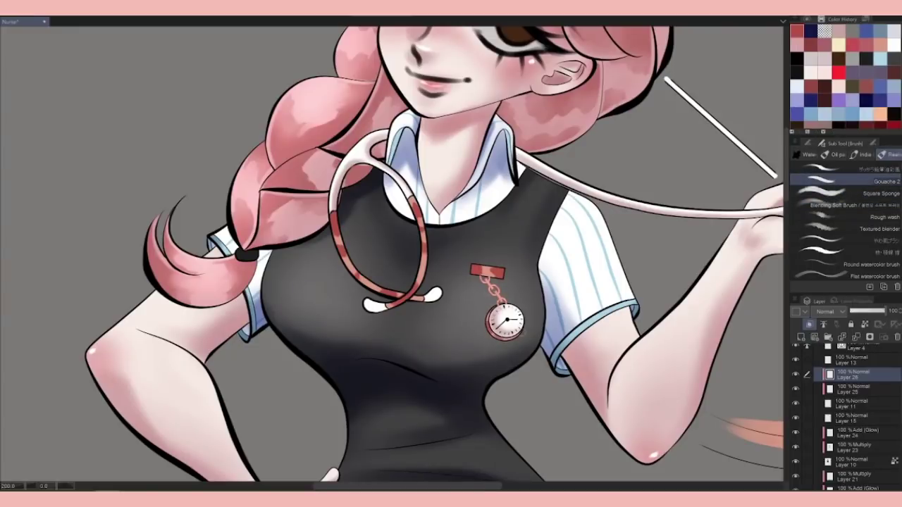
pyautogui.scroll(-4, 557, 392)
pyautogui.scroll(3, 557, 393)
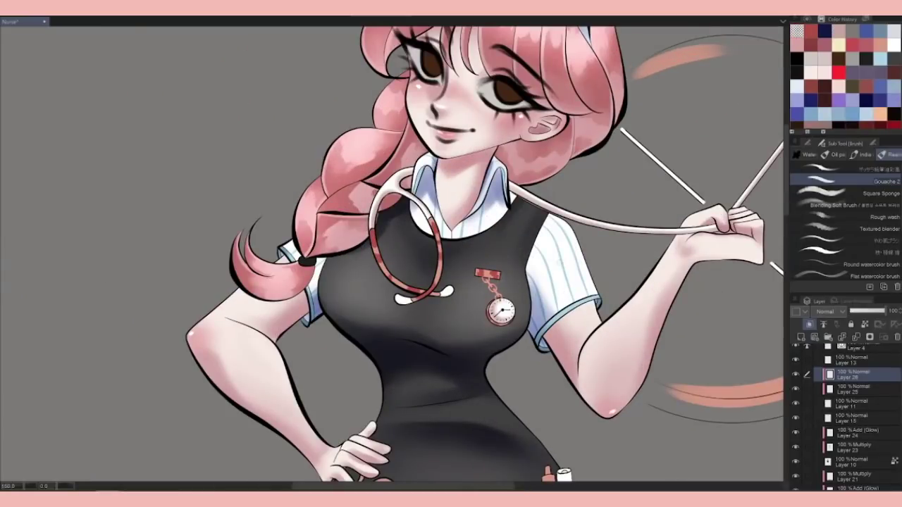
# Softly shade the stethoscope's white ear tips with the Blending Soft Brush and clean up with transparent colour
pyautogui.scroll(-3, 557, 393)
pyautogui.scroll(3, 557, 393)
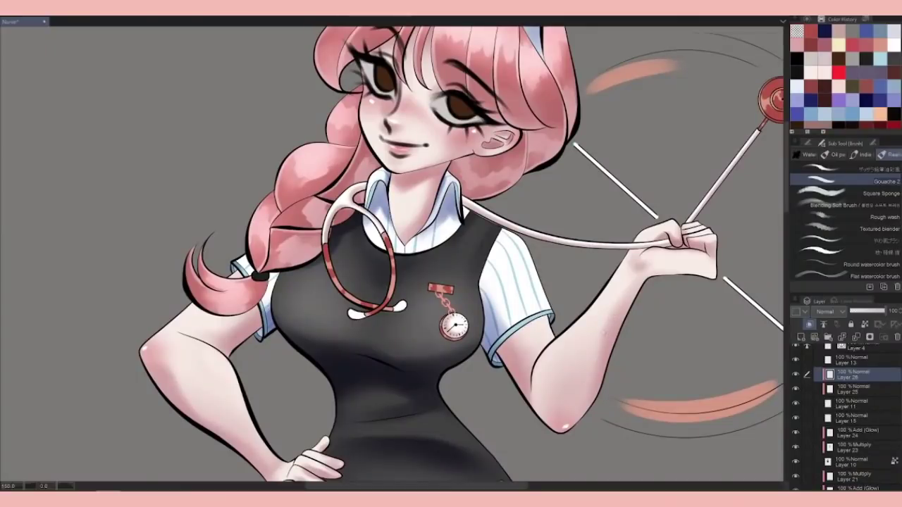
pyautogui.click(876, 206)
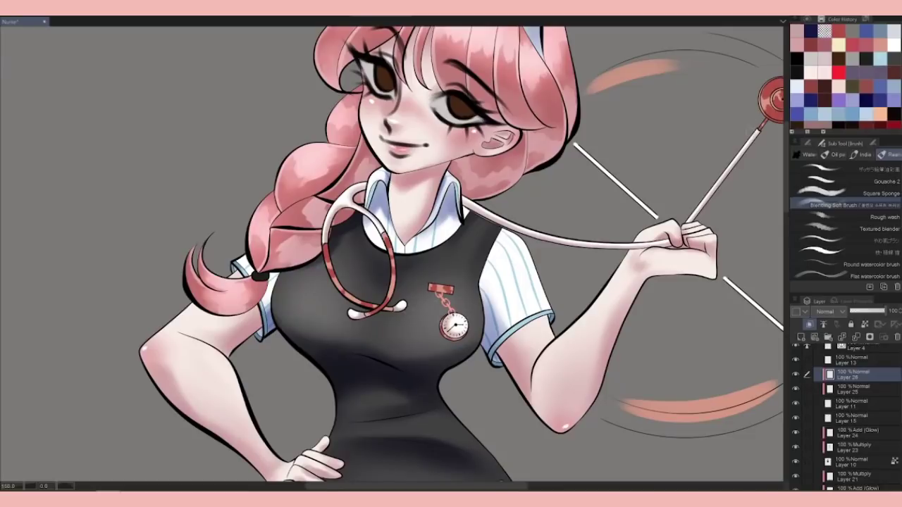
pyautogui.click(824, 32)
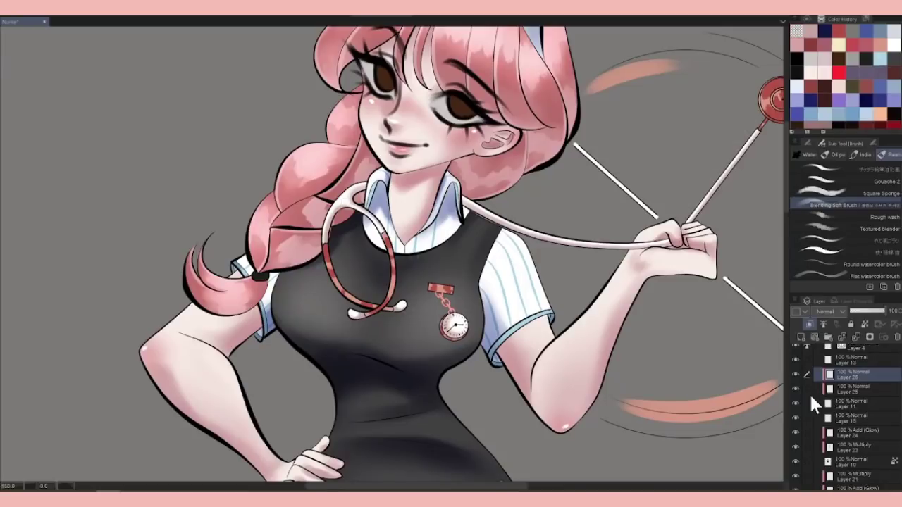
# Merge the red shading layer into Layer 25 and set a new clipped layer above it to Add (Glow)
pyautogui.click(855, 337)
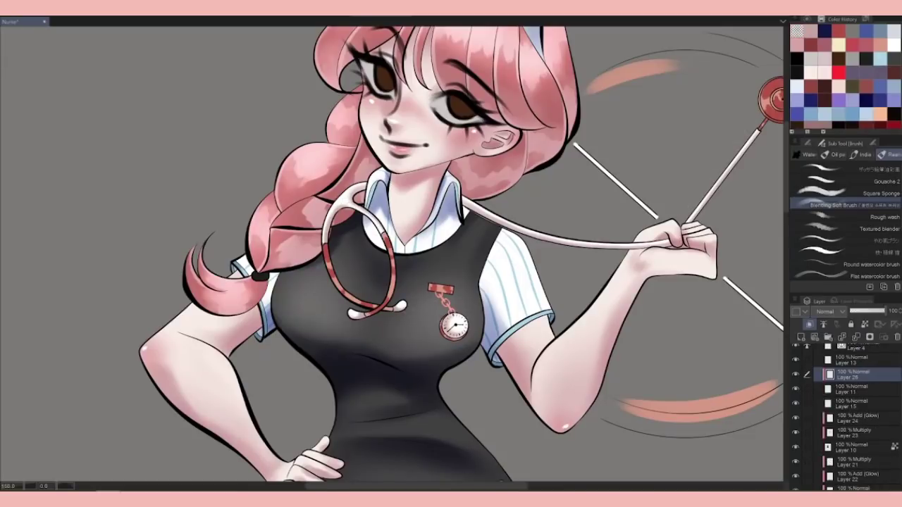
pyautogui.keyDown('alt'); pyautogui.click(403, 256); pyautogui.keyUp('alt')
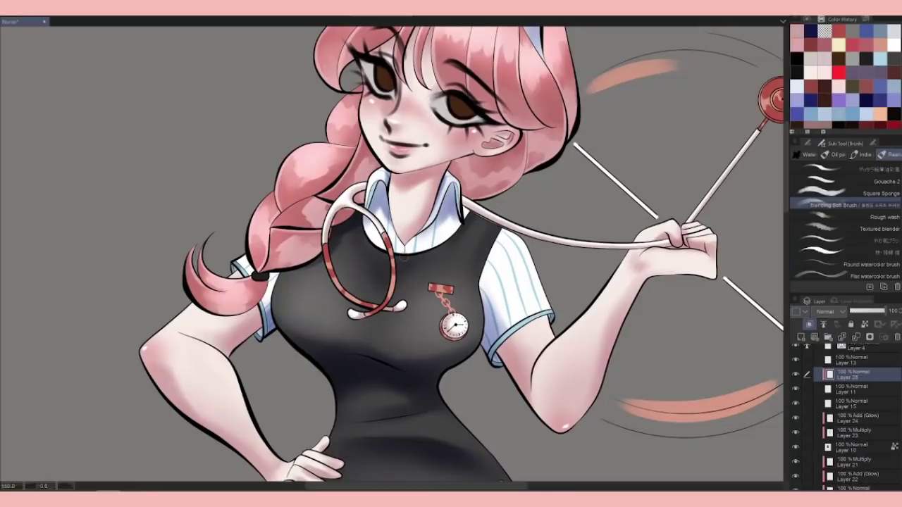
pyautogui.hotkey('ctrl', 'z')
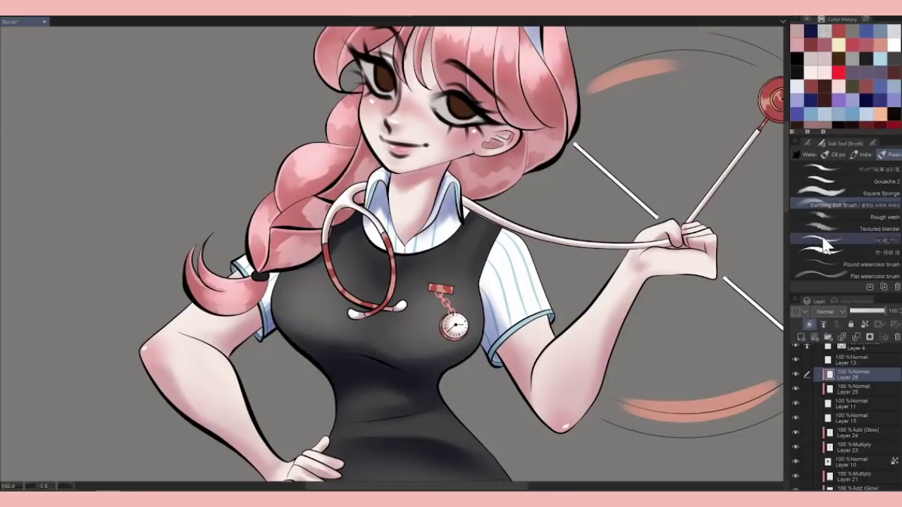
pyautogui.click(823, 311)
pyautogui.click(824, 155)
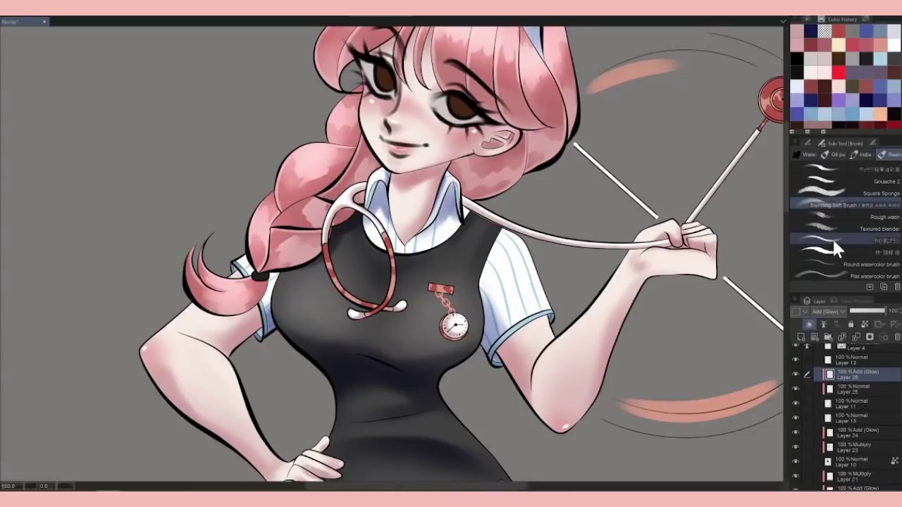
# Paint Square Sponge glow highlights on the chest piece and fob watch, and move the Add (Glow) layer below Layer 25
pyautogui.click(865, 193)
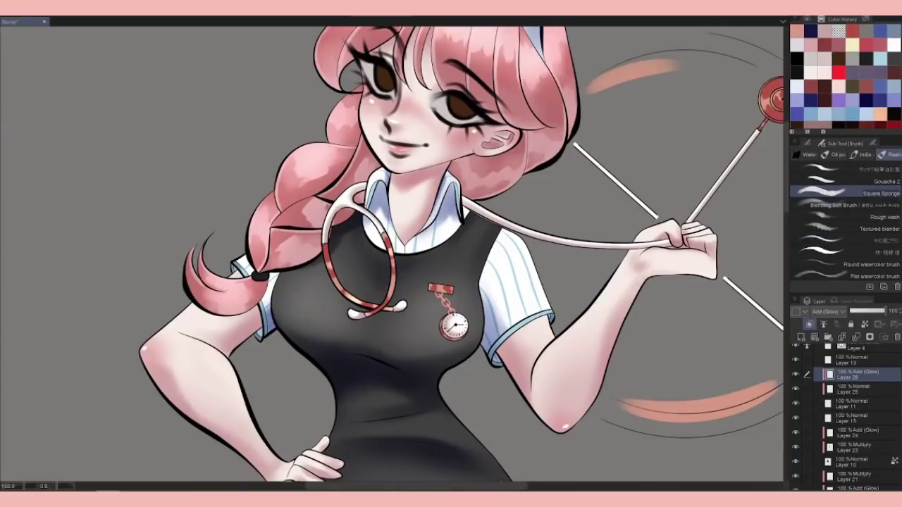
pyautogui.moveTo(543, 339); pyautogui.dragTo(384, 413)
pyautogui.moveTo(853, 374); pyautogui.dragTo(856, 391)
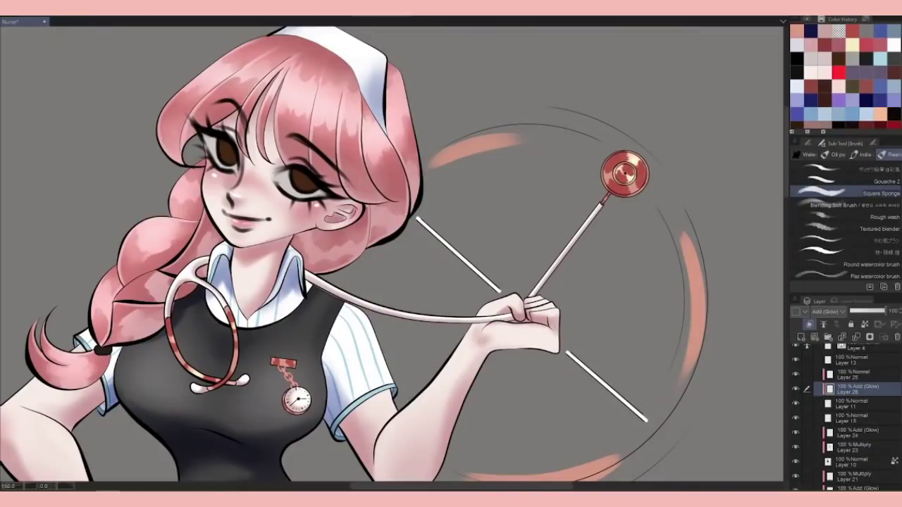
pyautogui.moveTo(170, 341); pyautogui.dragTo(307, 332)
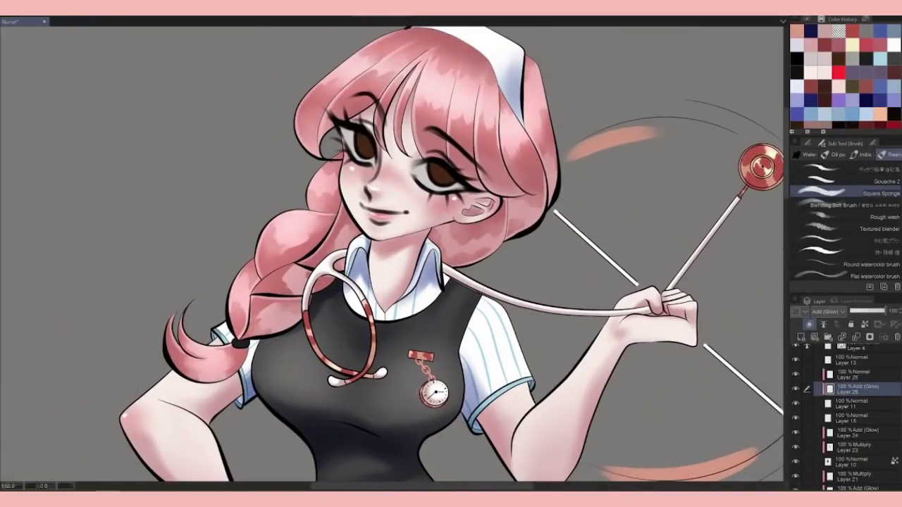
pyautogui.moveTo(494, 355); pyautogui.dragTo(495, 263)
pyautogui.scroll(-4, 451, 282)
pyautogui.scroll(3, 451, 282)
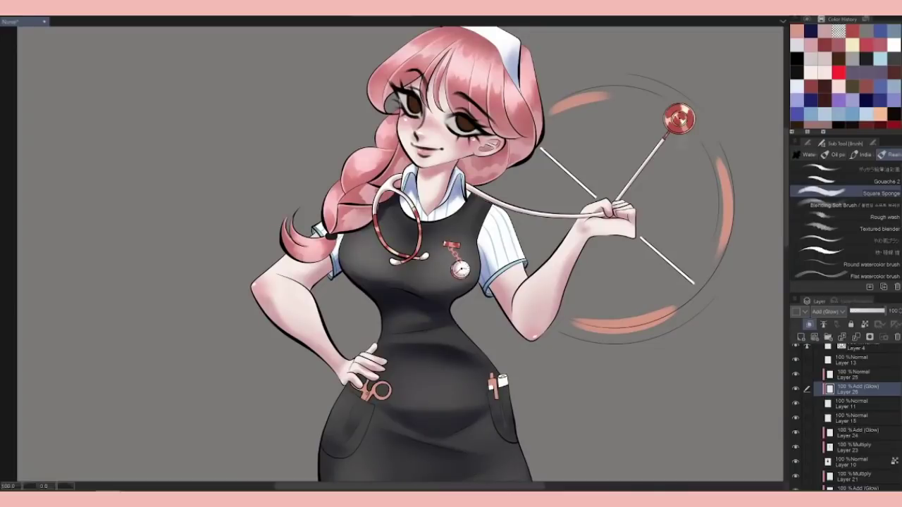
# Paint red shading on the scissors at the hip with Gouache 2 on Layer 25
pyautogui.moveTo(667, 121); pyautogui.dragTo(720, 8)
pyautogui.hotkey('alt', ']')
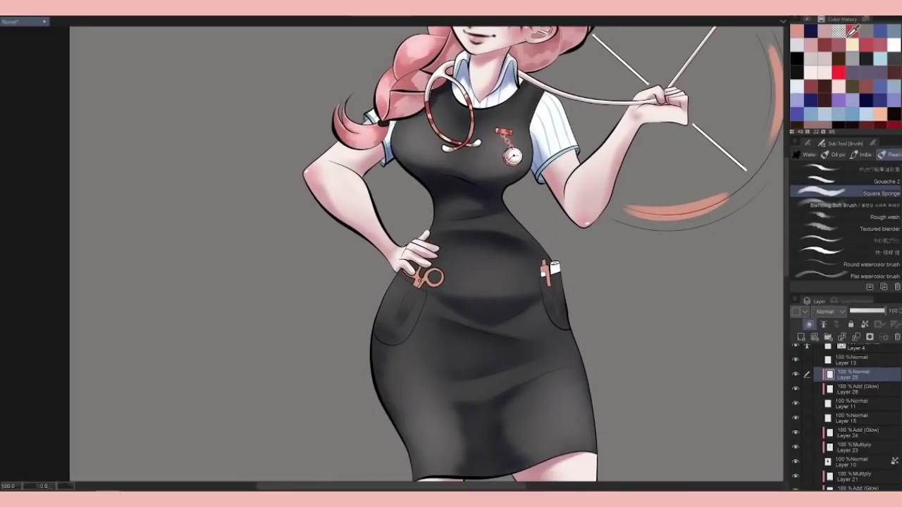
pyautogui.hscroll(-2, 522, 248)
pyautogui.scroll(2, 521, 250)
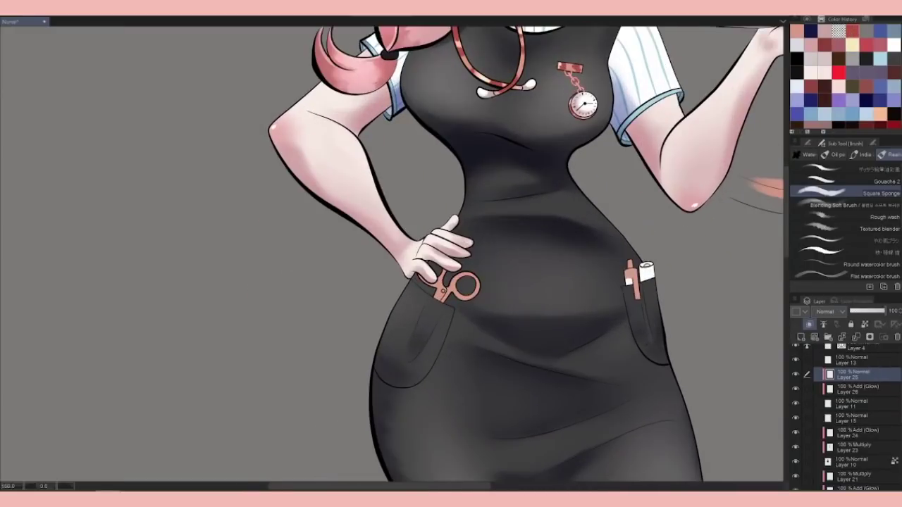
pyautogui.click(821, 180)
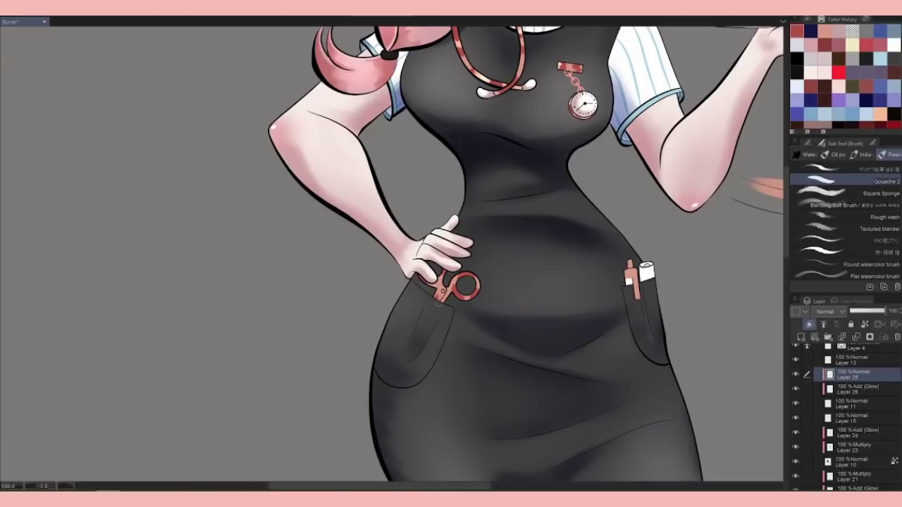
# Add soft glow highlights to the scissors with the Blending Soft Brush on the Add (Glow) layer
pyautogui.click(856, 389)
pyautogui.click(839, 205)
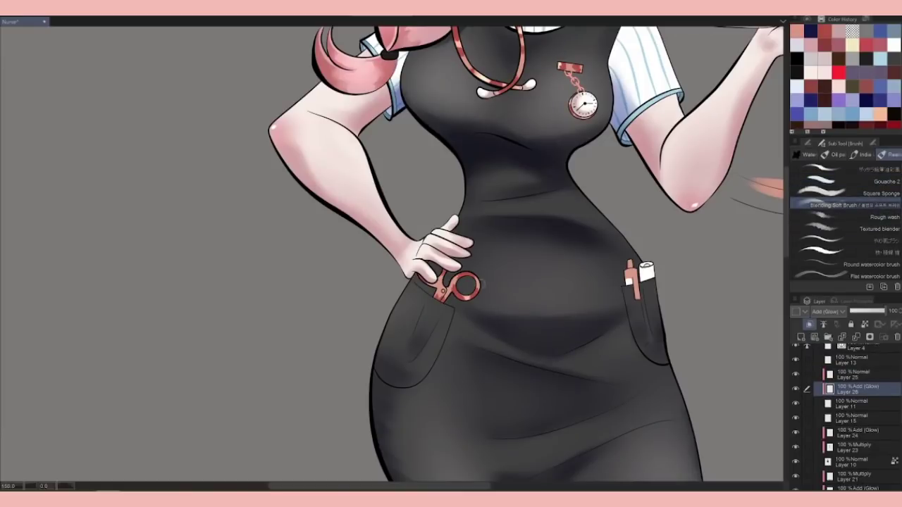
pyautogui.moveTo(451, 283)
pyautogui.mouseDown()
pyautogui.moveTo(441, 293)
pyautogui.moveTo(433, 280)
pyautogui.moveTo(437, 292)
pyautogui.mouseUp()
pyautogui.scroll(-5, 435, 377)
pyautogui.scroll(4, 435, 377)
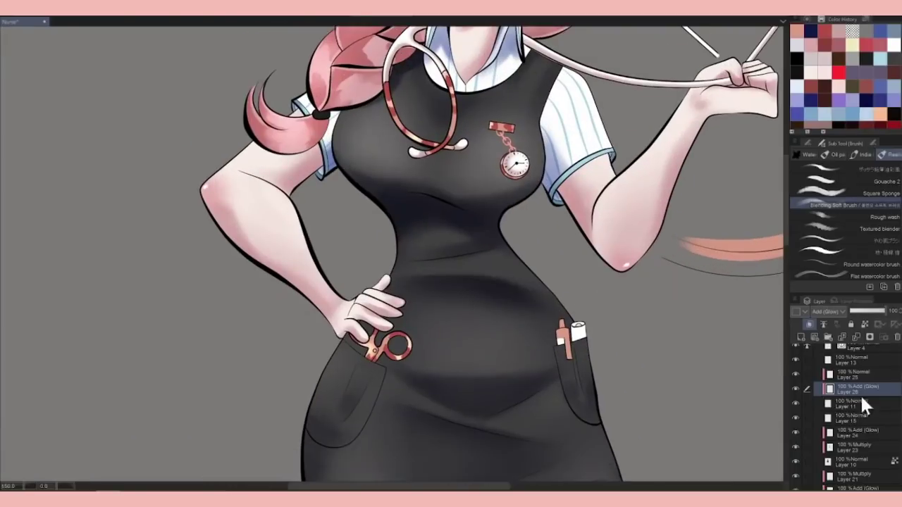
# Refine the stethoscope tubing's shading on Layer 25 with Gouache 2, sampling the red from the tubing
pyautogui.click(856, 374)
pyautogui.click(885, 185)
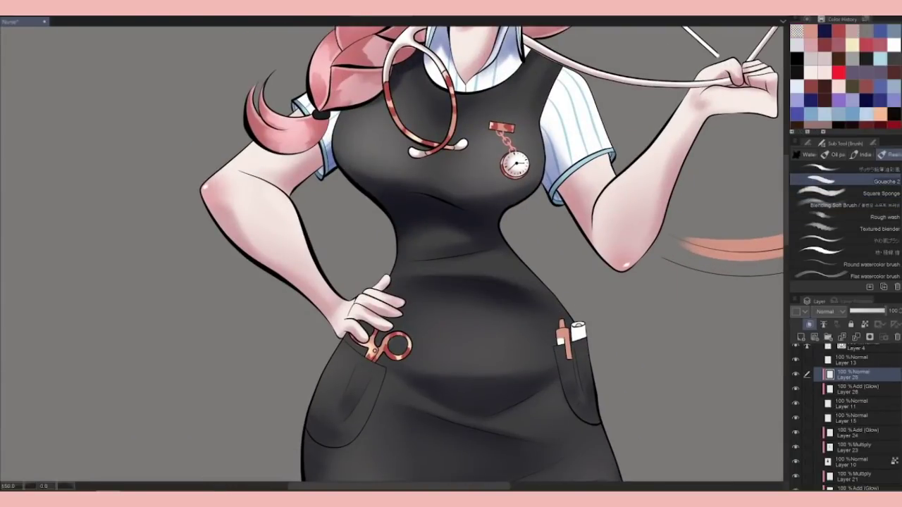
pyautogui.scroll(-4, 451, 352)
pyautogui.scroll(3, 451, 352)
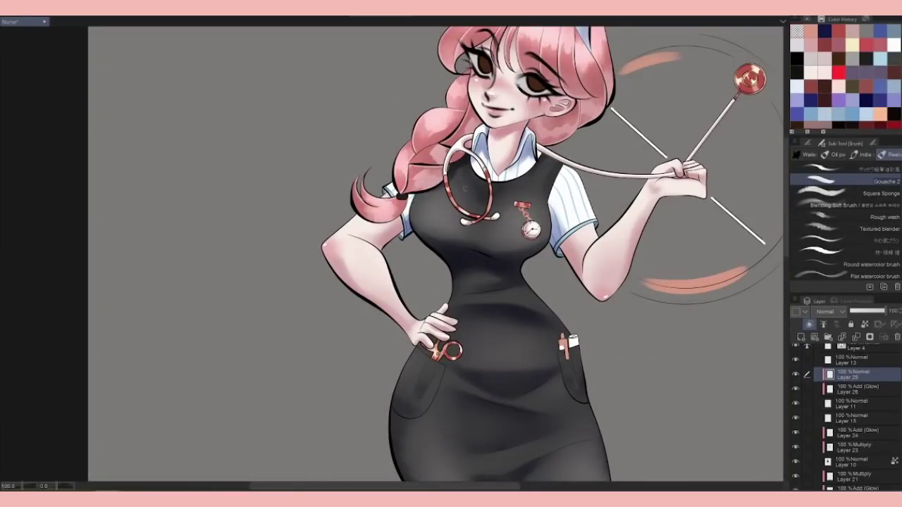
pyautogui.keyDown('alt'); pyautogui.click(448, 189); pyautogui.keyUp('alt')
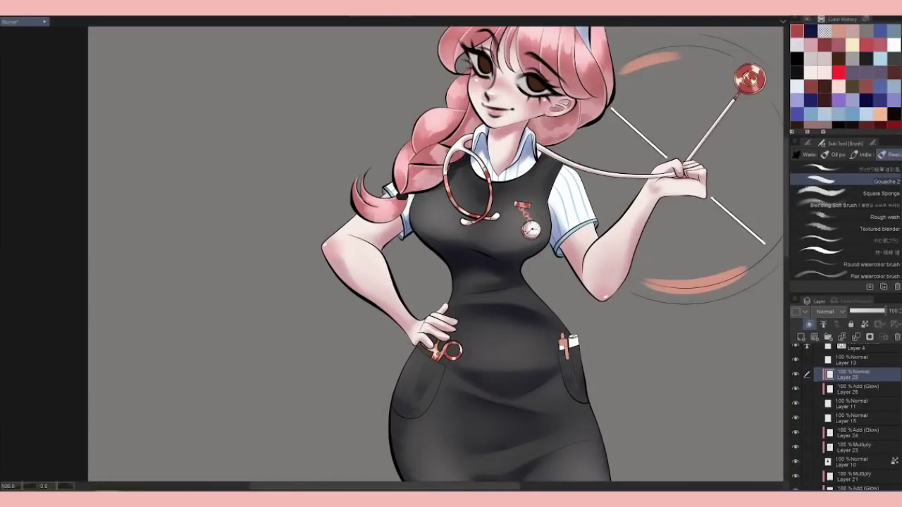
pyautogui.scroll(-3, 435, 254)
pyautogui.scroll(1, 436, 253)
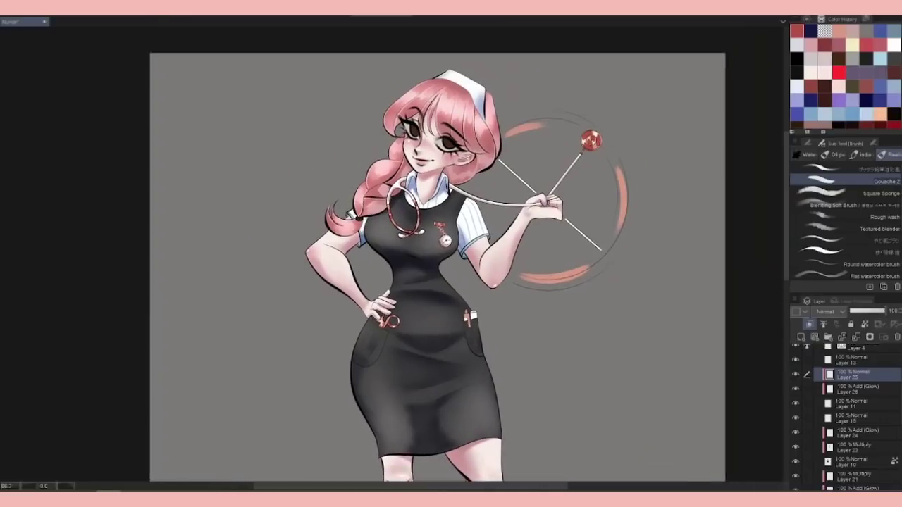
# Shade the pen in the dress pocket red on Layer 25, using the Blending Soft Brush and Gouache 2
pyautogui.scroll(3, 451, 296)
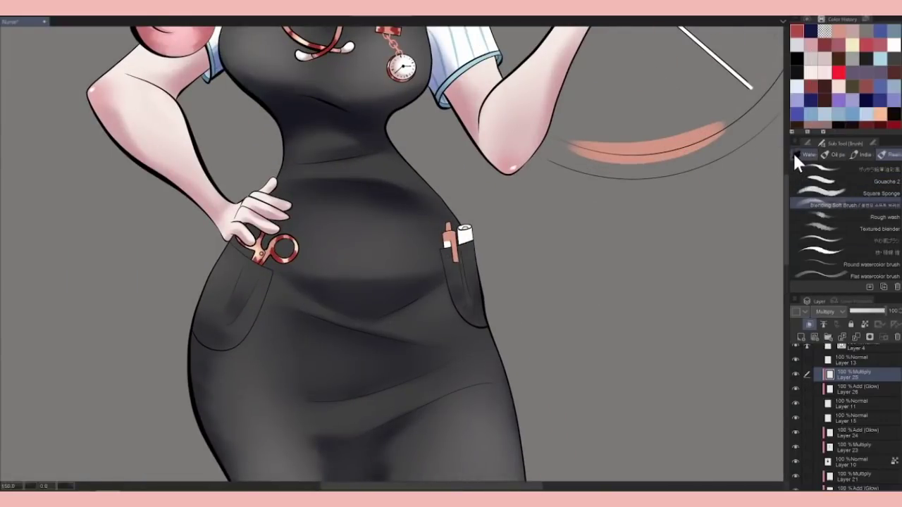
pyautogui.click(880, 200)
pyautogui.click(878, 204)
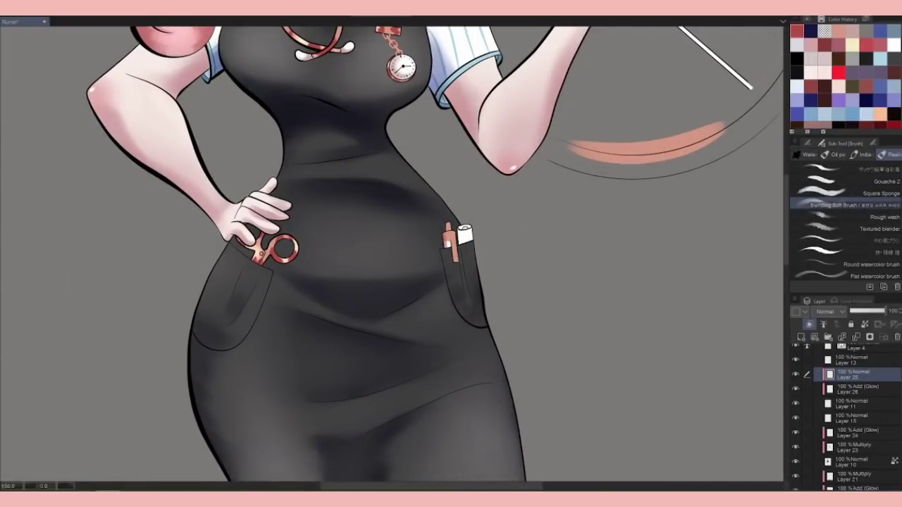
pyautogui.click(886, 182)
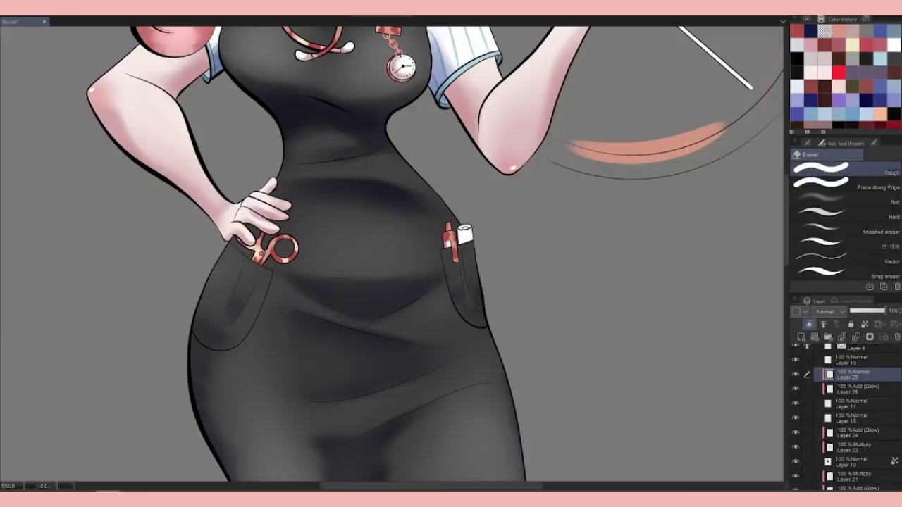
# Softly shade the white roll beside the pen and clean up its edges with transparent colour
pyautogui.click(886, 240)
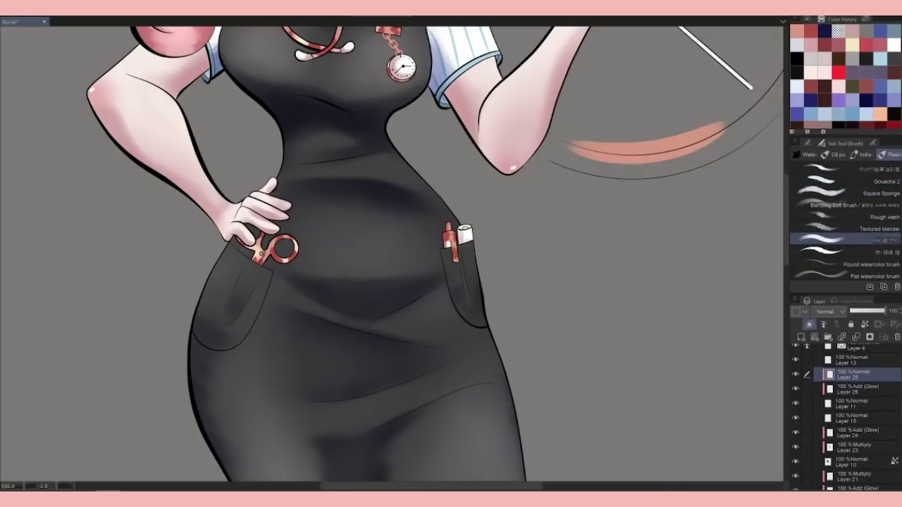
pyautogui.scroll(-3, 391, 253)
pyautogui.scroll(3, 391, 253)
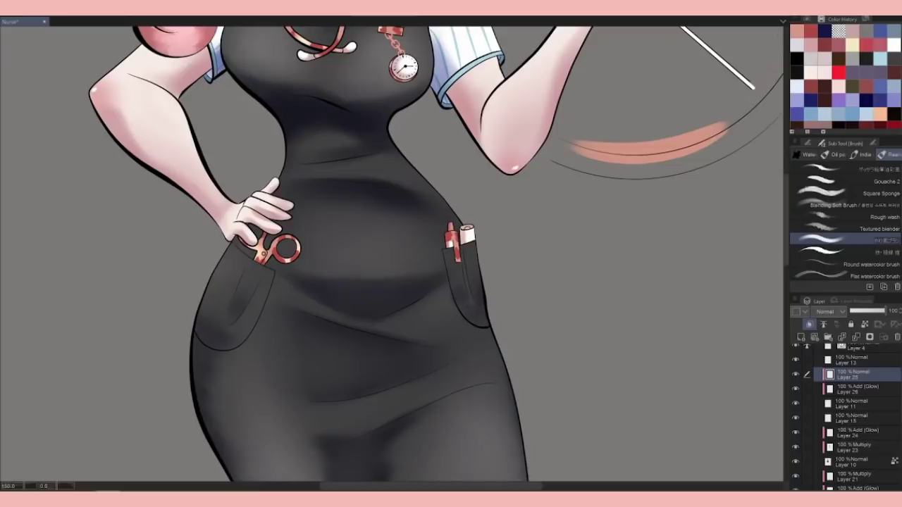
pyautogui.click(842, 33)
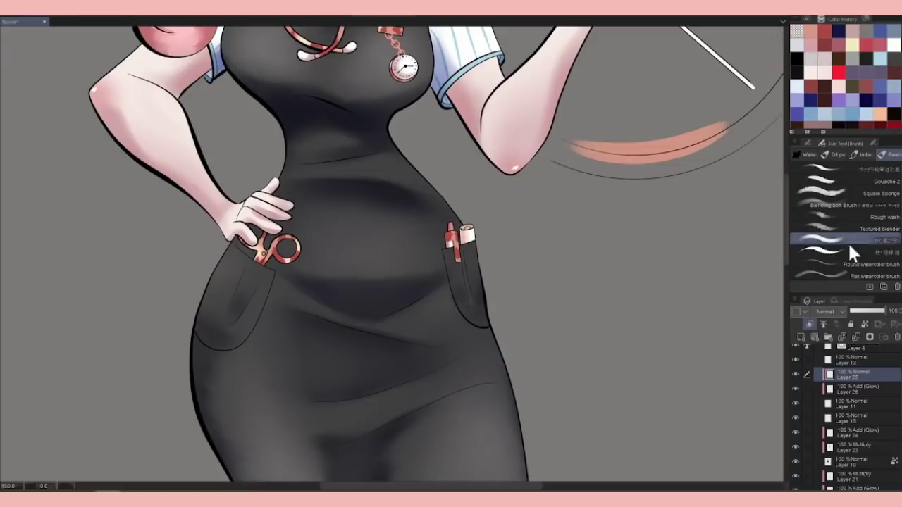
# Paint glow highlights on the pocket items on the Add (Glow) layer below Layer 25
pyautogui.click(851, 389)
pyautogui.scroll(-3, 391, 253)
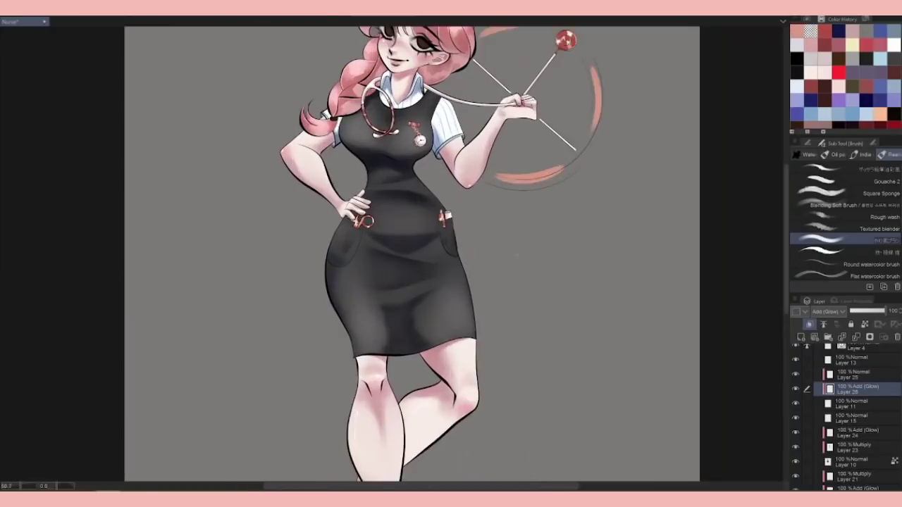
pyautogui.scroll(2, 827, 451)
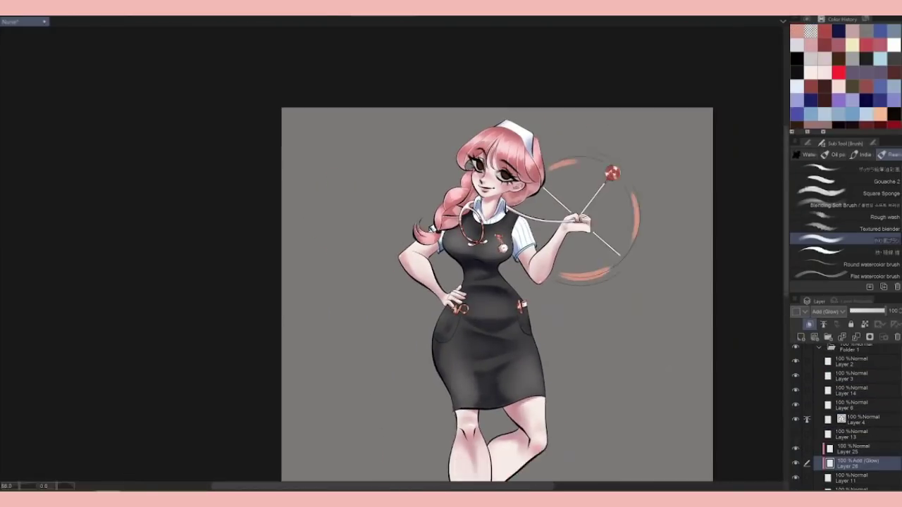
# Delete the old Layer 13 from above Layer 25
pyautogui.click(845, 435)
pyautogui.click(897, 337)
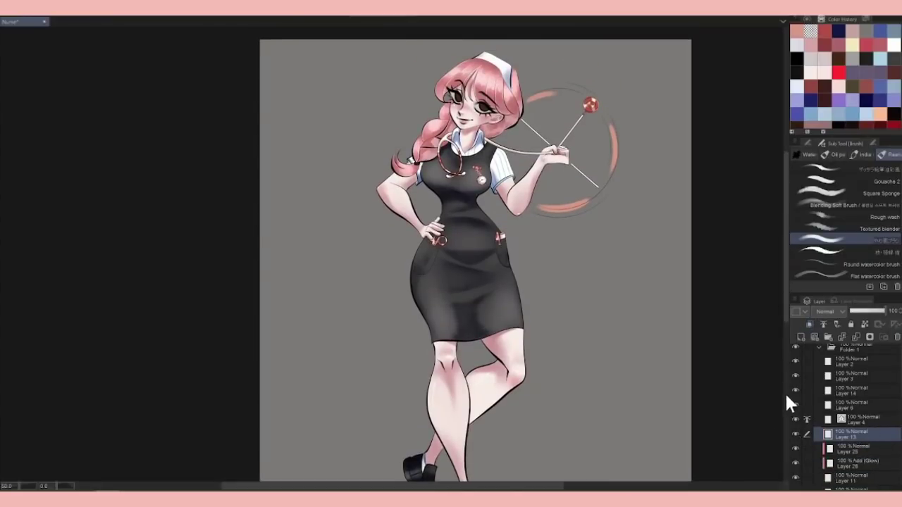
pyautogui.scroll(-6, 900, 440)
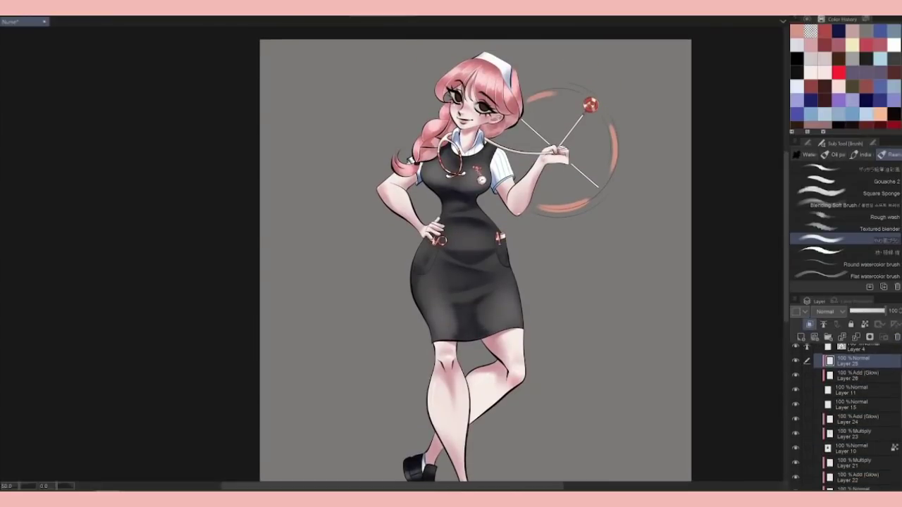
pyautogui.scroll(6, 900, 442)
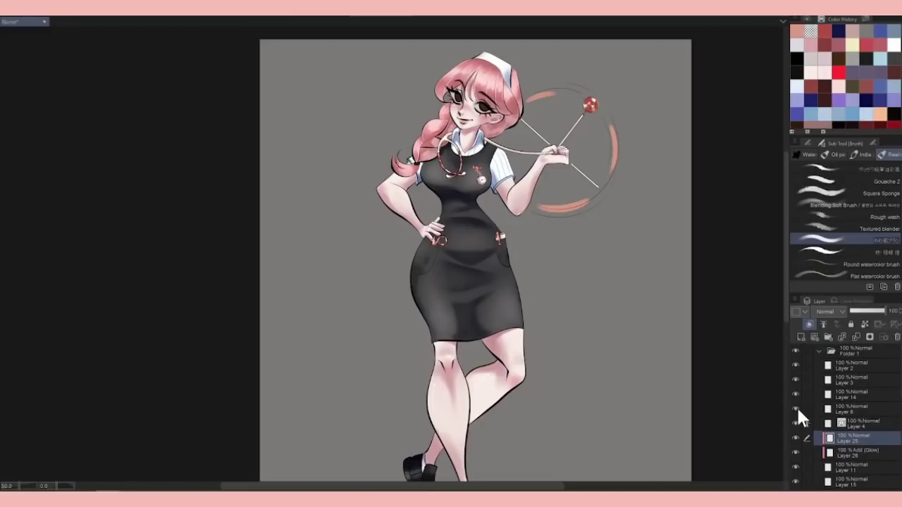
# Create a new layer clipped to Layer 14 for shading the eyes
pyautogui.click(852, 395)
pyautogui.scroll(-2, 782, 273)
pyautogui.scroll(4, 785, 254)
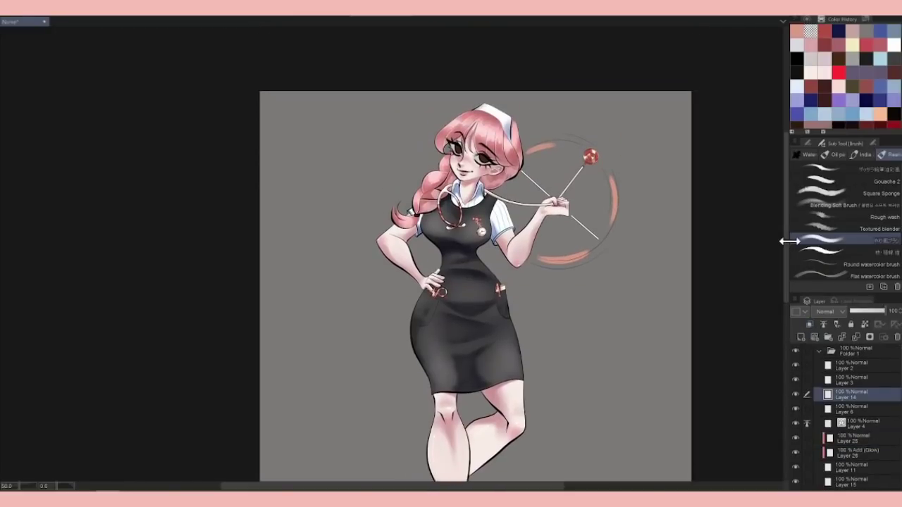
pyautogui.click(830, 340)
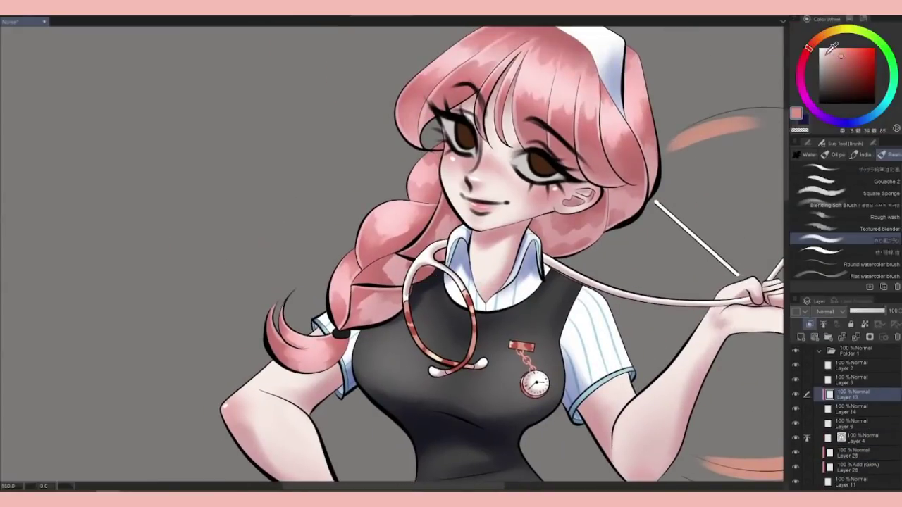
# Set the clipped eye layer to Multiply and shade the irises with a muted greyish pink
pyautogui.click(825, 54)
pyautogui.click(829, 62)
pyautogui.click(825, 311)
pyautogui.click(821, 72)
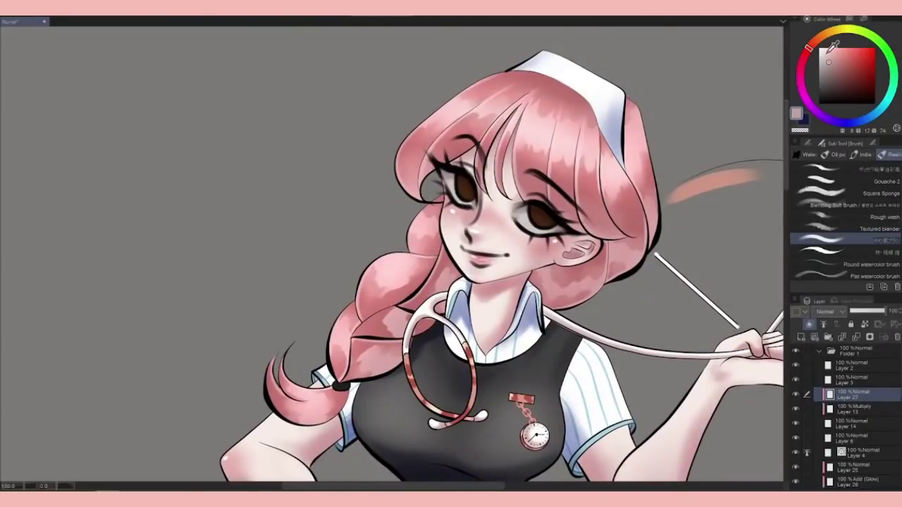
# Draw dark pupils with the Colored pencil on clipped Layer 27, using a near-black brown derived from the iris colour
pyautogui.keyDown('alt'); pyautogui.click(544, 211); pyautogui.keyUp('alt')
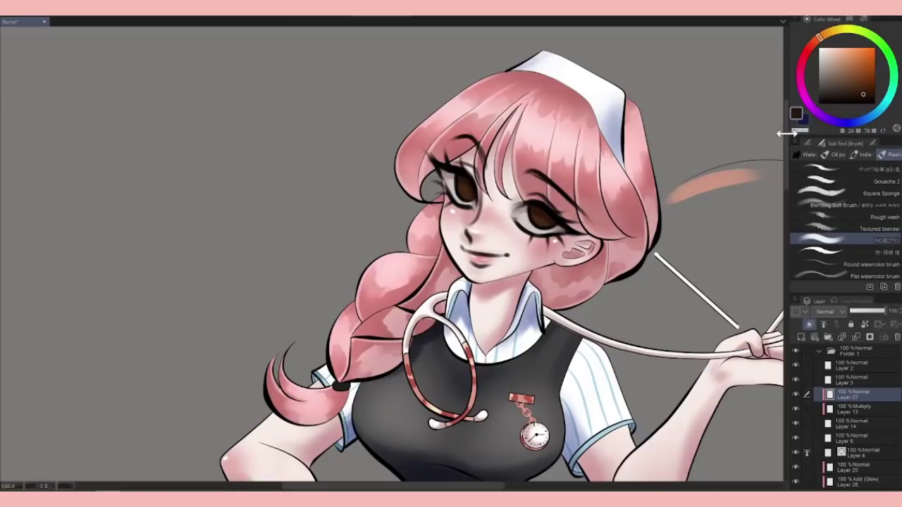
pyautogui.click(863, 99)
pyautogui.press('p')
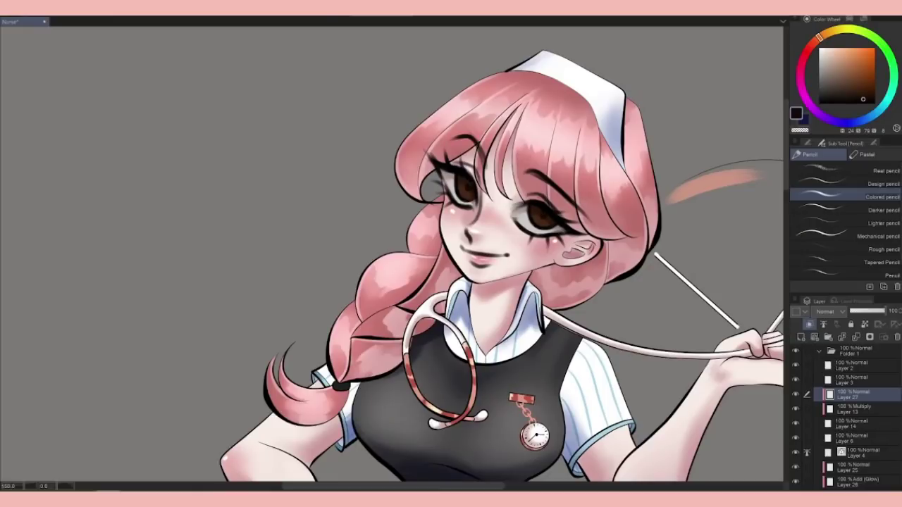
# Add a clipped layer above Layer 27 and paint lighter brown detail in the irises
pyautogui.click(801, 337)
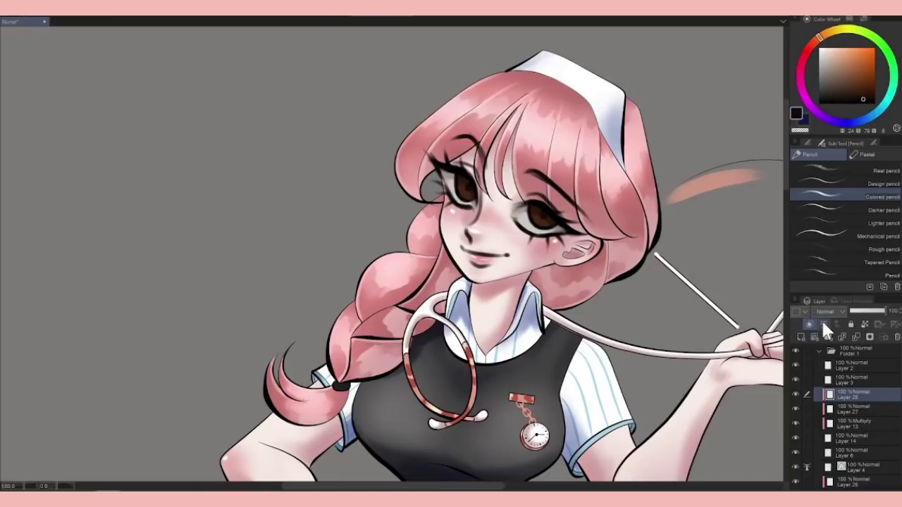
pyautogui.click(845, 52)
pyautogui.press('b')
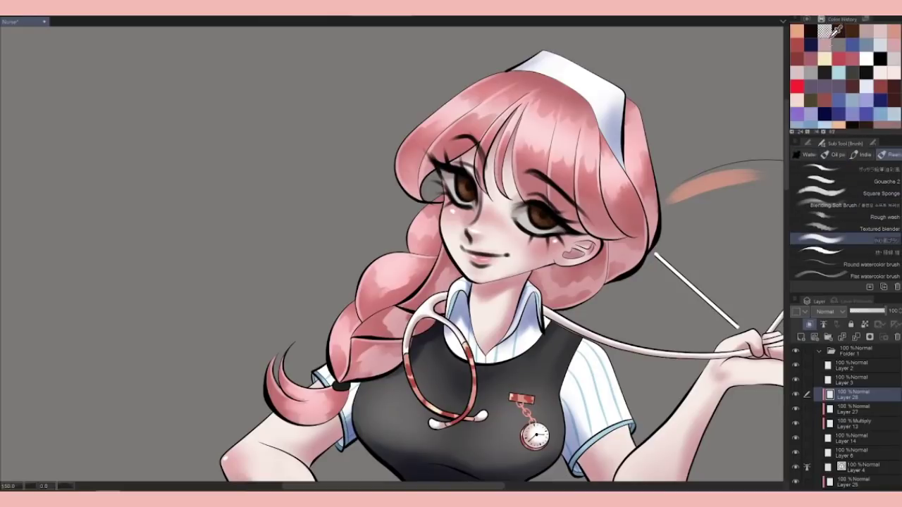
# Set a new clipped layer above the iris detail to Add (Glow) and paint warm highlights in the irises
pyautogui.press('p')
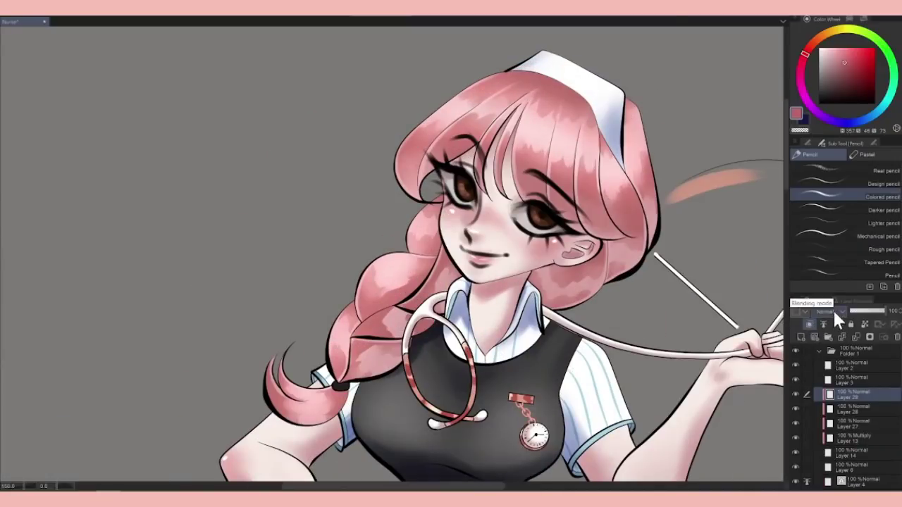
pyautogui.click(864, 21)
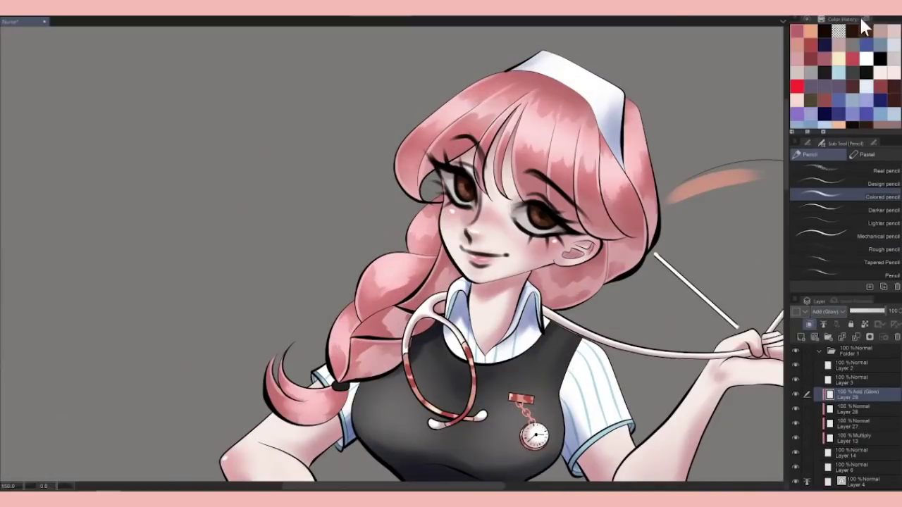
pyautogui.press('b')
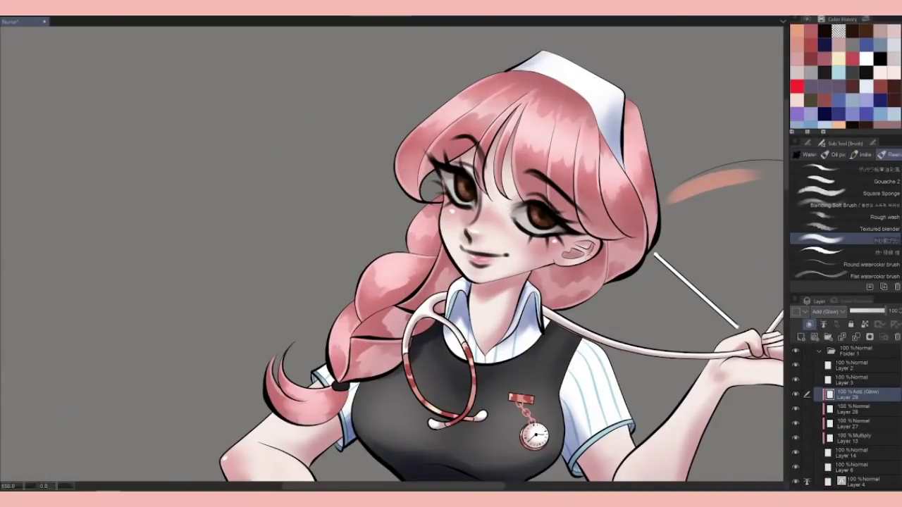
# Try locking Layer 3's transparent pixels with a dark brown drawing colour, and remove the layer
pyautogui.scroll(-3, 665, 360)
pyautogui.scroll(1, 665, 360)
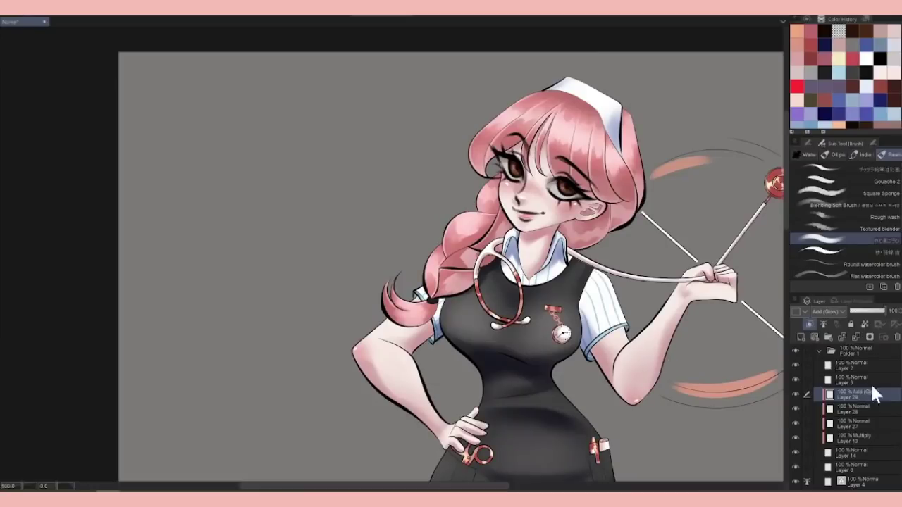
pyautogui.click(867, 380)
pyautogui.click(866, 28)
pyautogui.click(859, 248)
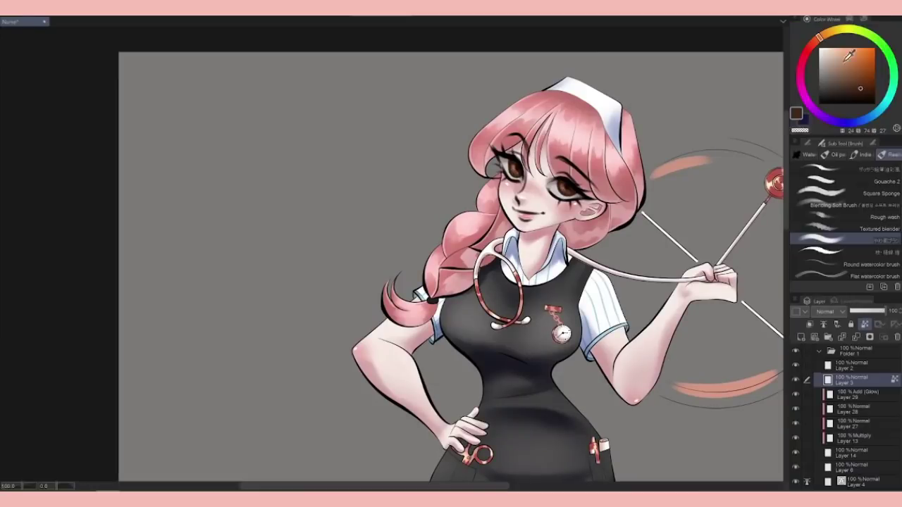
pyautogui.click(863, 19)
pyautogui.click(865, 29)
pyautogui.click(859, 248)
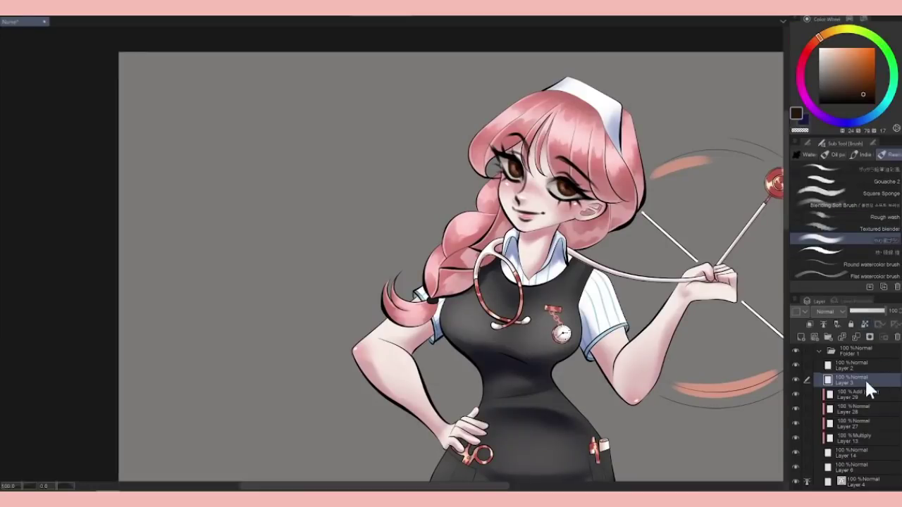
# Make Layer 14 below the eye shading active and examine the rendered eyes within the whole figure
pyautogui.click(859, 440)
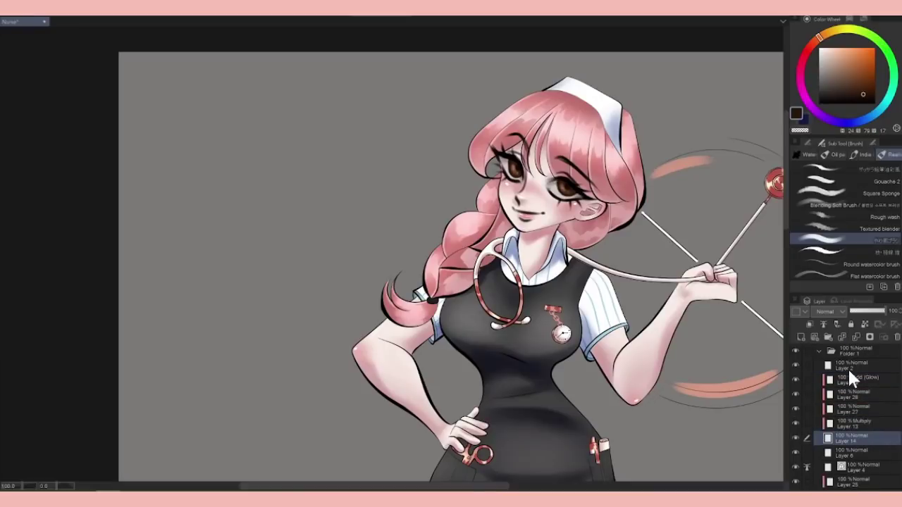
pyautogui.hotkey('ctrl', '-')
pyautogui.hotkey('ctrl', '-')
pyautogui.hotkey('ctrl', '+')
pyautogui.hotkey('ctrl', '+')
pyautogui.hotkey('ctrl', '+')
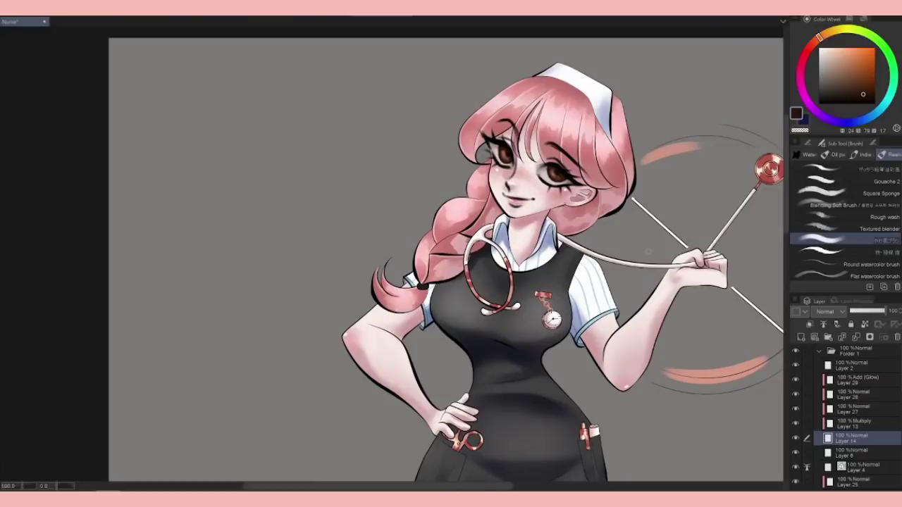
pyautogui.hotkey('ctrl', '+')
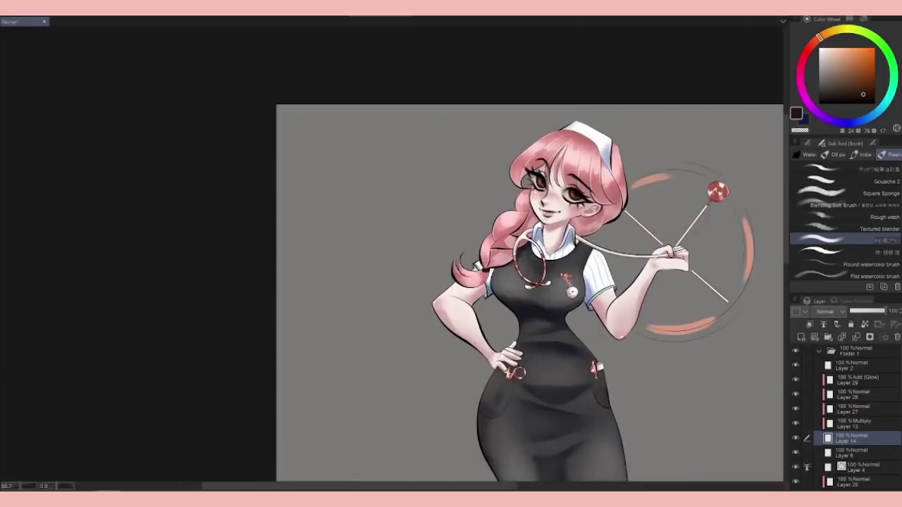
# Add a normal unclipped layer above the iris glow layer and set up the Colored pencil with white for eye highlights
pyautogui.hotkey('ctrl', '+')
pyautogui.hotkey('ctrl', 'shift', 'n')
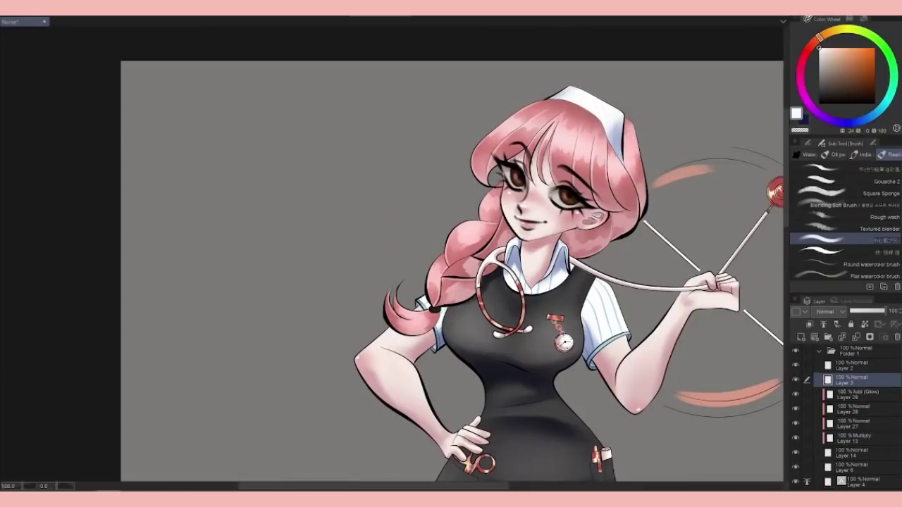
pyautogui.press('p')
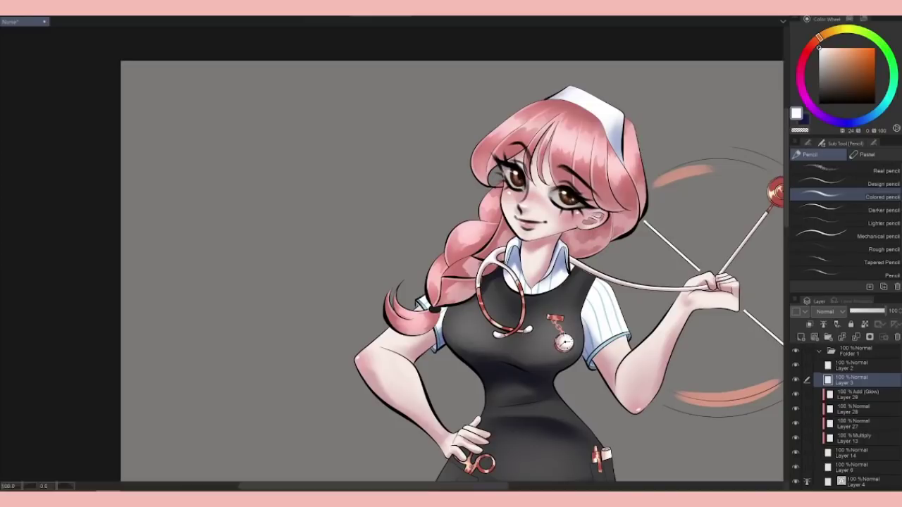
pyautogui.scroll(-3, 660, 258)
pyautogui.scroll(4, 660, 258)
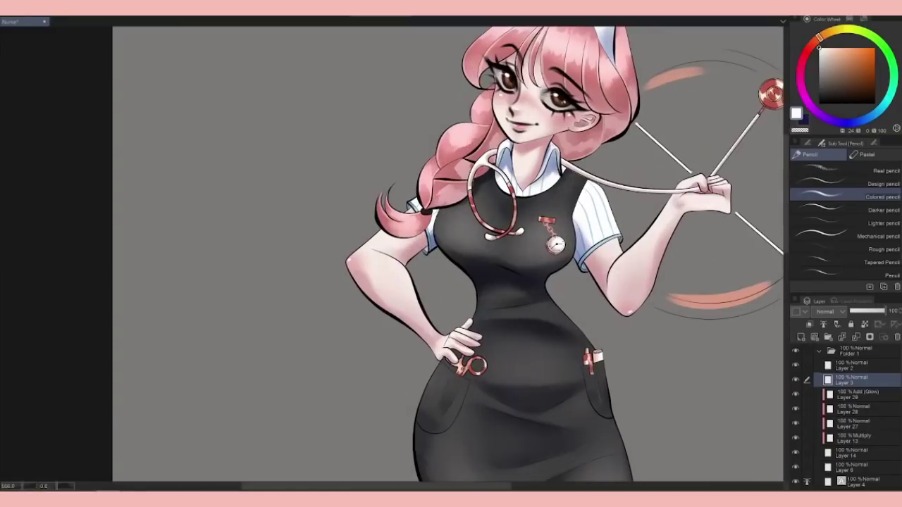
# Return to the clipped Multiply Layer 13 with a soft pink drawing colour and the realistic watercolor brush
pyautogui.click(853, 438)
pyautogui.click(808, 49)
pyautogui.click(840, 53)
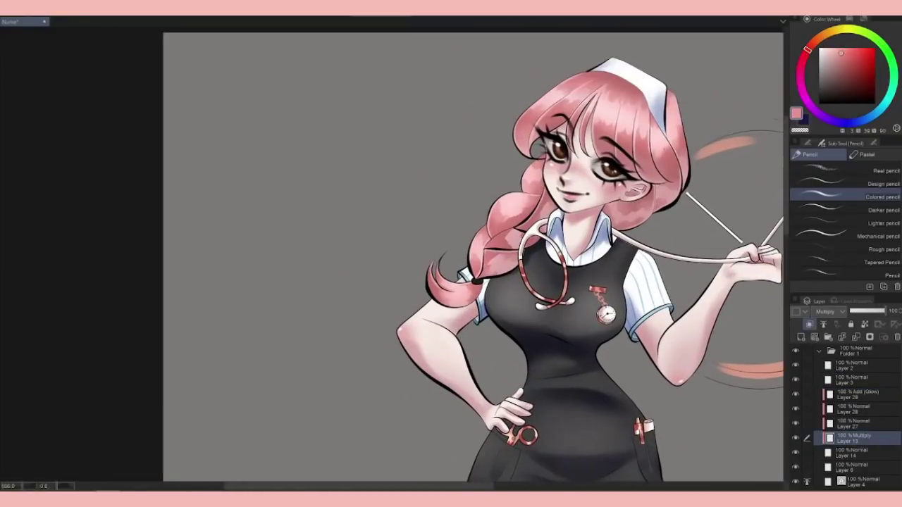
pyautogui.press('b')
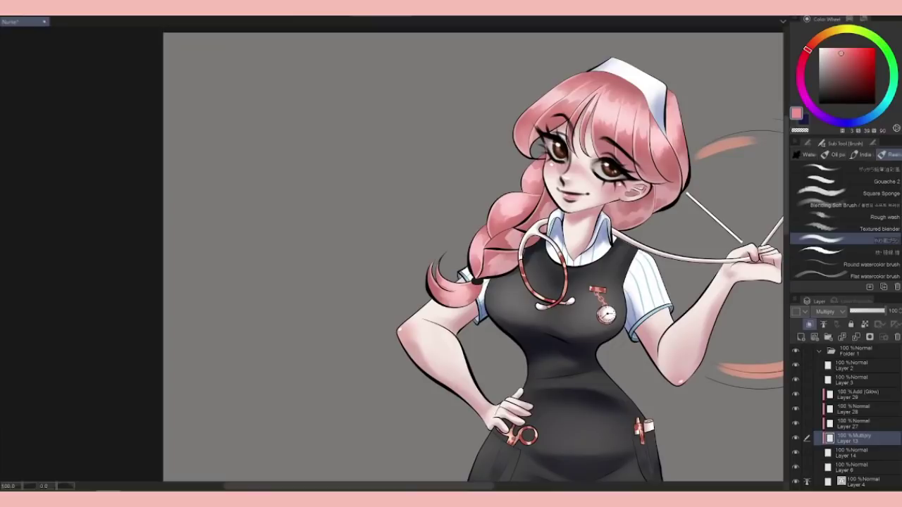